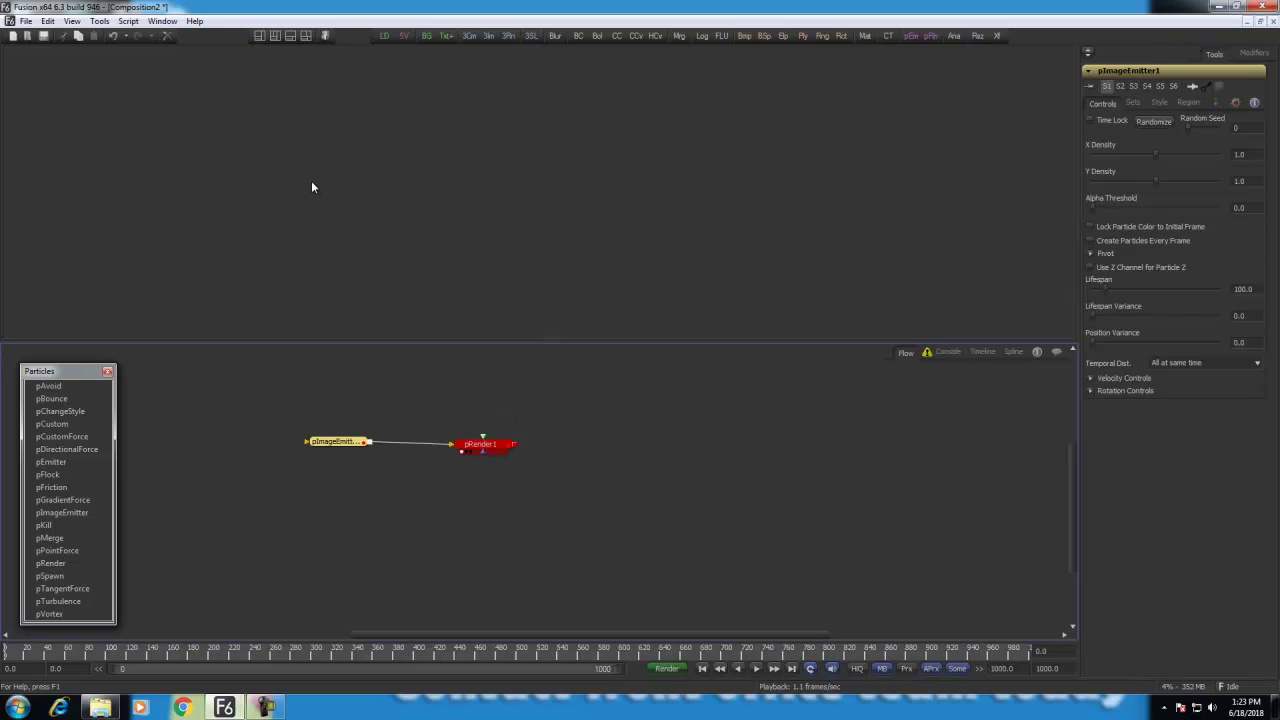
Step: Add a Text+ node above the image emitter and set its styled text to "Fusion"
left_click_drag(280, 414, 367, 457)
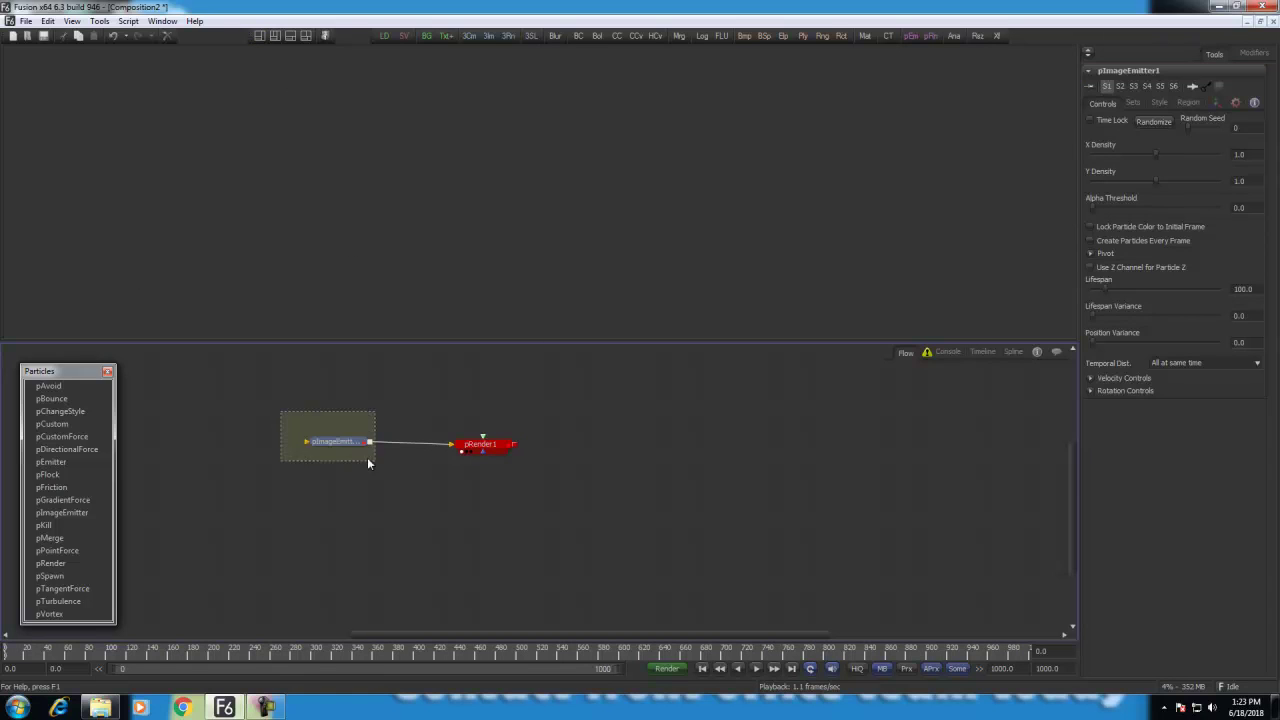
left_click_drag(378, 389, 430, 422)
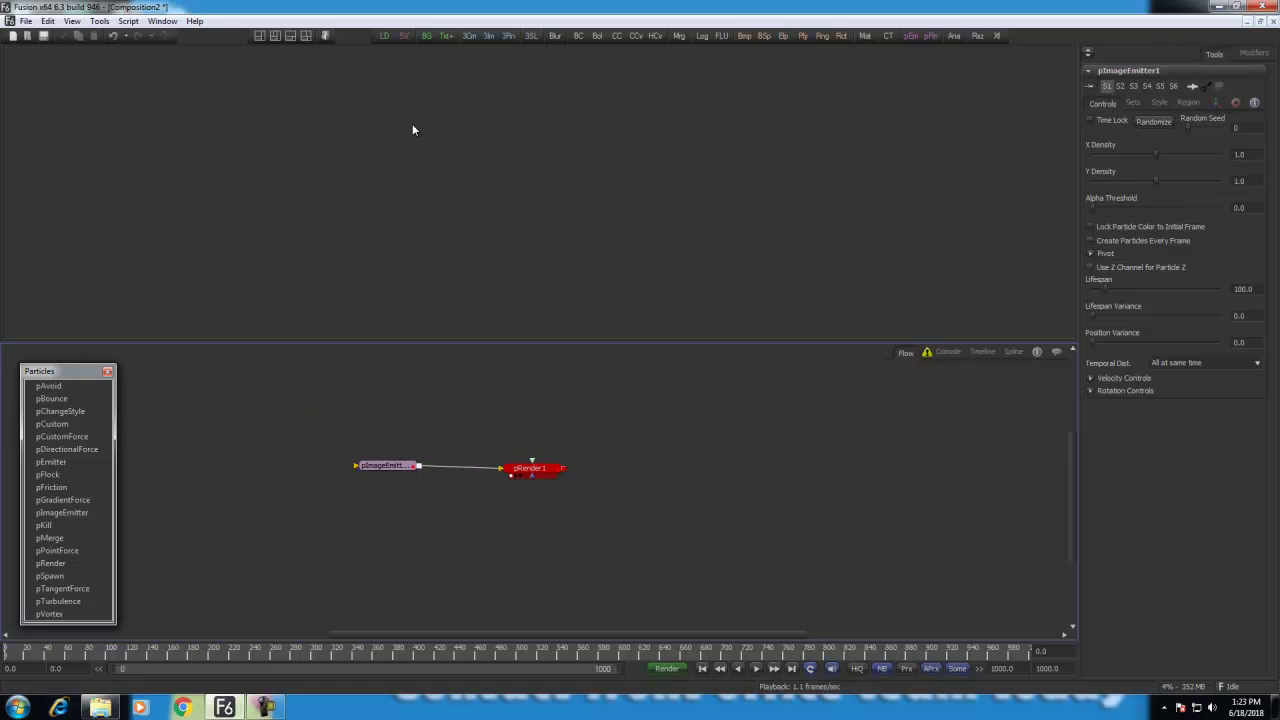
left_click_drag(441, 47, 296, 409)
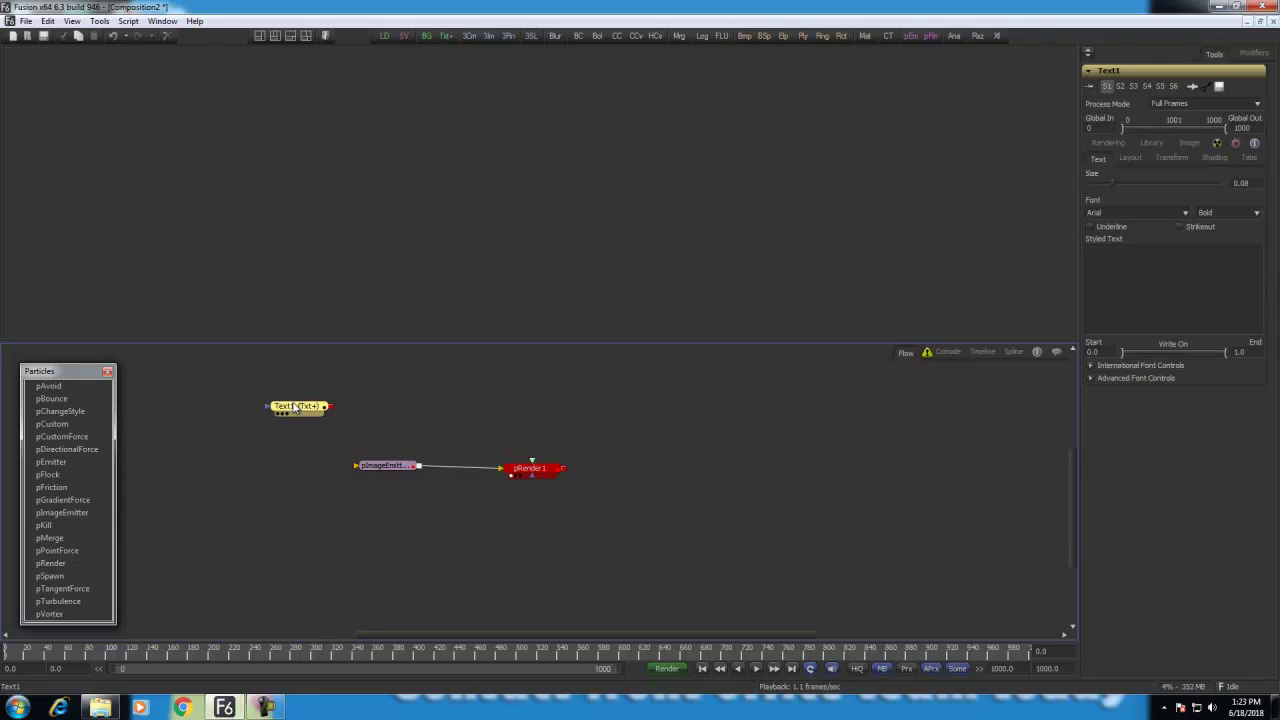
left_click(1140, 275)
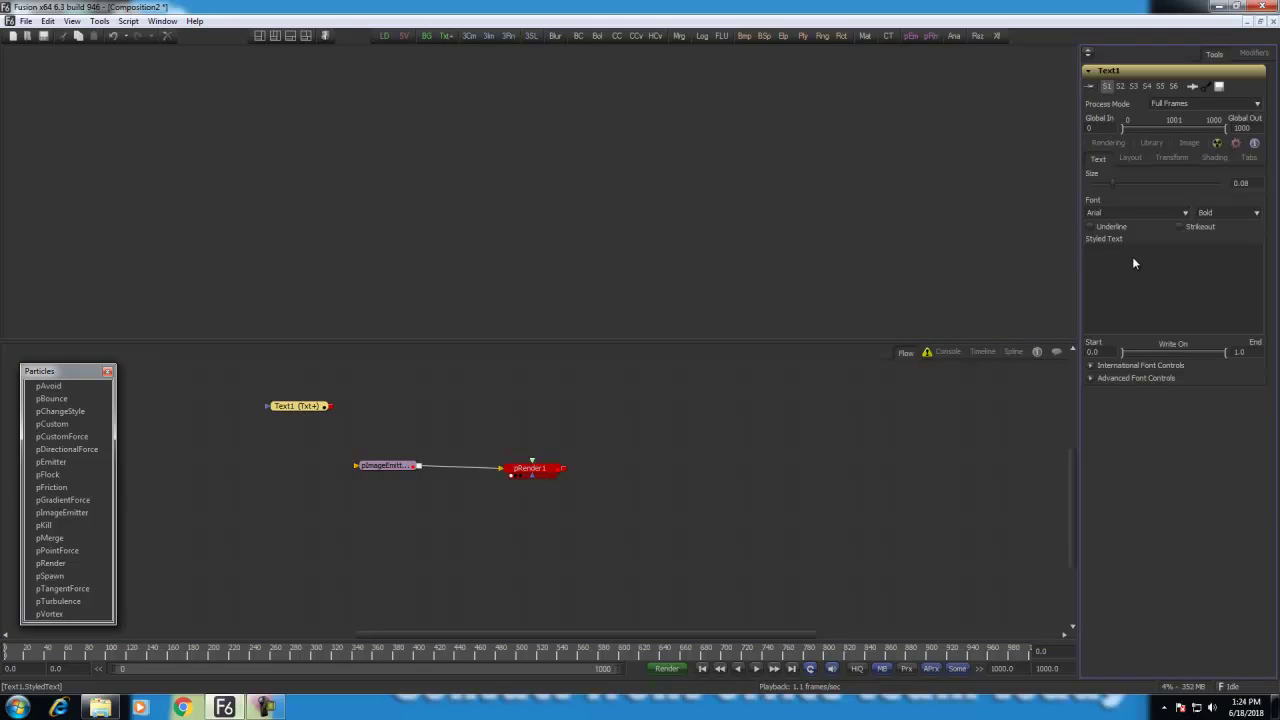
type("Fusion")
Step: Show the Text1 node in the viewer, fitted to the view, and shift the node slightly aside in the flow
left_click_drag(310, 406, 344, 262)
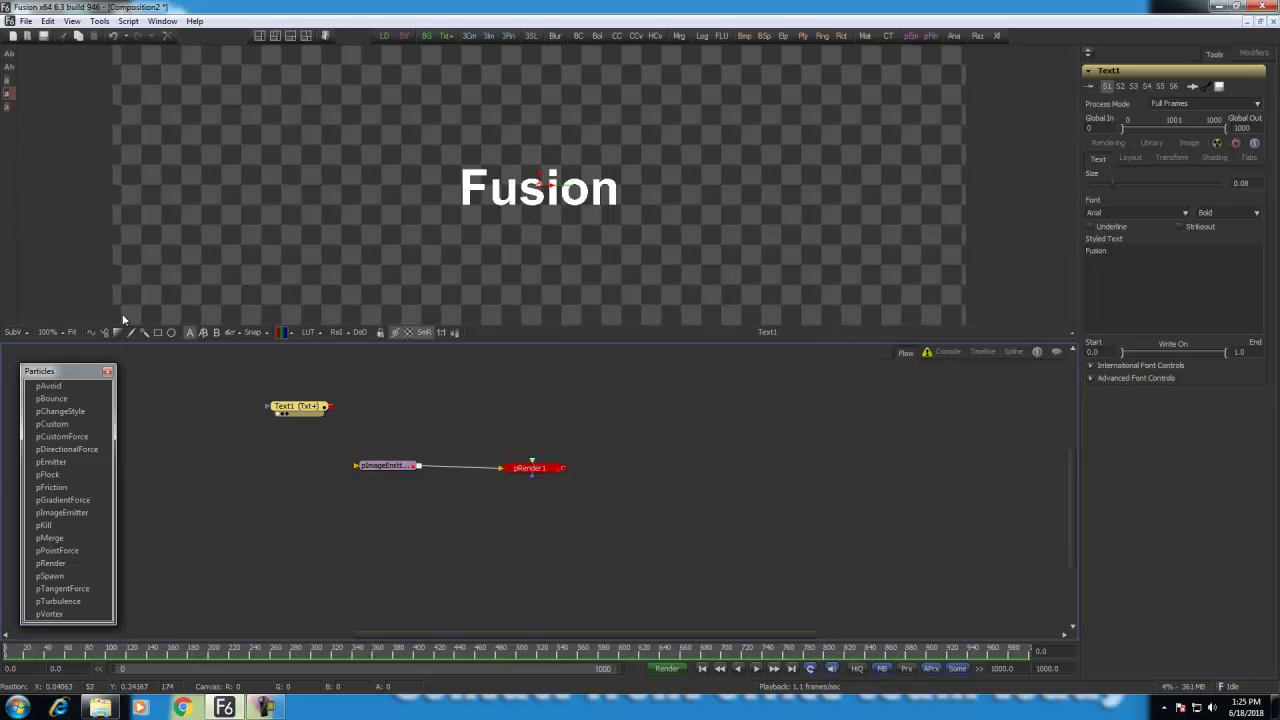
left_click(74, 332)
left_click_drag(318, 408, 291, 407)
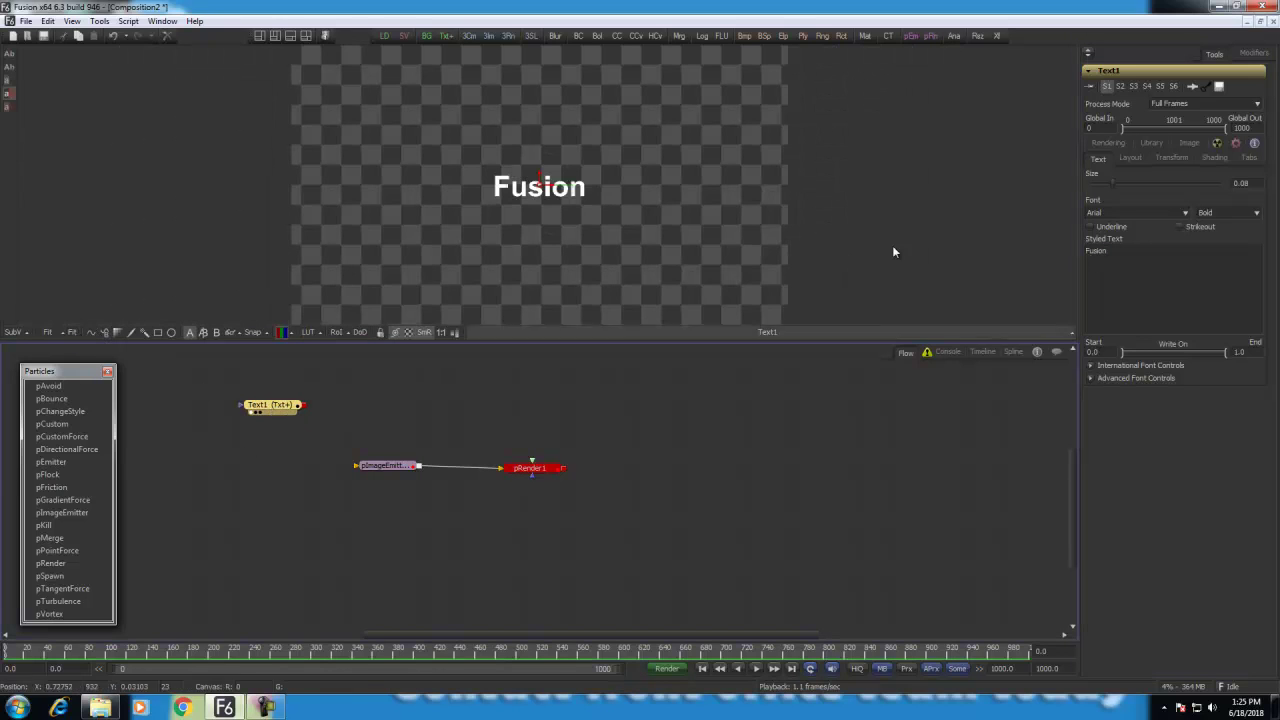
Step: Check the text's image dimensions and enlarge the text size to about 0.26
left_click(1189, 143)
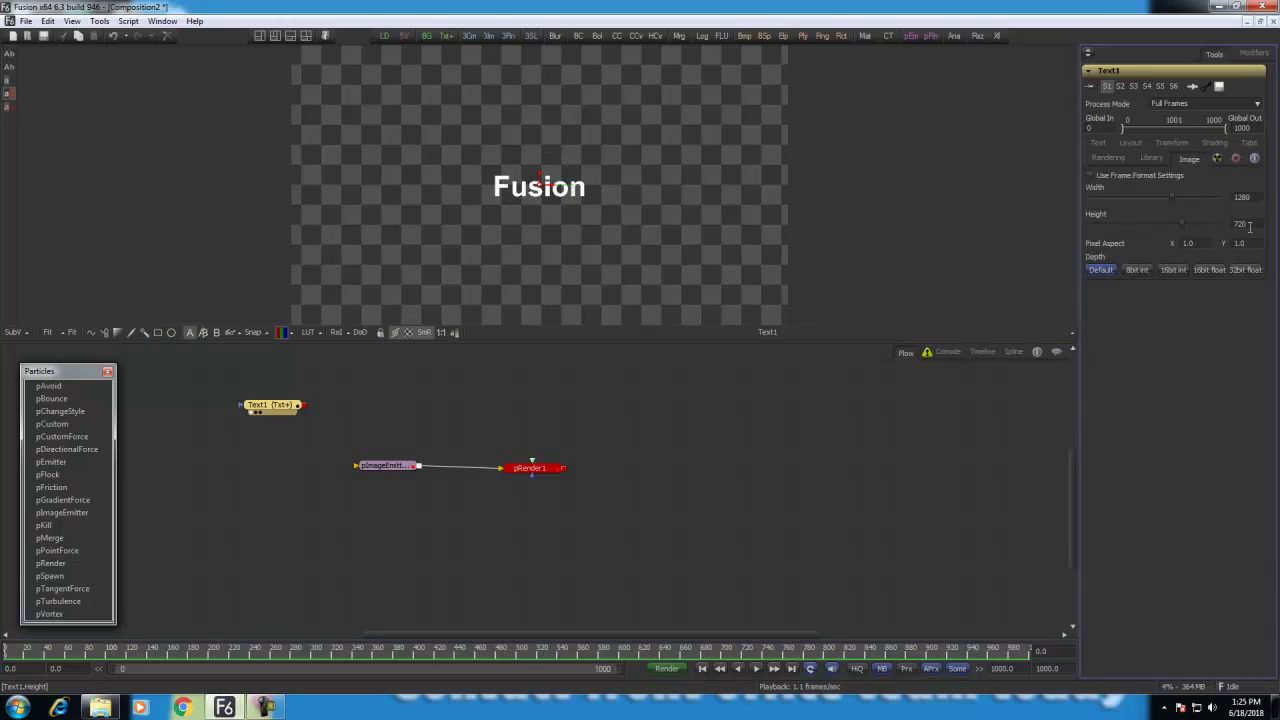
left_click(1099, 144)
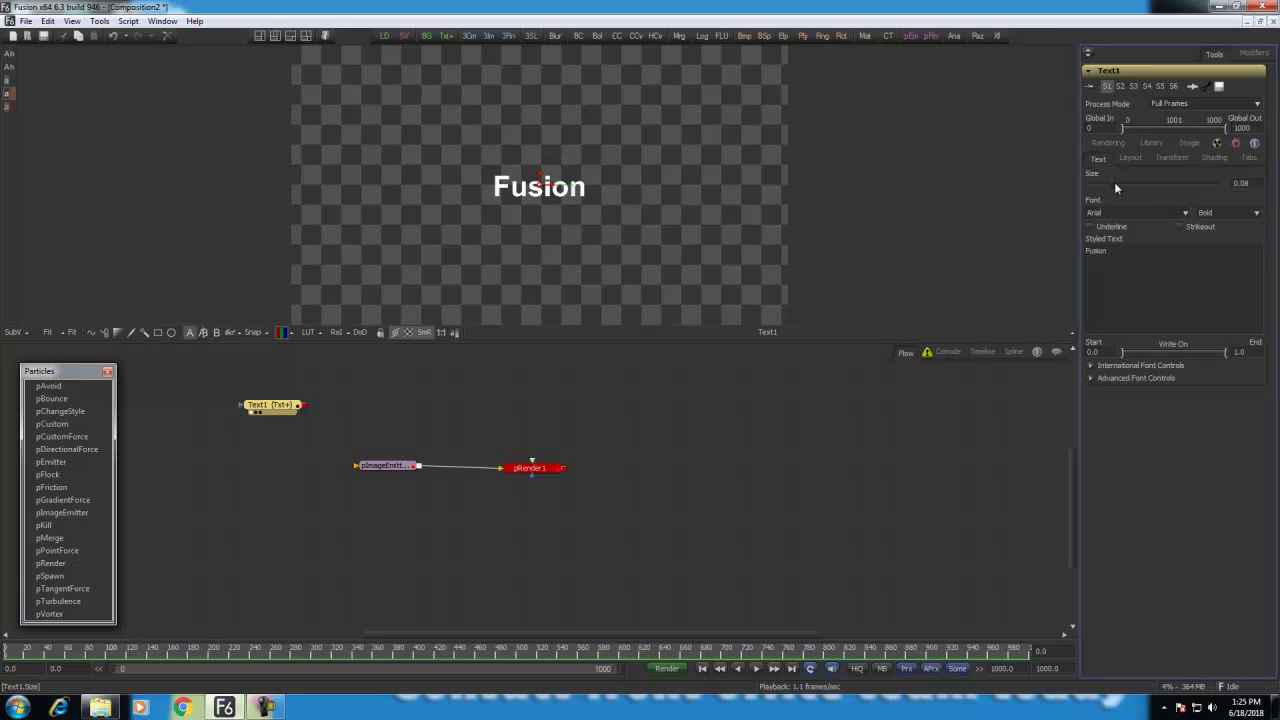
left_click_drag(1115, 187, 1160, 184)
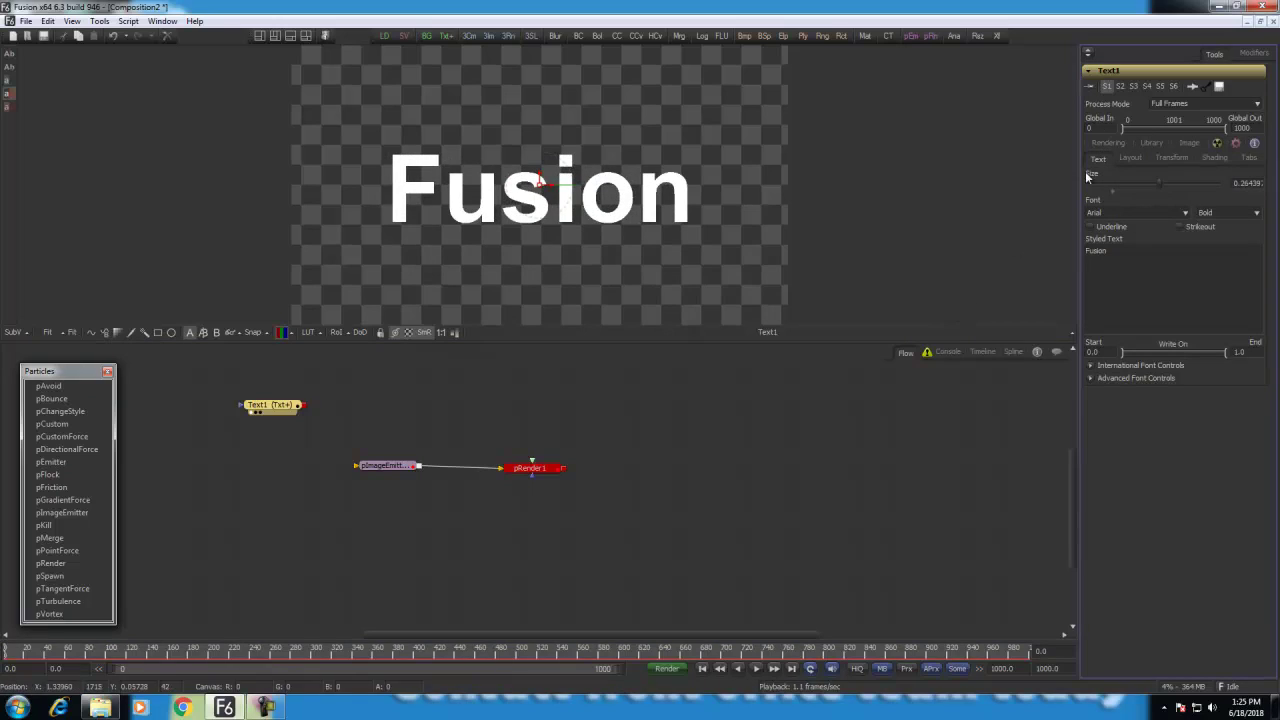
Step: Try the text outline, filled border and border outline shapes in the text's shading settings
left_click(1214, 158)
left_click(1118, 321)
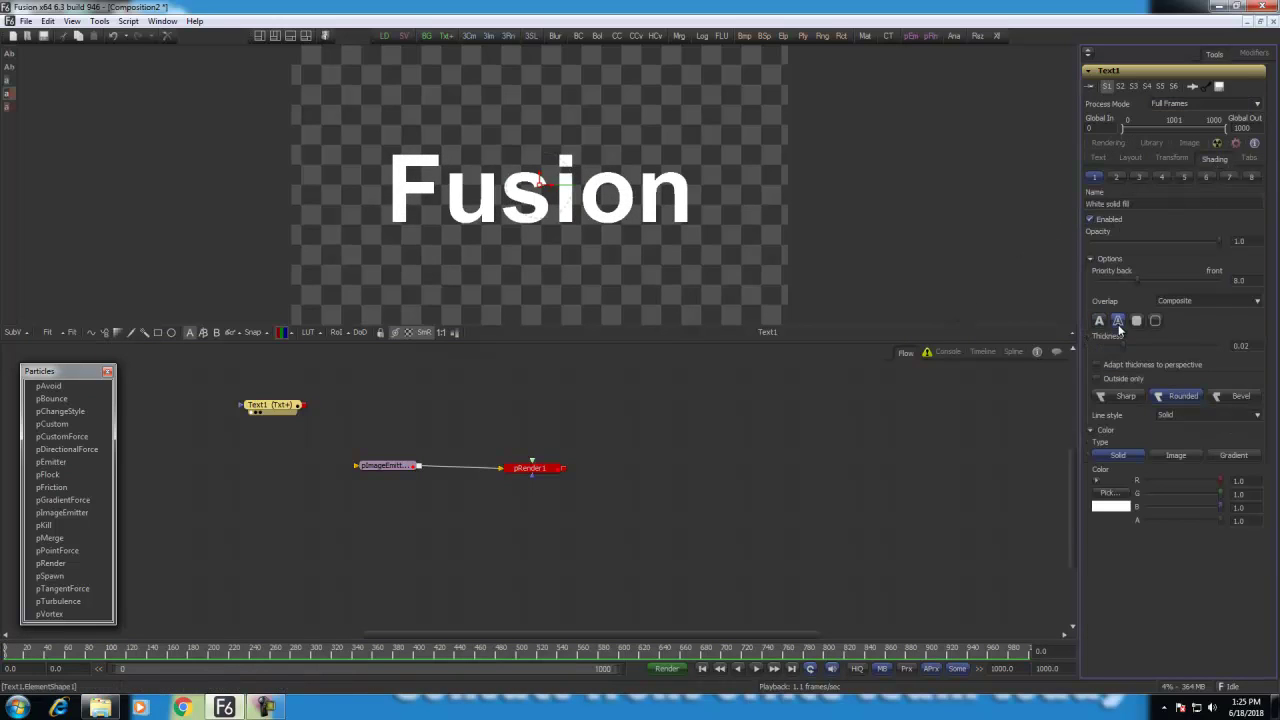
left_click(1137, 321)
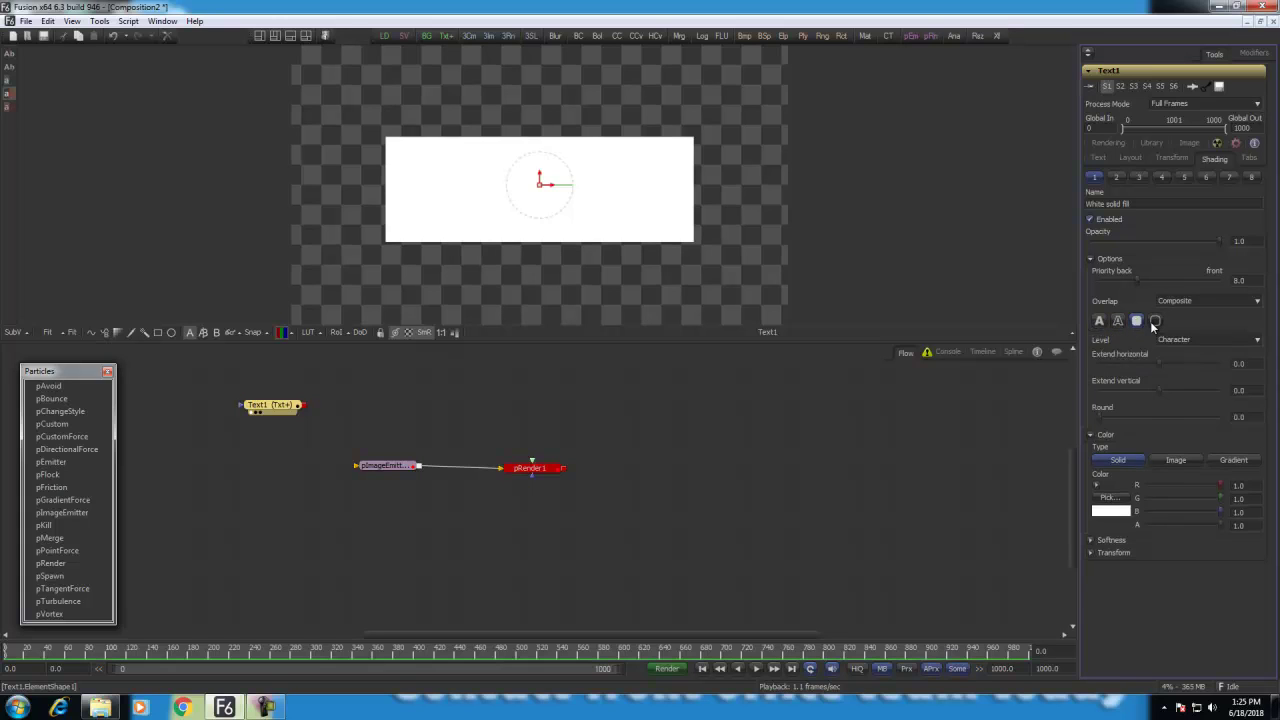
left_click(1155, 321)
left_click(1118, 321)
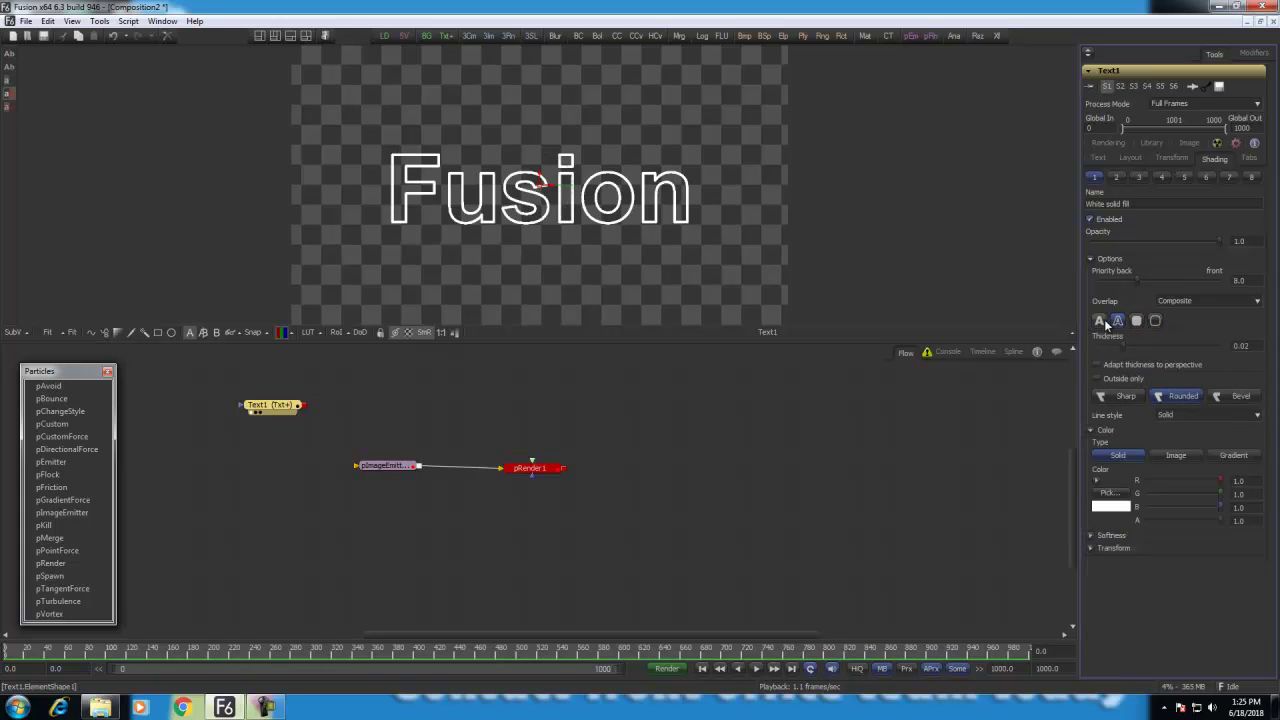
left_click(1102, 321)
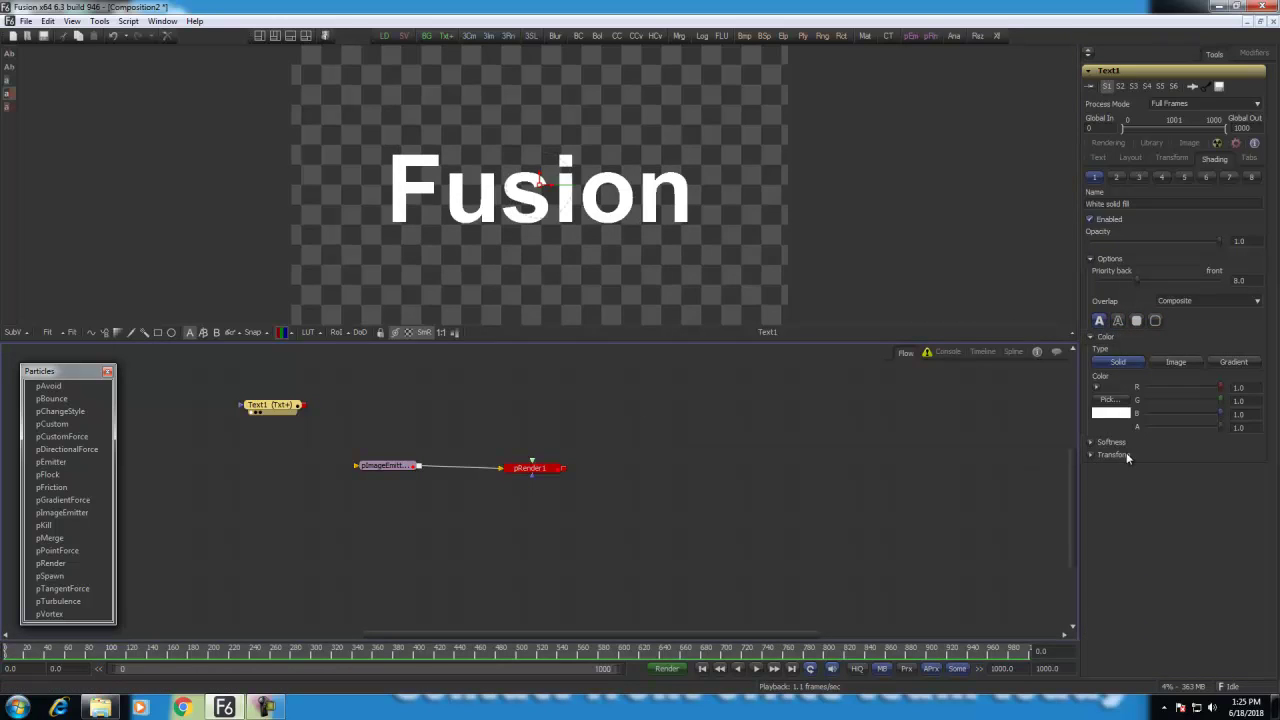
Step: Set the text's solid fill to light blue with red 56, green 186 and blue 224
left_click(1112, 411)
left_click_drag(718, 310, 781, 315)
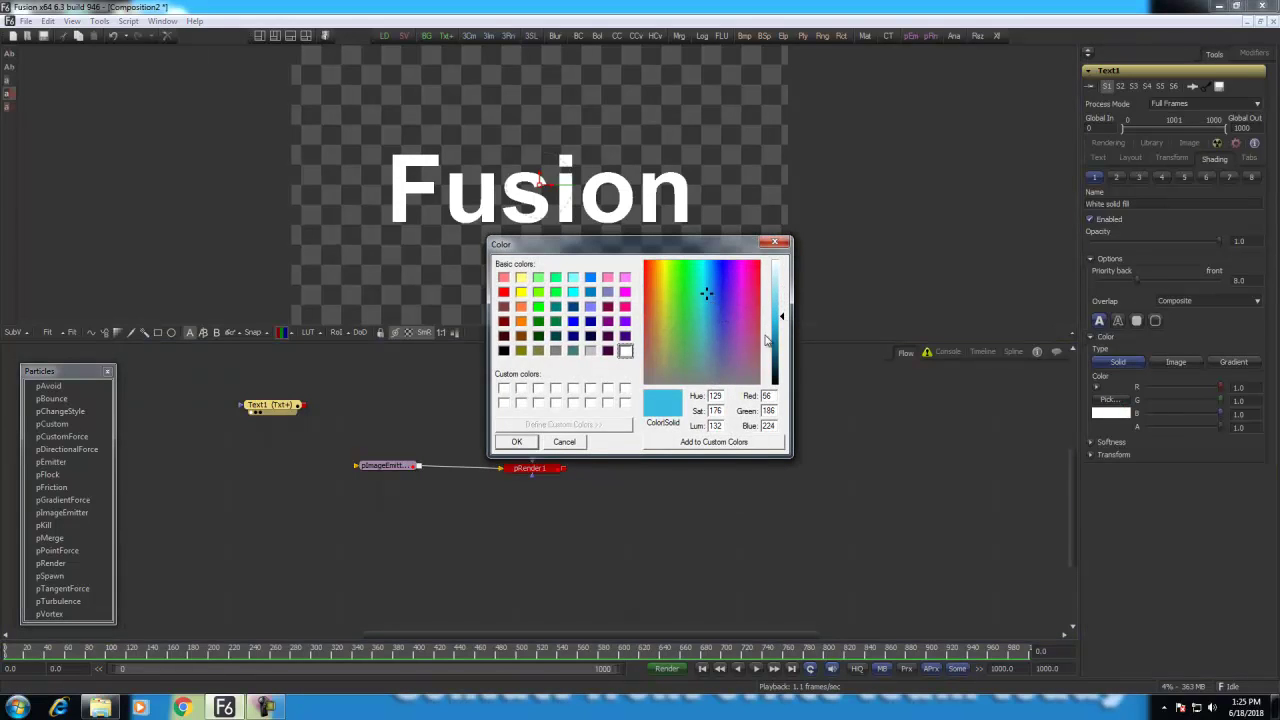
left_click(517, 443)
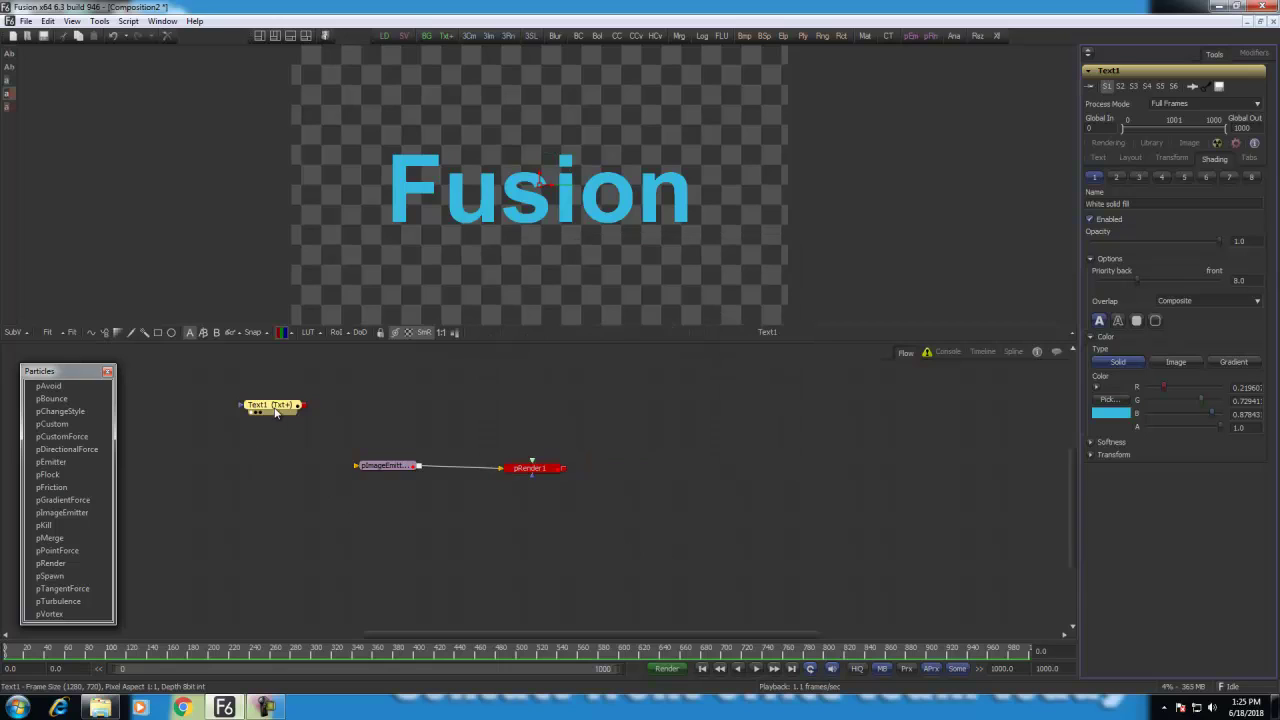
Step: Connect Text1 to the image emitter's input and play the pRender1 output in the 3D viewer
left_click_drag(276, 411, 263, 442)
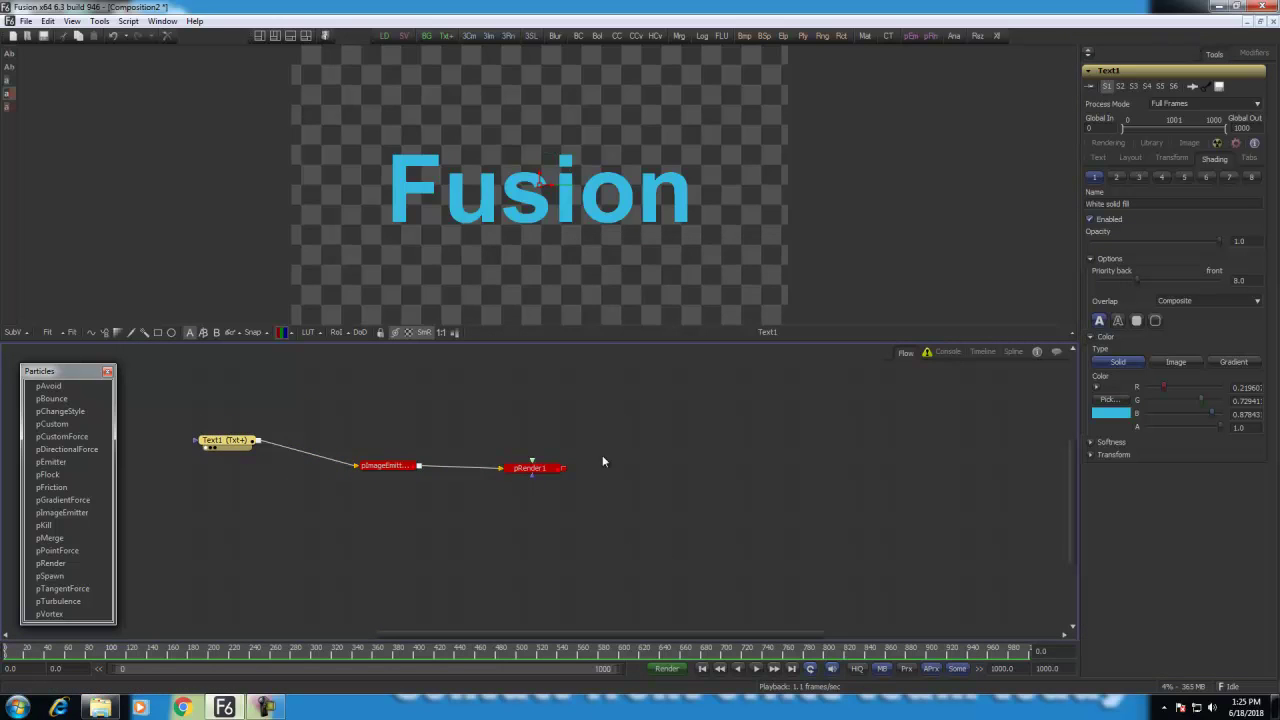
left_click_drag(547, 474, 570, 214)
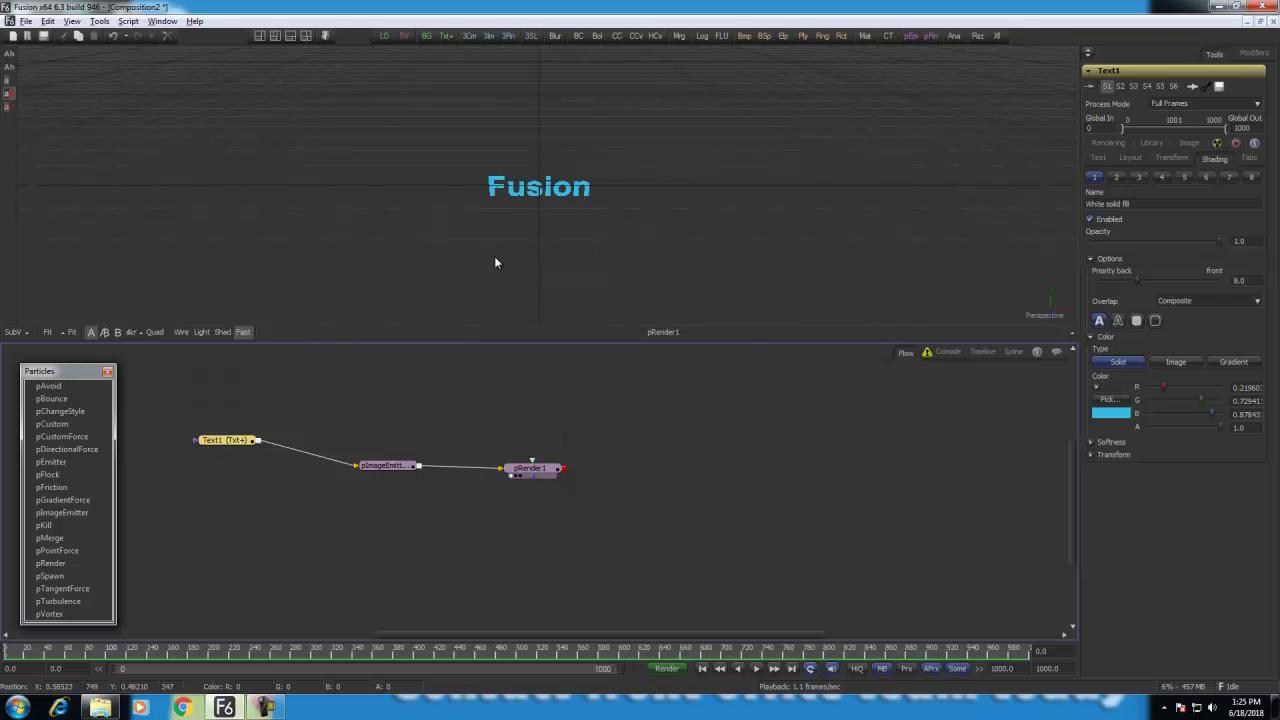
left_click_drag(494, 256, 661, 191)
key("space")
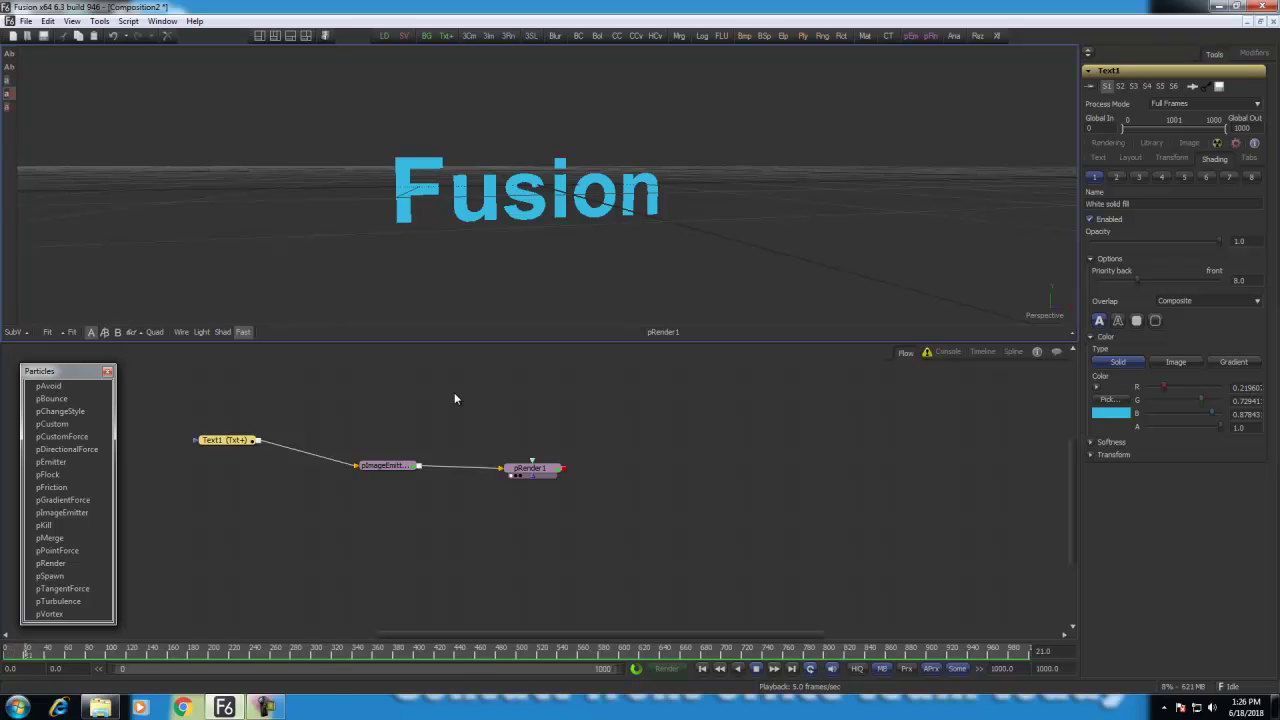
Step: Insert a pTurbulence node between the image emitter and pRender1, making room for it in the flow
left_click_drag(529, 475, 714, 476)
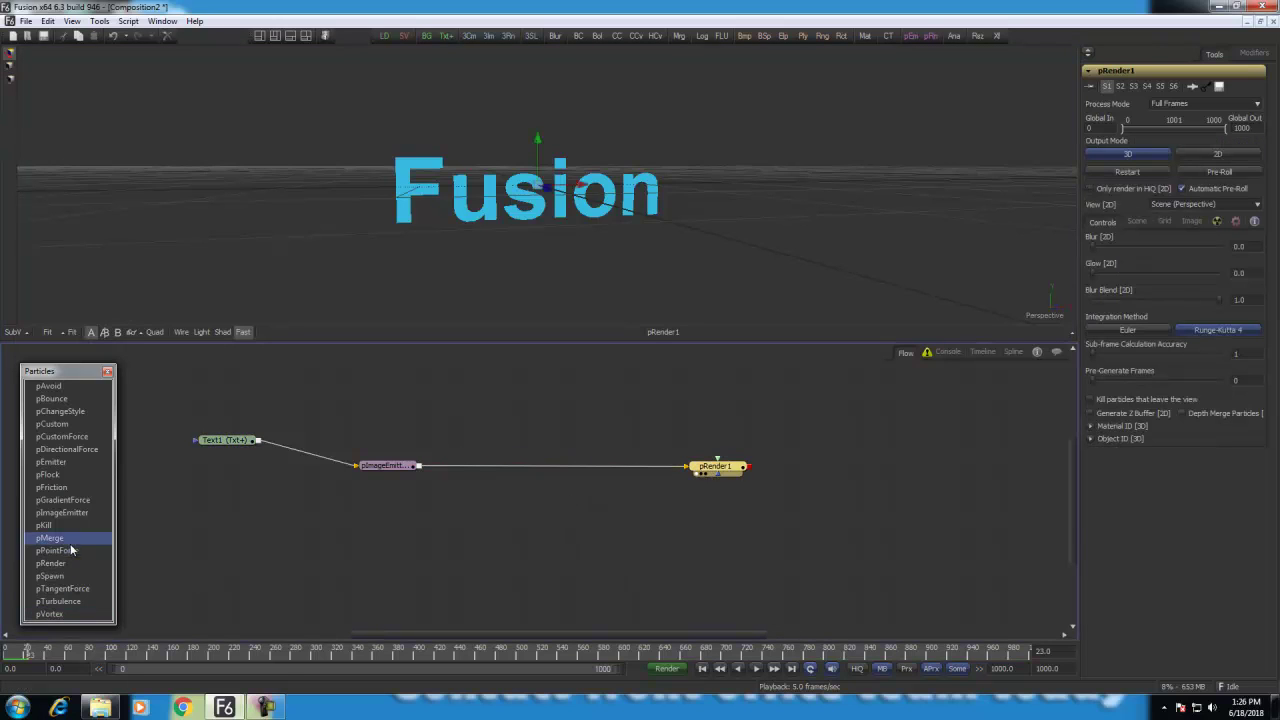
double_click(58, 601)
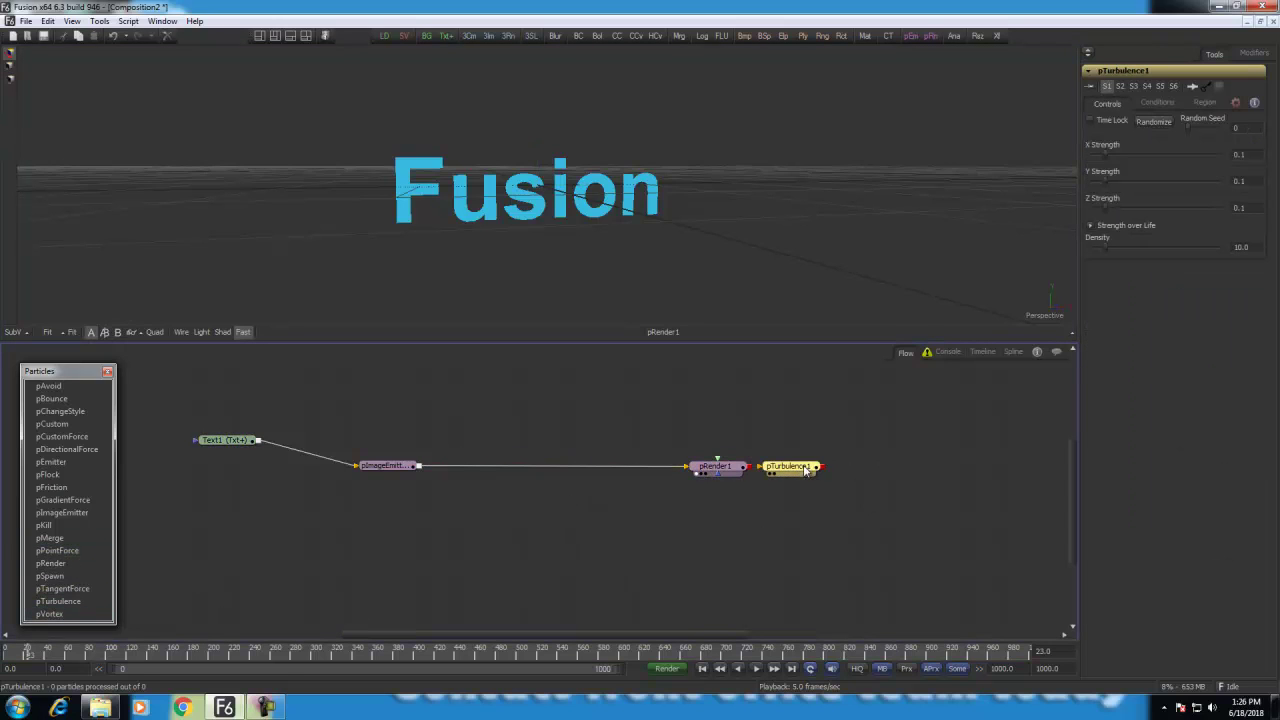
left_click_drag(806, 470, 511, 468)
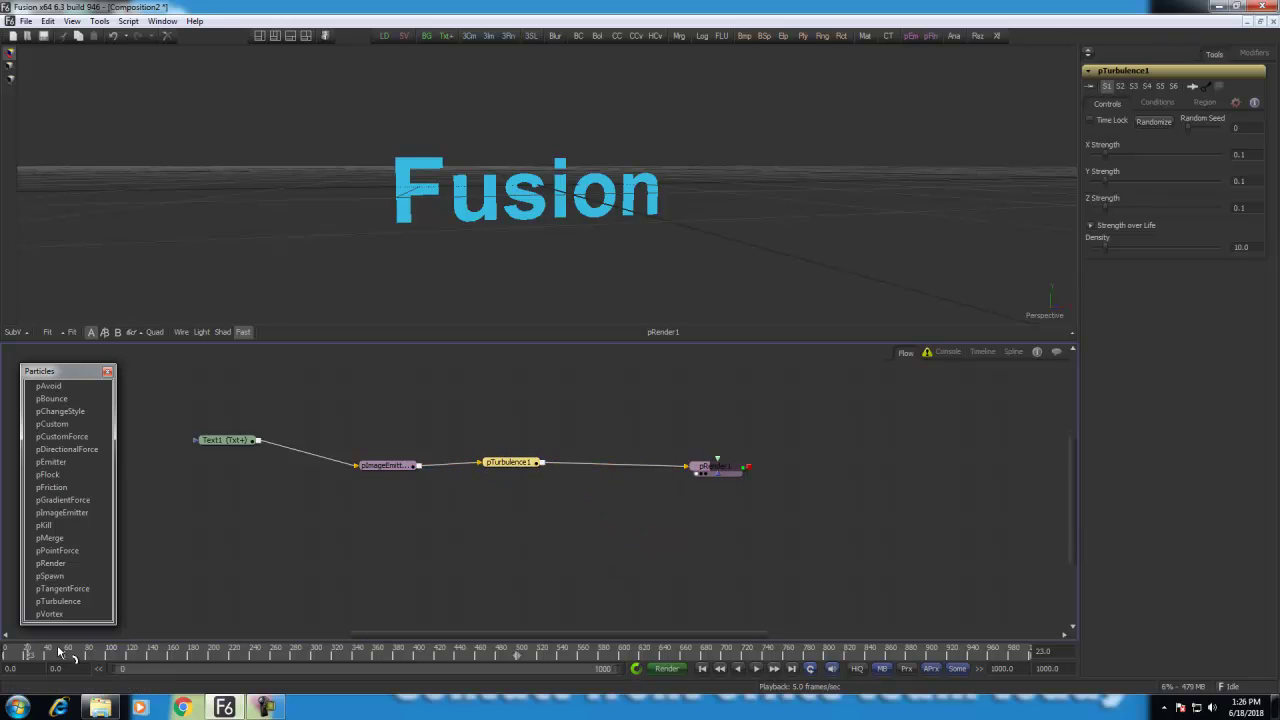
Step: Play the turbulence animation from frame 0 and examine how the text particles disperse in perspective
left_click_drag(60, 652, 4, 652)
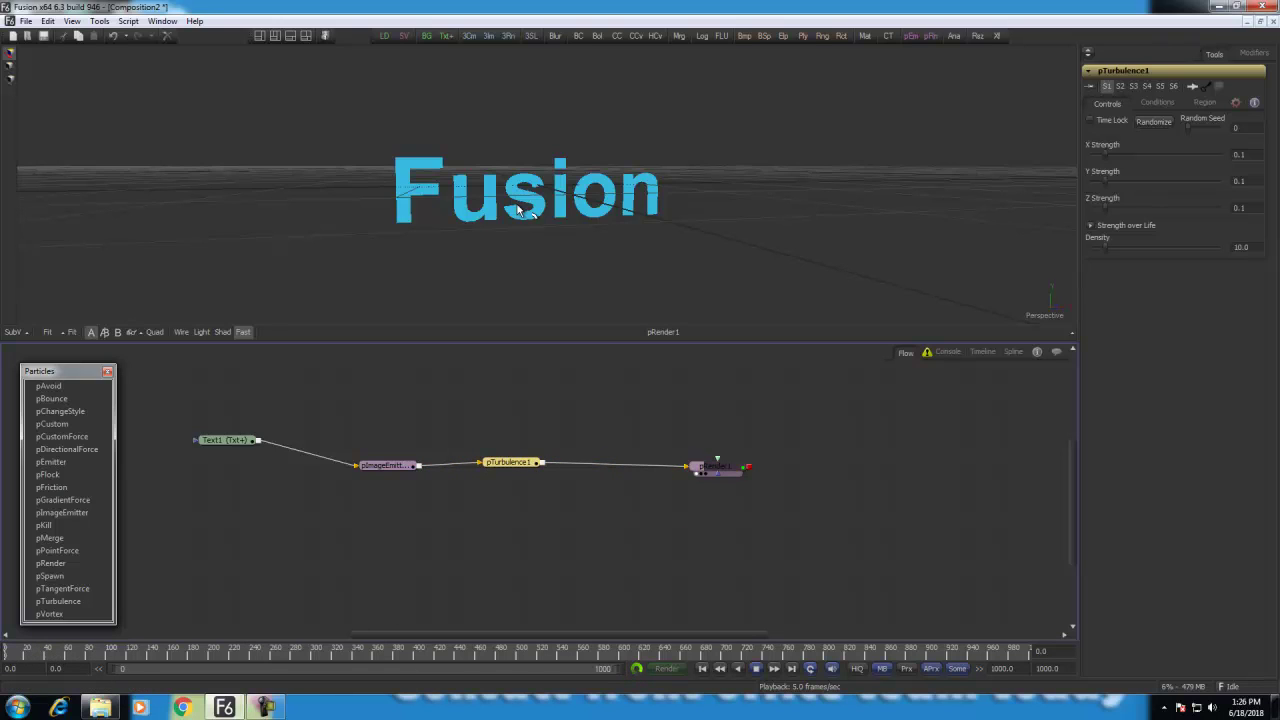
left_click_drag(95, 651, 65, 660)
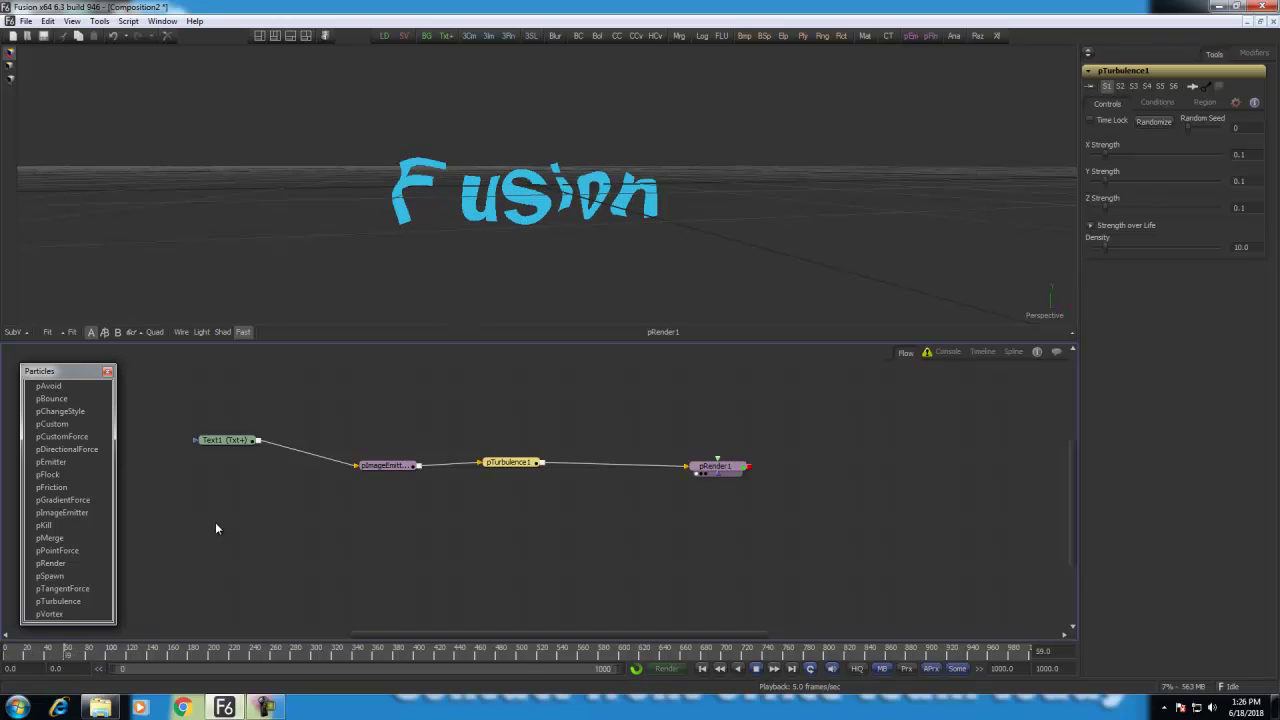
left_click_drag(538, 195, 580, 262)
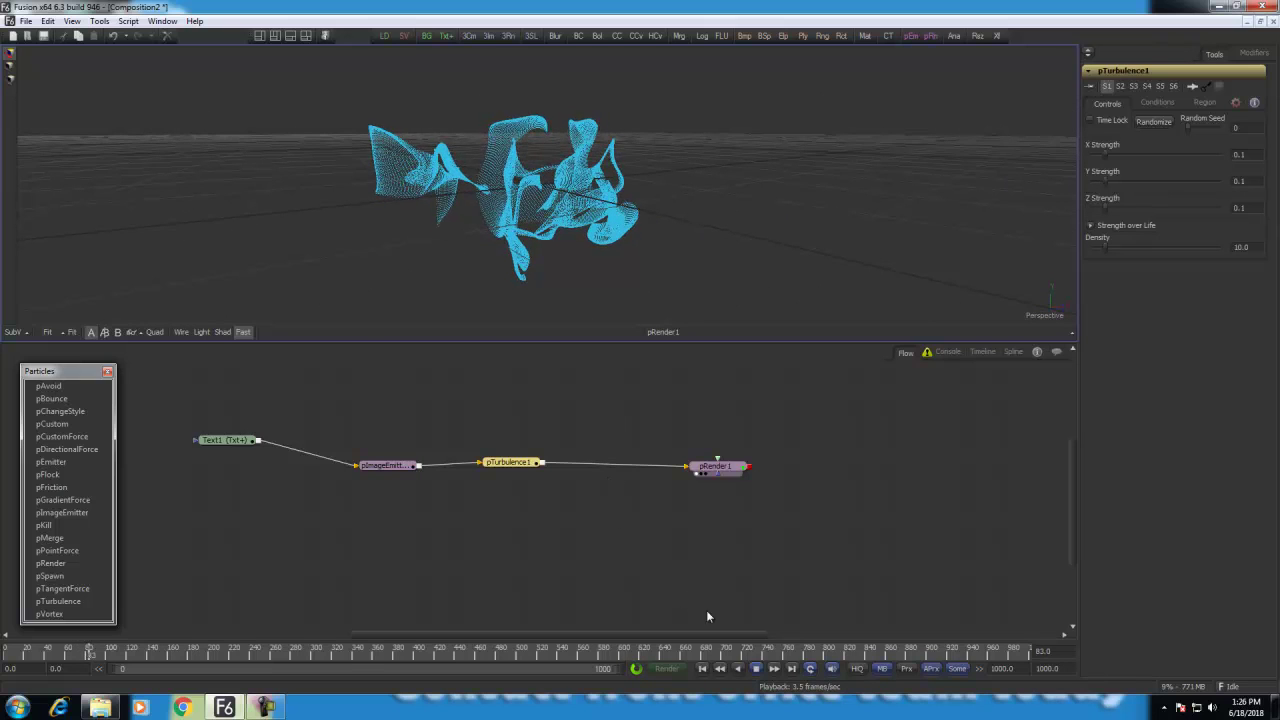
Step: Set the image emitter's region to Bitmap and connect Text1 as its region bitmap
left_click(385, 465)
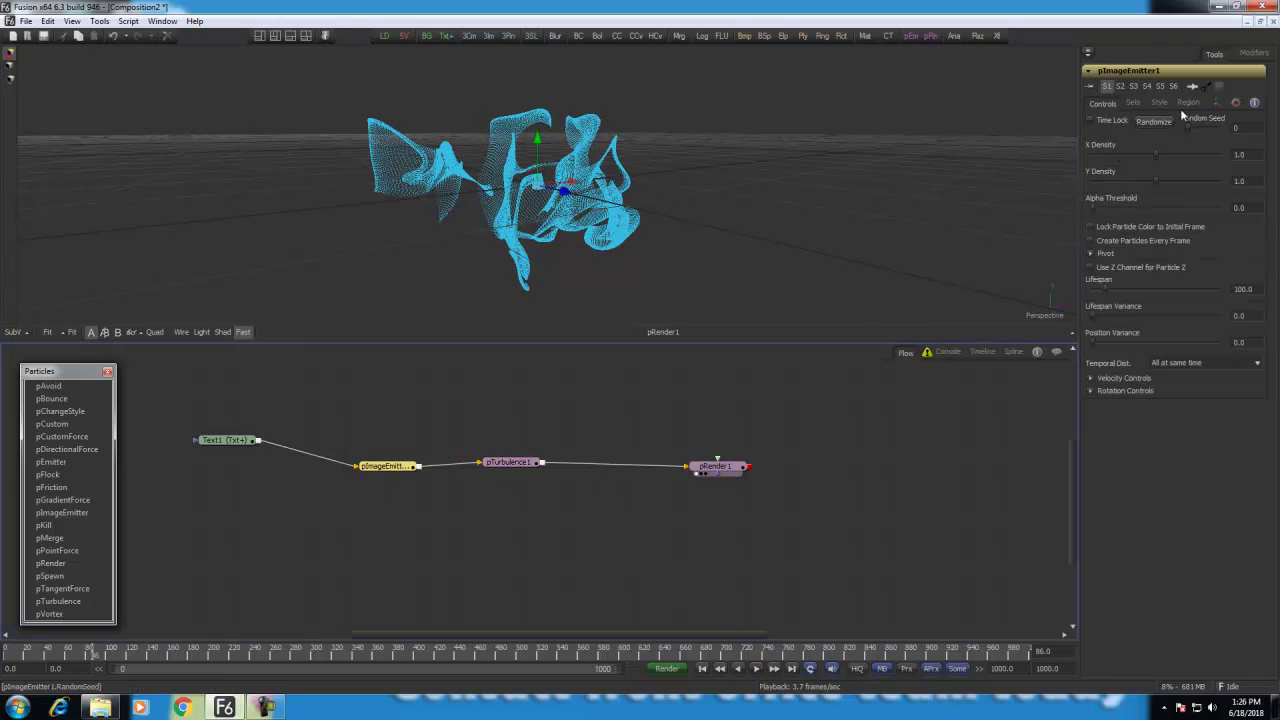
left_click(1186, 104)
left_click(1177, 123)
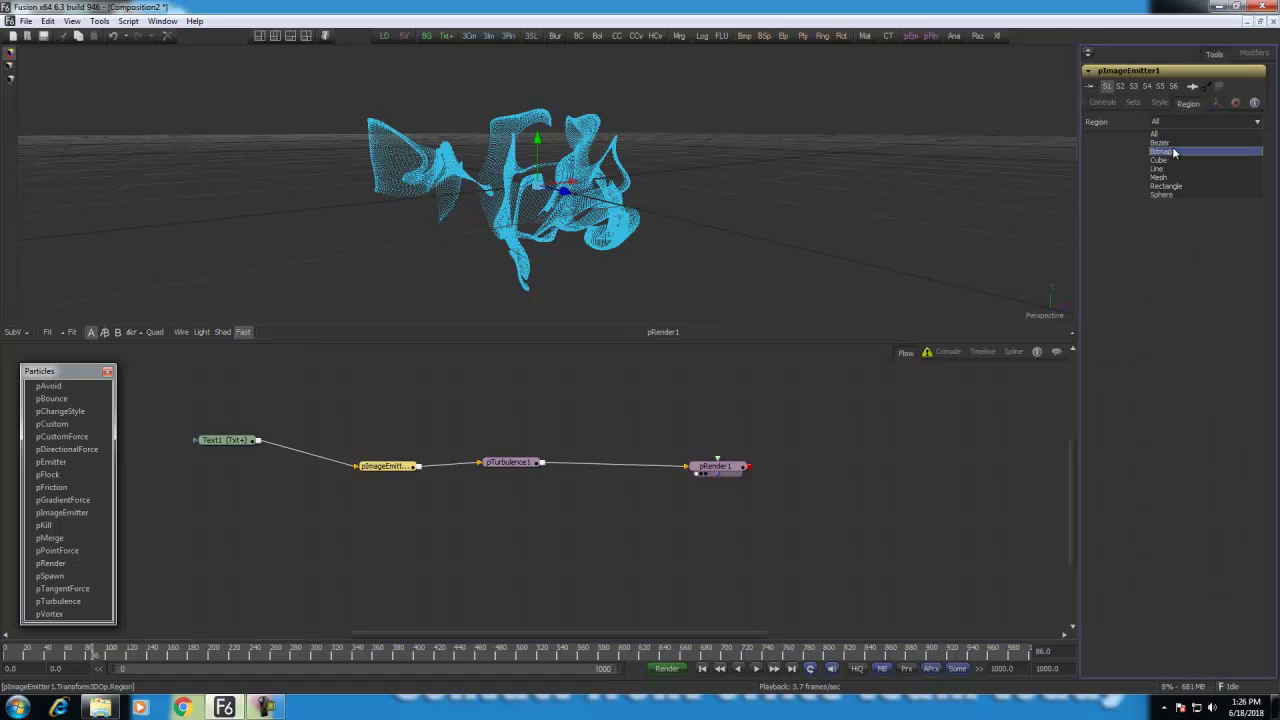
left_click(1174, 152)
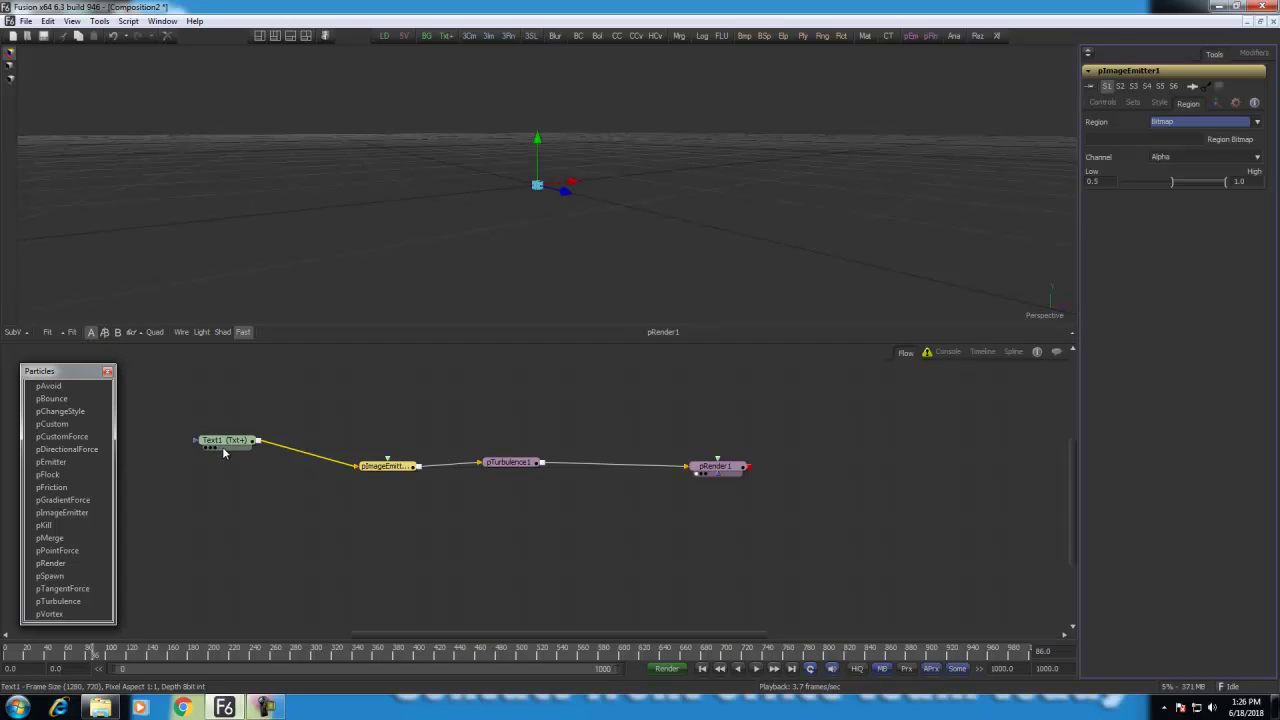
left_click_drag(223, 452, 379, 467)
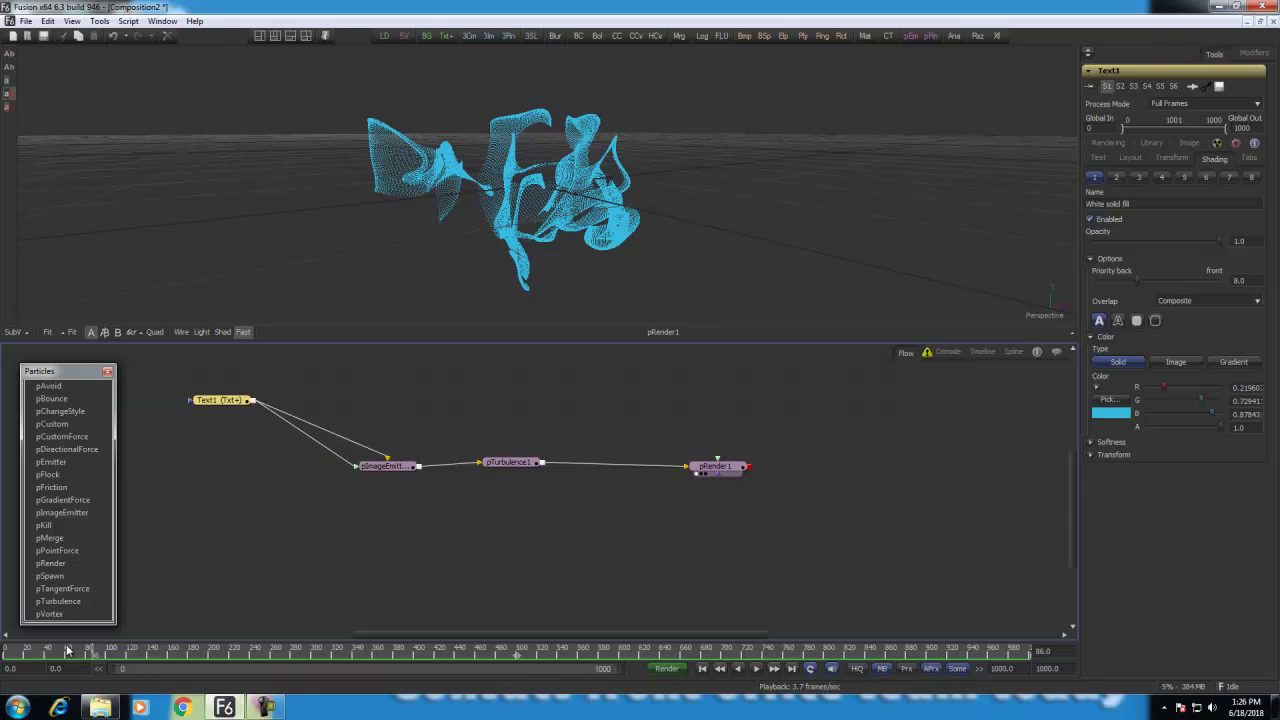
Step: Play the particle animation from frame 0 and scrub back to examine when the particles disappear
left_click_drag(62, 649, 3, 652)
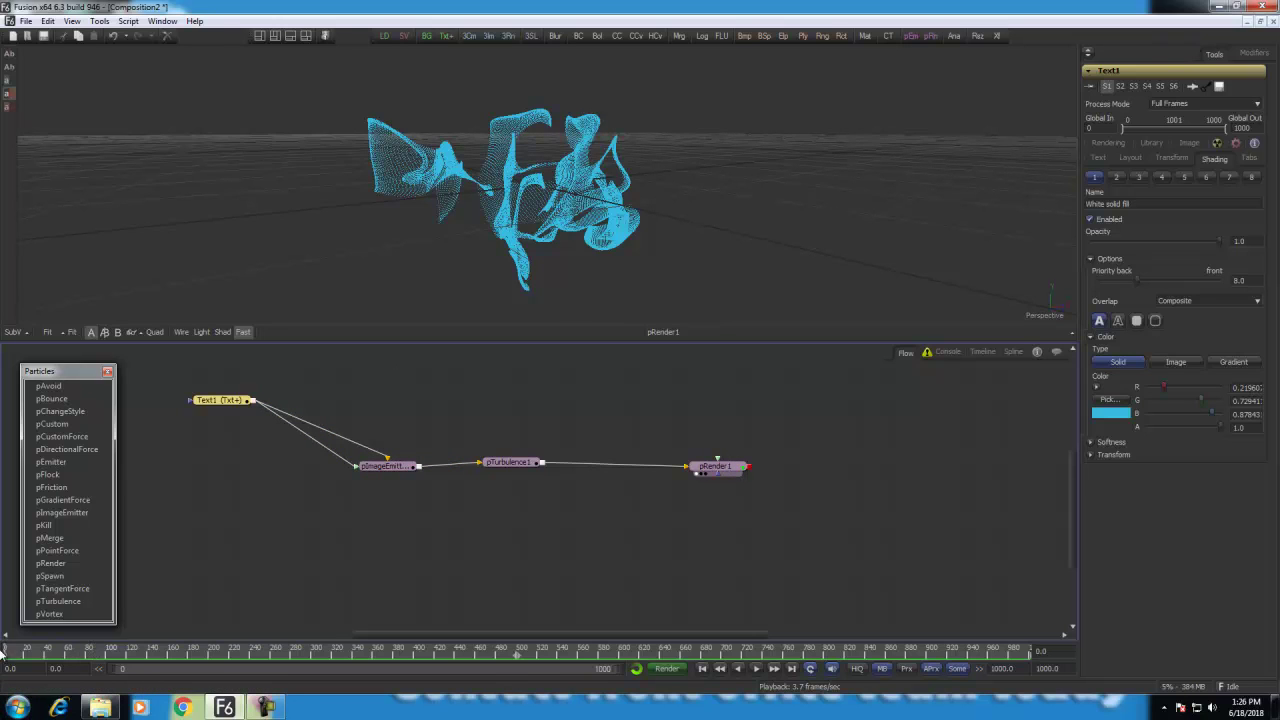
left_click(756, 669)
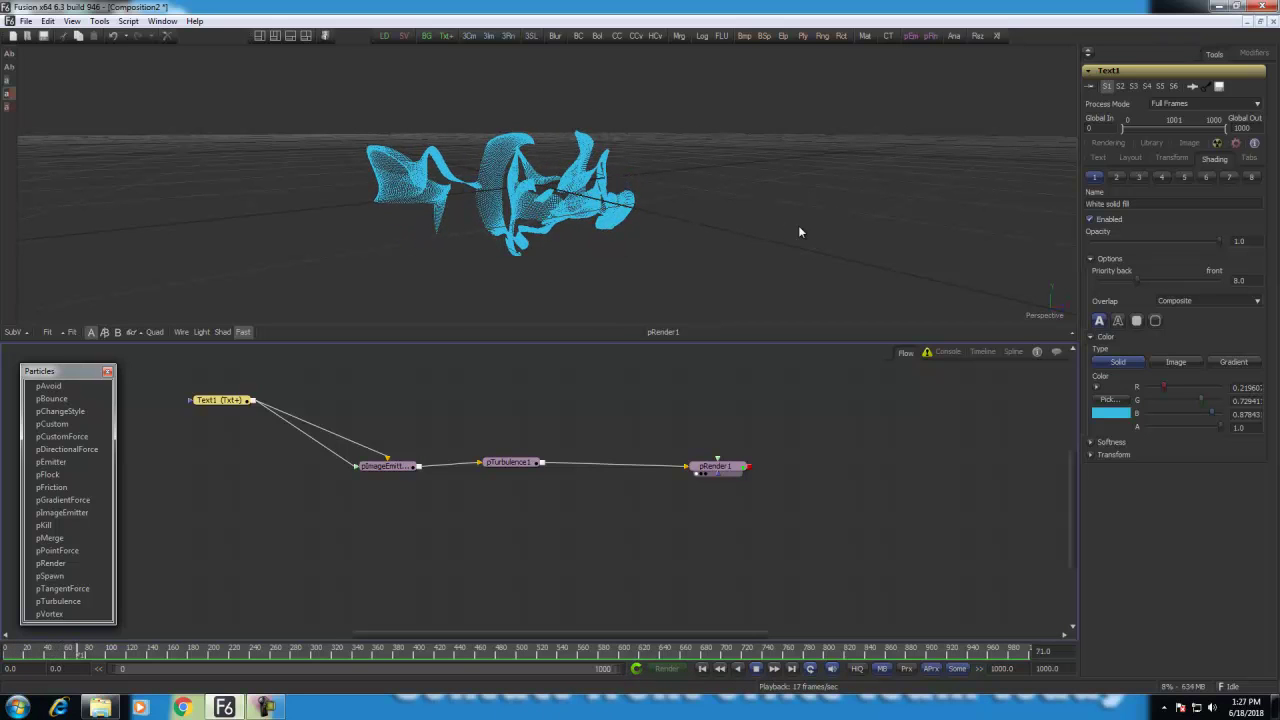
left_click_drag(806, 229, 530, 240)
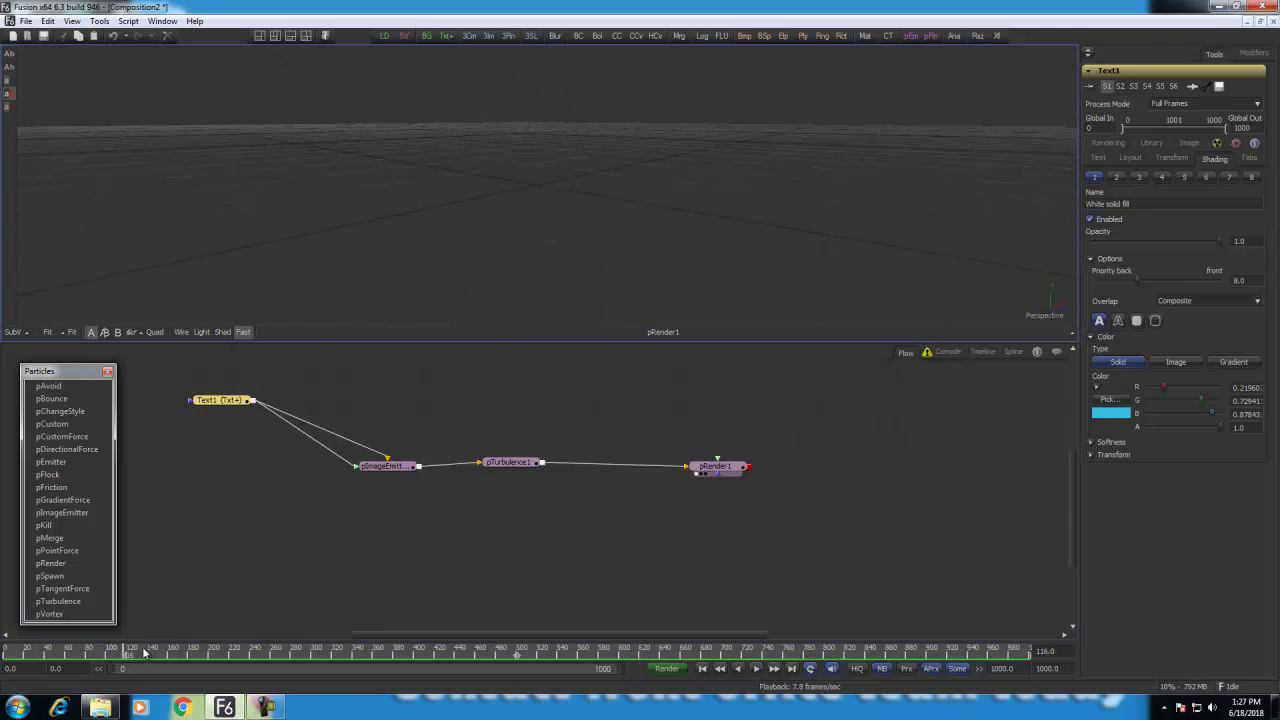
left_click_drag(144, 652, 78, 648)
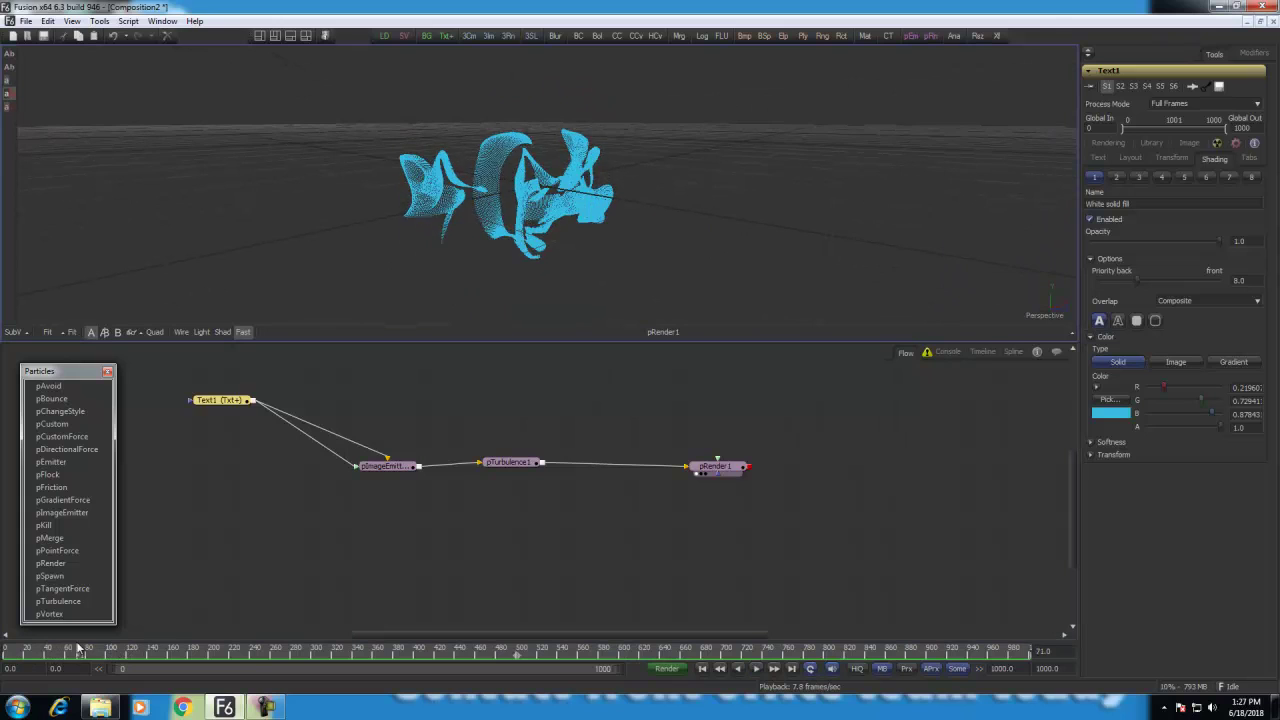
Step: Set the image emitter's lifespan to 300 and the composition's global end time to 300
left_click(385, 466)
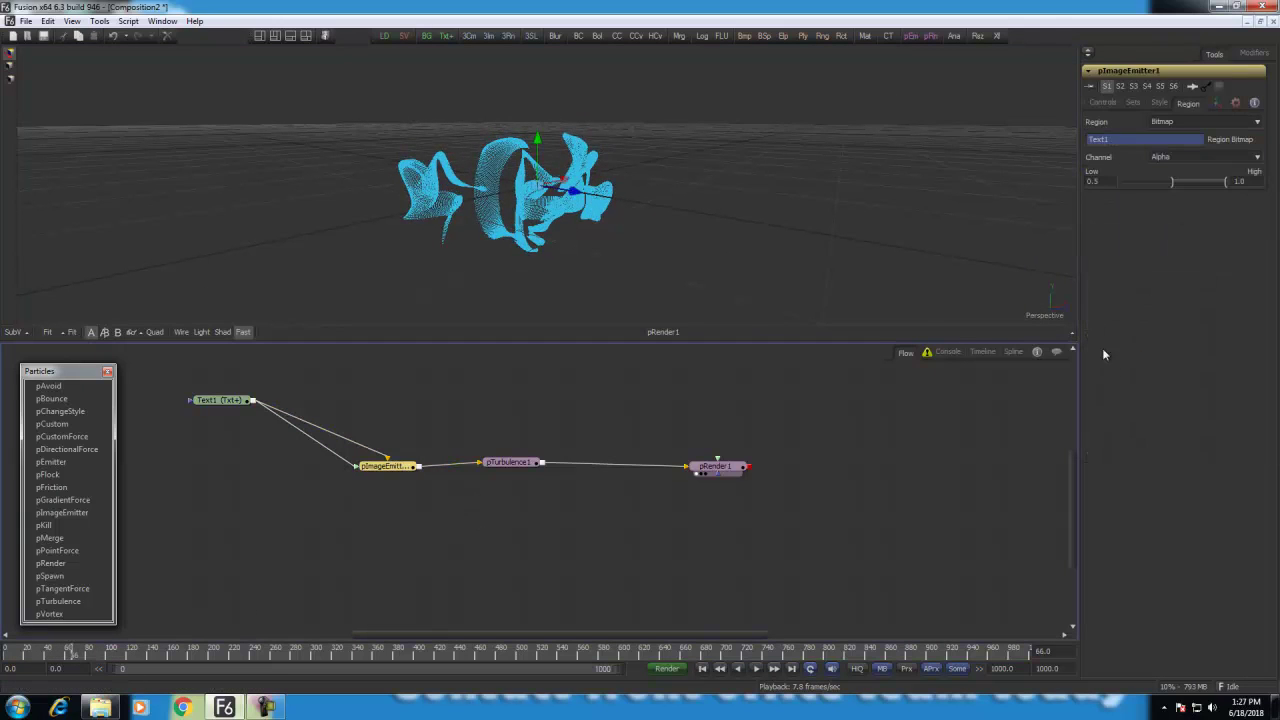
left_click(1104, 104)
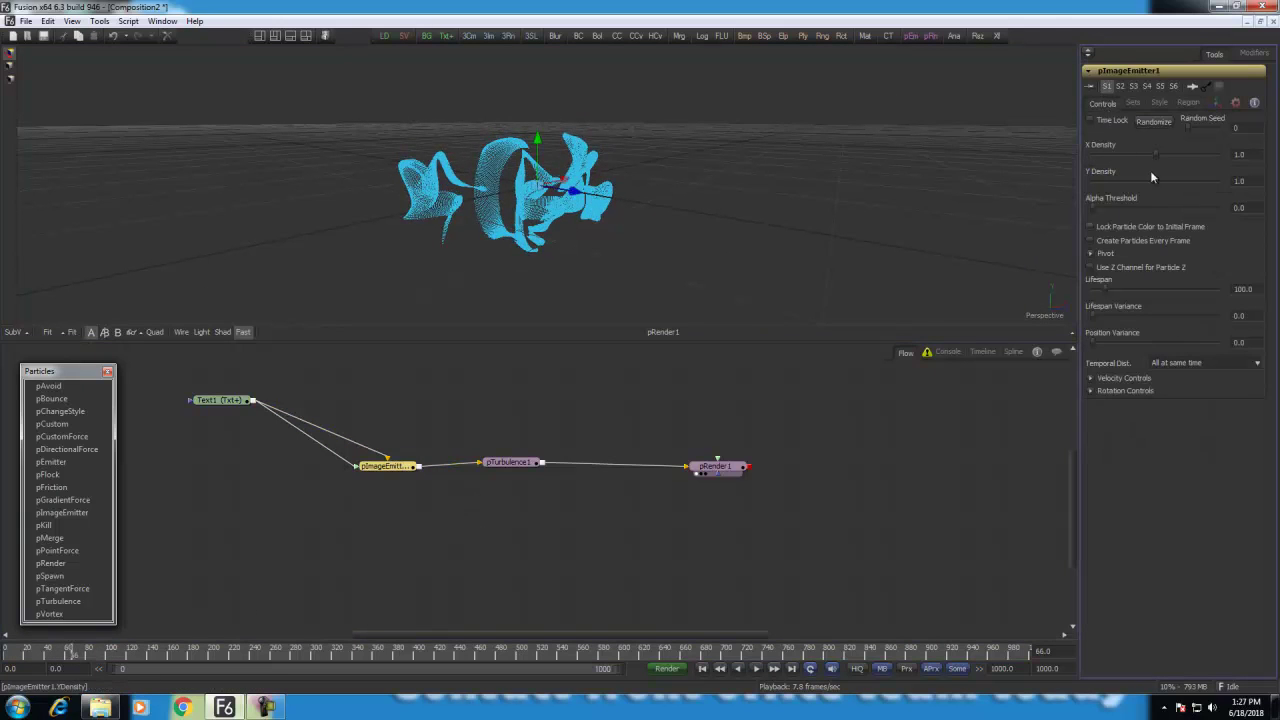
left_click(384, 466)
key("Tab")
left_click(1060, 667)
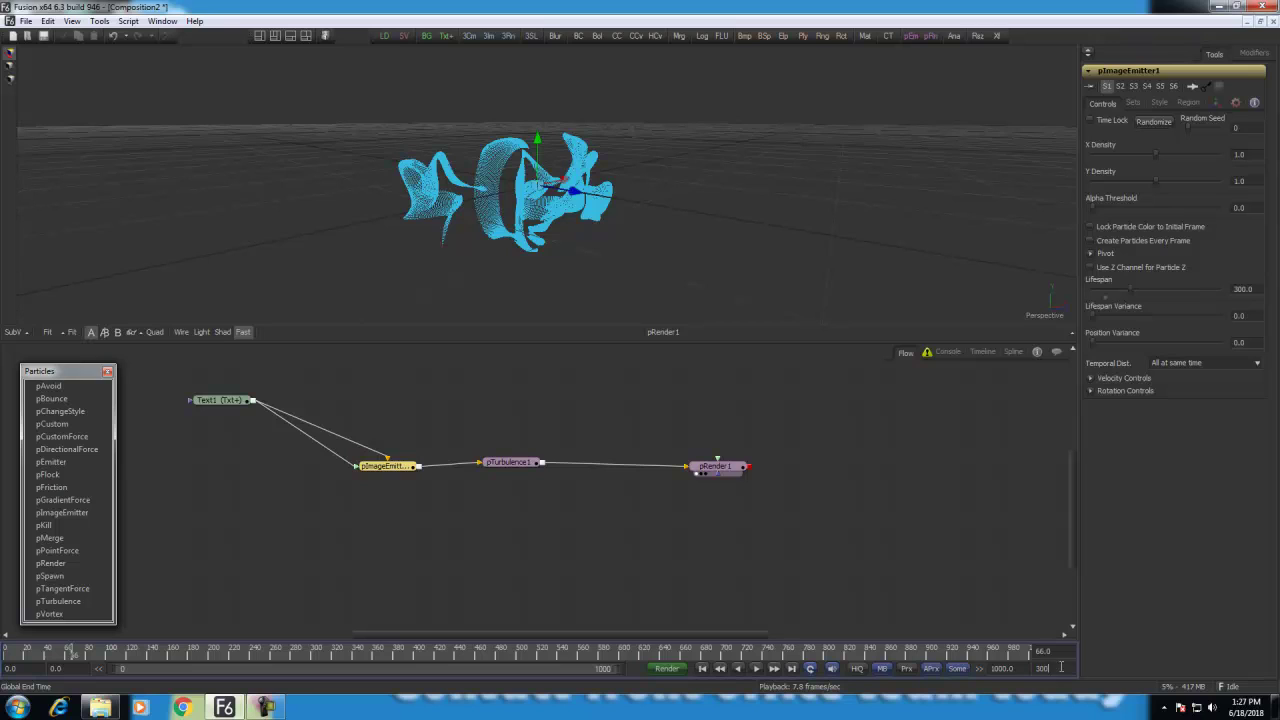
key("Return")
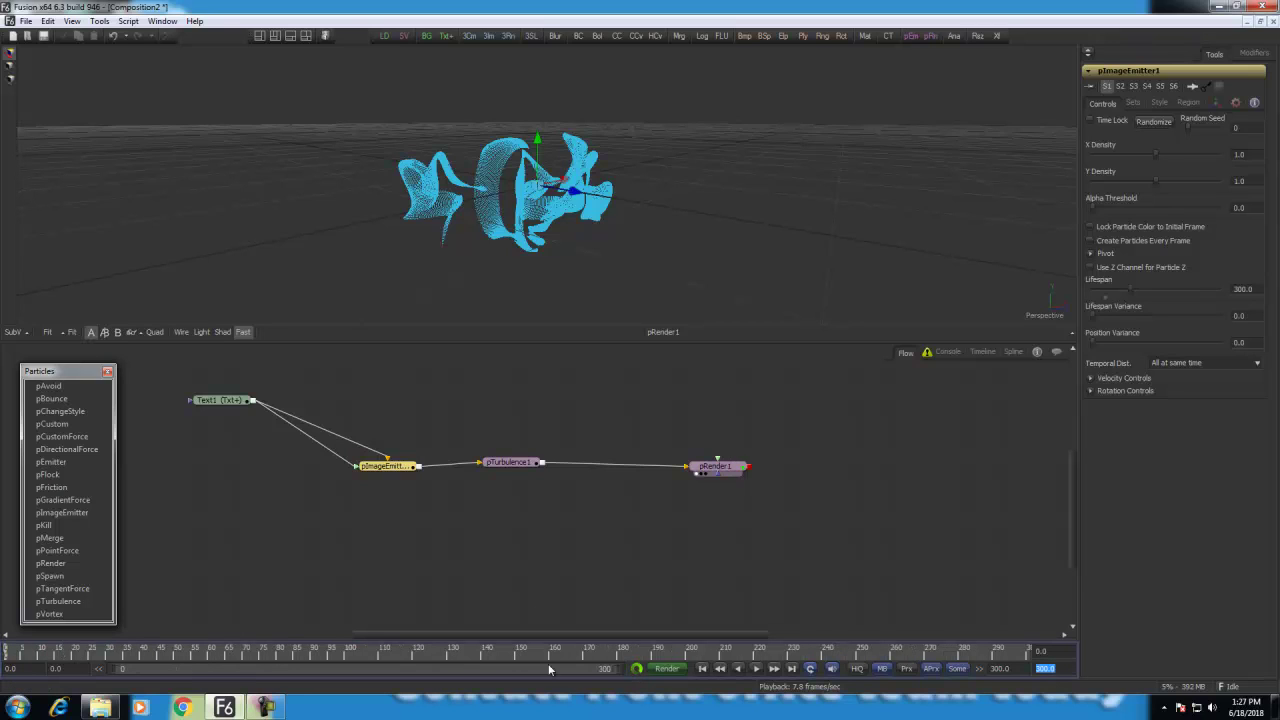
Step: Play the extended animation and examine the dispersing particles from another angle, ending back at frame 0
left_click(757, 669)
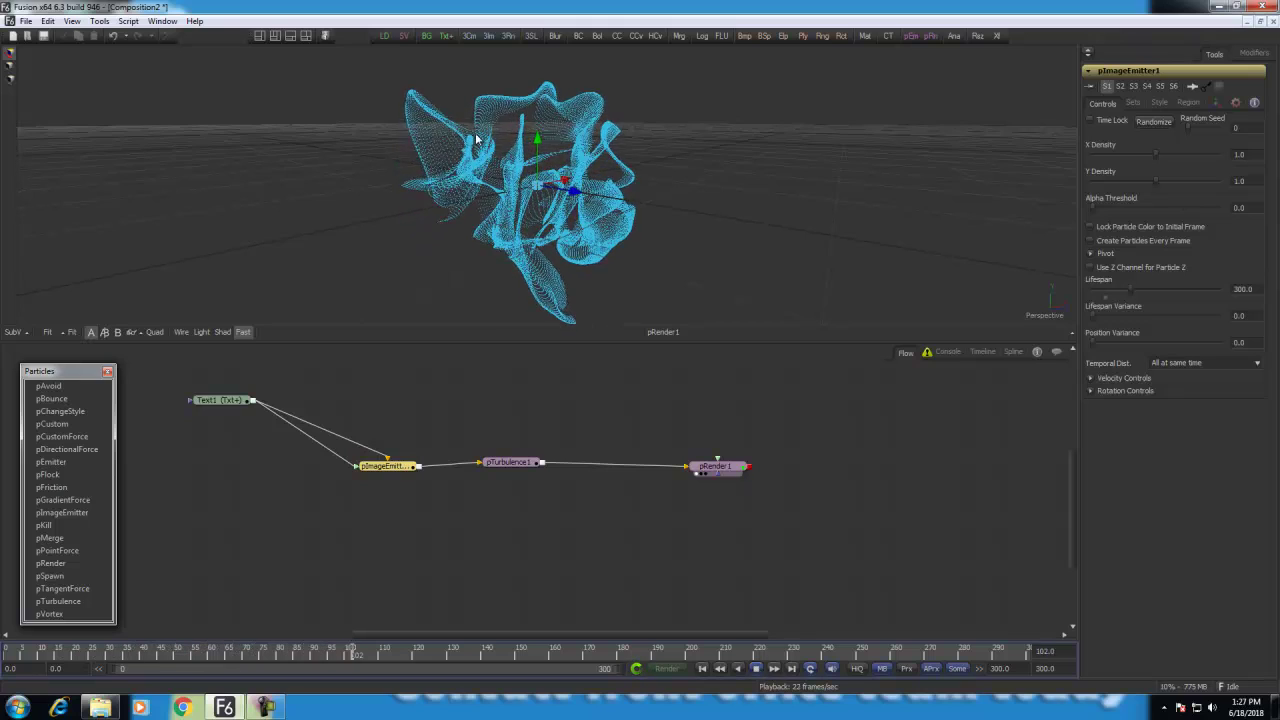
left_click_drag(434, 206, 608, 329)
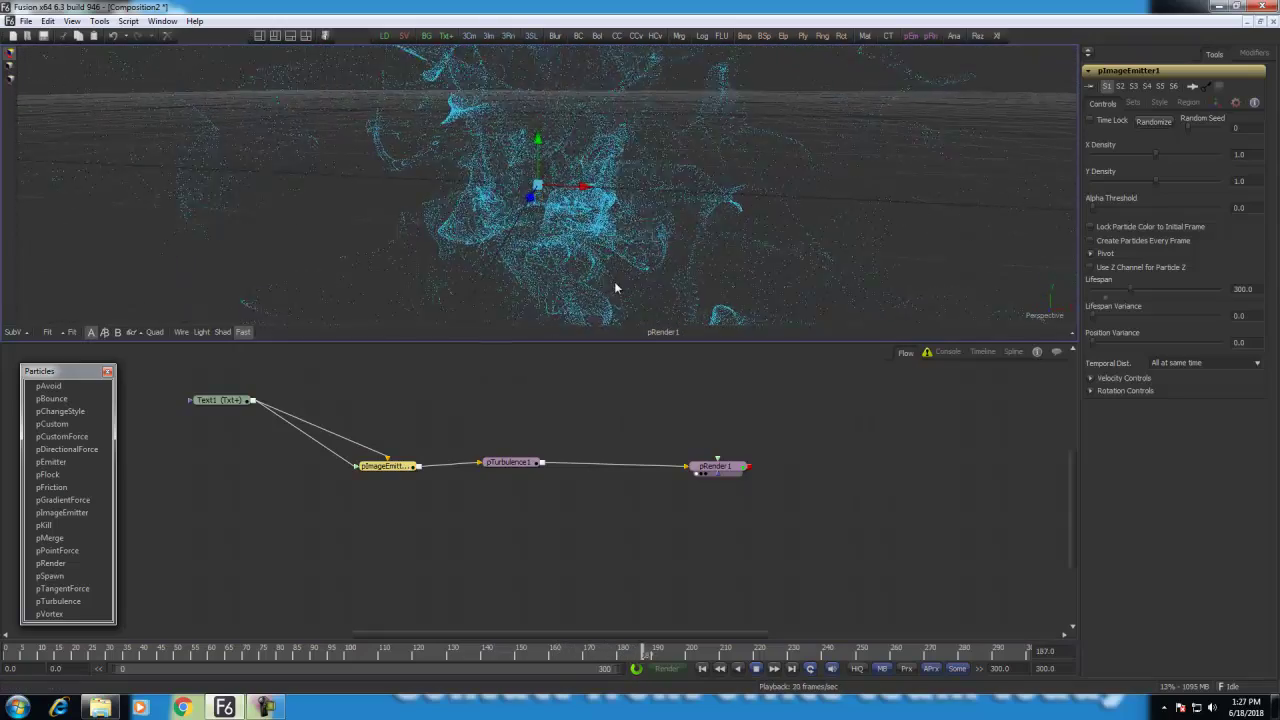
key("space")
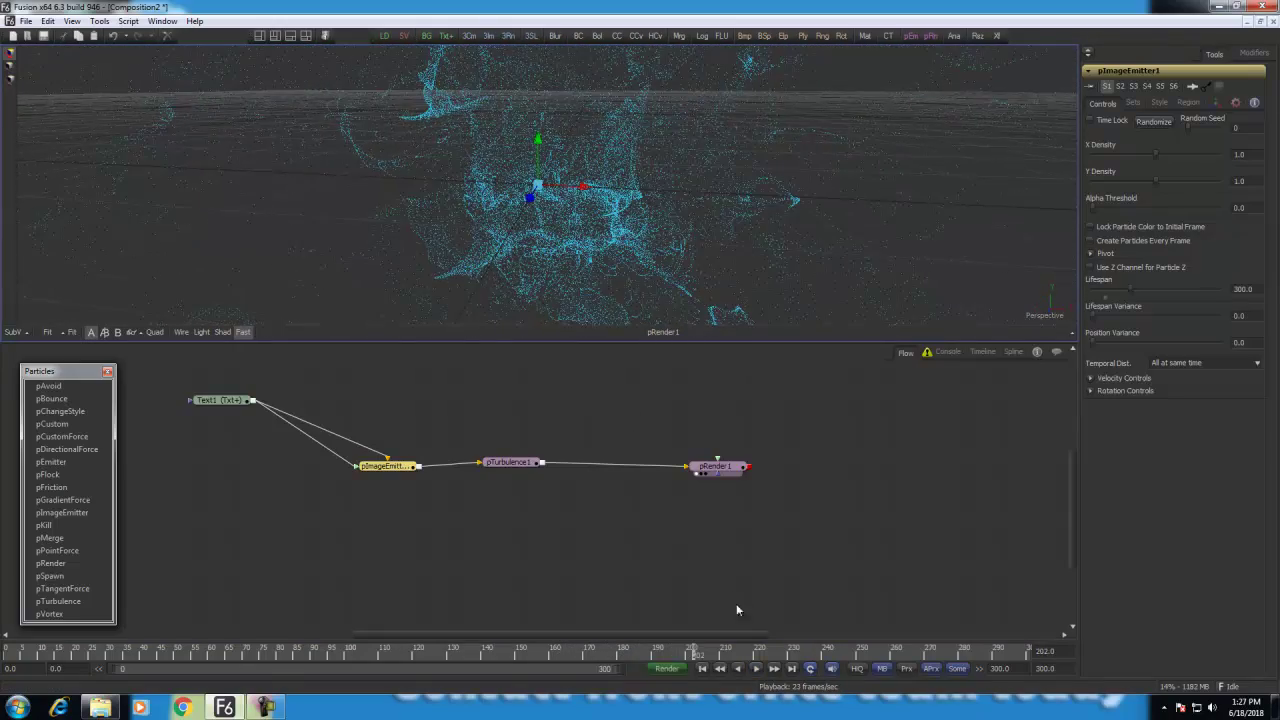
left_click(738, 668)
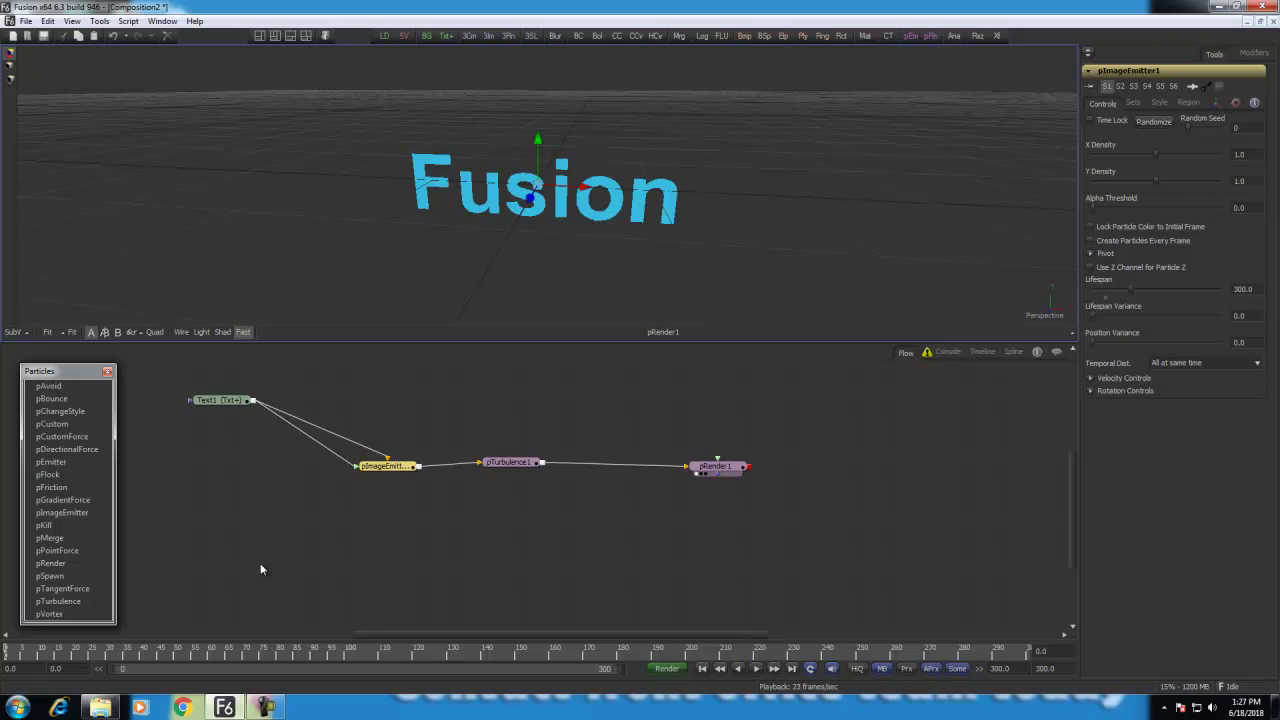
Step: Insert a pDirectionalForce node between pTurbulence1 and pRender1, spacing out the neighbouring nodes to make room
left_click_drag(720, 468, 730, 465)
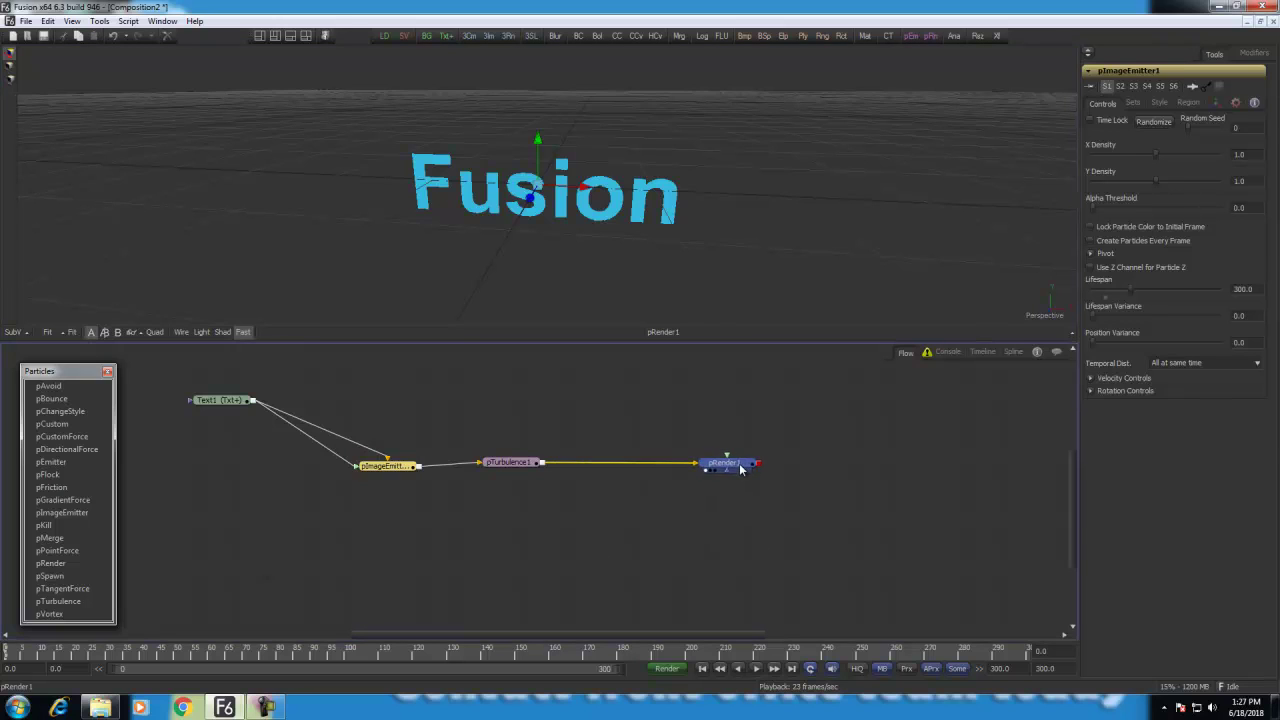
left_click_drag(515, 465, 610, 468)
left_click(610, 470)
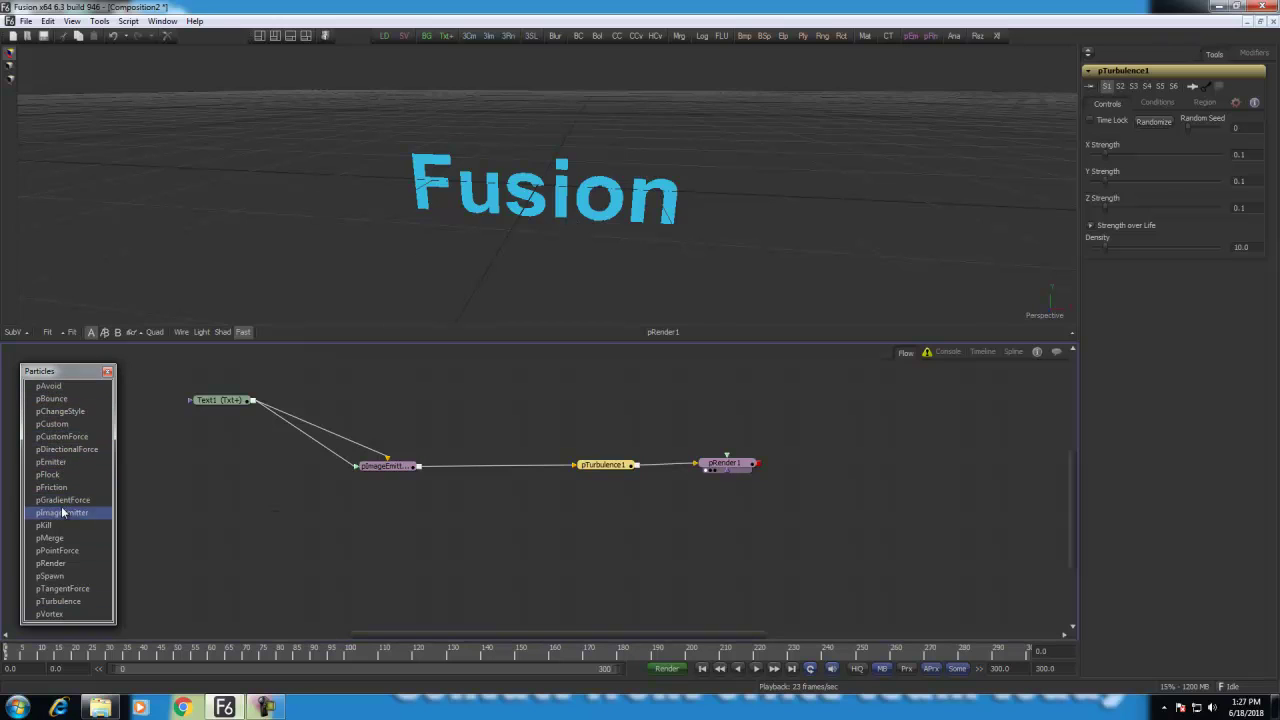
left_click(66, 449)
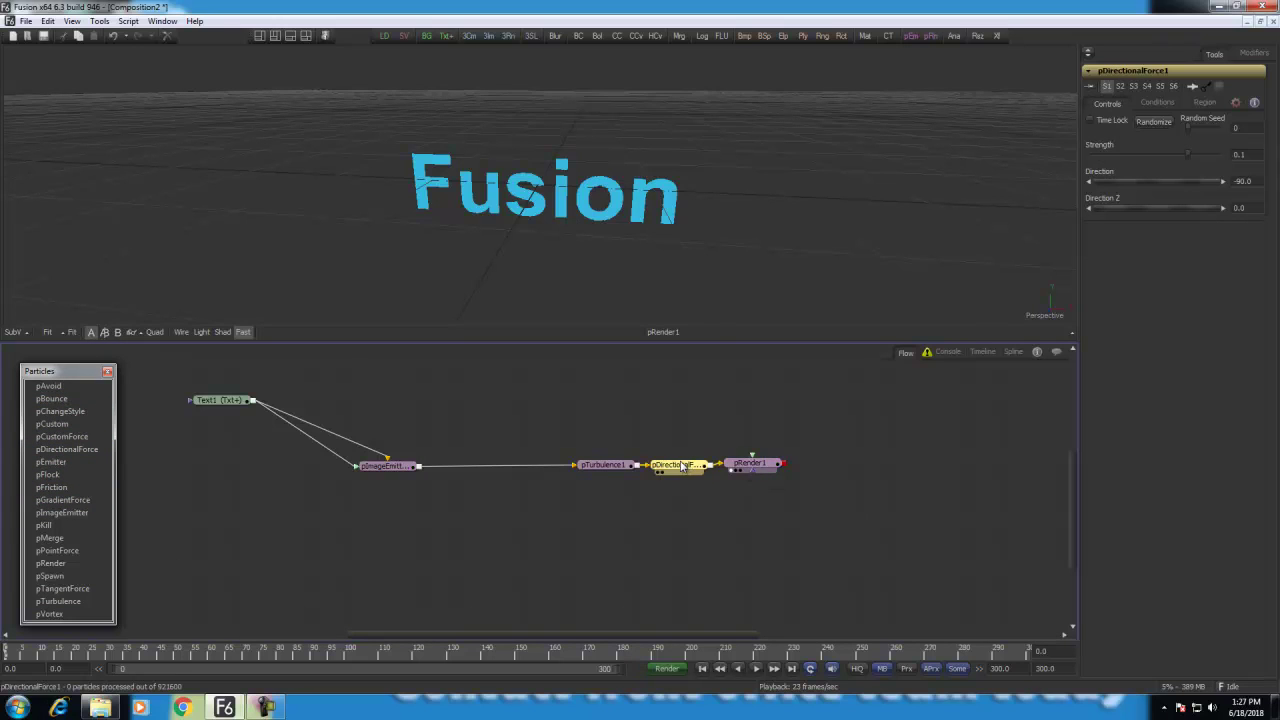
left_click_drag(741, 470, 801, 472)
left_click(502, 562)
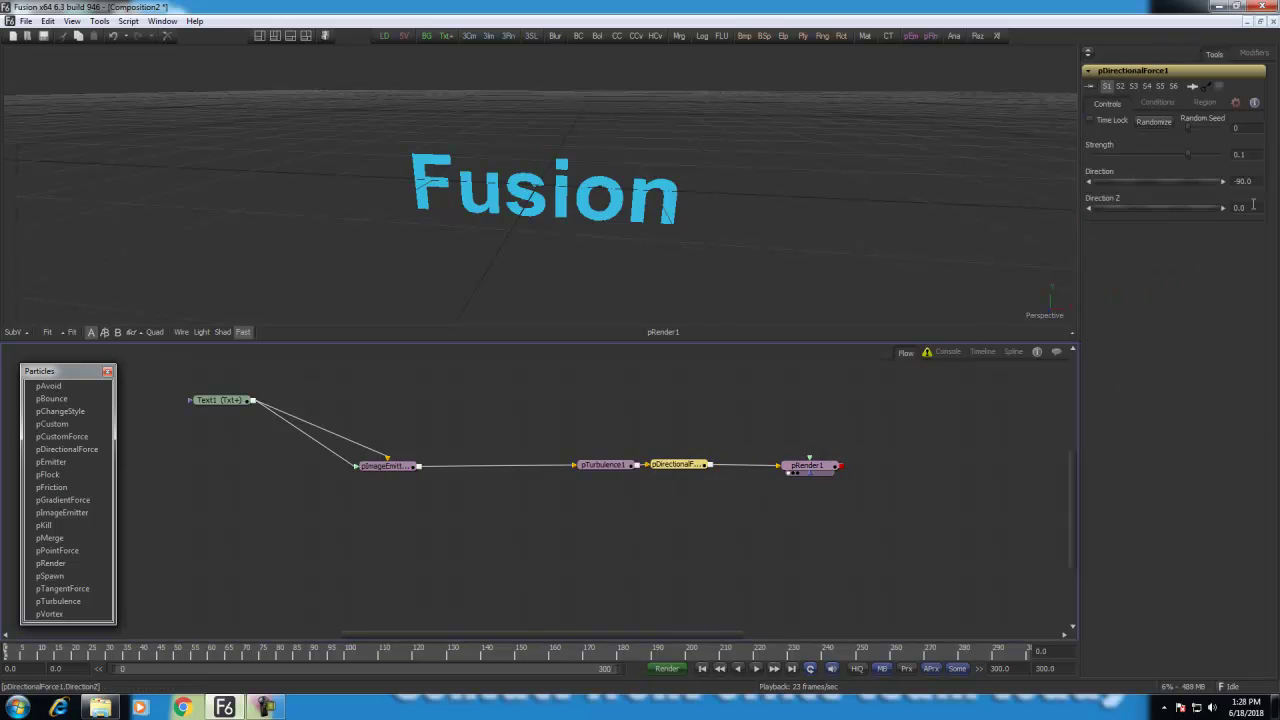
Step: Play the animation to examine the directional force's effect on the text particles, and return to frame 0
left_click(757, 669)
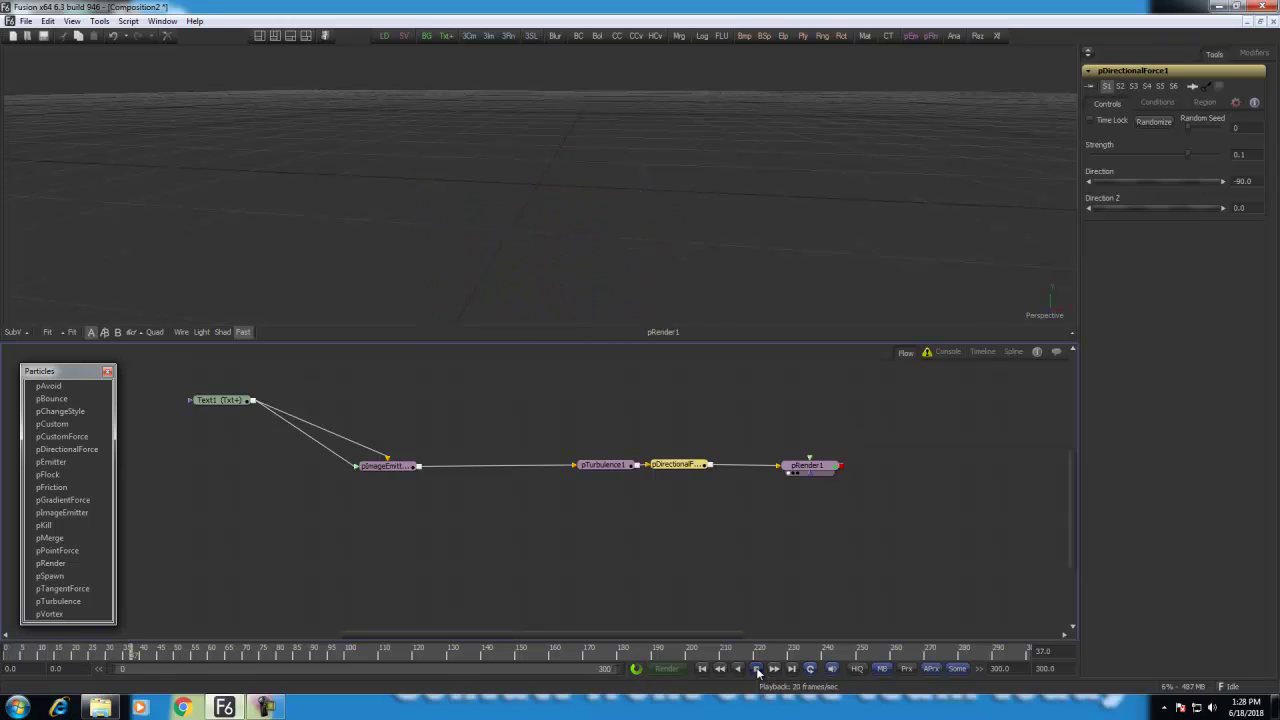
left_click(757, 669)
left_click_drag(92, 655, 6, 652)
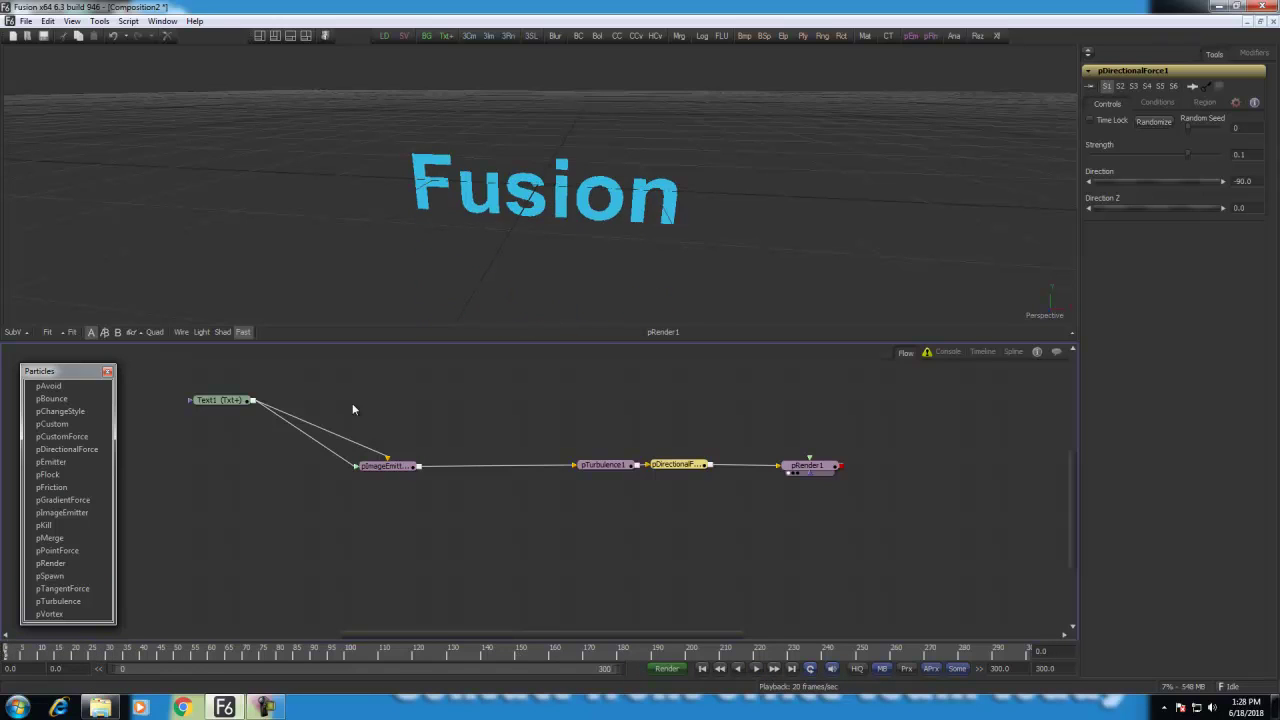
Step: Set the output mode of pRender1 to 2D
left_click_drag(673, 503, 573, 511)
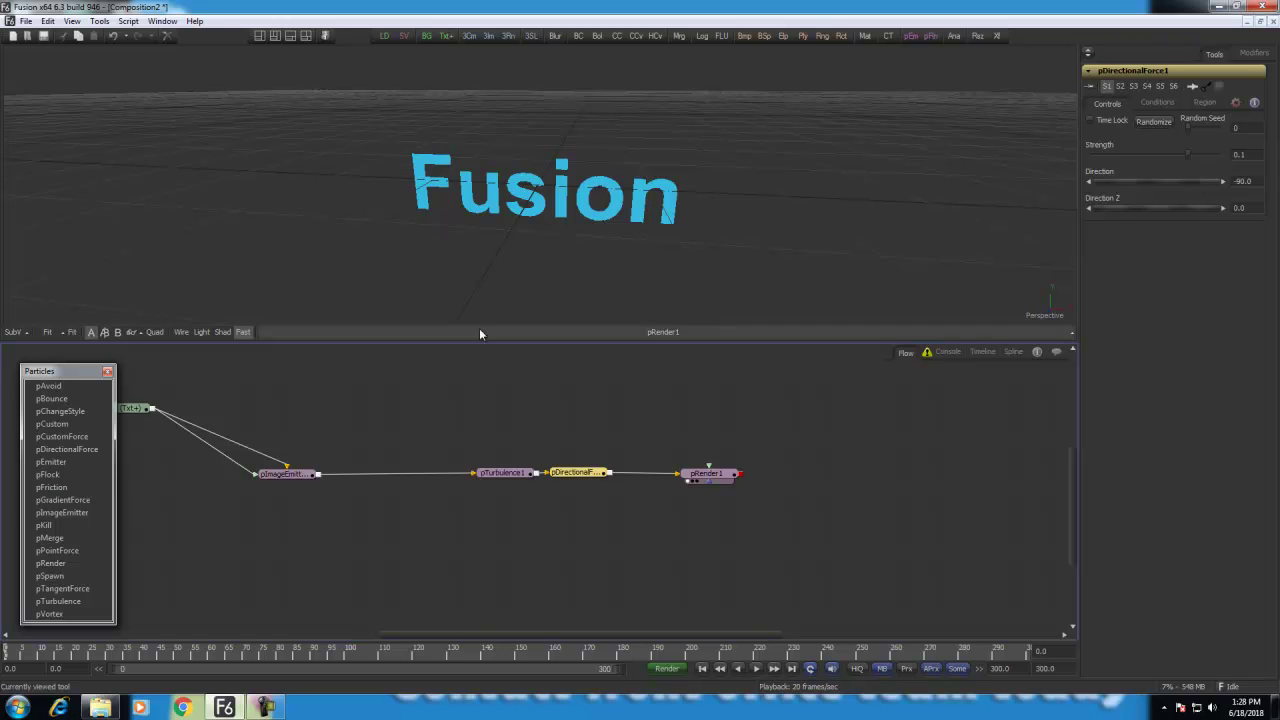
left_click(713, 479)
left_click(1218, 153)
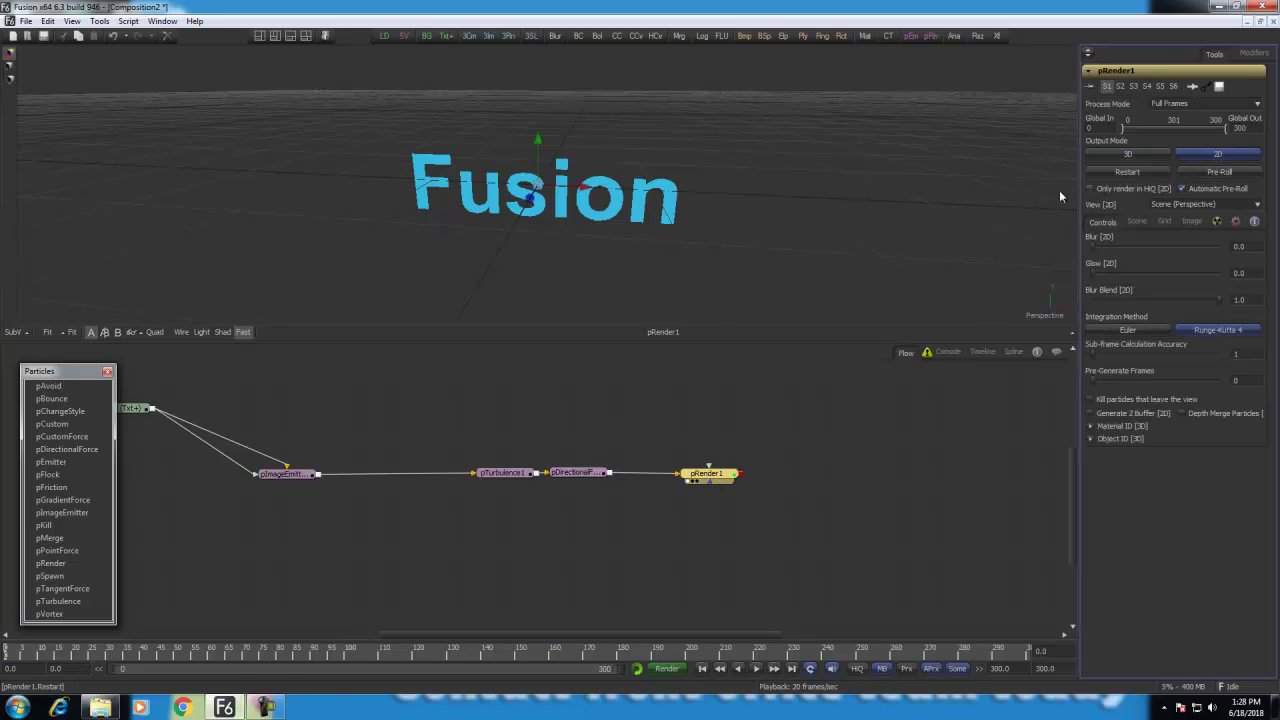
left_click(1192, 222)
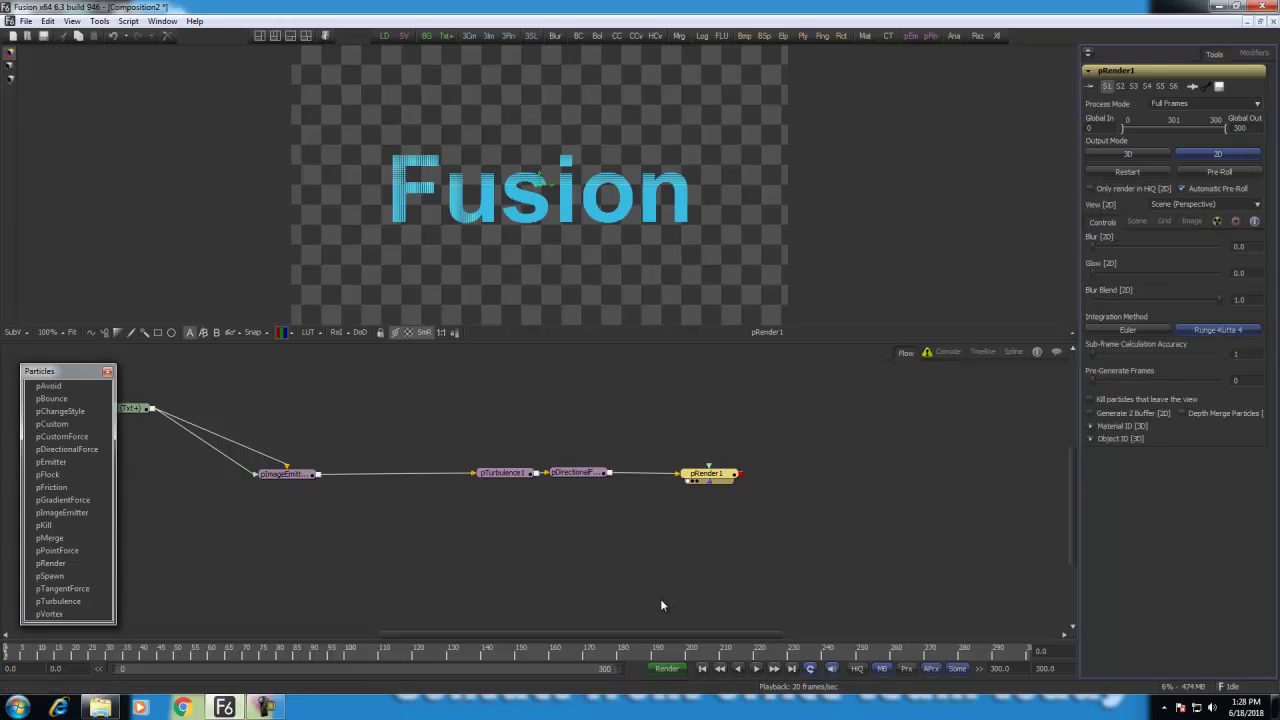
Step: Set the image emitter's X and Y Density to about 1.39 and preview the falling text from frame 0
left_click(285, 473)
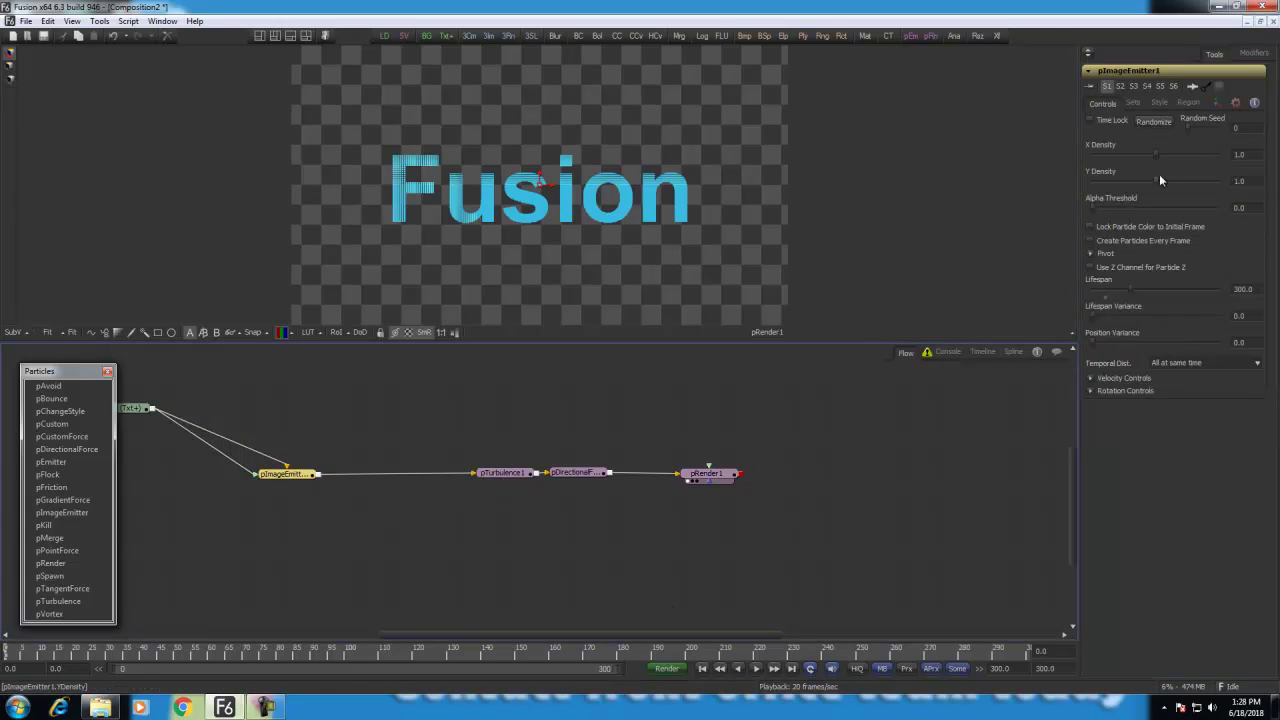
left_click_drag(1154, 155, 1115, 155)
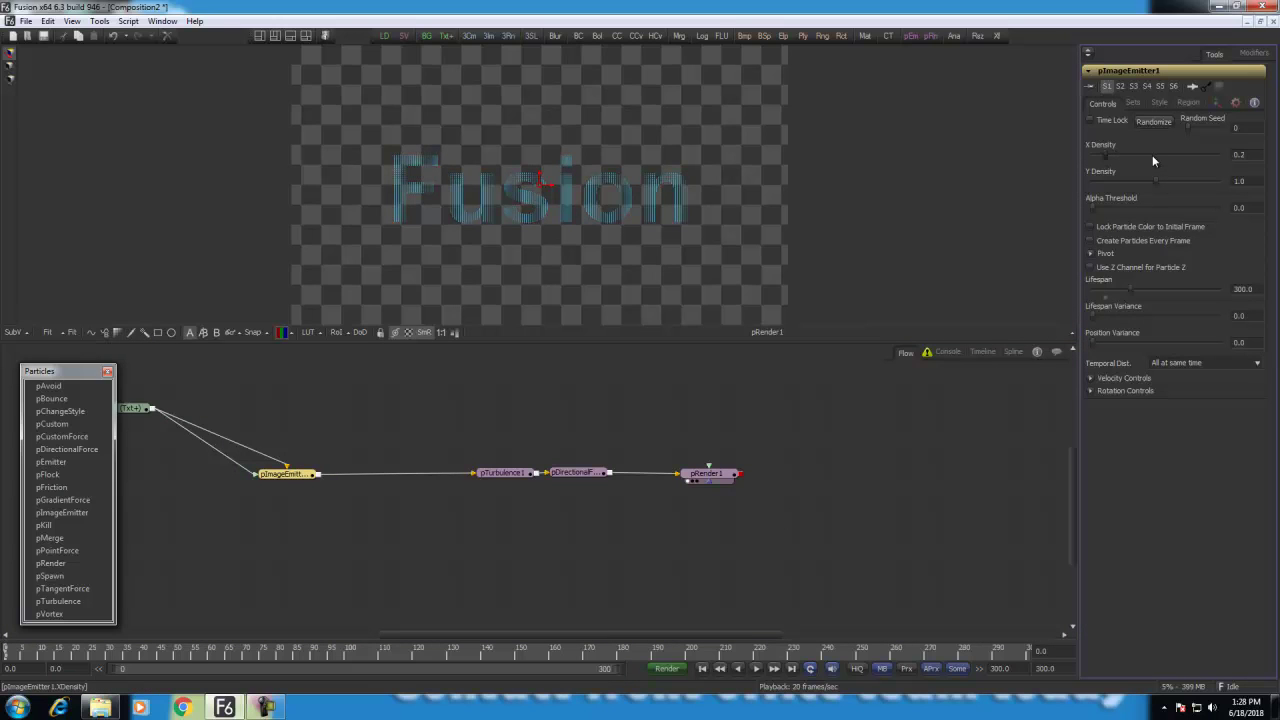
left_click(1160, 155)
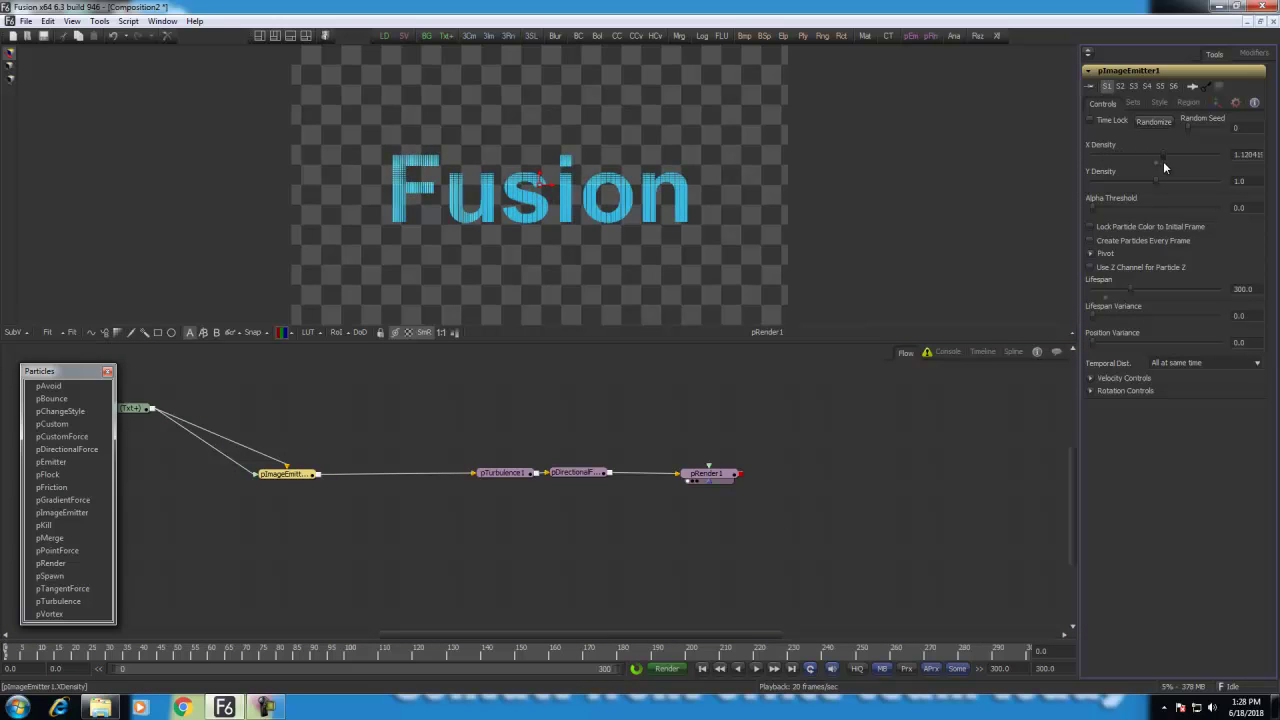
mouse_move(1163, 161)
left_mouse_down()
mouse_move(1183, 162)
mouse_move(1180, 180)
left_mouse_up()
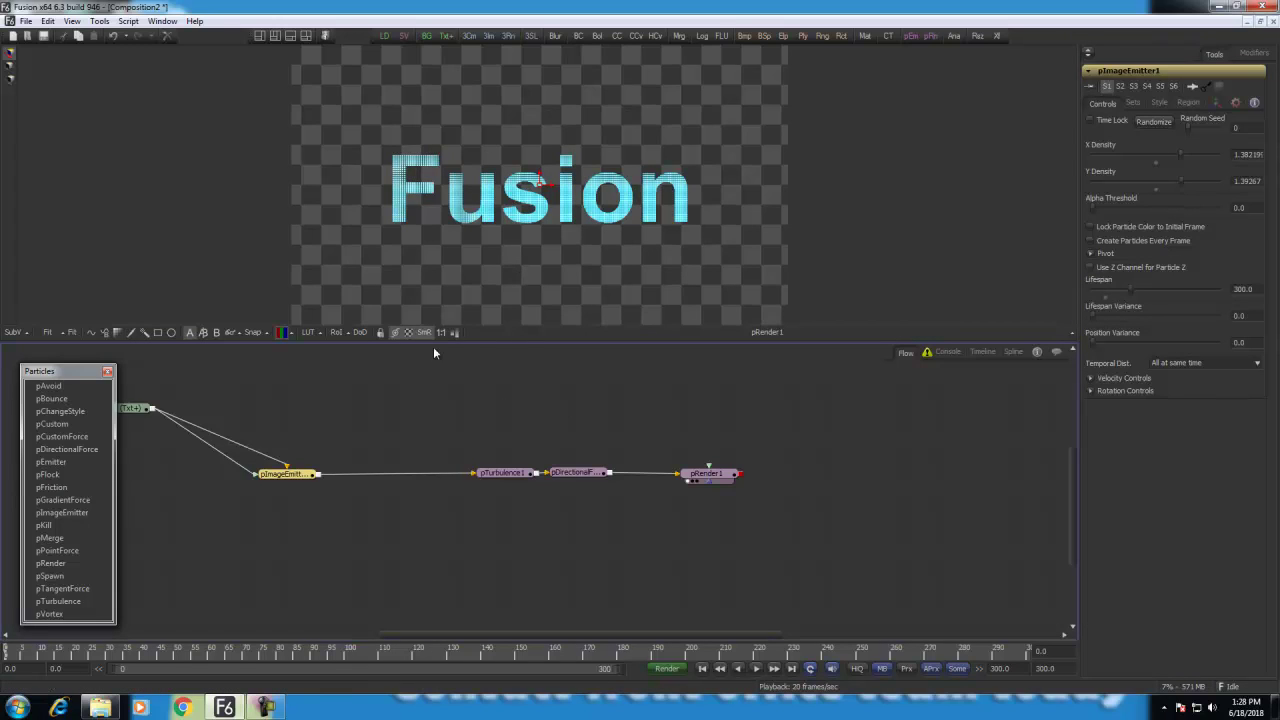
key("space")
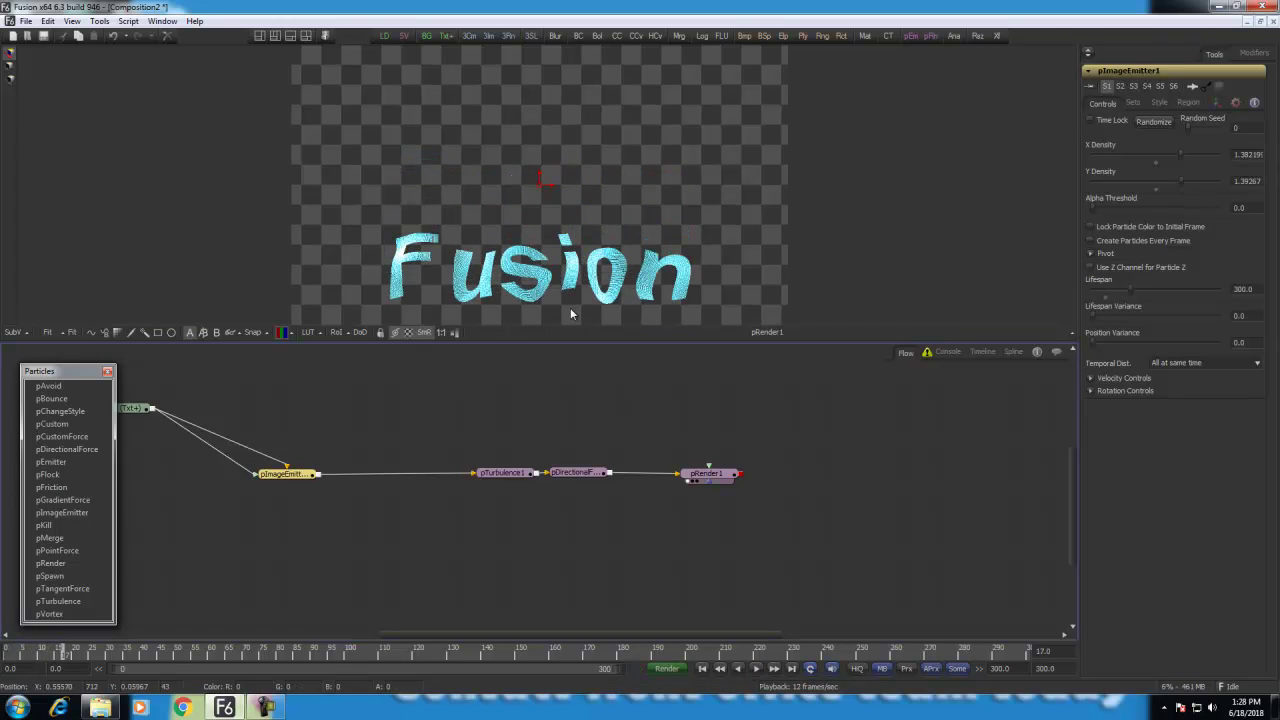
left_click_drag(62, 657, 3, 678)
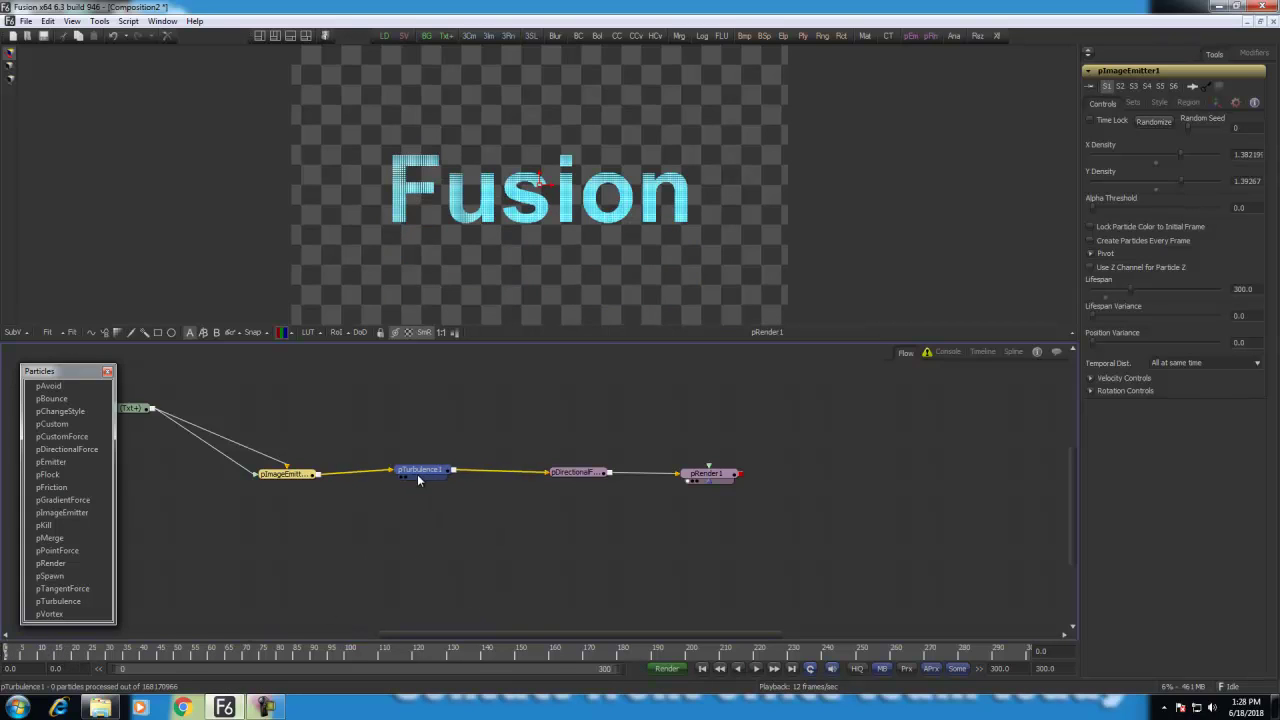
Step: Move pTurbulence1 midway between the image emitter and pDirectionalForce, and add a separate Background node above the particle chain
left_click_drag(418, 478, 441, 483)
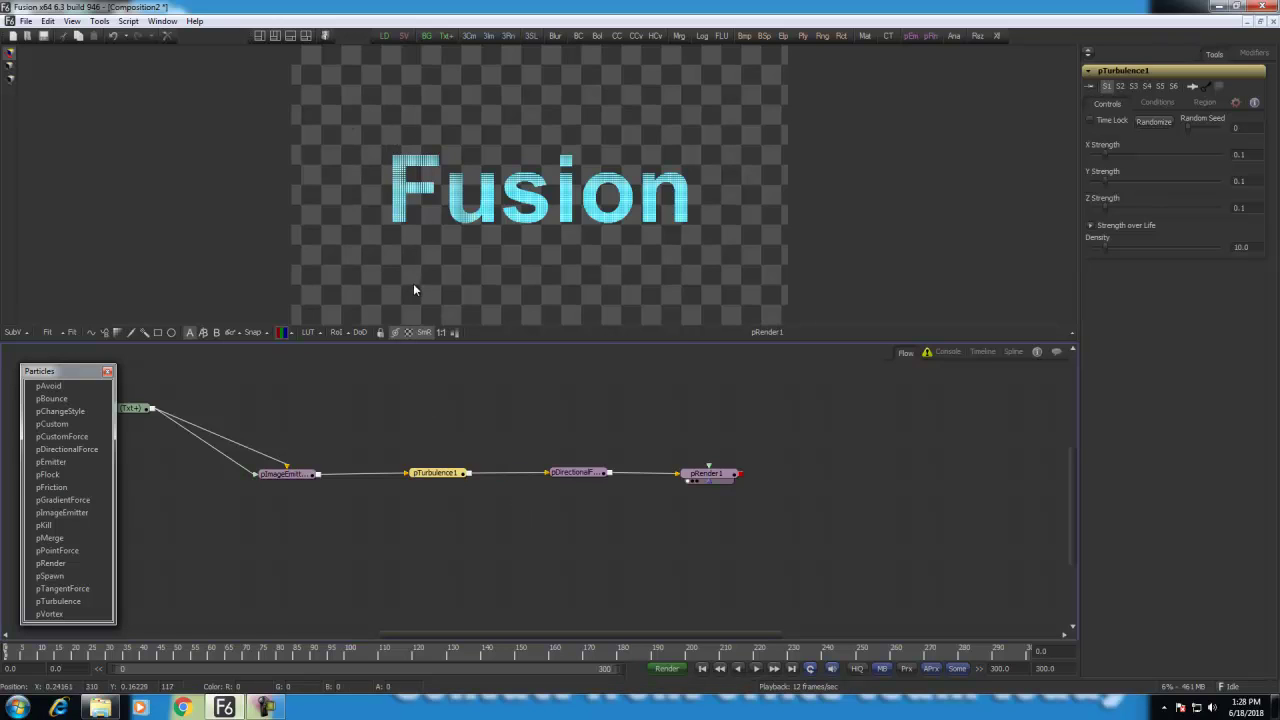
left_click(366, 392)
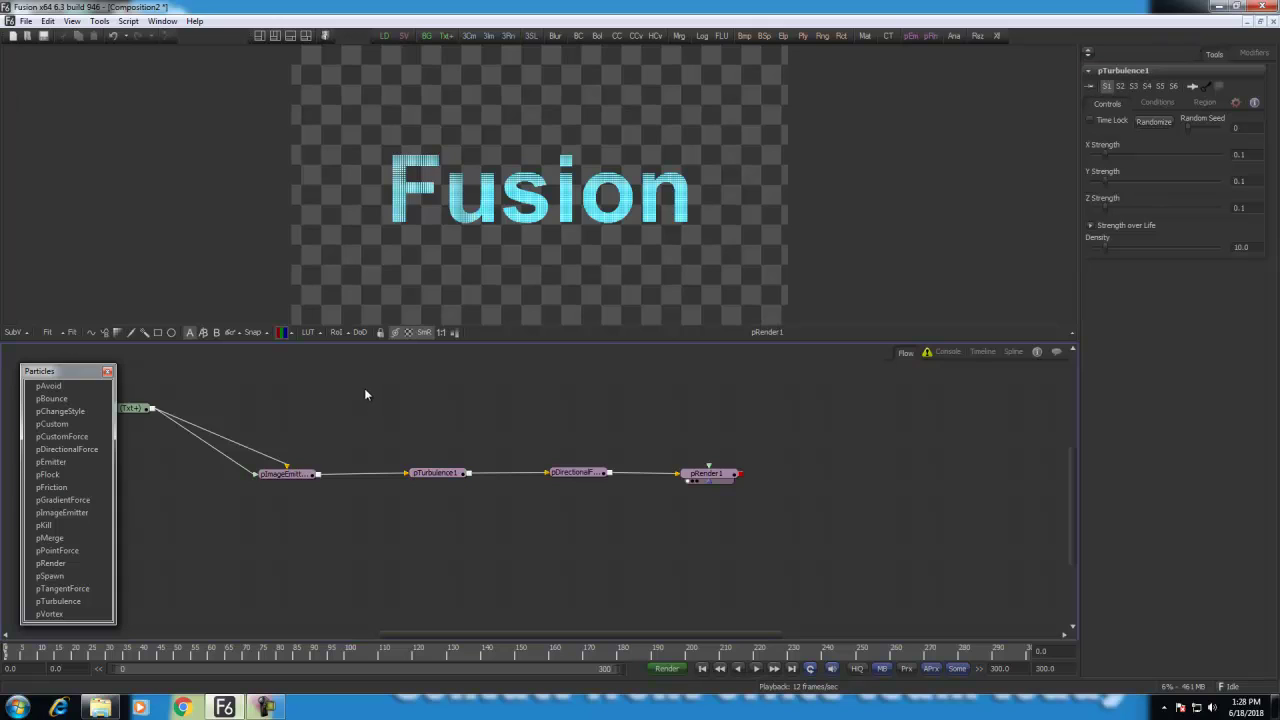
left_click(427, 37)
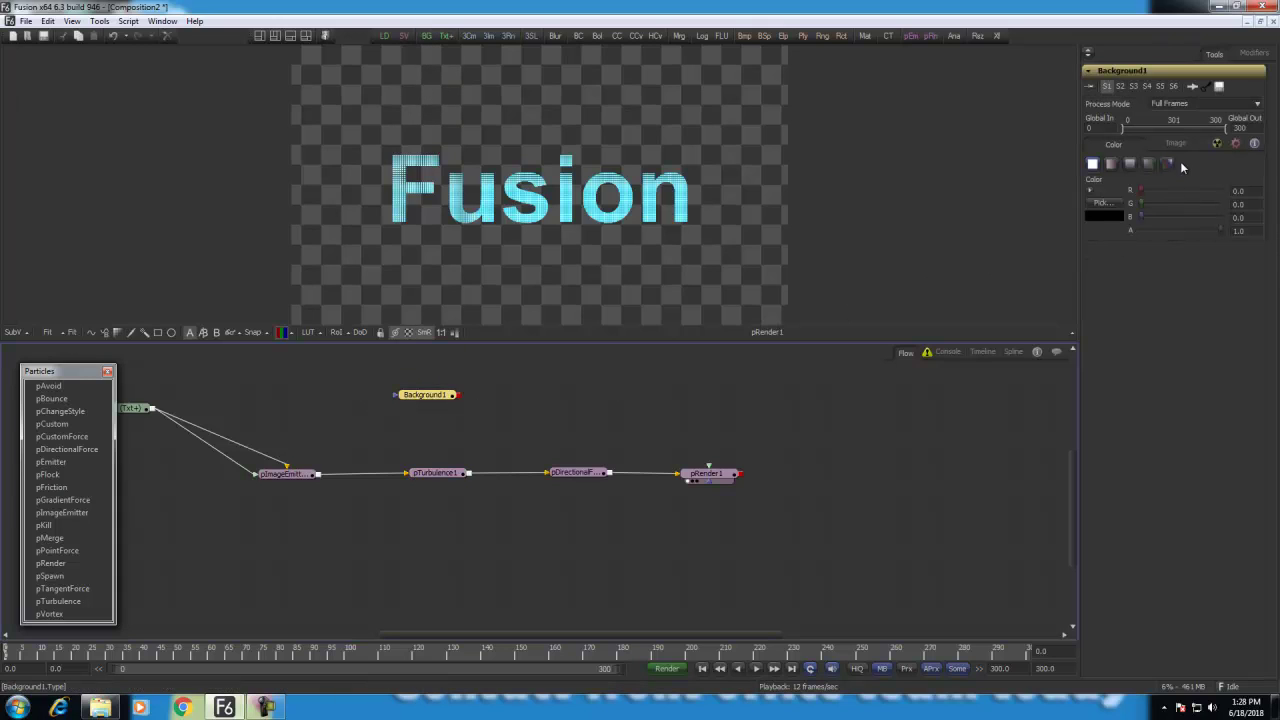
left_click(124, 349)
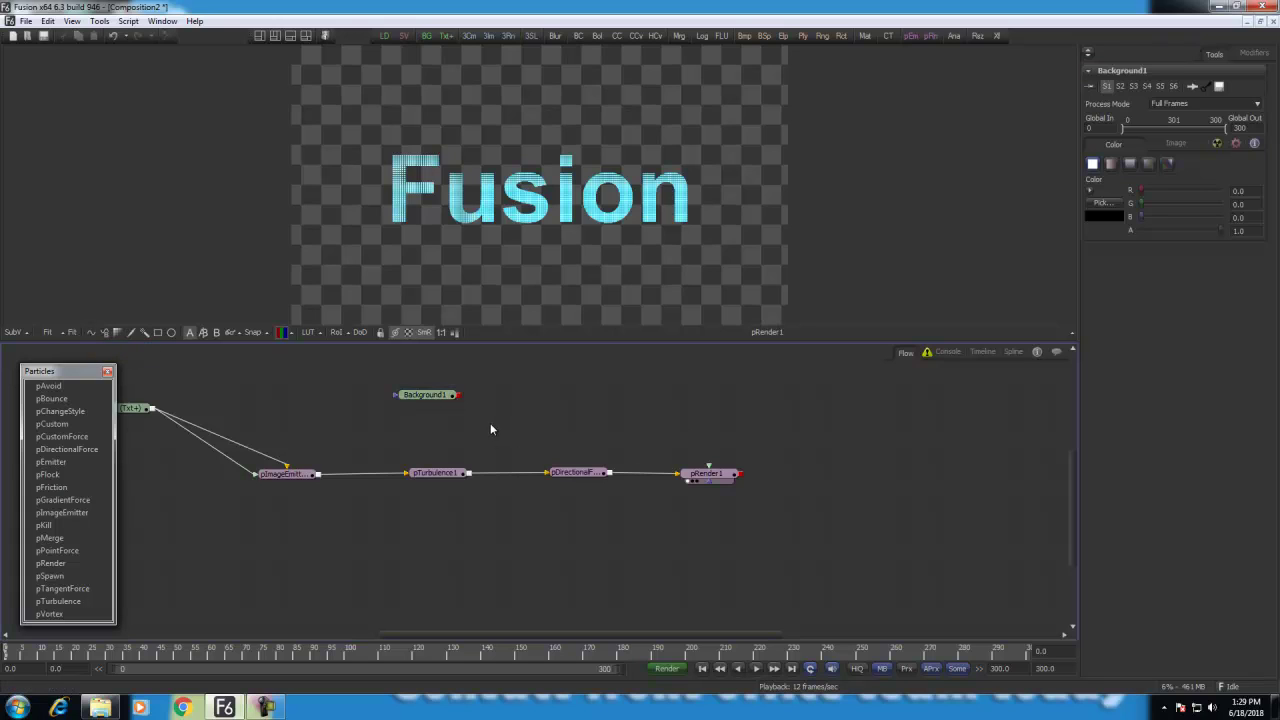
left_click_drag(440, 400, 464, 400)
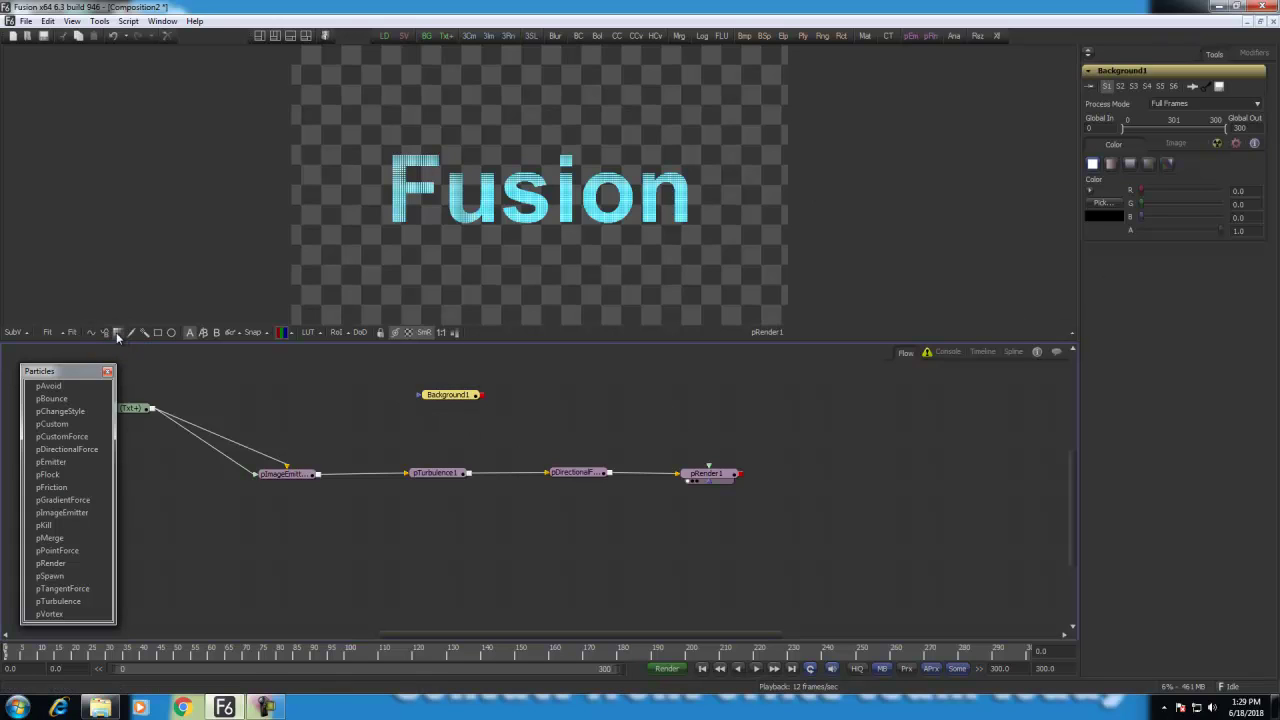
Step: Draw a narrow vertical polygon mask just left of the text, connect it to Background1 and view the masked background
left_click(90, 333)
left_click_drag(449, 372, 308, 402)
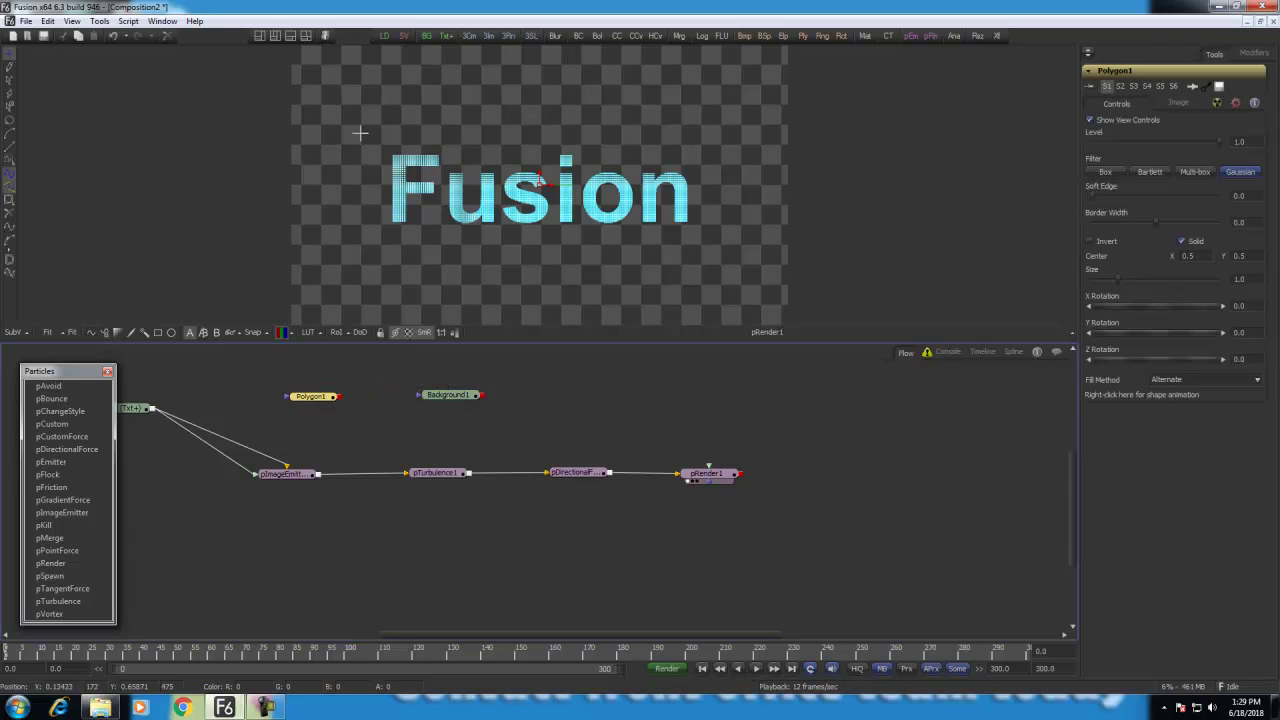
left_click_drag(360, 129, 410, 129)
left_click_drag(364, 253, 343, 252)
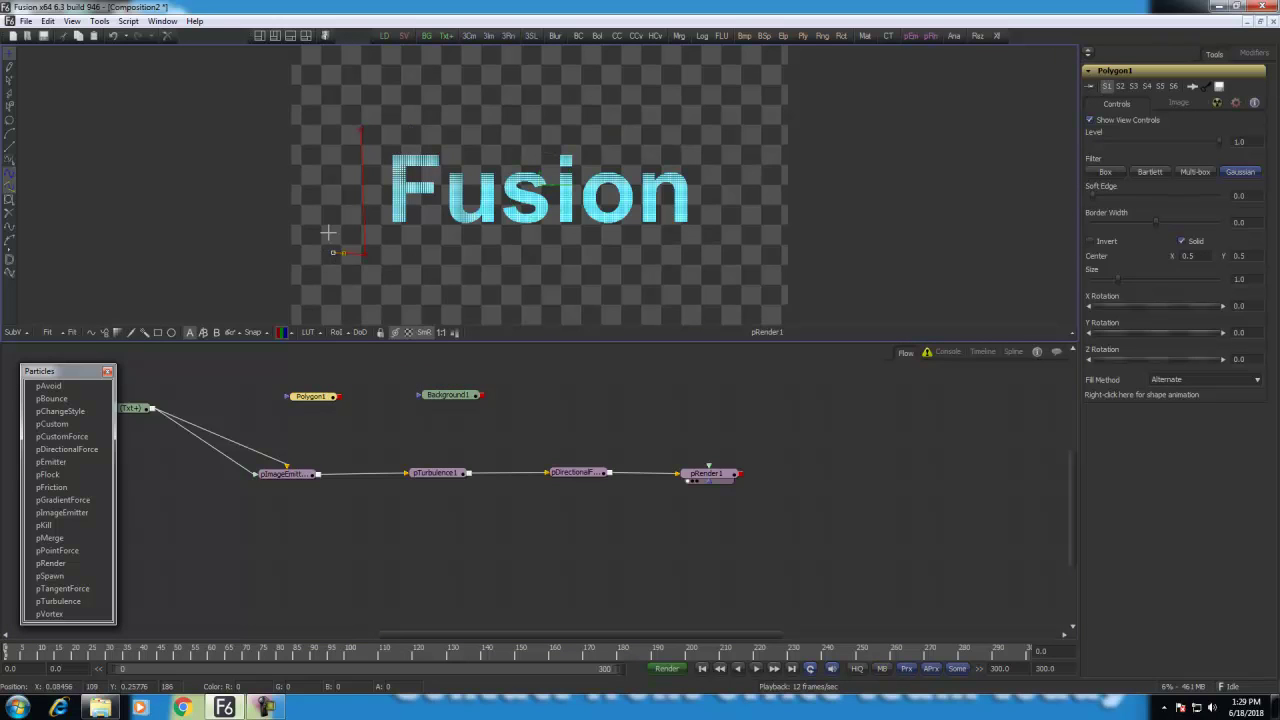
left_click(363, 130)
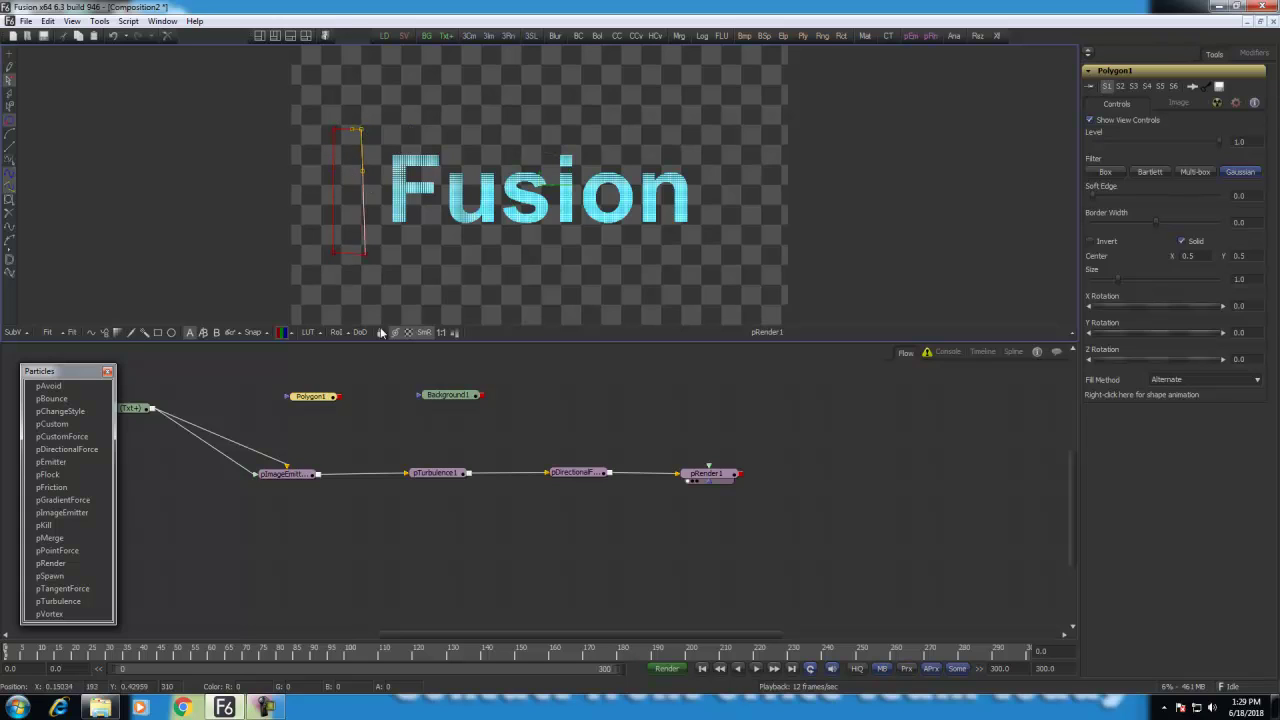
left_click_drag(341, 397, 458, 258)
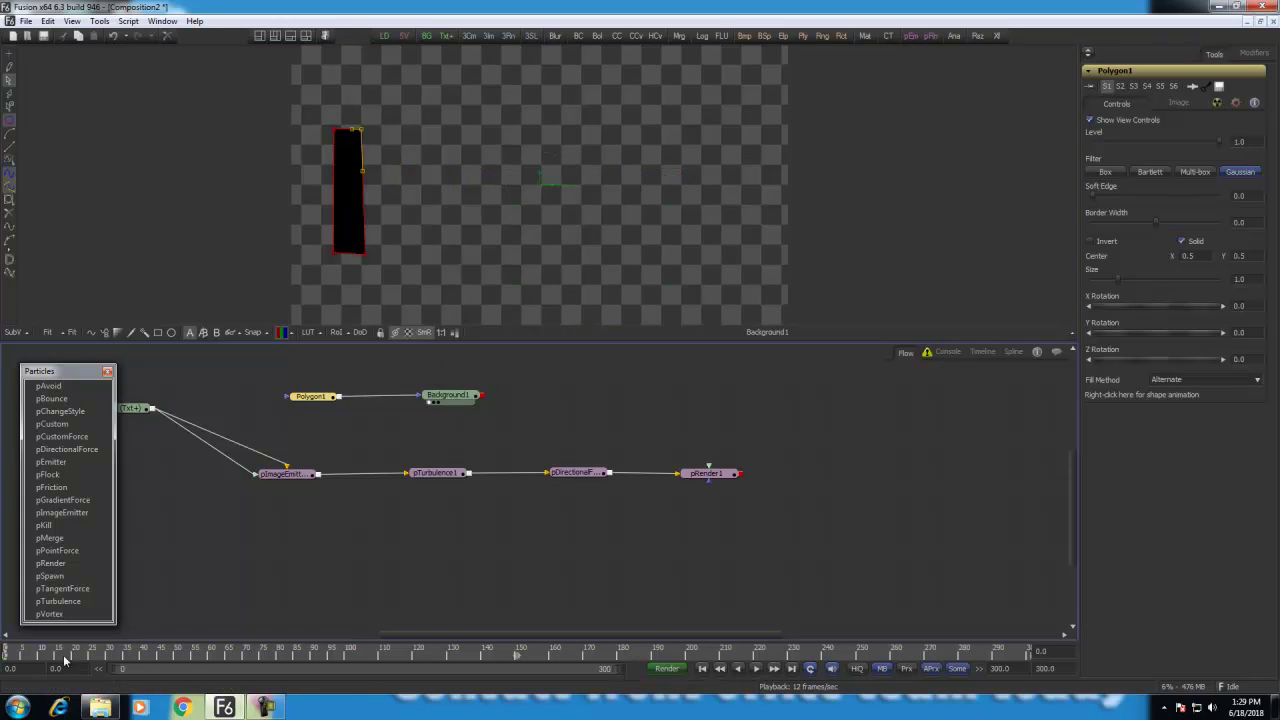
Step: Animate the polygon mask by selecting all its points at frame 0 and moving the shape past the far end of the text at frame 199
left_click_drag(24, 655, 6, 655)
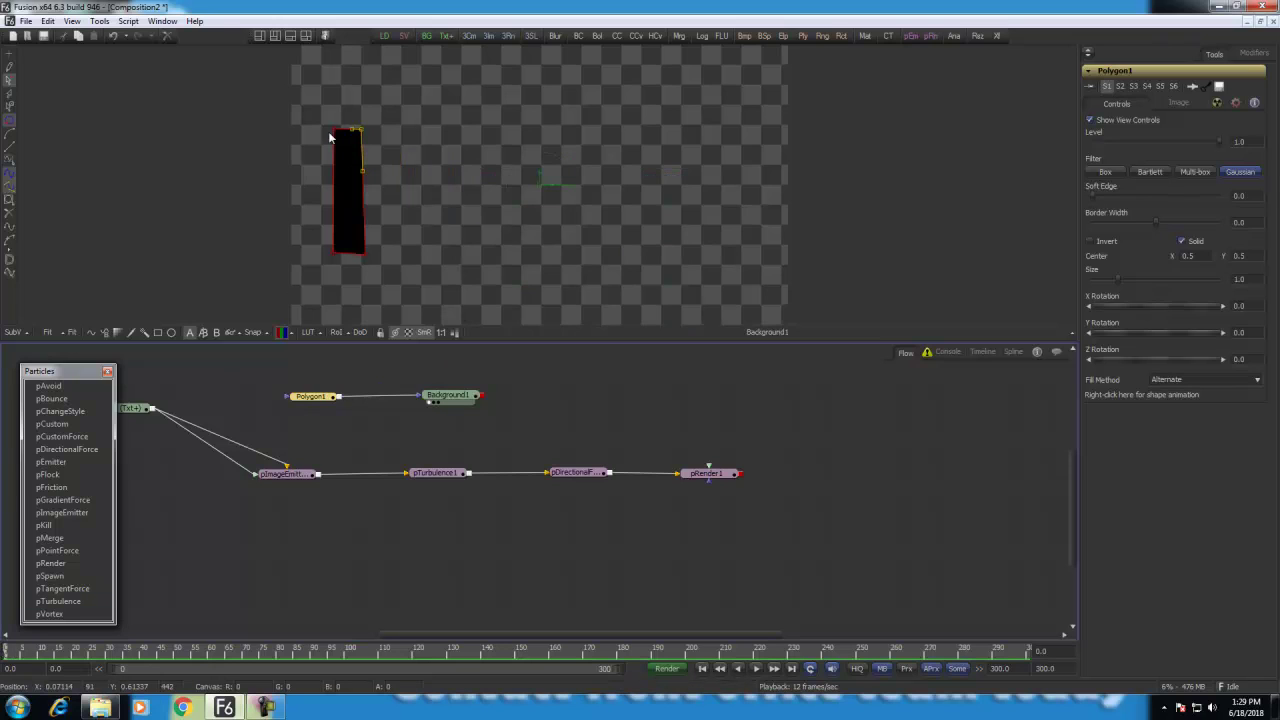
left_click_drag(320, 121, 367, 253)
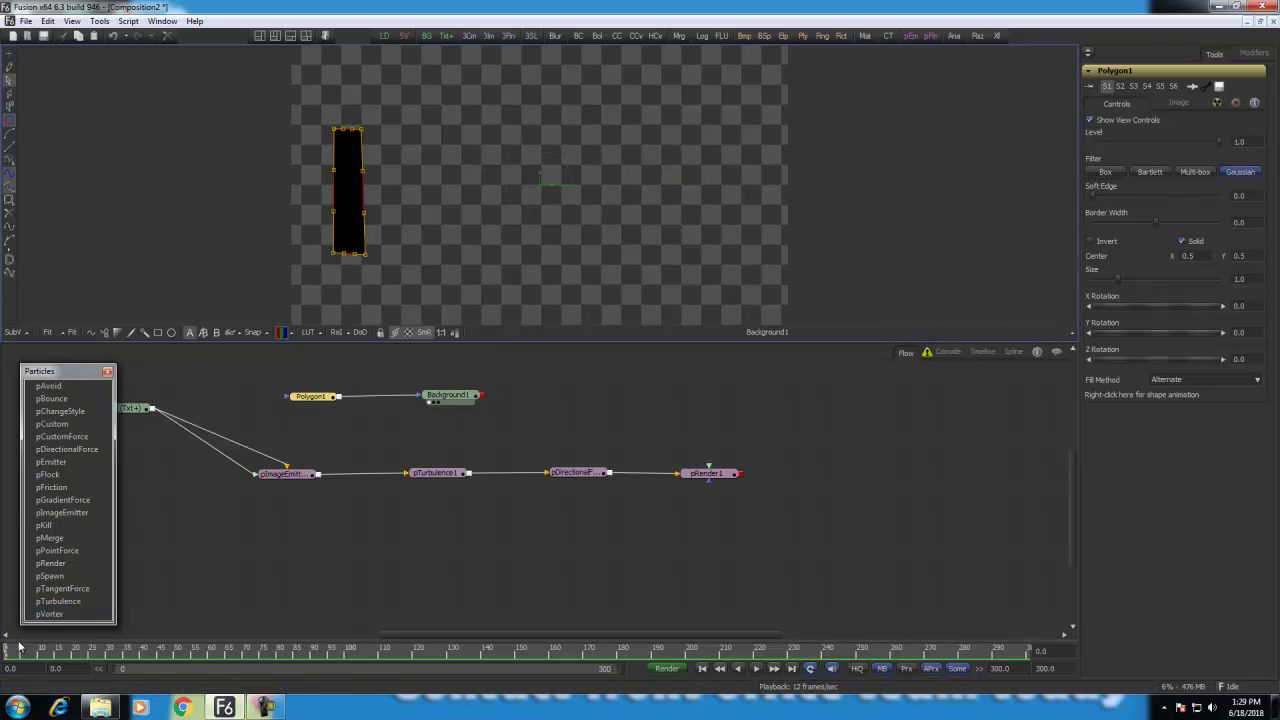
left_click_drag(9, 655, 687, 664)
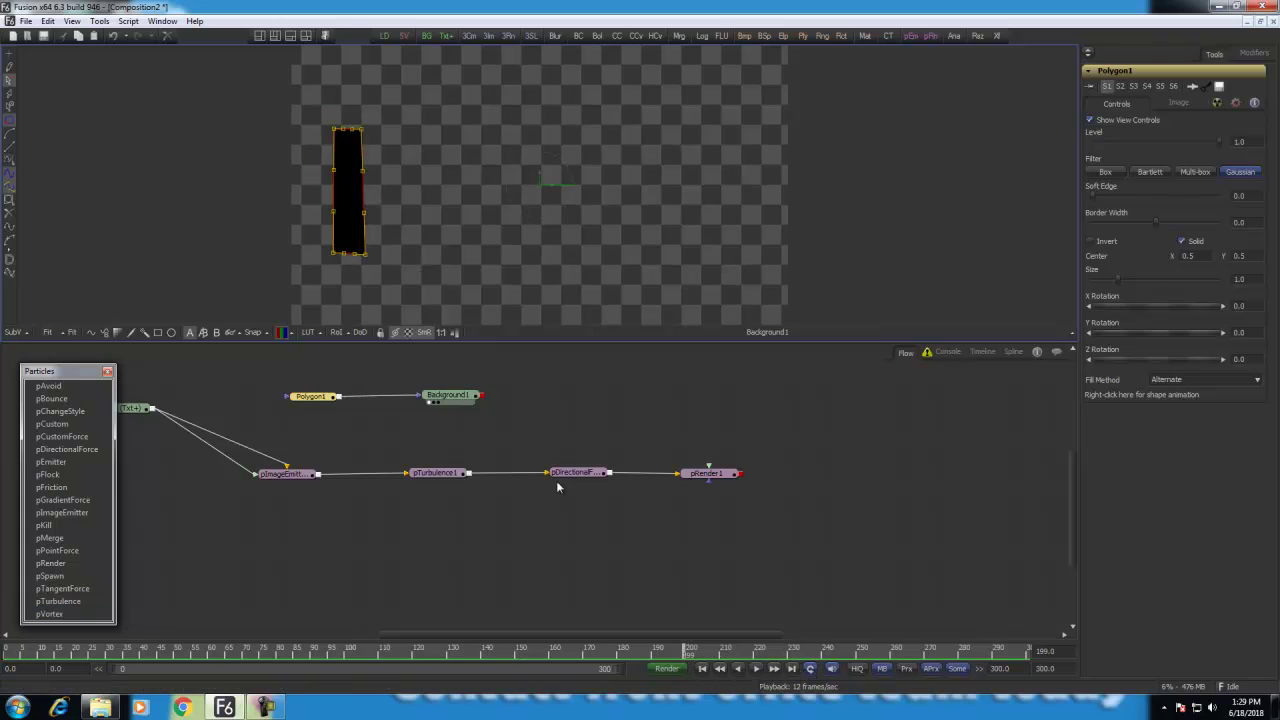
left_click_drag(363, 258, 761, 251)
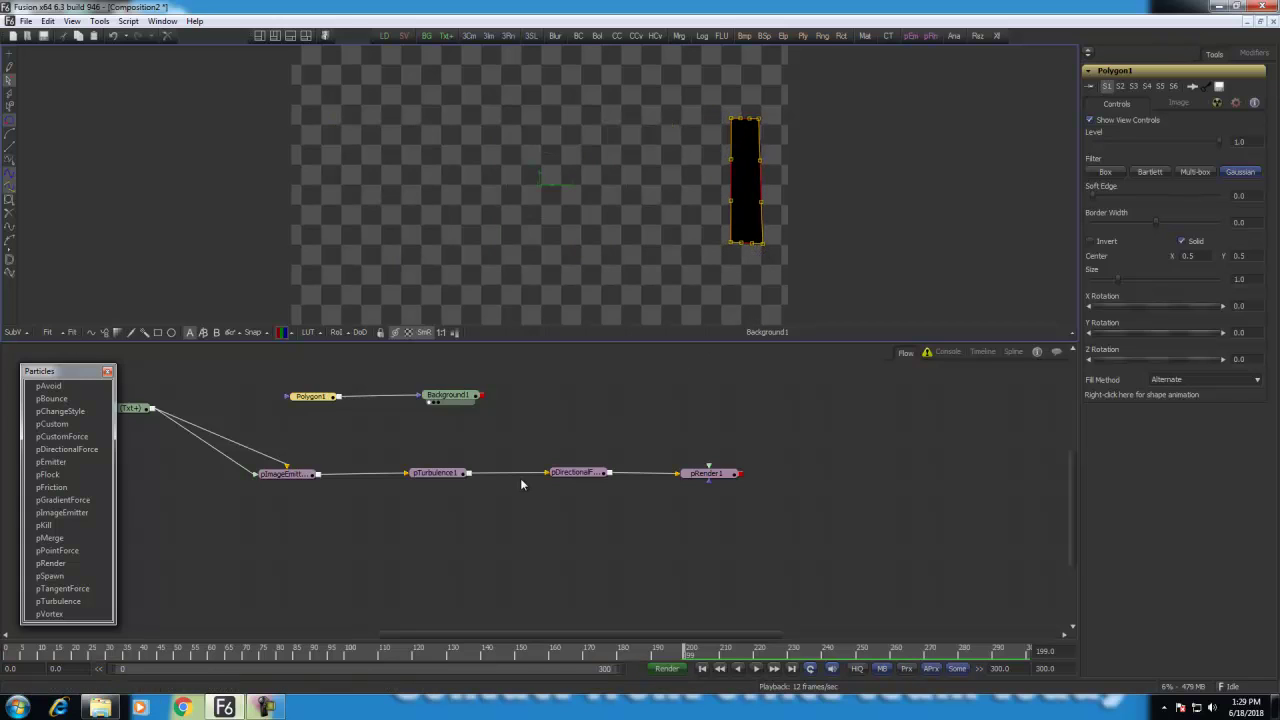
Step: View pRender1 and scrub between the early frames and frame 124 to compare the polygon's travel with the text particles
left_click(718, 476)
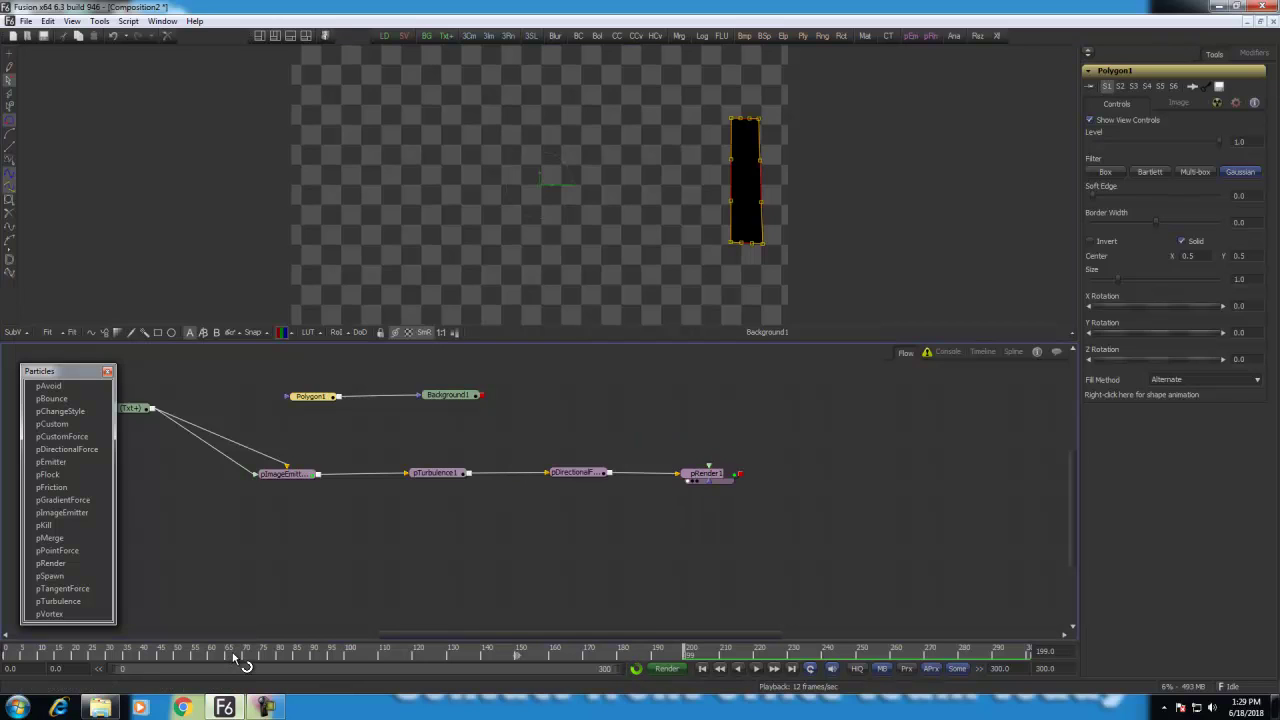
left_click_drag(244, 665, 5, 655)
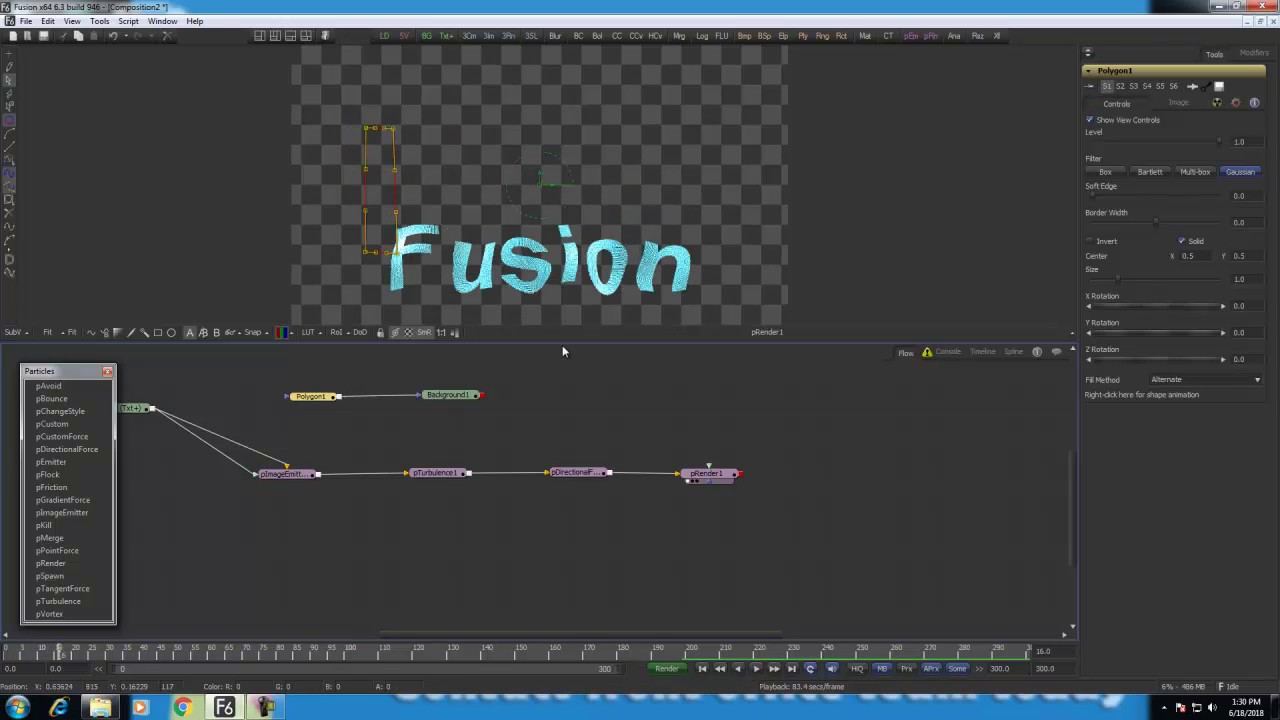
left_click_drag(391, 440, 397, 433)
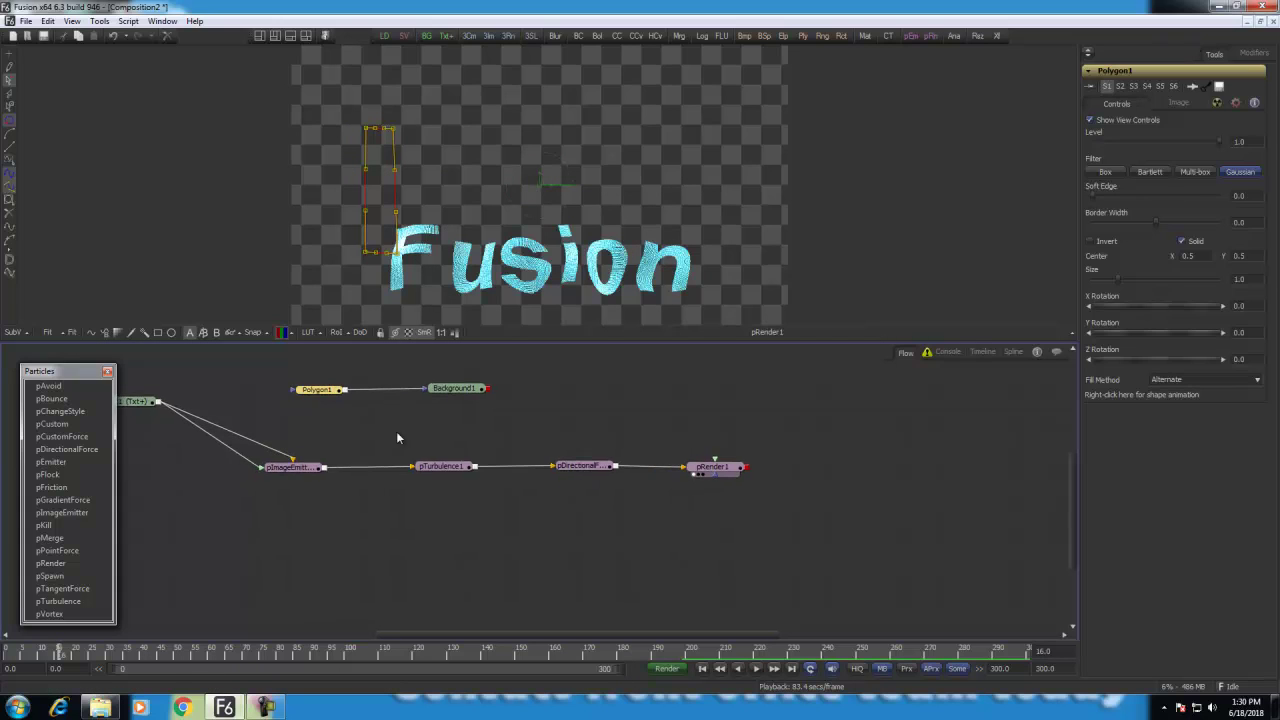
left_click(438, 472)
left_click(562, 468)
left_click(447, 467)
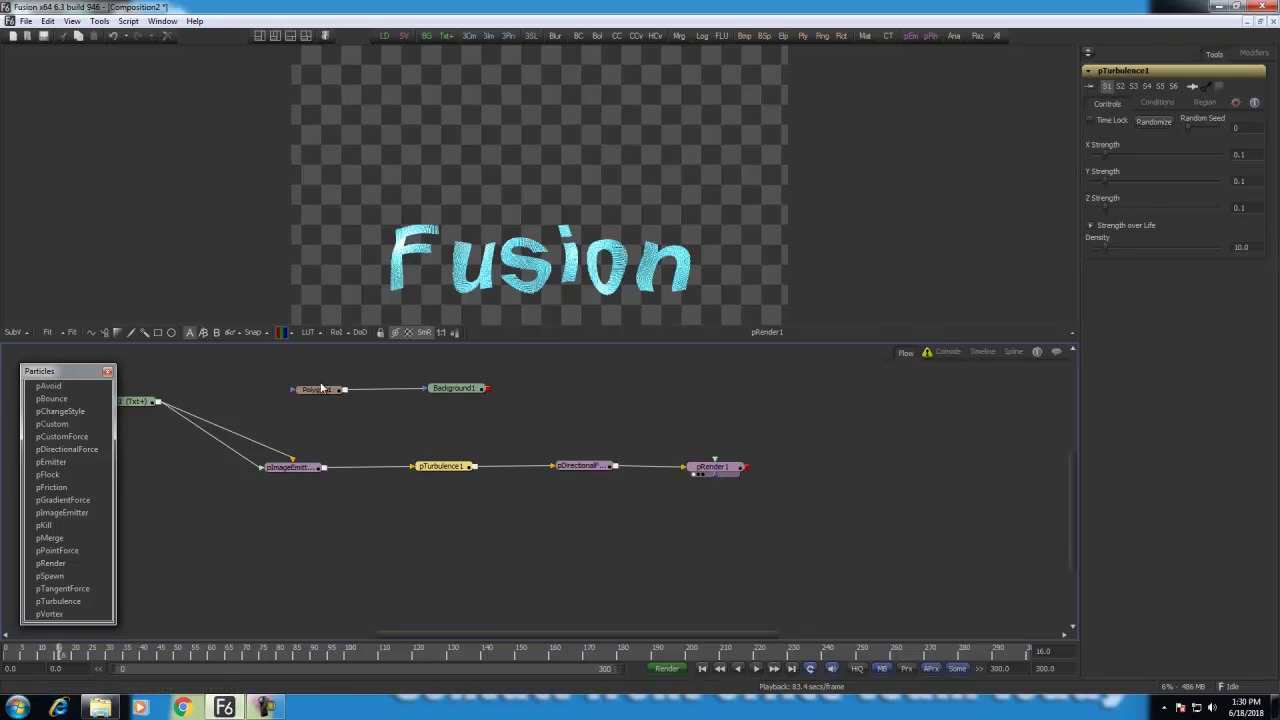
left_click_drag(258, 370, 344, 412)
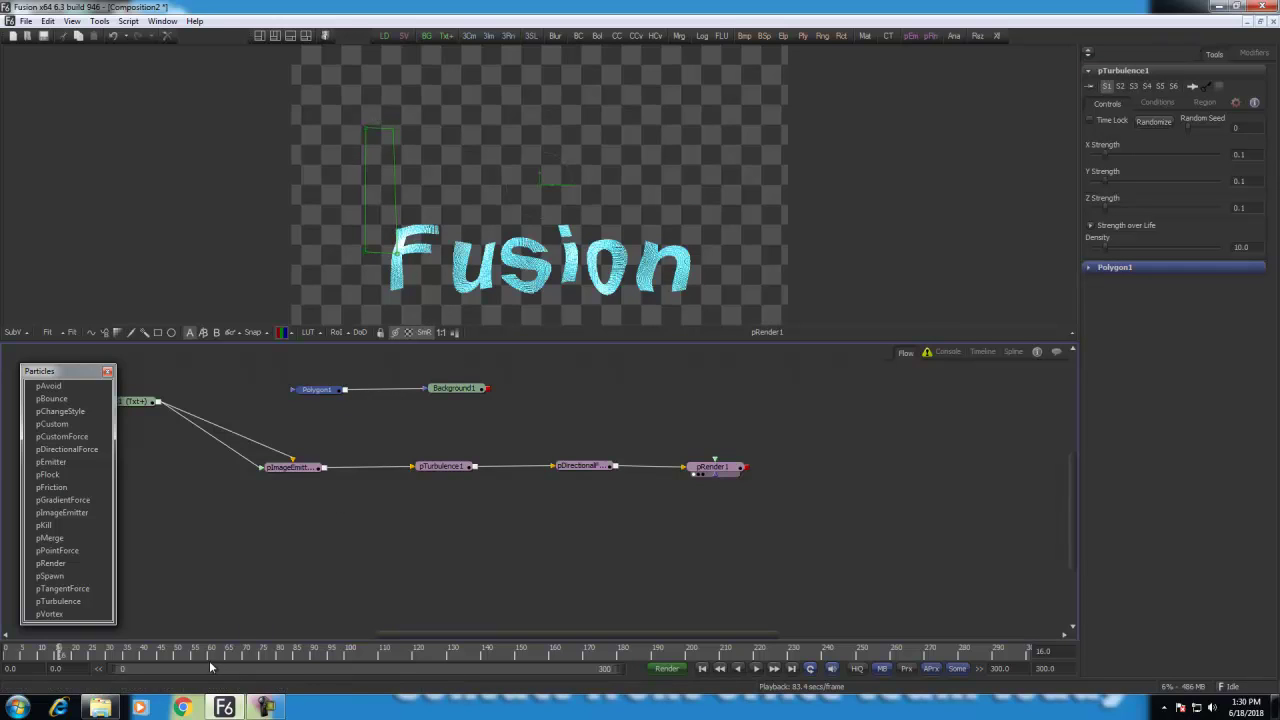
left_click_drag(70, 652, 428, 652)
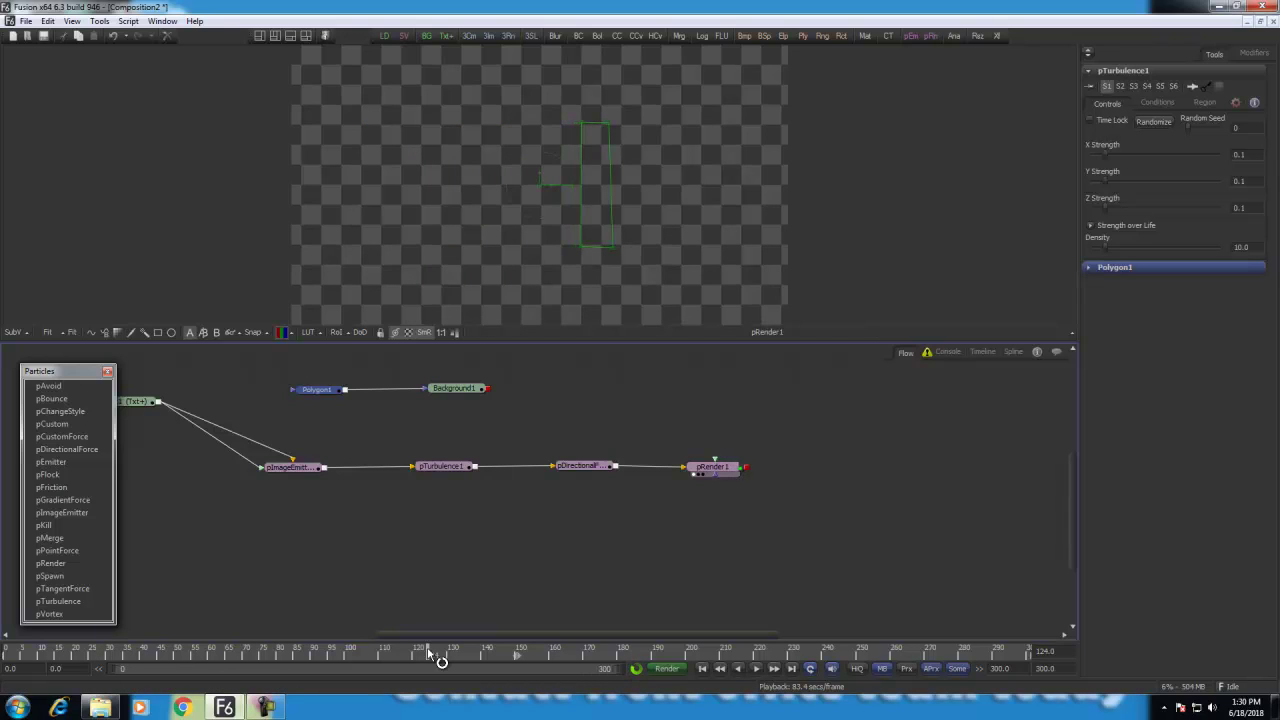
left_click(8, 650)
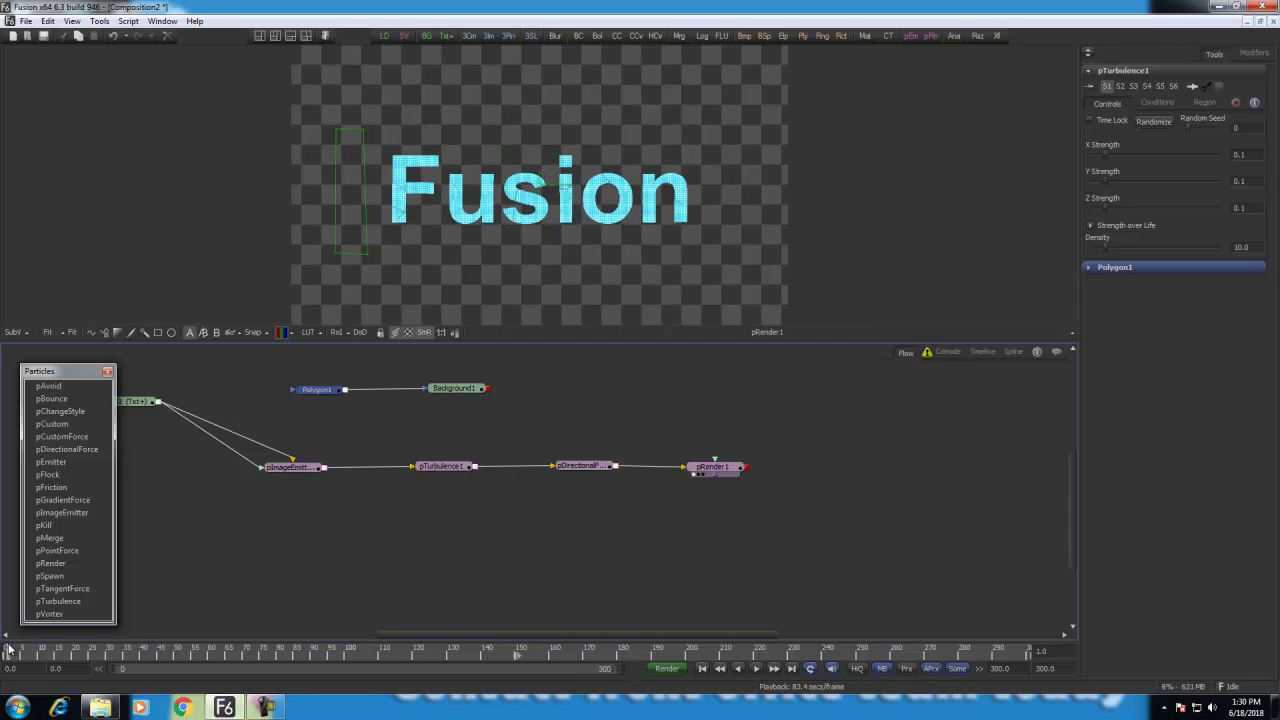
Step: Set pTurbulence1's region to Bitmap with the region mode When inside region, and check the polygon's position against the text
left_click(441, 466)
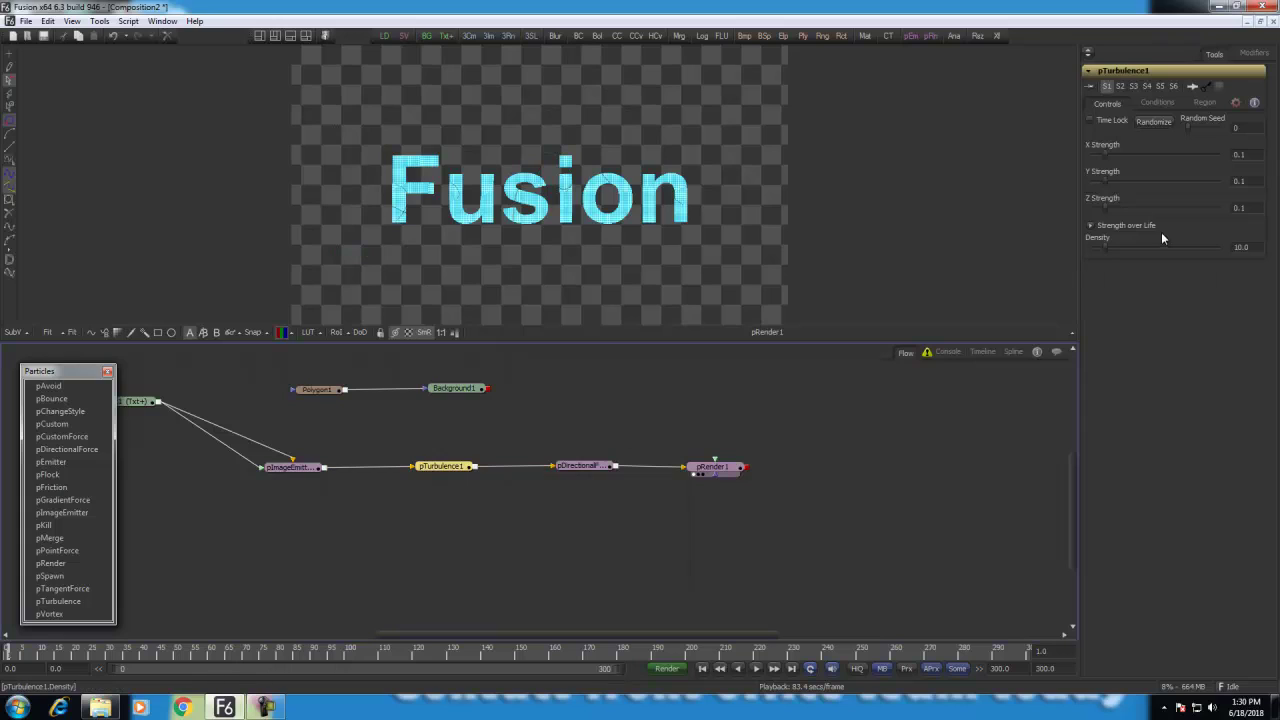
left_click(1204, 104)
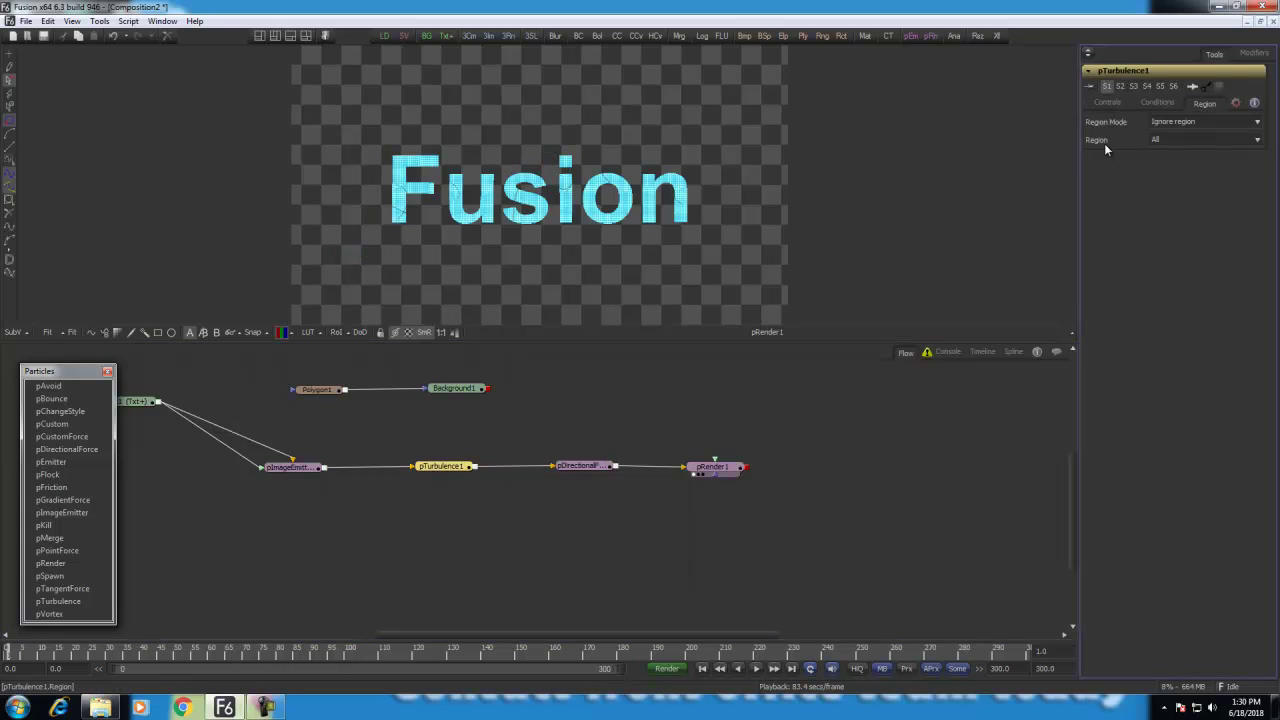
left_click(1152, 139)
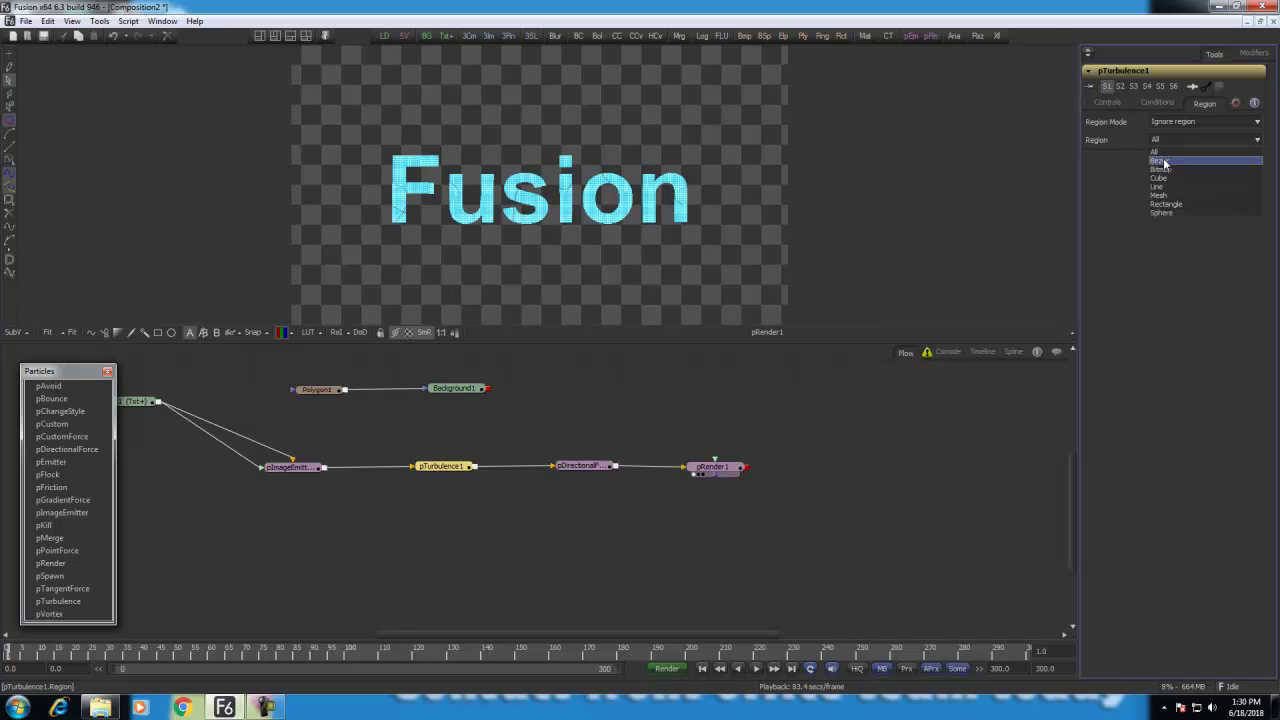
left_click(1165, 170)
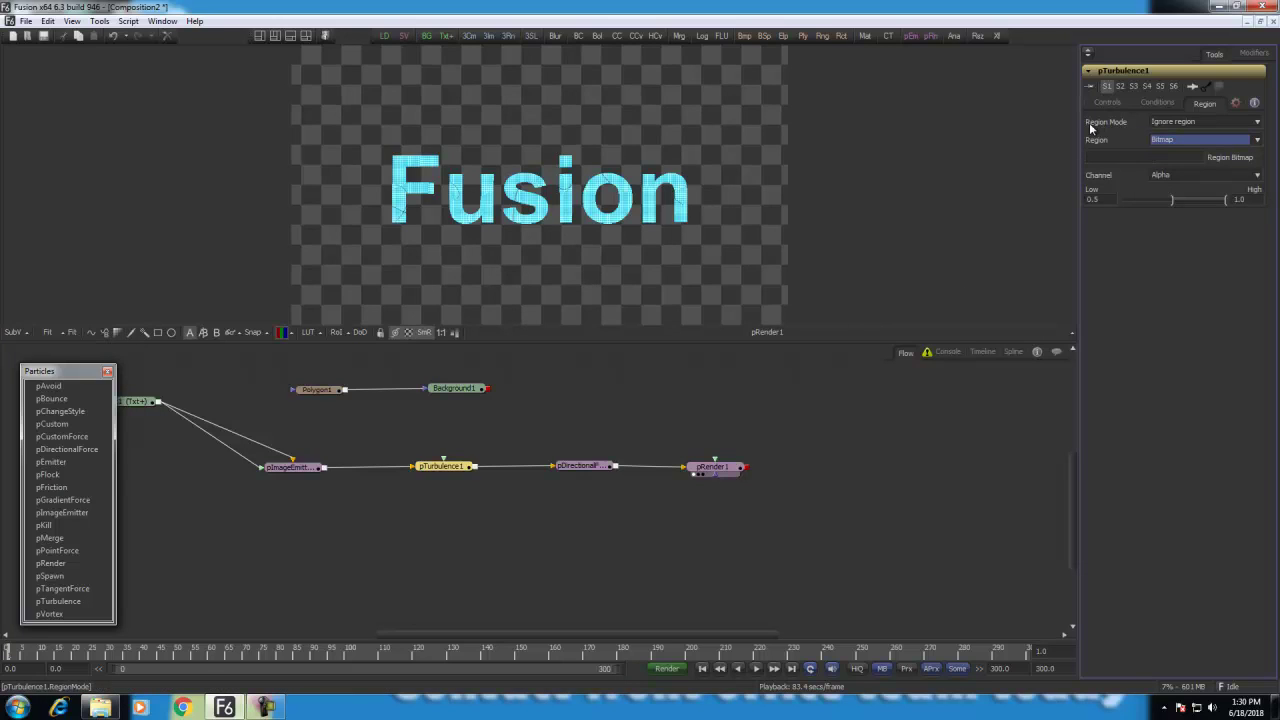
left_click(1172, 121)
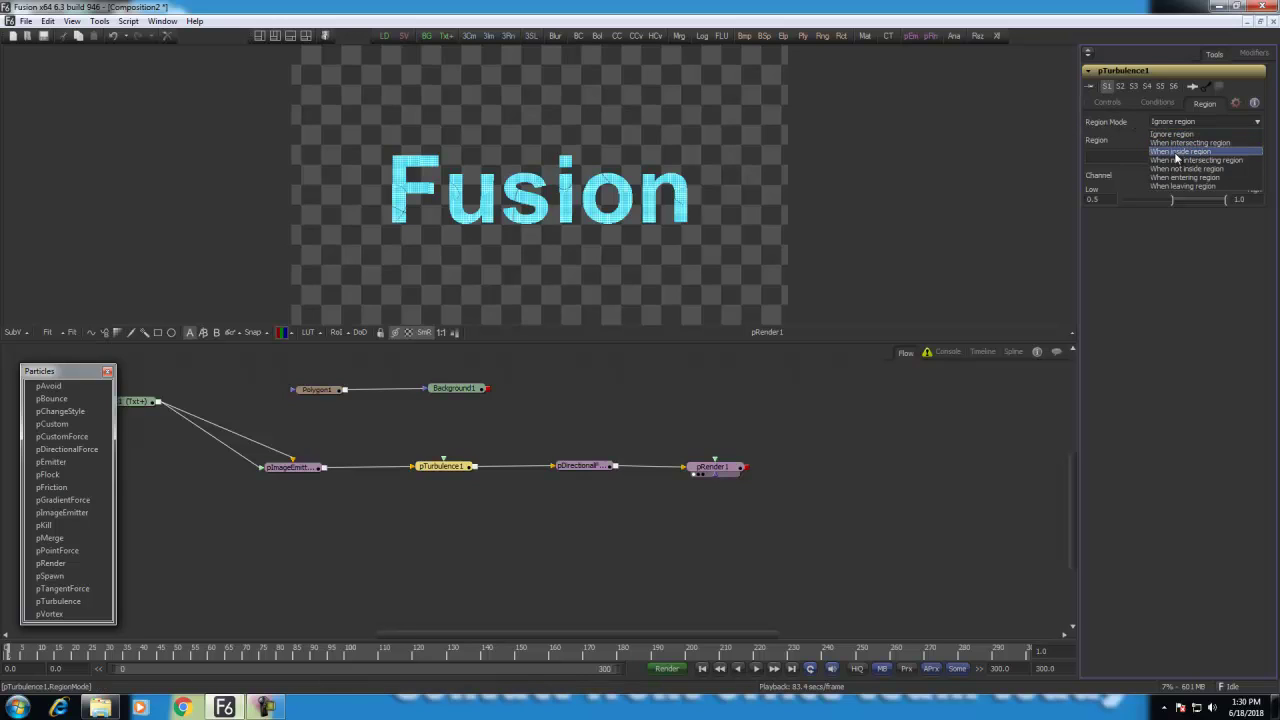
left_click(1178, 152)
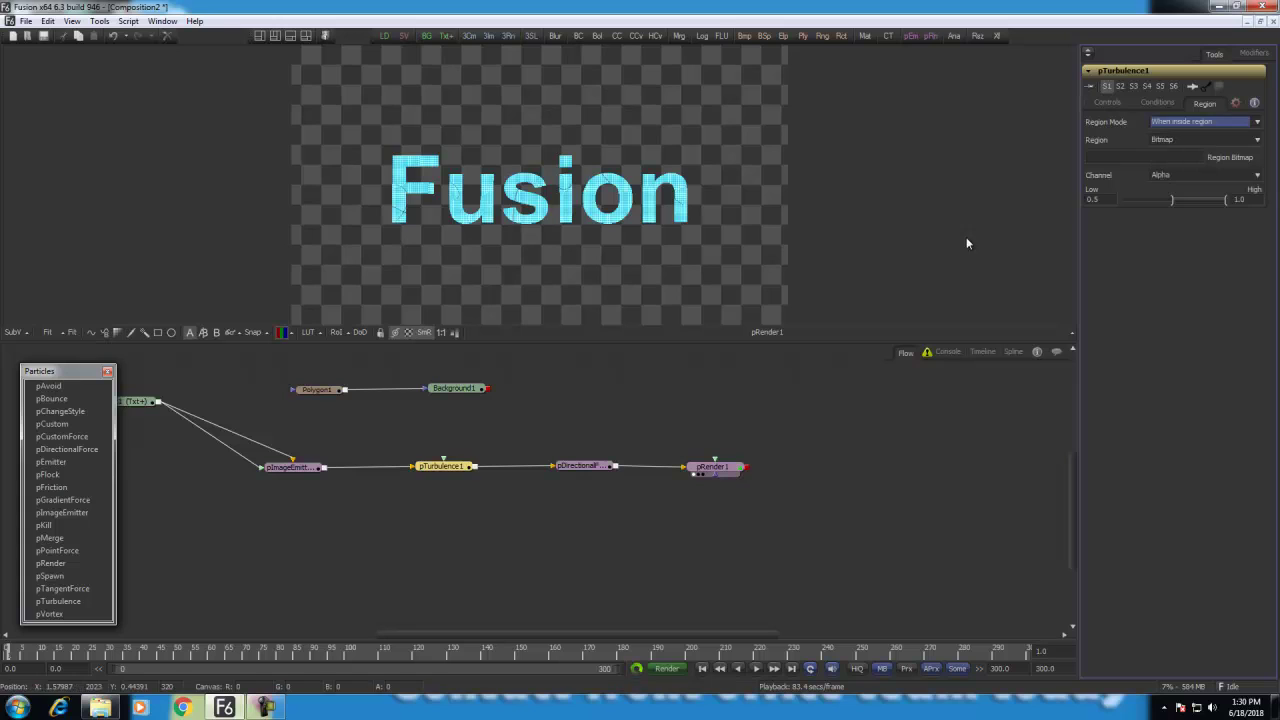
left_click(318, 392)
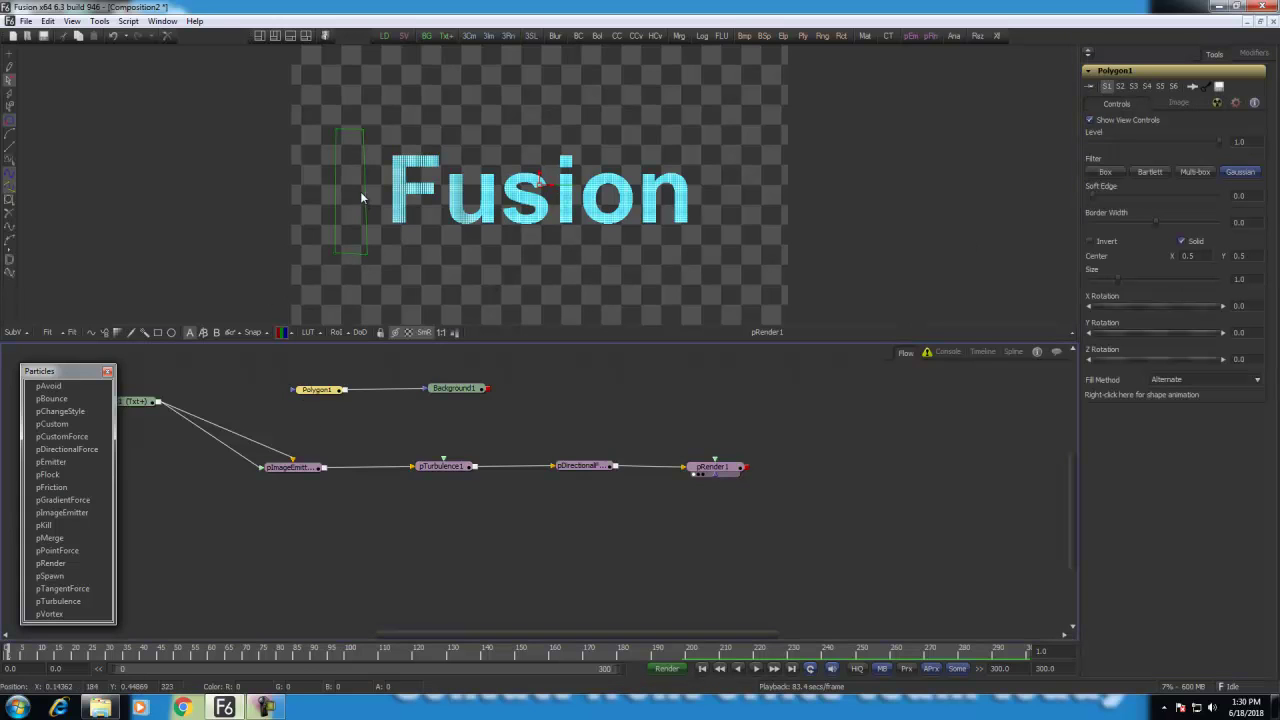
Step: Set pDirectionalForce1's region mode to When inside region and its region to Bitmap
left_click(584, 466)
left_click(1203, 103)
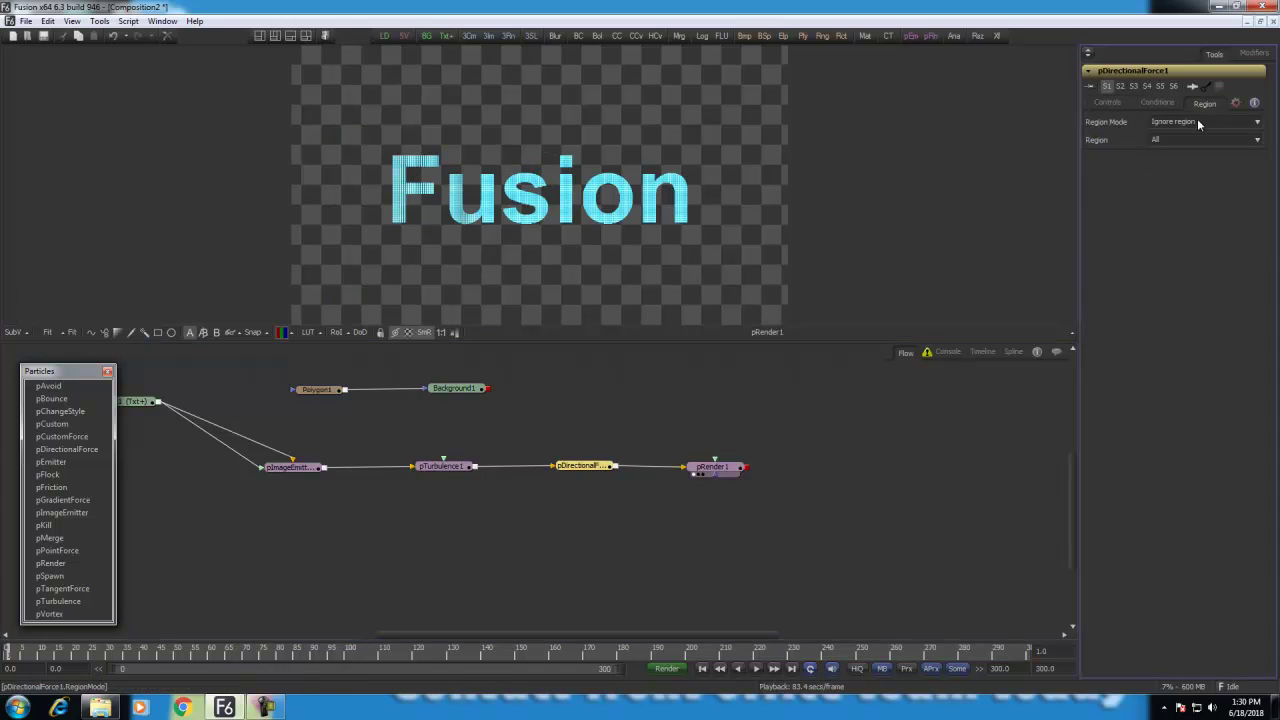
left_click(1198, 120)
left_click(1177, 152)
left_click(1174, 137)
left_click(1167, 169)
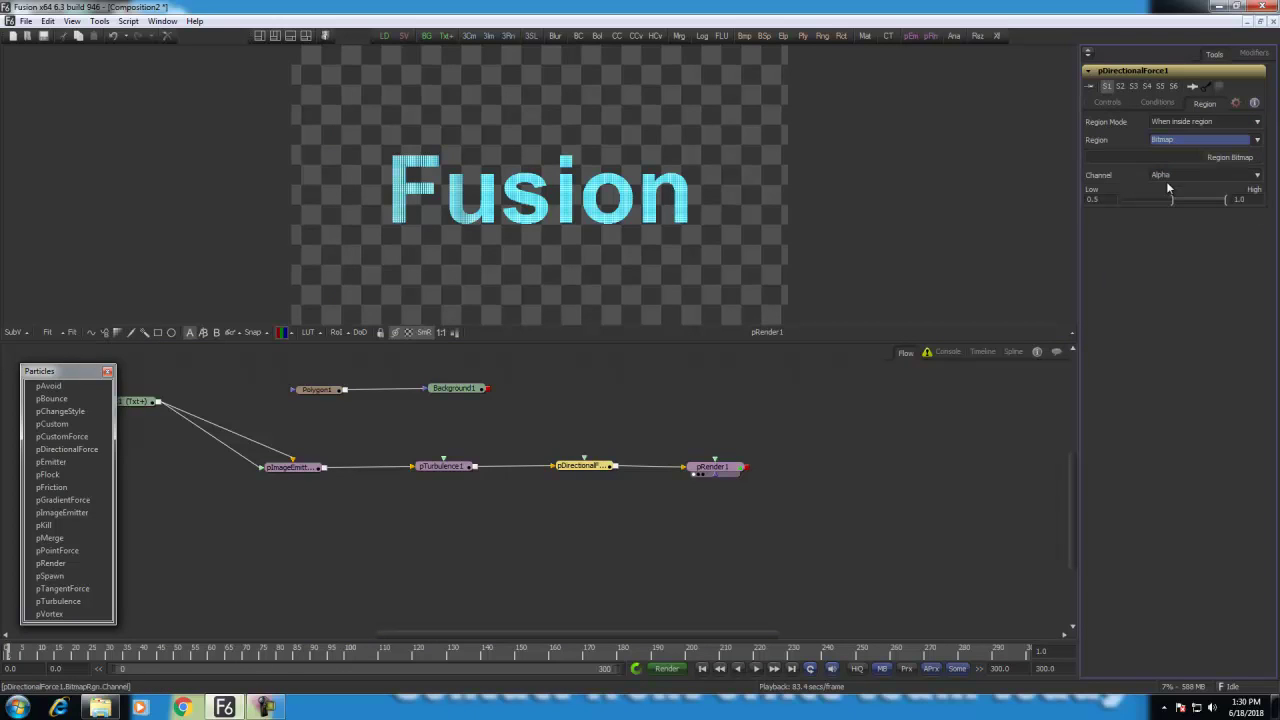
Step: Connect Background1 to the region bitmap inputs of pTurbulence1 and pDirectionalForce1, and play the animation to preview the dispersal
left_click_drag(485, 388, 443, 460)
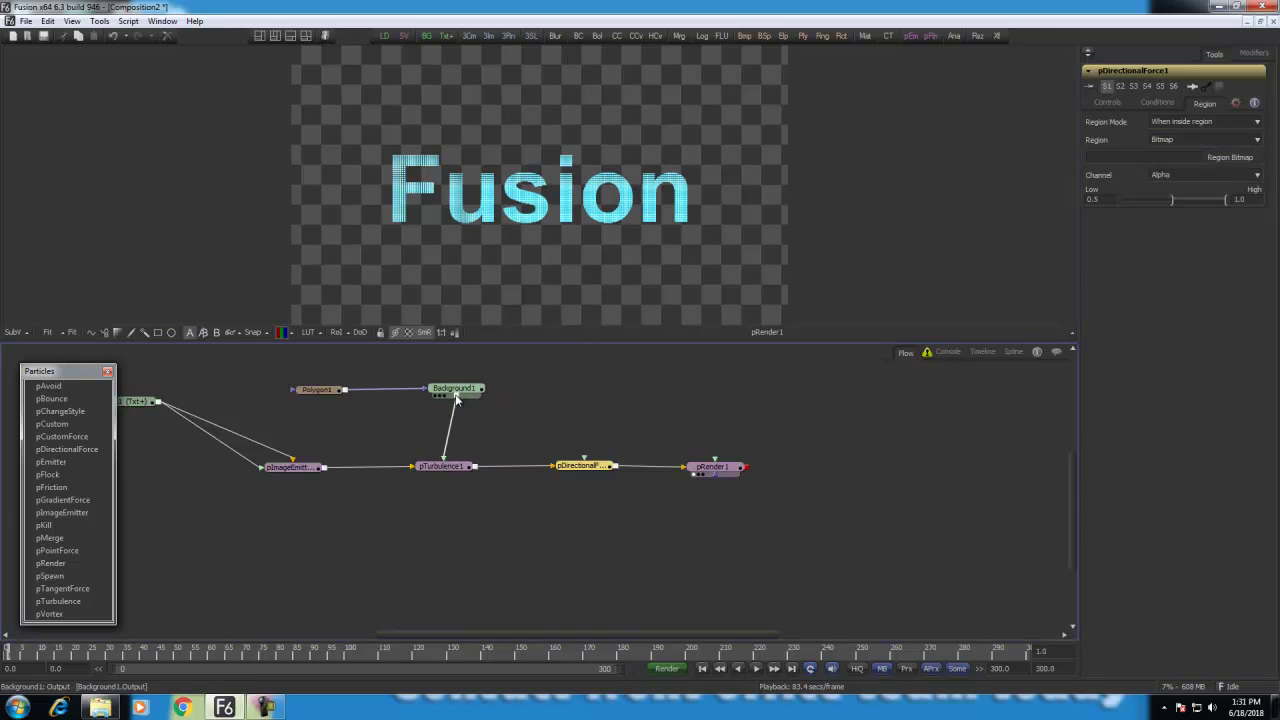
left_click_drag(485, 388, 584, 464)
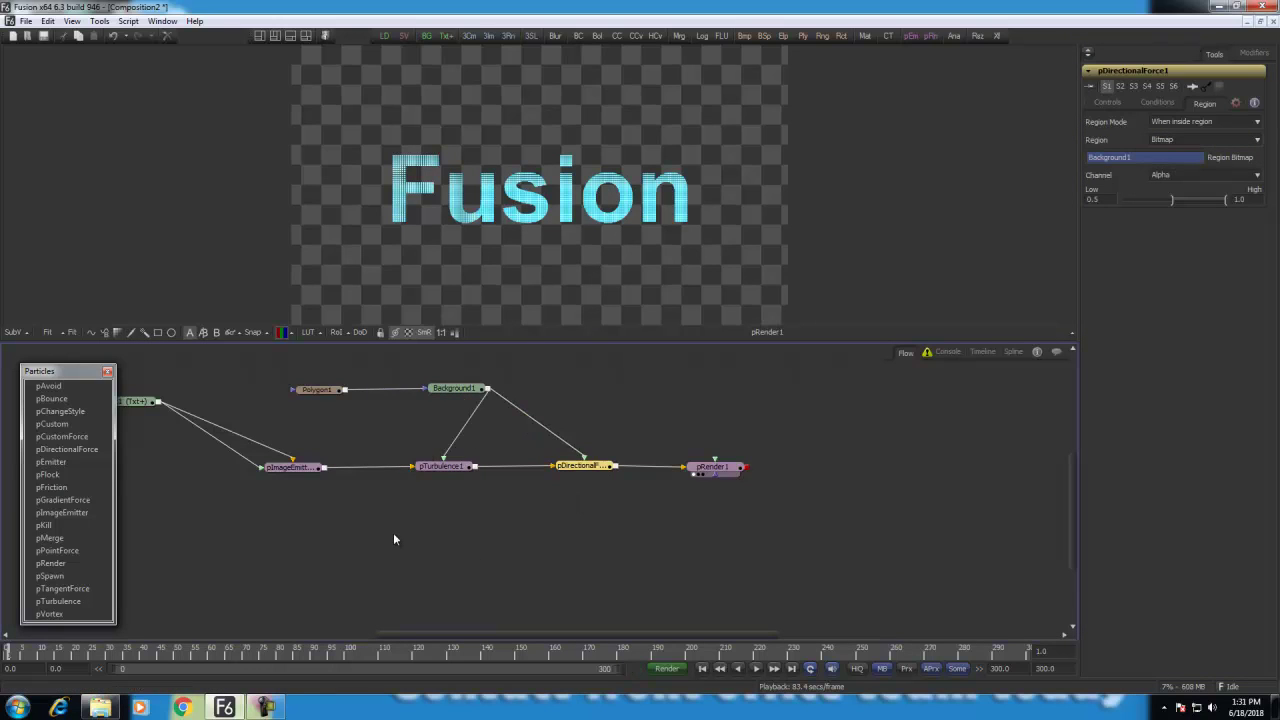
left_click(757, 669)
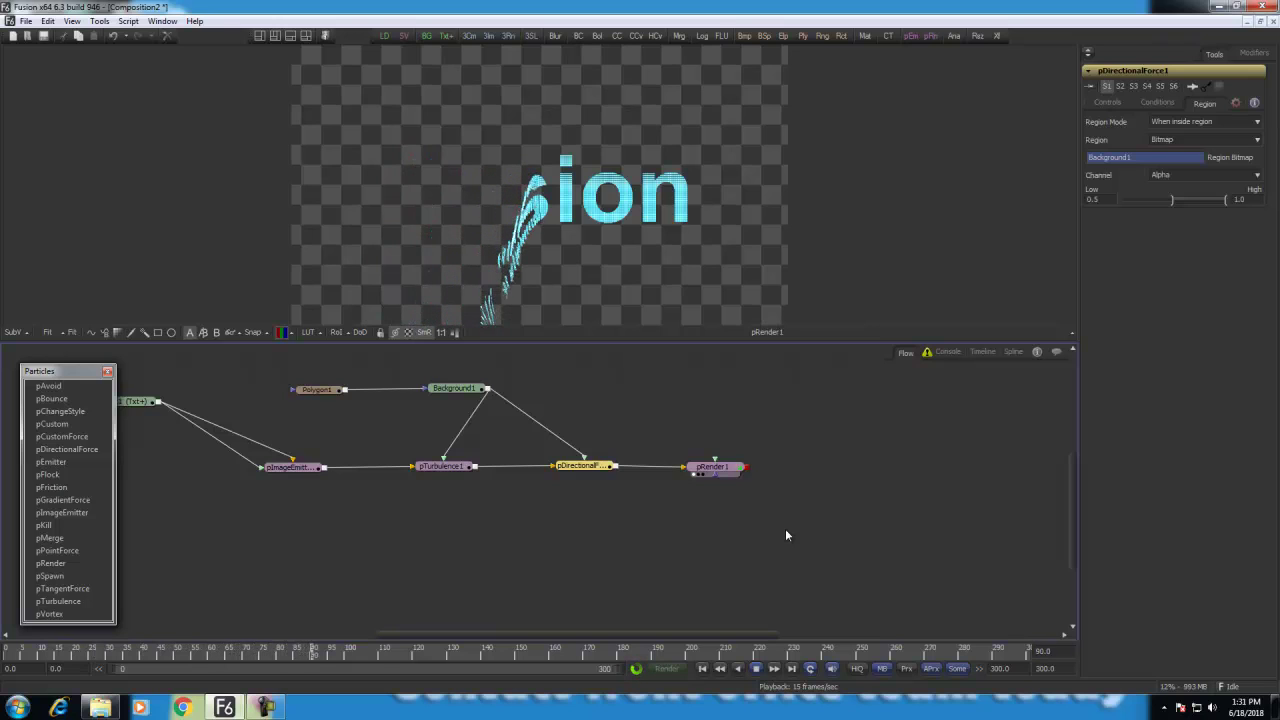
key("space")
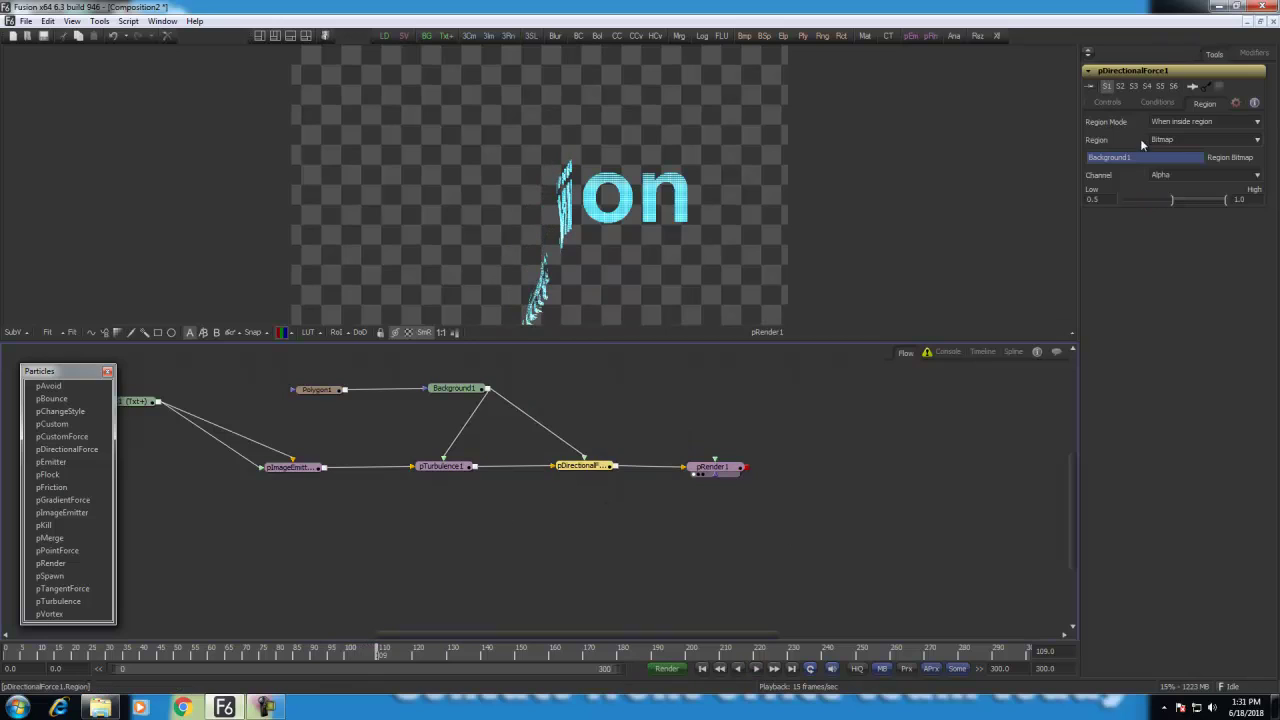
Step: Set pDirectionalForce1's strength to 0.01875, play from frame 0 to frame 58 and inspect the particles up close
left_click(1108, 103)
left_click_drag(1188, 155, 1169, 153)
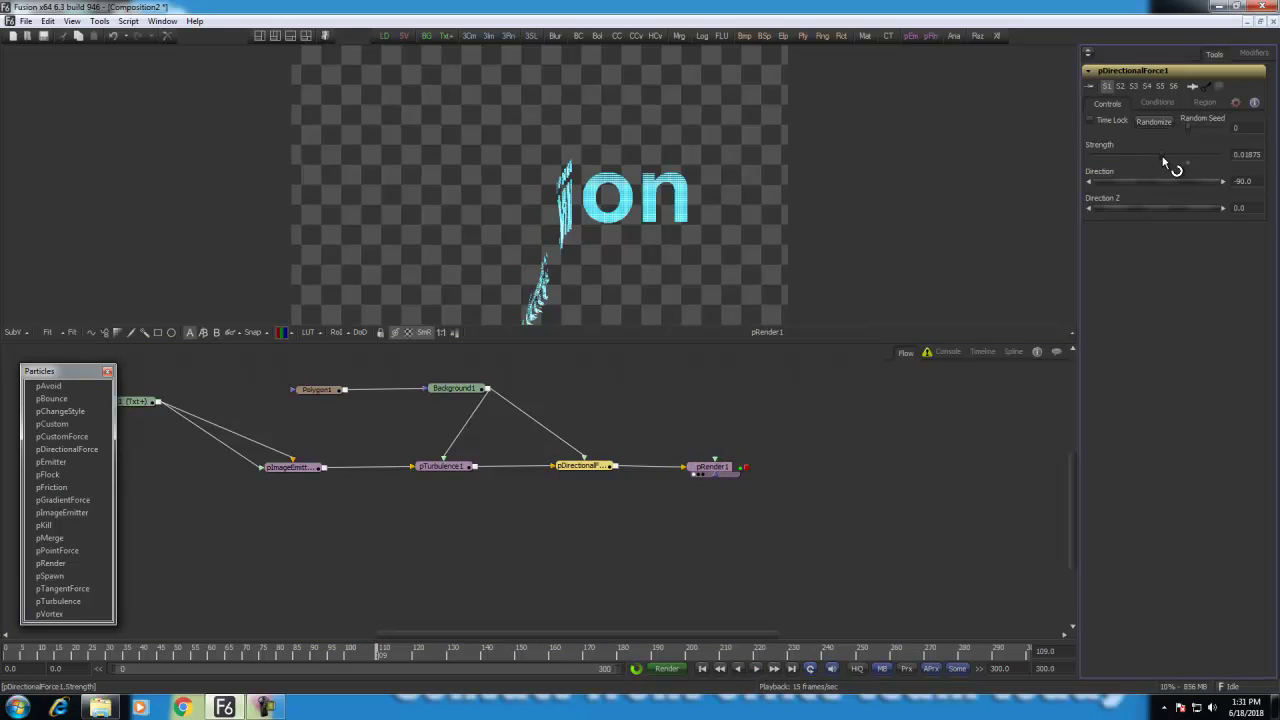
left_click(92, 650)
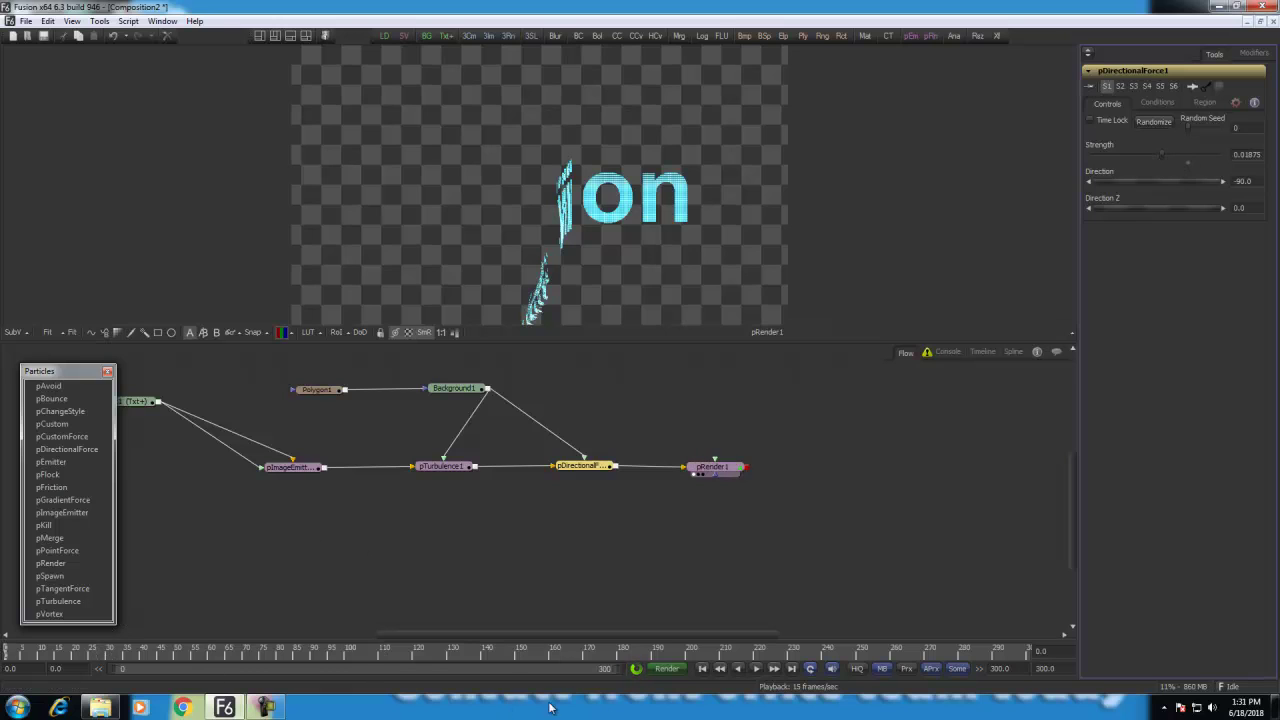
left_click(757, 669)
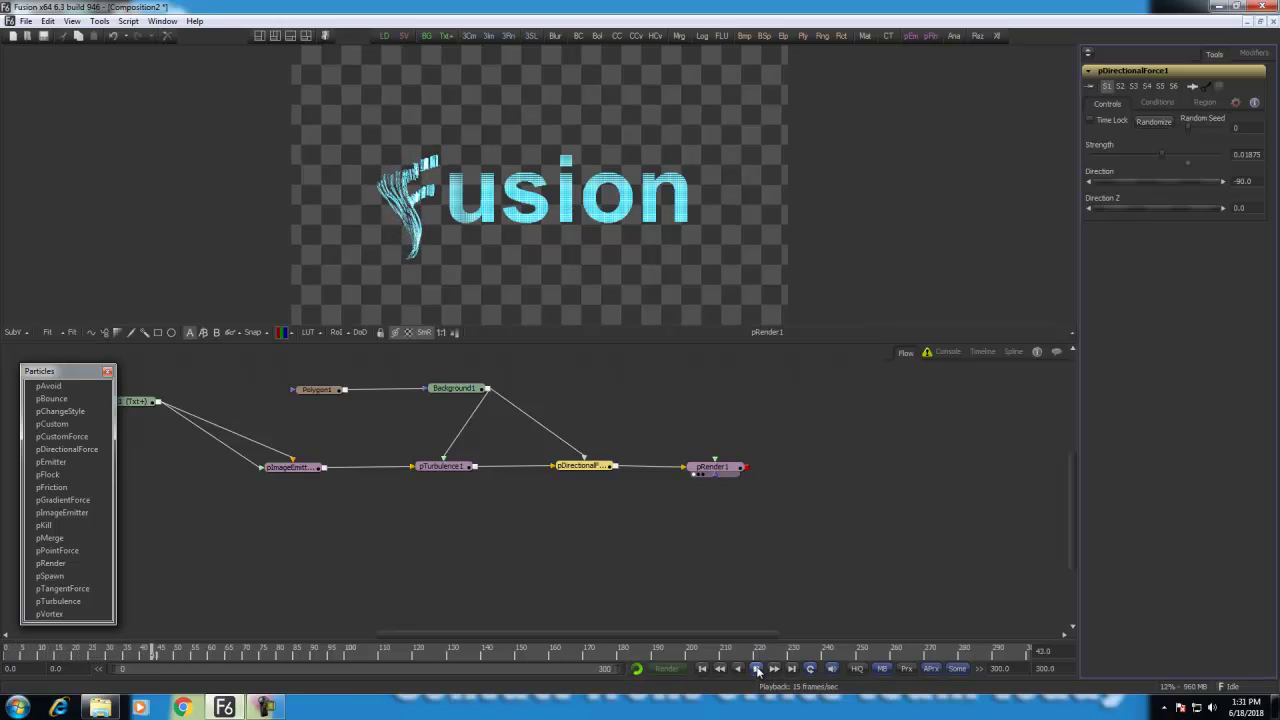
left_click(757, 669)
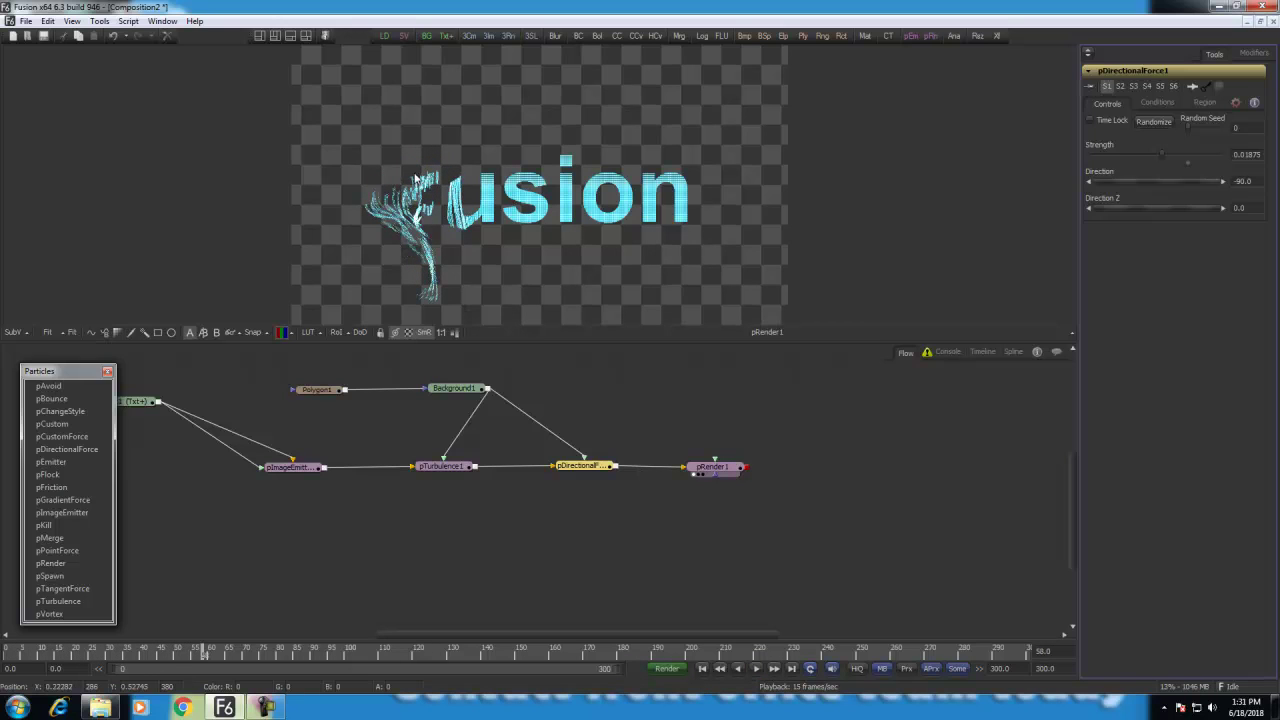
scroll(363, 221, "up", 3)
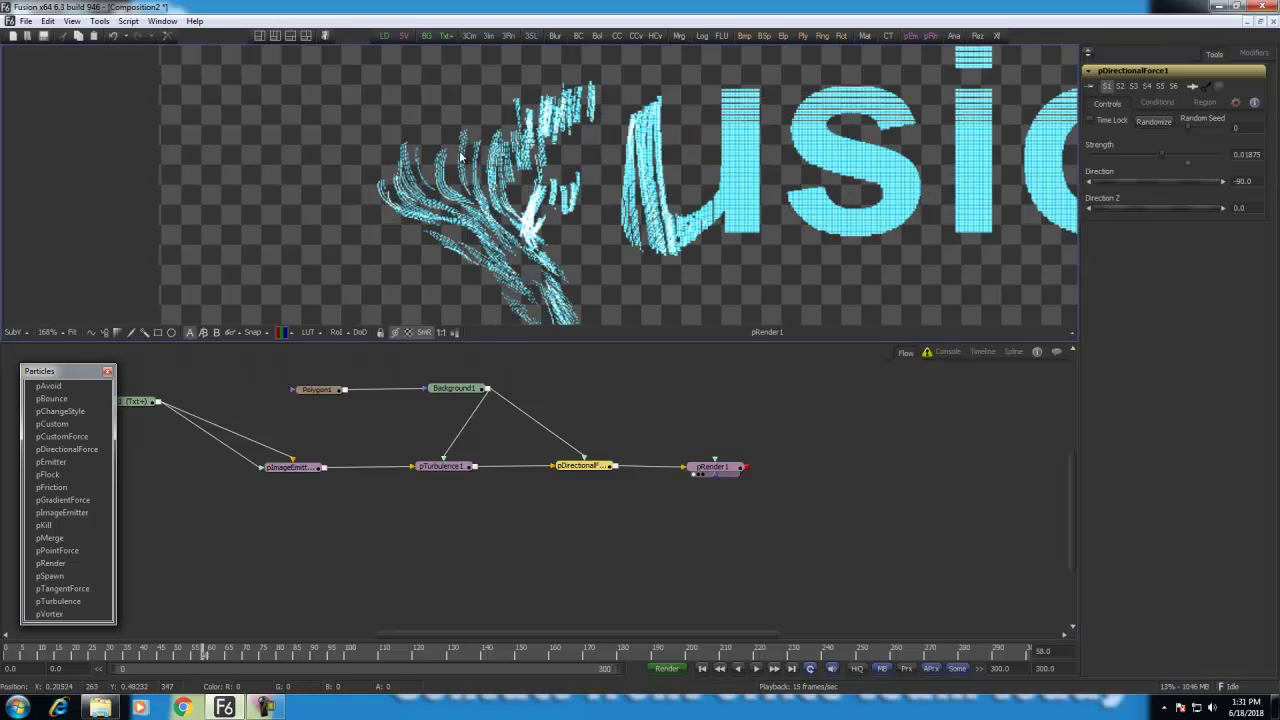
left_click(88, 334)
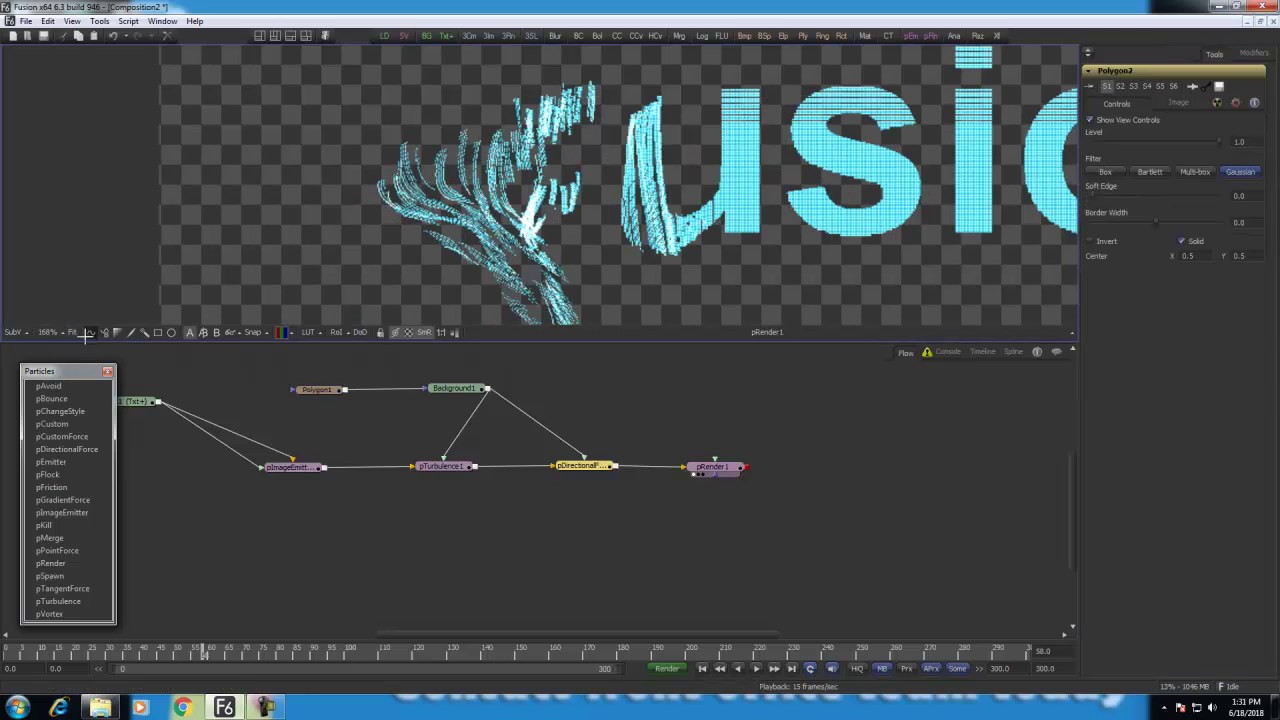
key("ctrl+z")
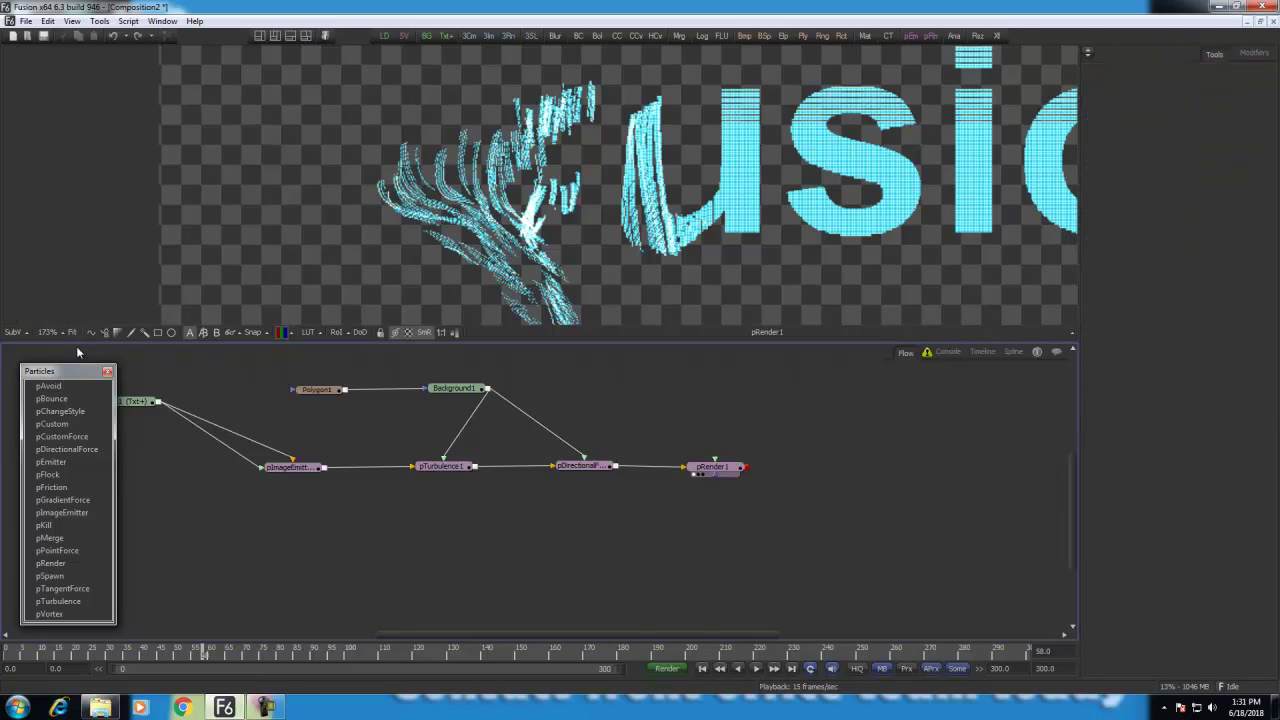
Step: Raise pTurbulence1's density to about 66 and return to frame 0
left_click(437, 467)
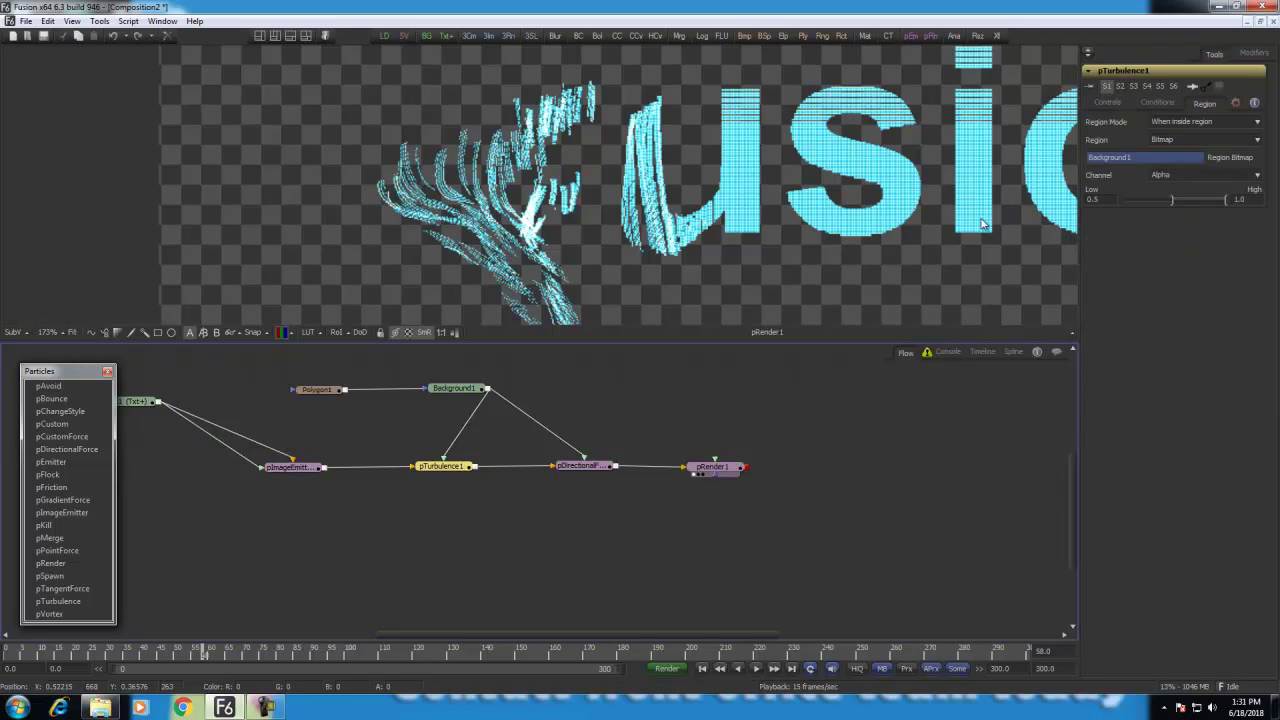
left_click(1105, 104)
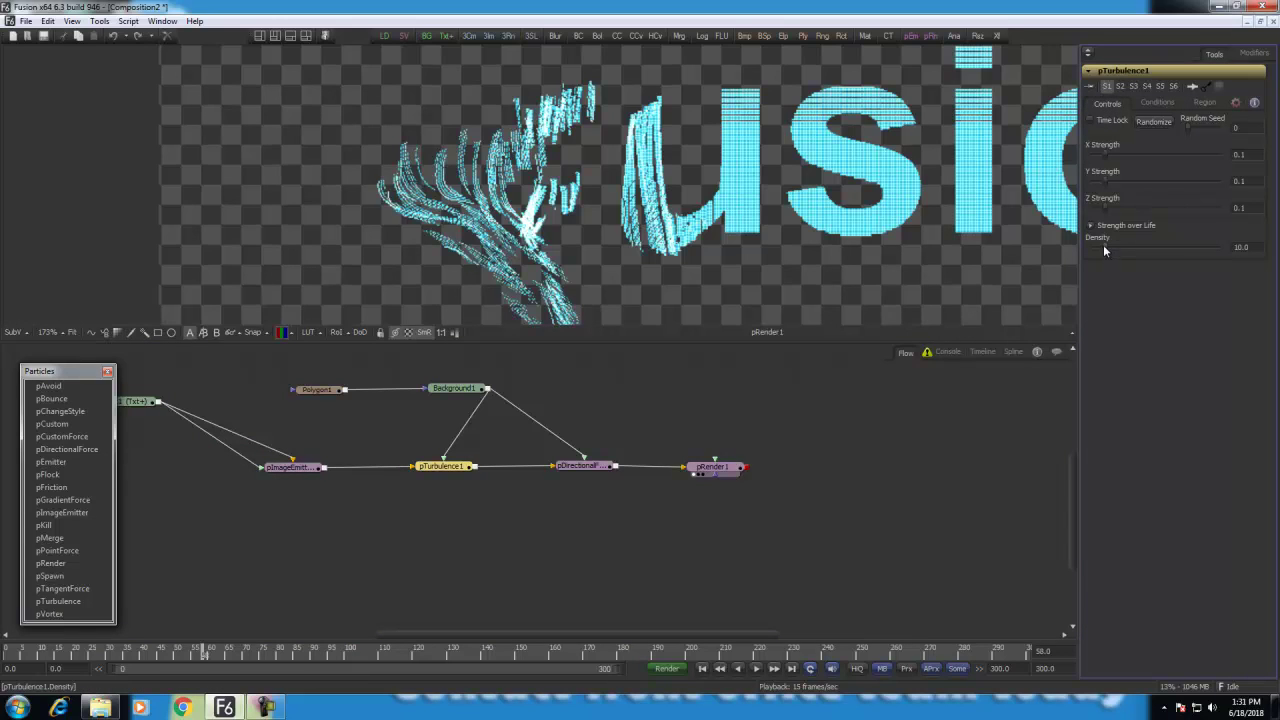
left_click_drag(1104, 248, 1174, 245)
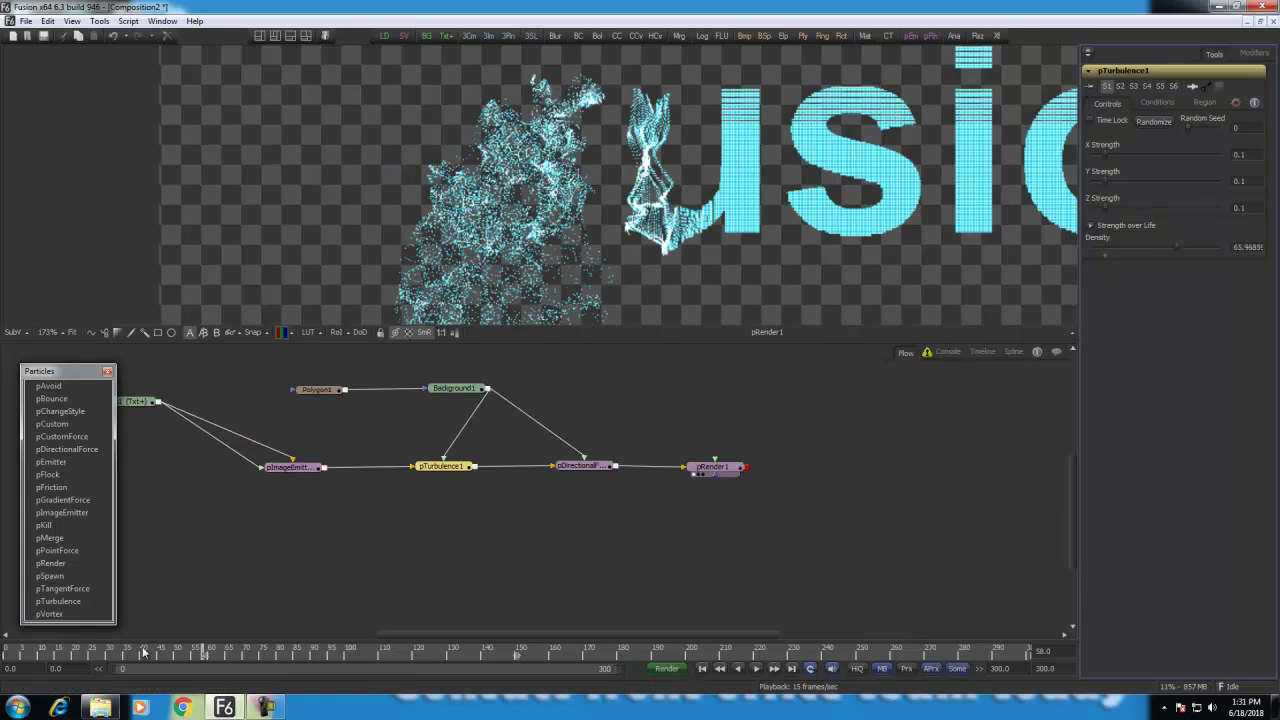
left_click_drag(20, 651, 6, 651)
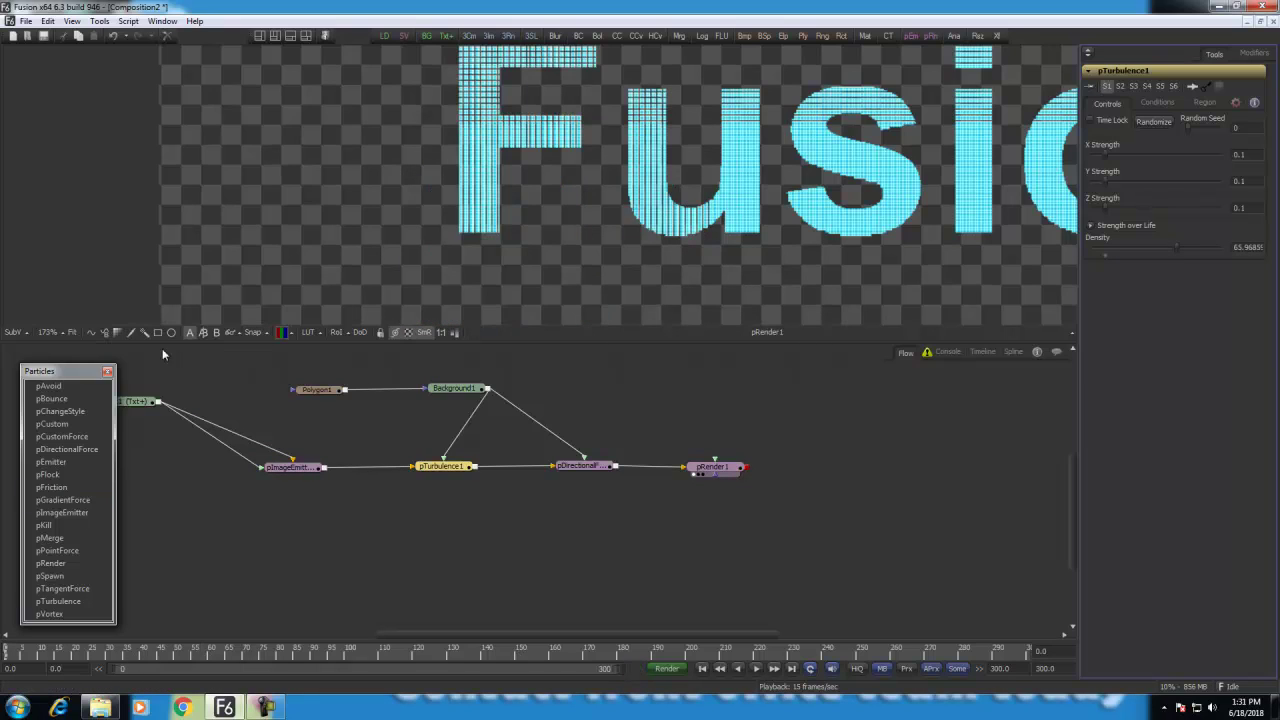
Step: Preview the whole text dispersal up to frame 192, scrub back through it and return to frame 1
left_click(70, 331)
key("space")
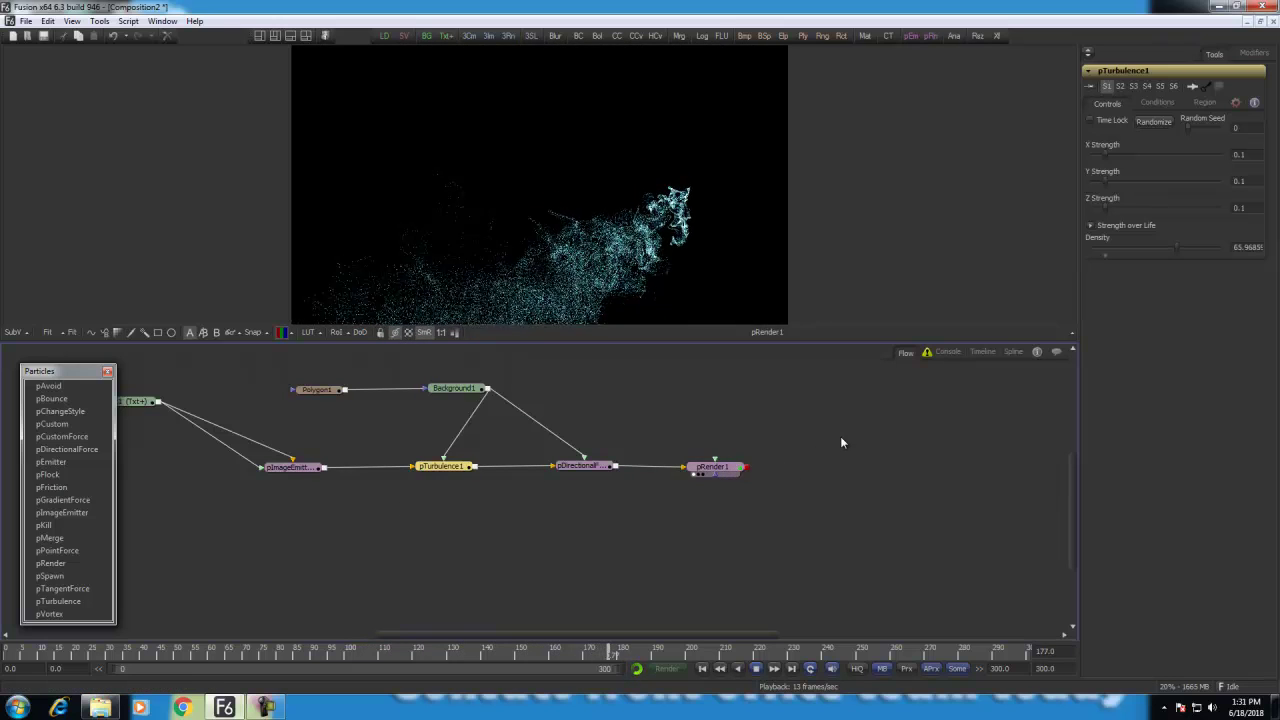
key("space")
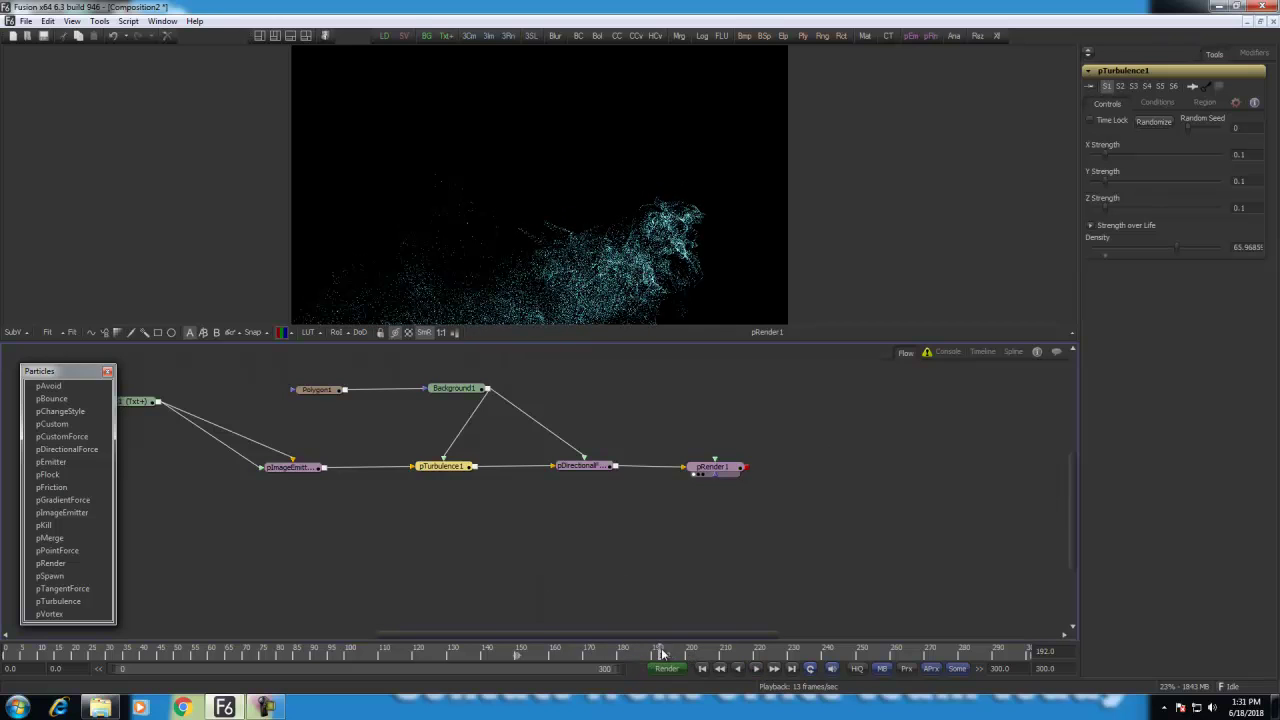
left_click_drag(661, 652, 381, 648)
left_click_drag(320, 636, 7, 630)
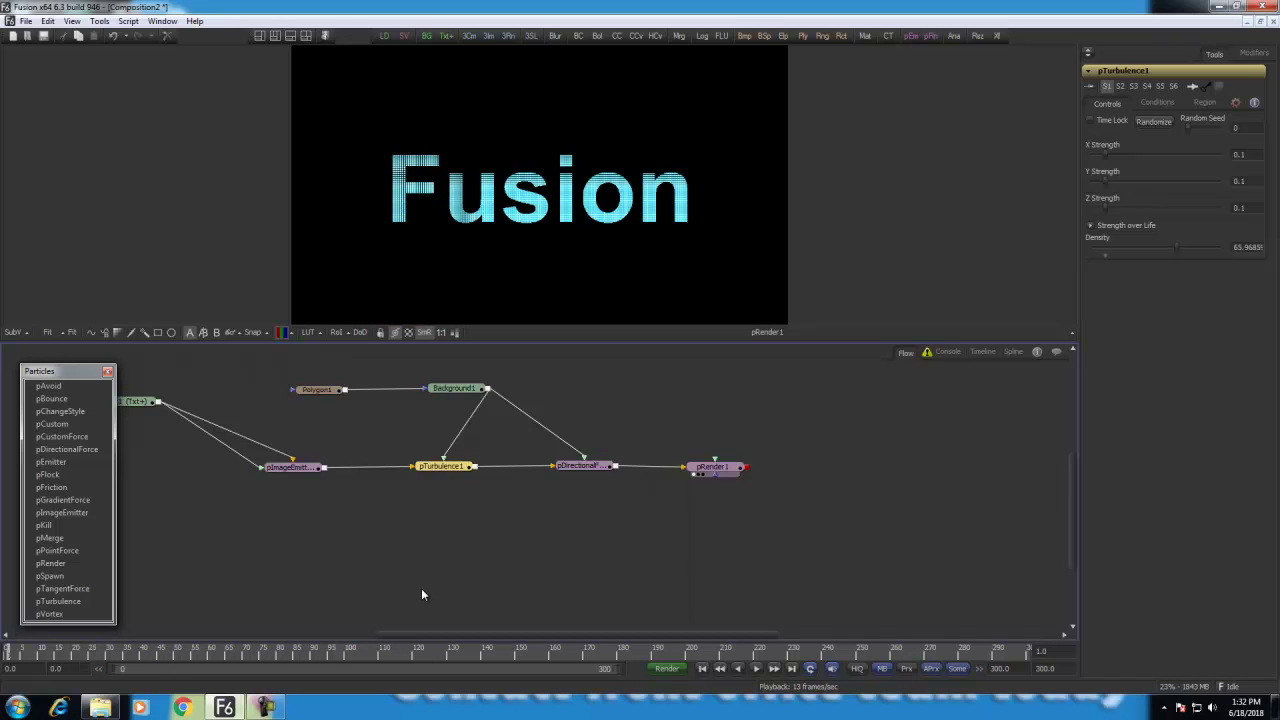
Step: Make room before pRender1 and insert a pBounce node between pDirectionalForce1 and pRender1
left_click_drag(541, 517, 471, 528)
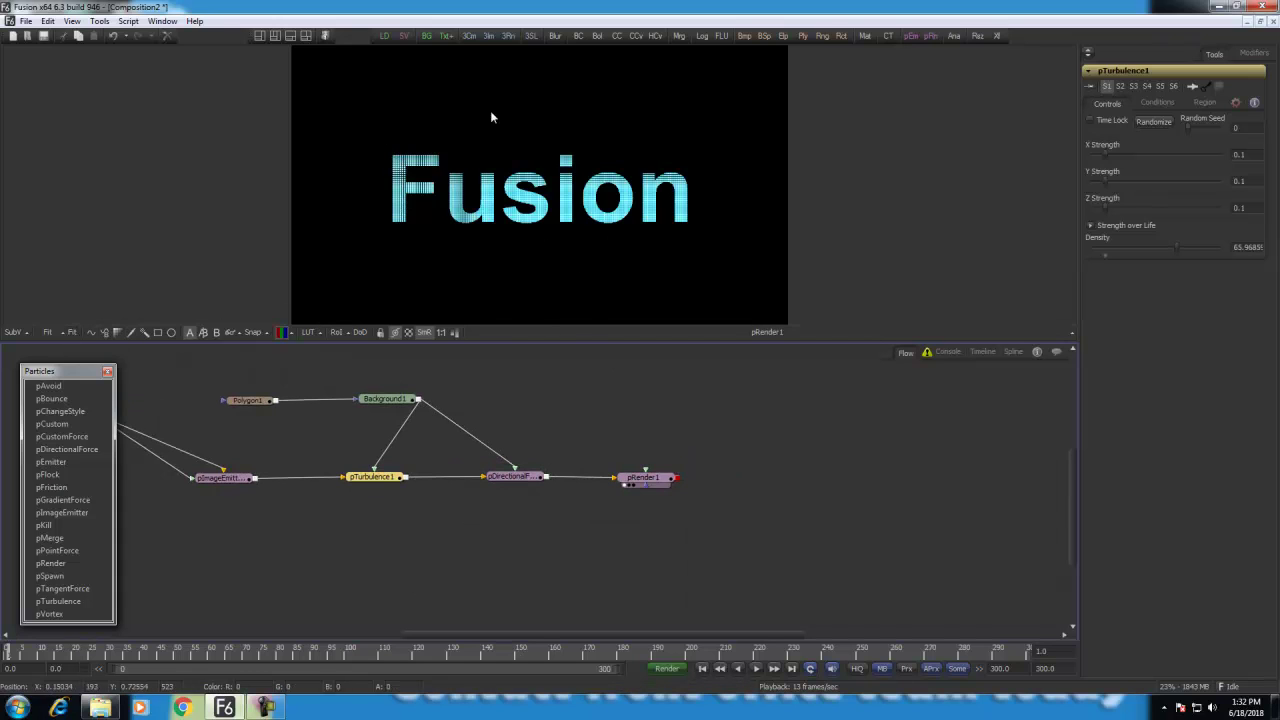
left_click_drag(648, 483, 773, 483)
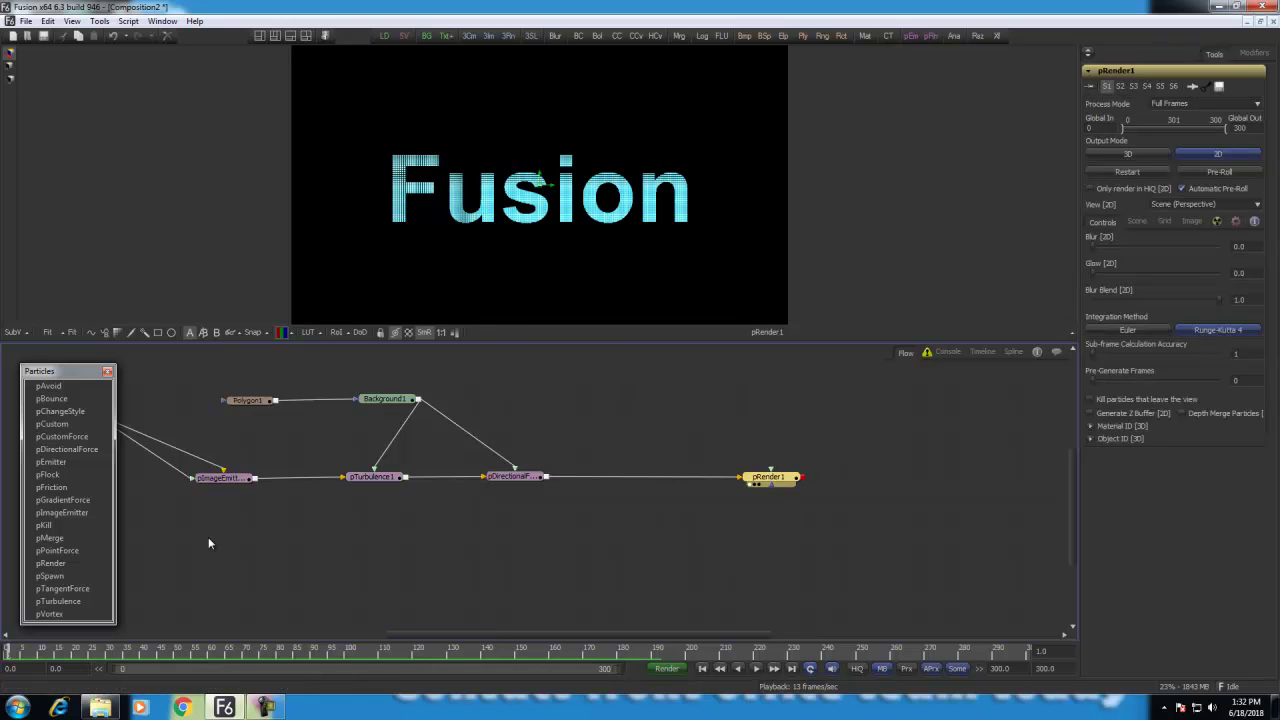
left_click(51, 398)
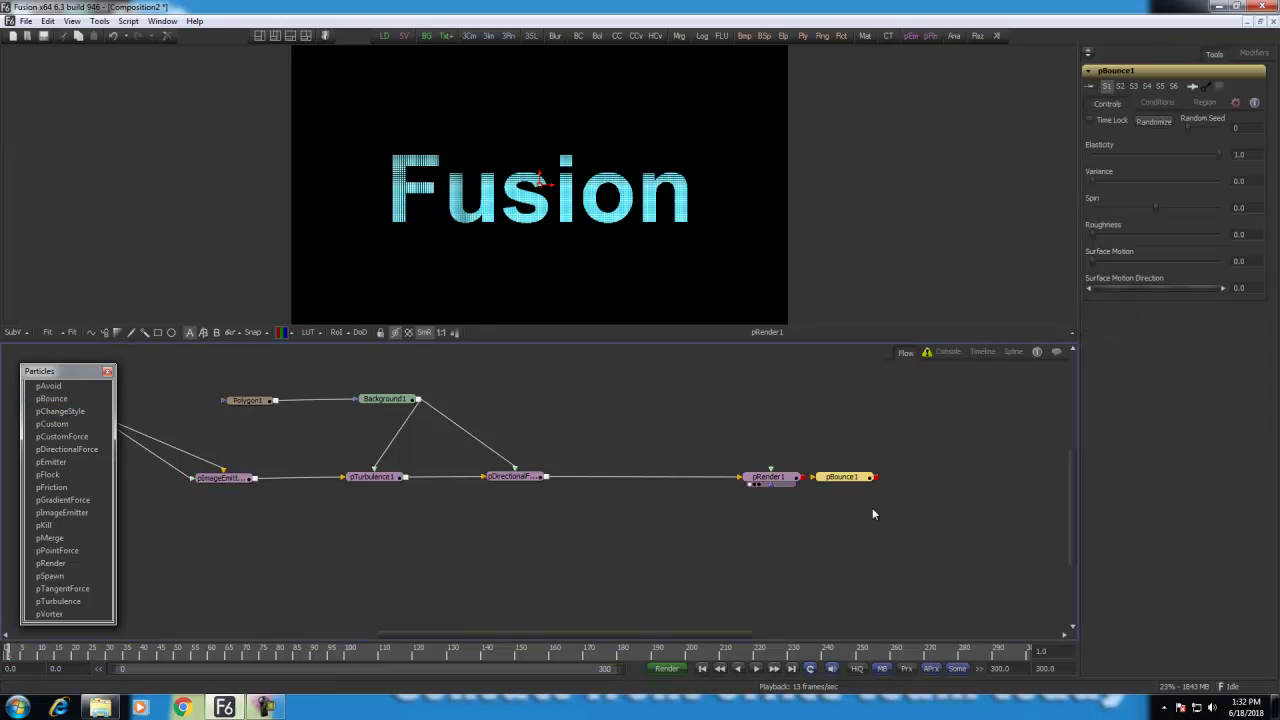
left_click_drag(859, 486, 645, 477)
left_click(480, 524)
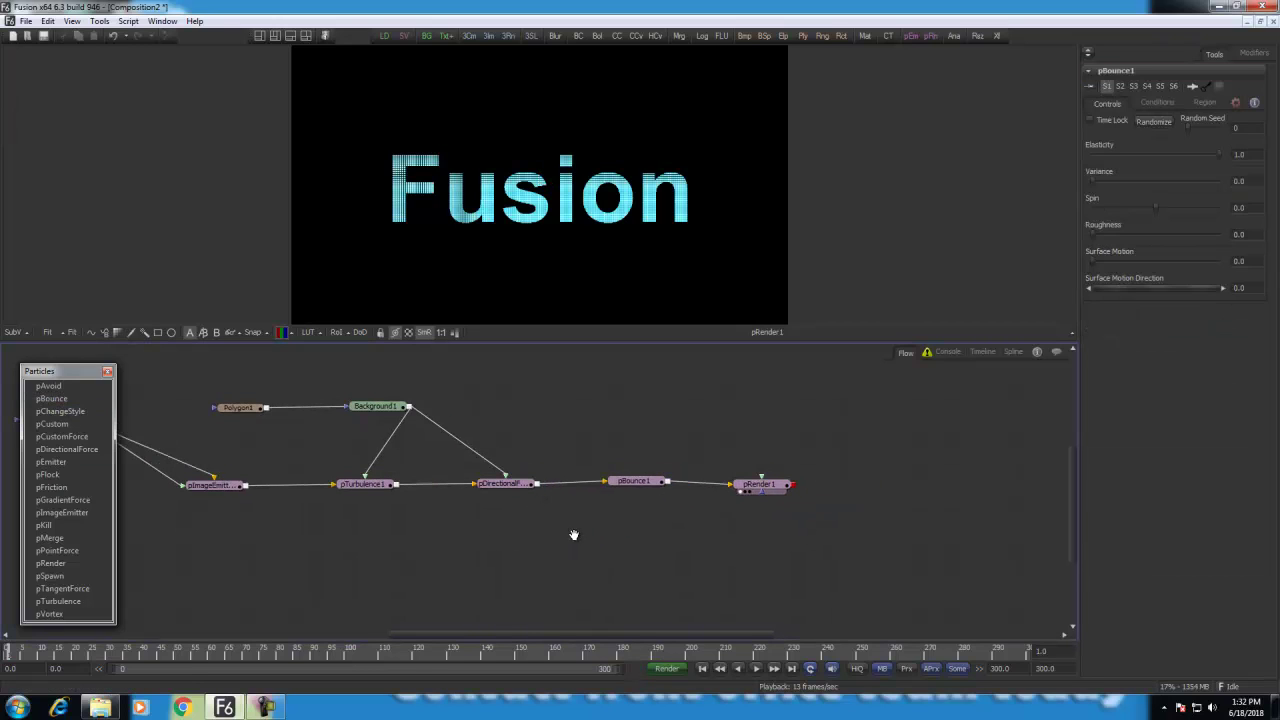
Step: Set pBounce1's region to Bezier and draw a nearly horizontal path along the lower edge of the frame
left_click(640, 489)
left_click(1203, 103)
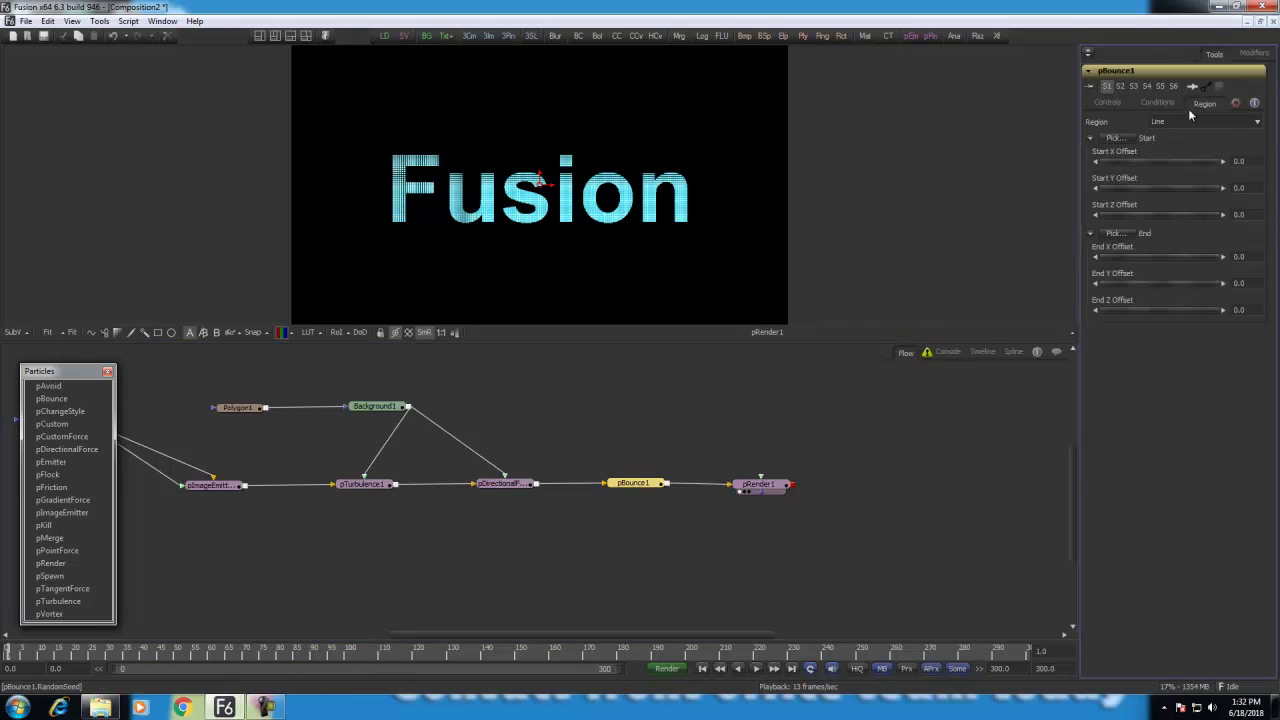
left_click(1182, 120)
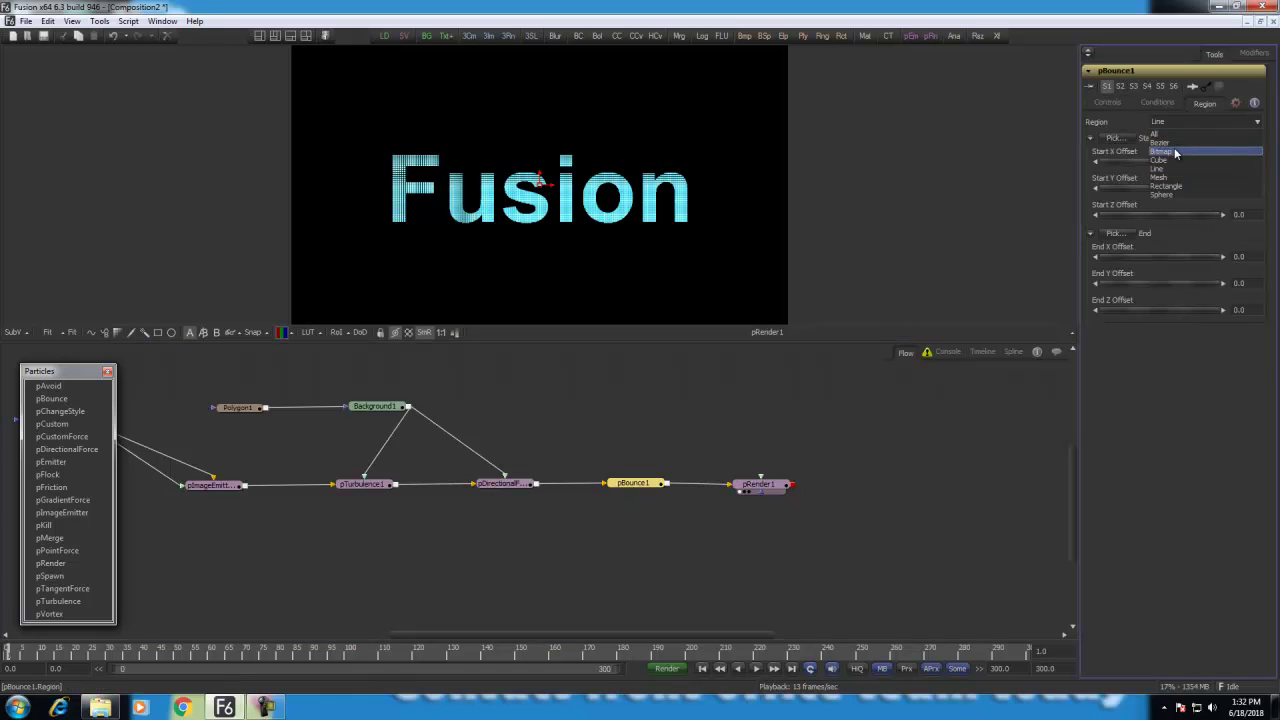
left_click(1176, 143)
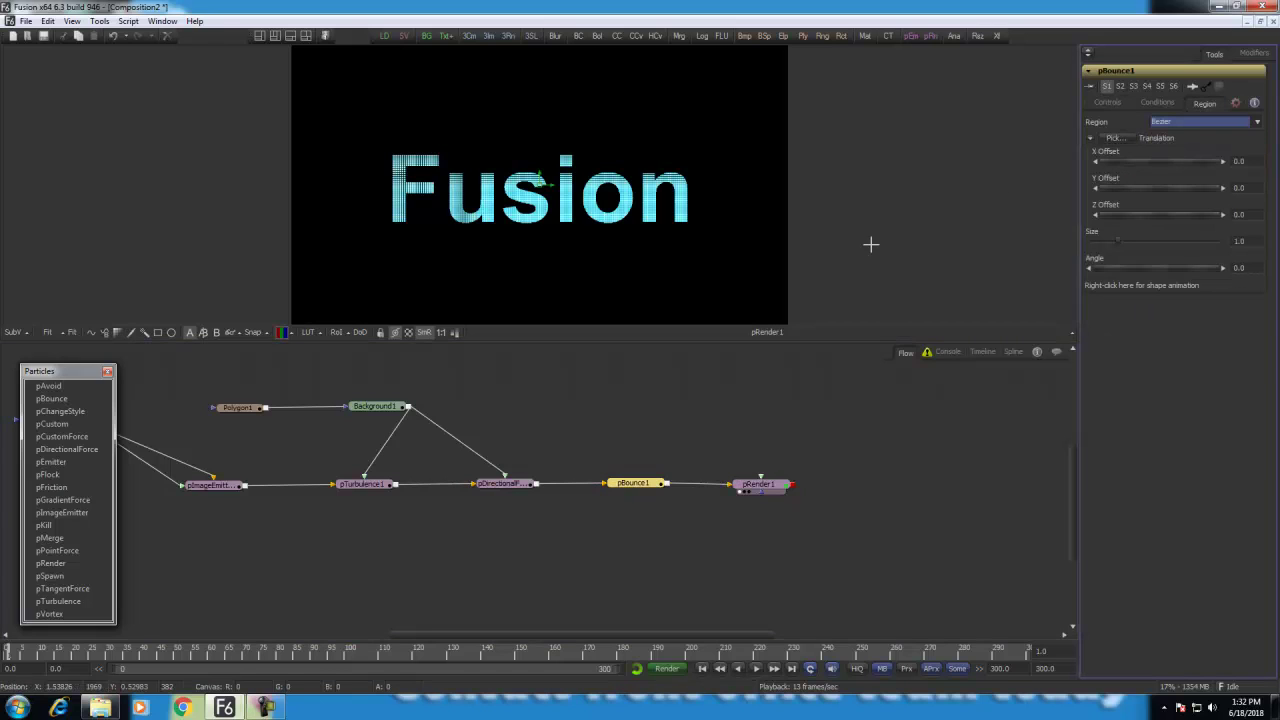
left_click(289, 308)
left_click_drag(787, 317, 621, 314)
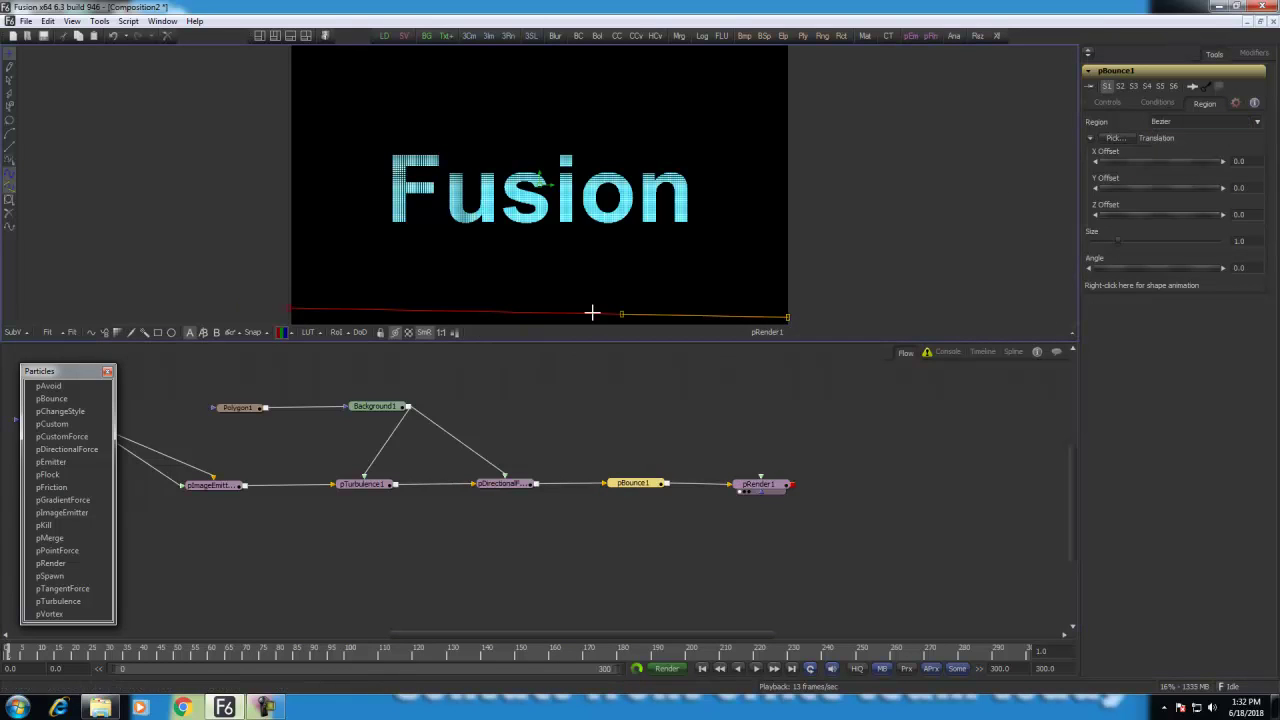
Step: Lower pBounce1's elasticity to about 0.047 and check its region options, keeping Bezier
left_click(1106, 103)
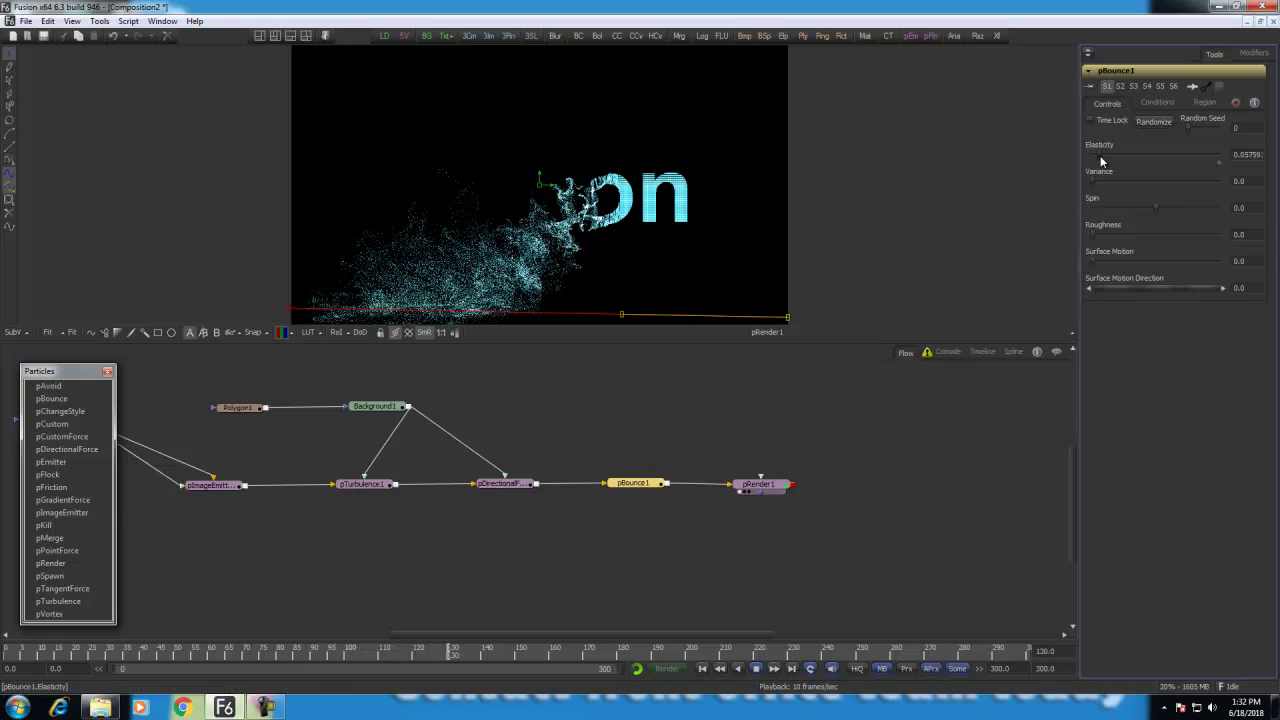
left_click(1100, 160)
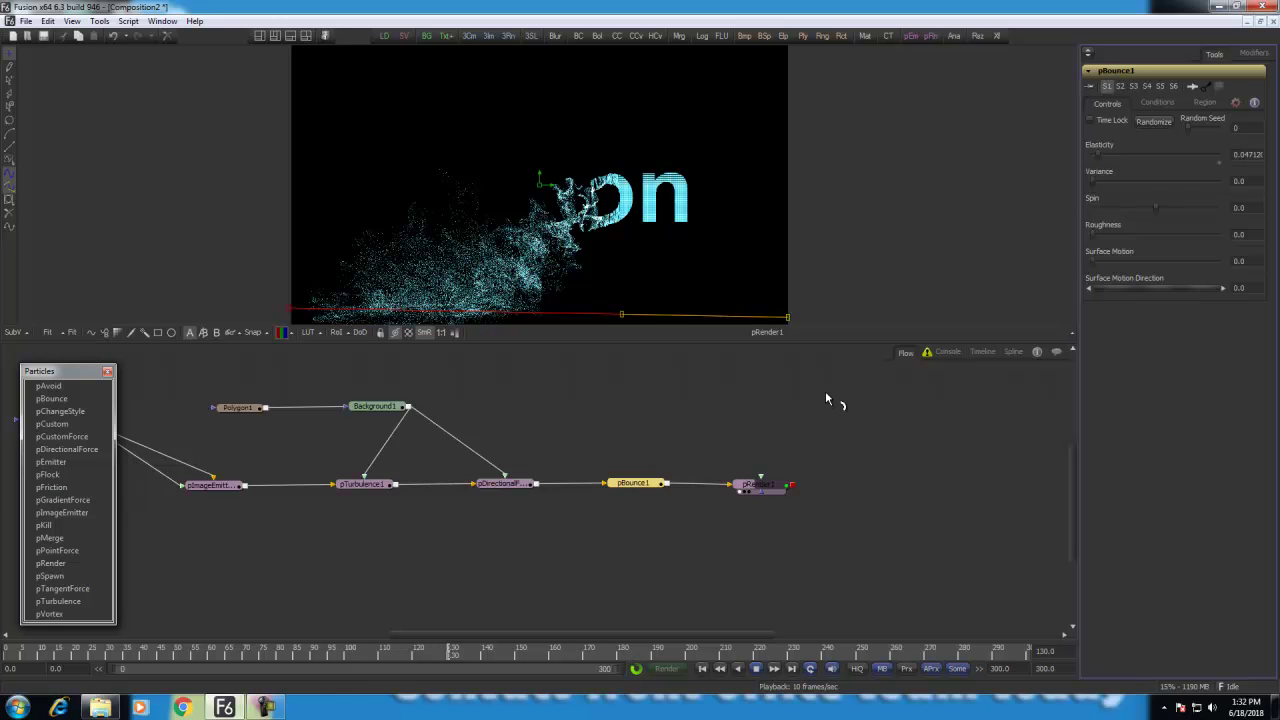
left_click(1205, 103)
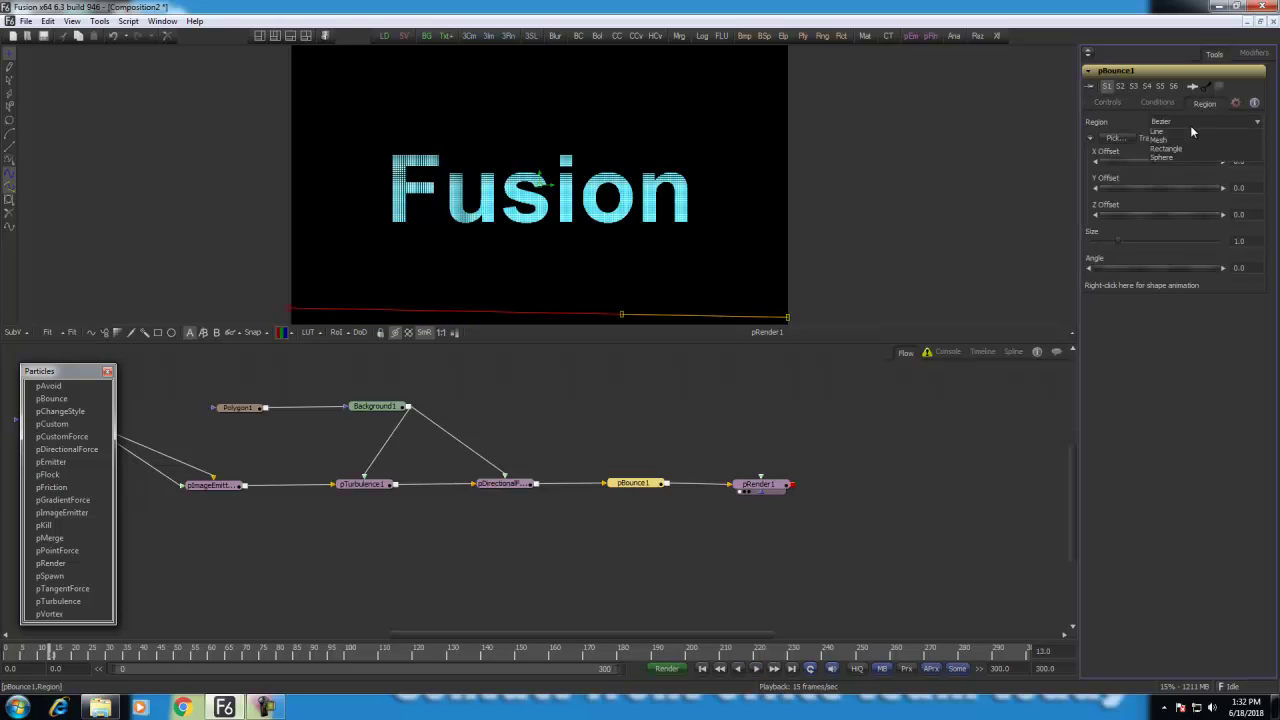
left_click(1190, 123)
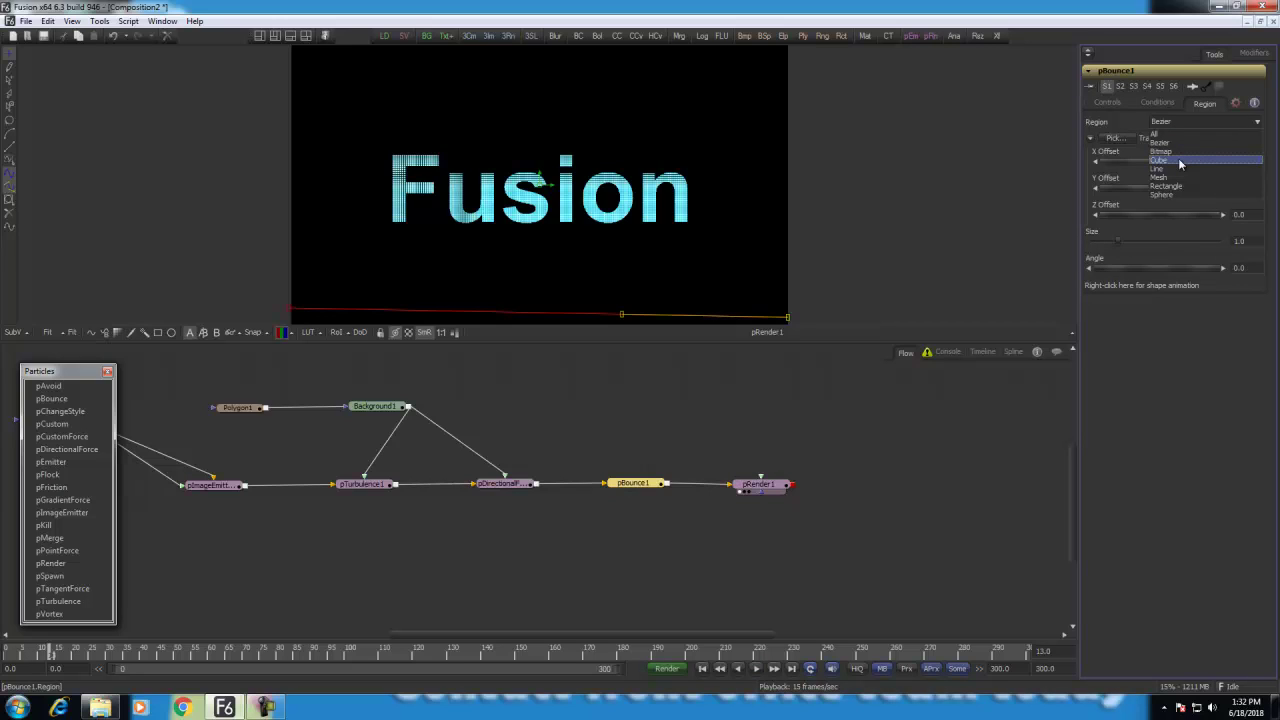
left_click(680, 403)
Step: Play the animation to inspect how particles bounce along the path, and scrub back to frame 135
key("space")
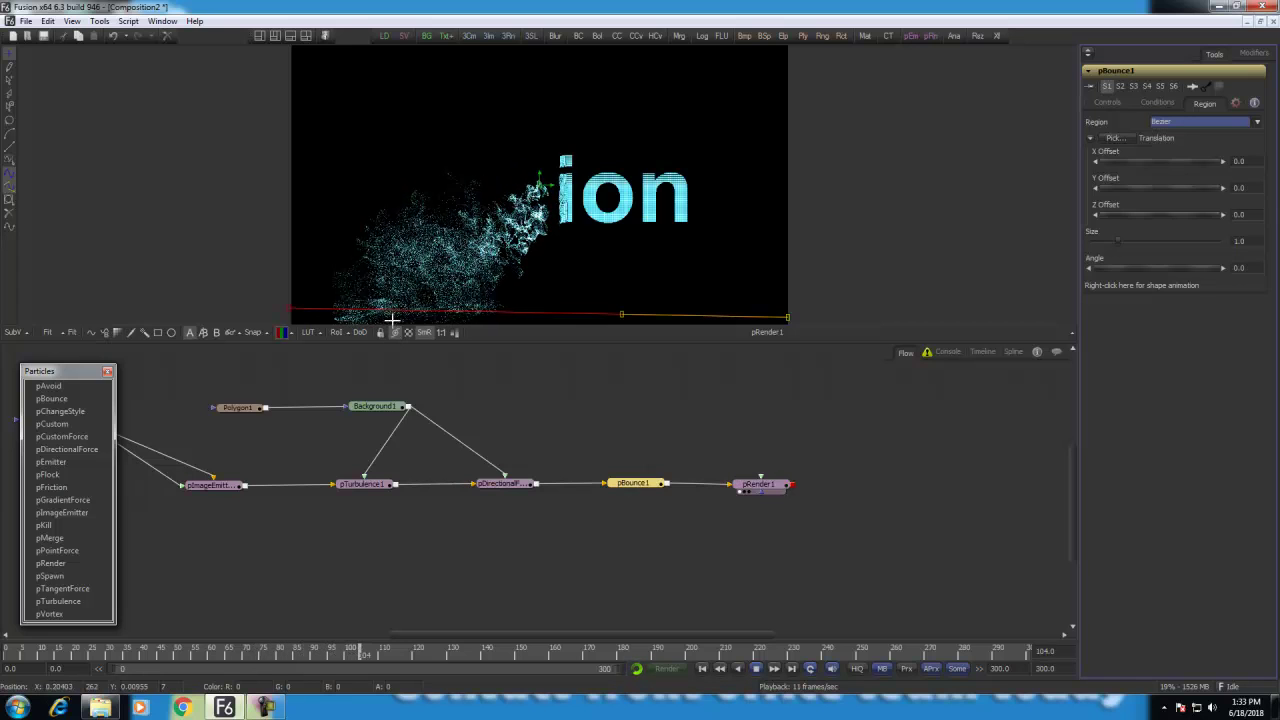
left_click(502, 410)
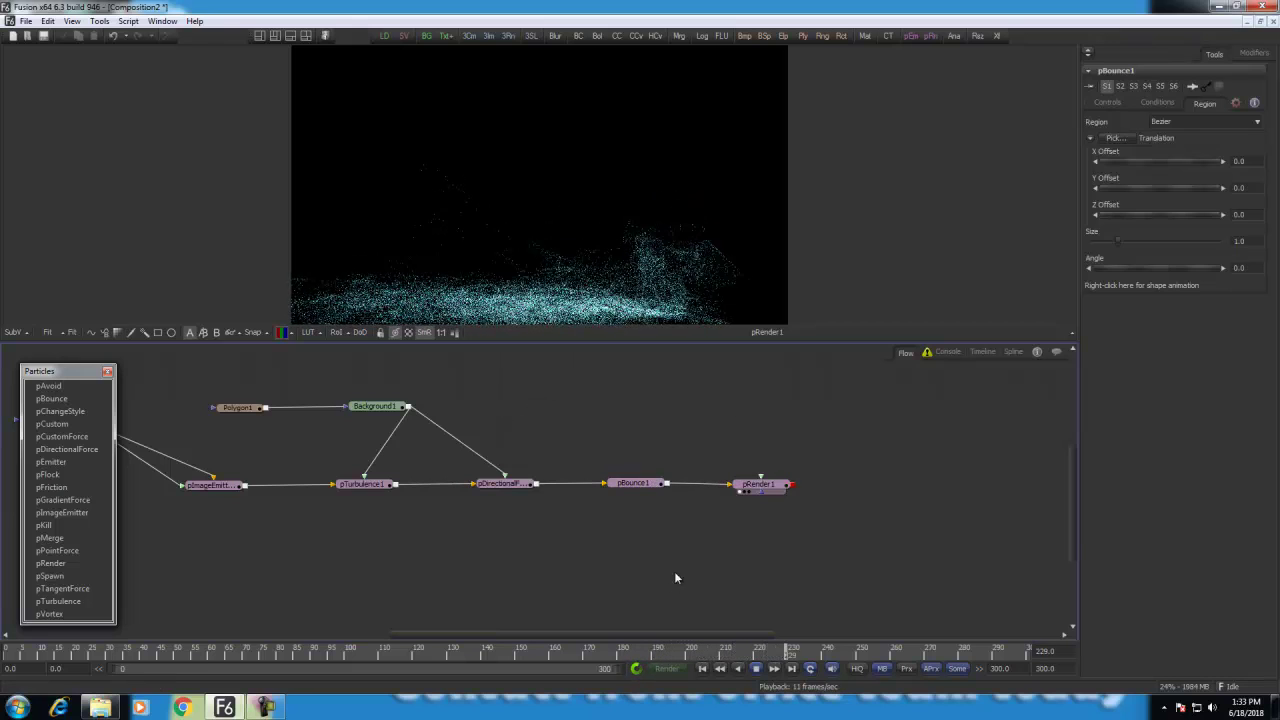
key("space")
left_click(697, 652)
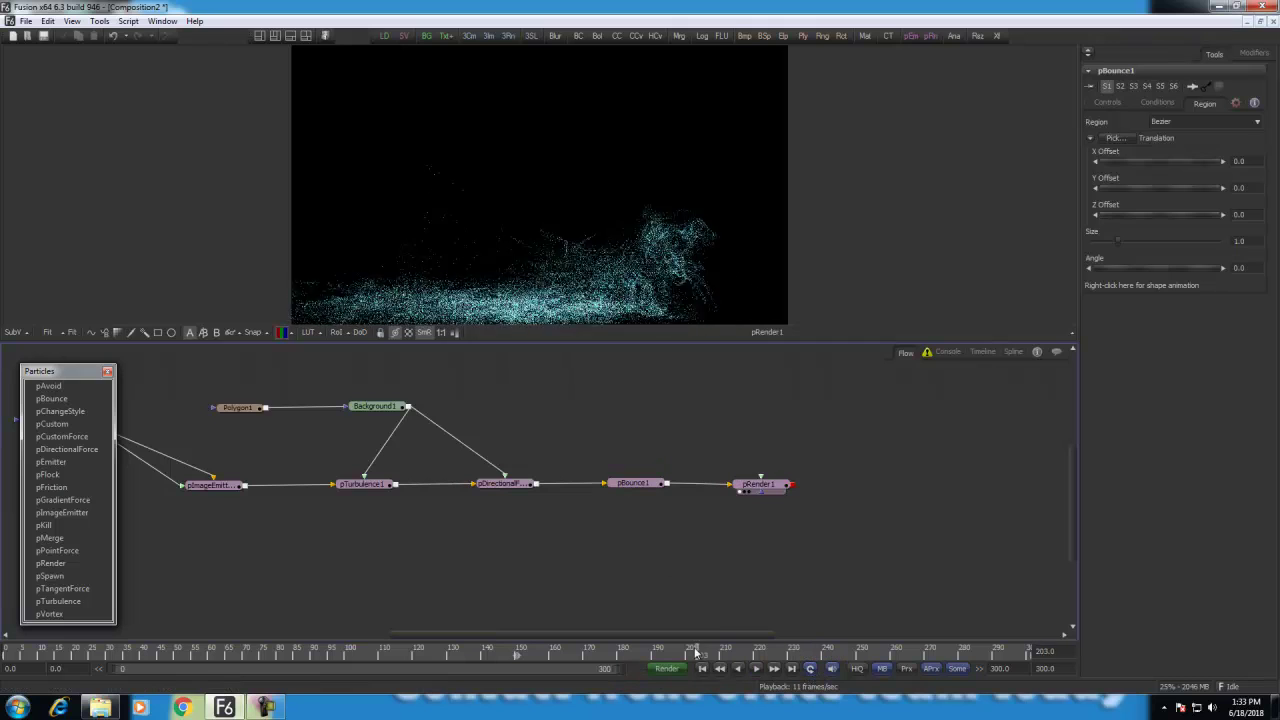
left_click_drag(697, 652, 469, 652)
Step: Add a Glow node after pRender1, show its output in the viewer and space it away from pRender1
left_click_drag(864, 538, 595, 526)
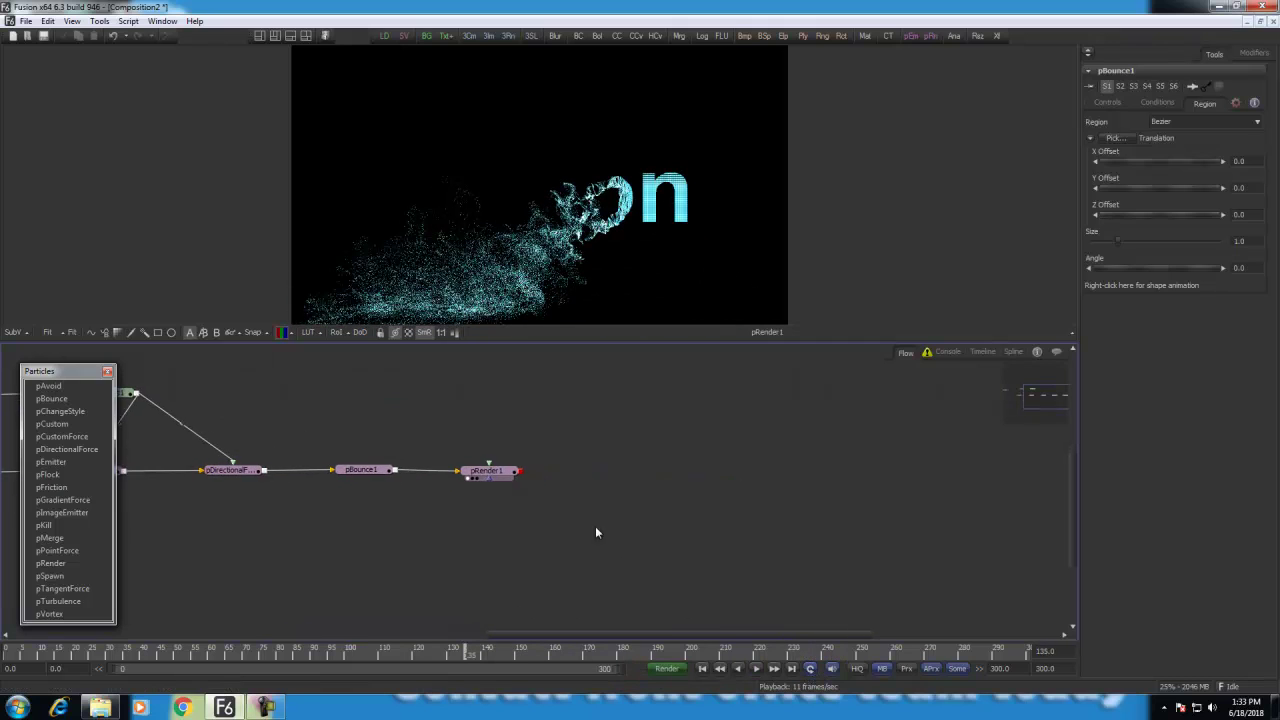
left_click(494, 474)
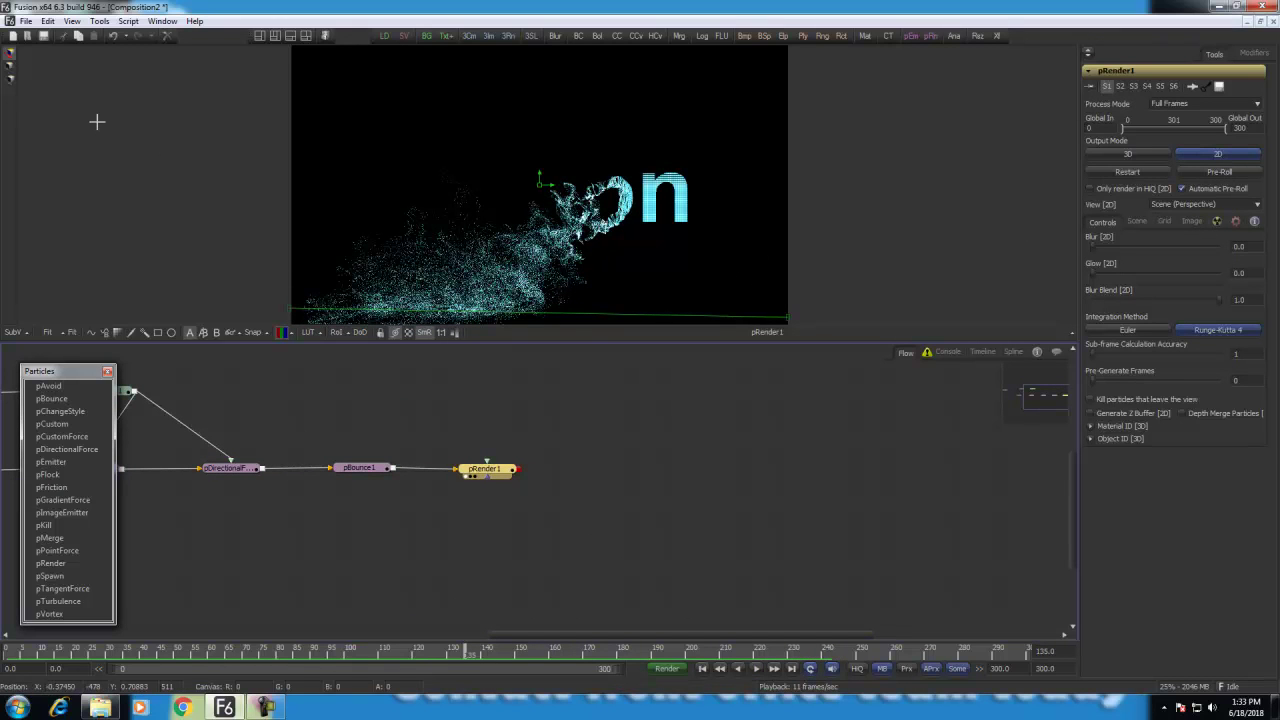
left_click(99, 21)
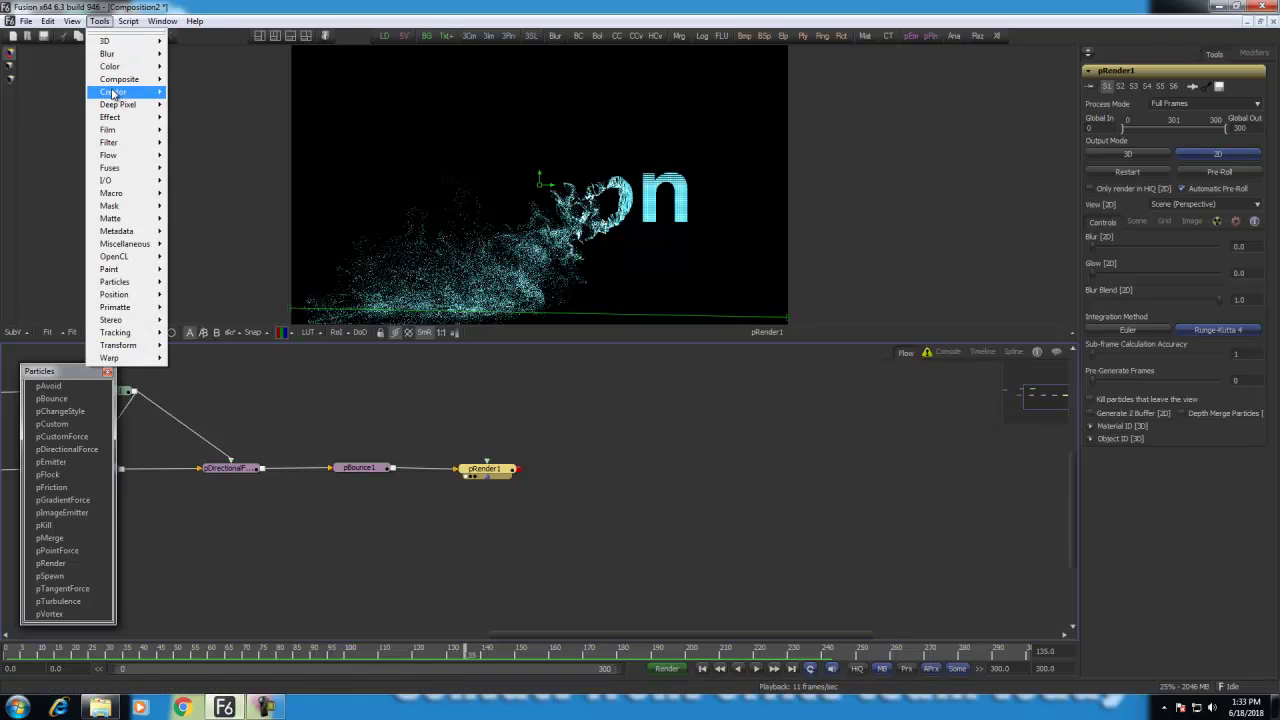
mouse_move(113, 93)
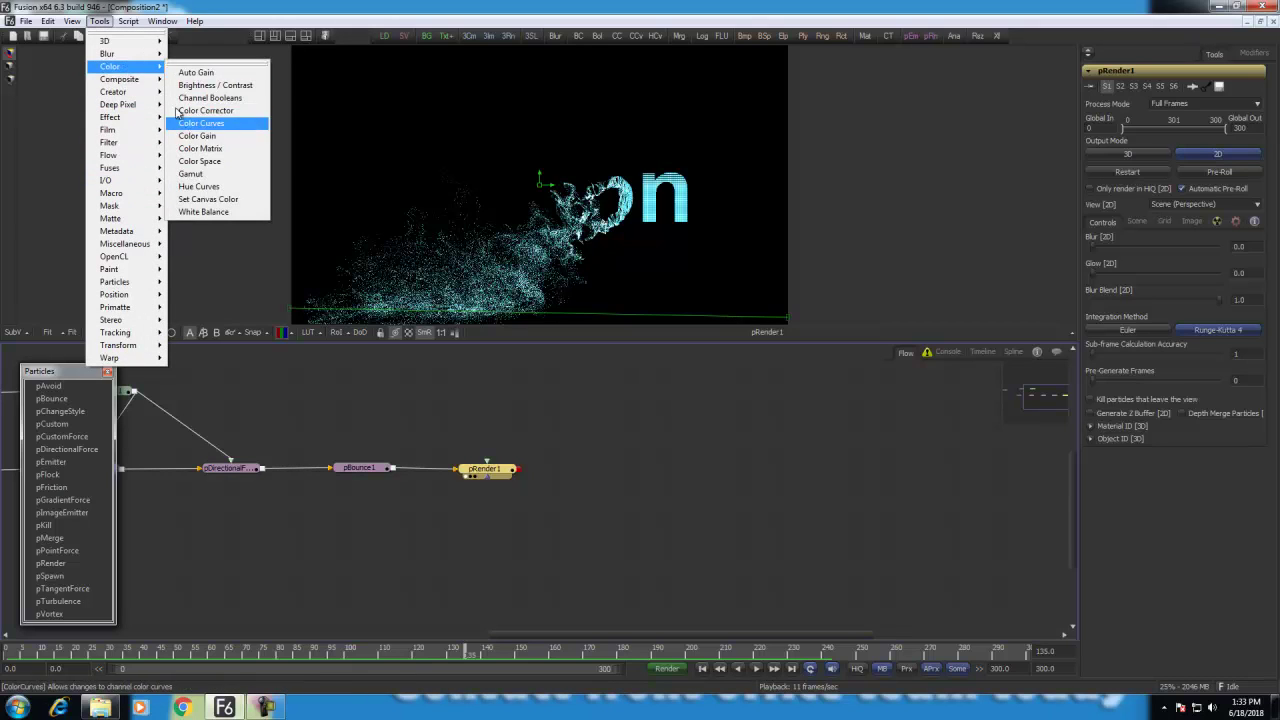
mouse_move(135, 55)
left_click(186, 99)
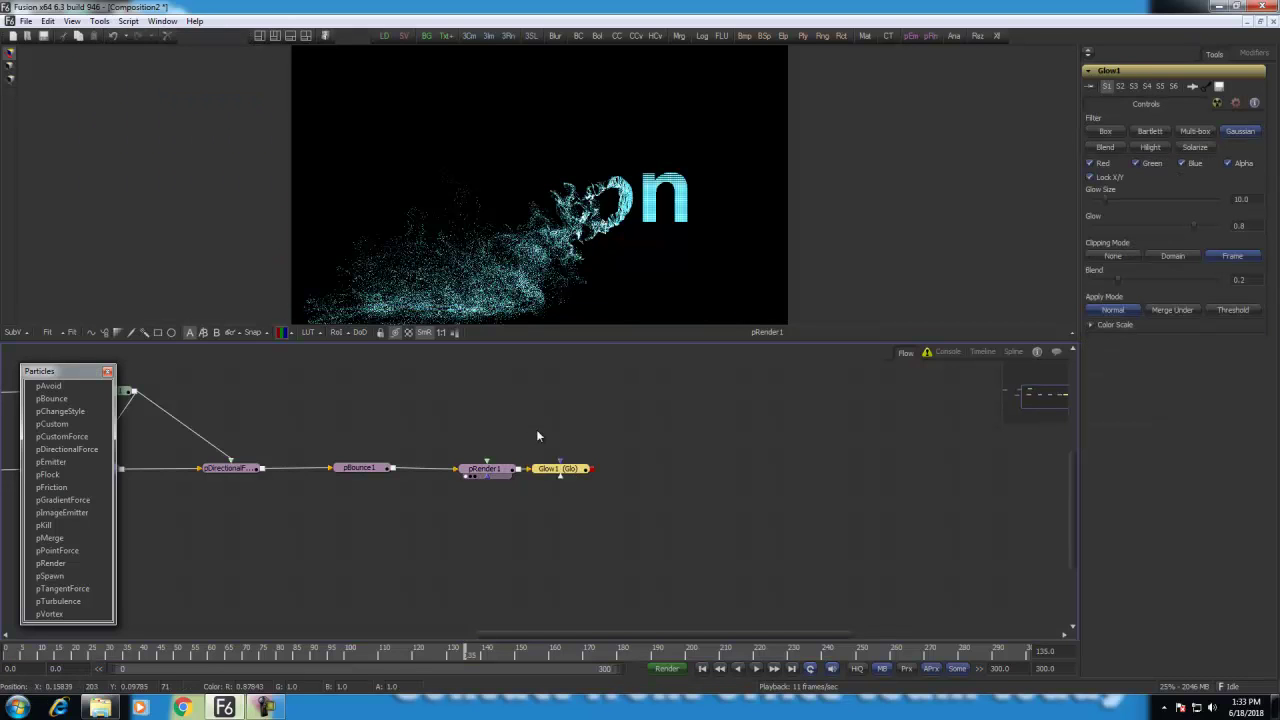
left_click_drag(556, 474, 641, 250)
left_click(690, 422)
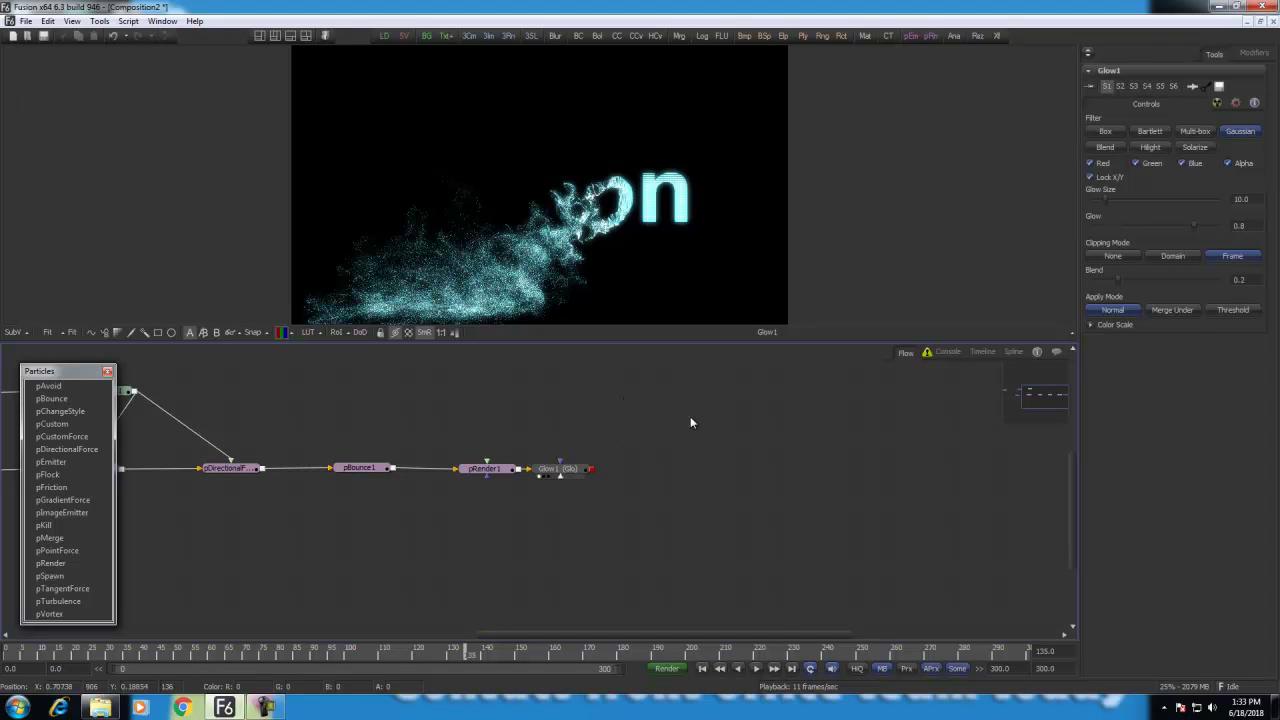
left_click_drag(560, 468, 592, 470)
Step: Add a Highlight node after Glow1 and play the opening frames to preview the result
left_click(99, 21)
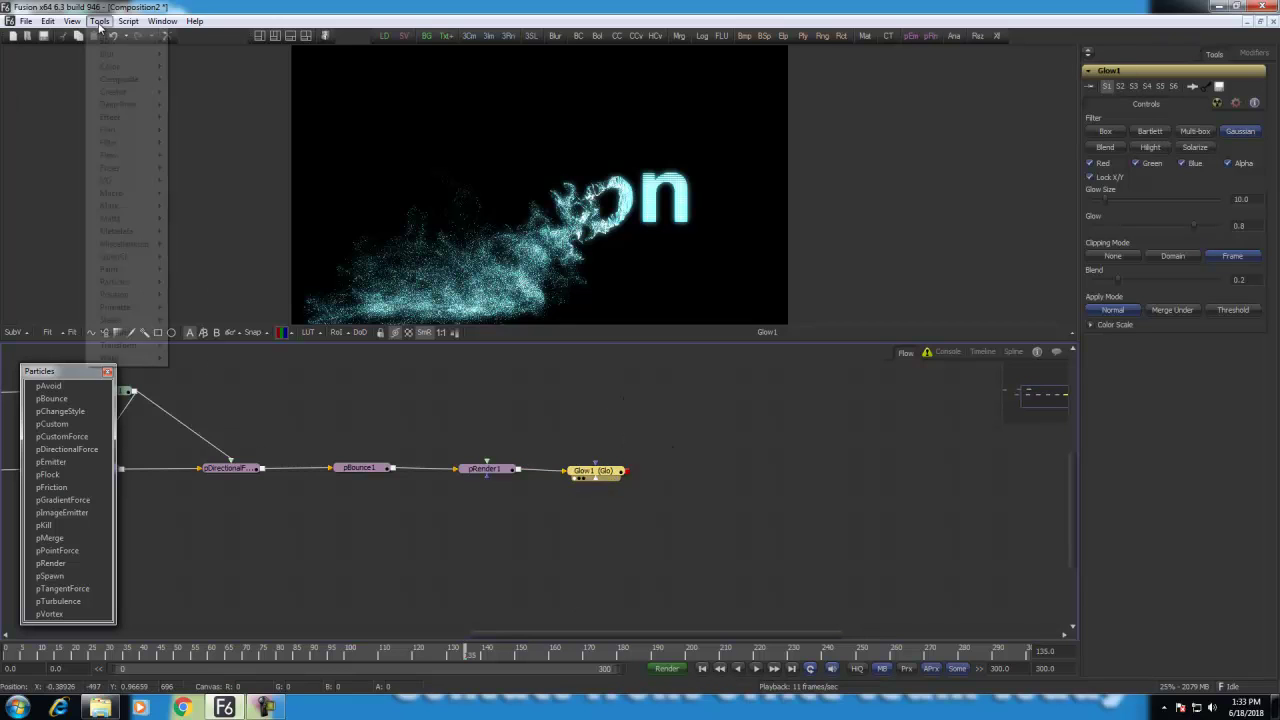
mouse_move(129, 118)
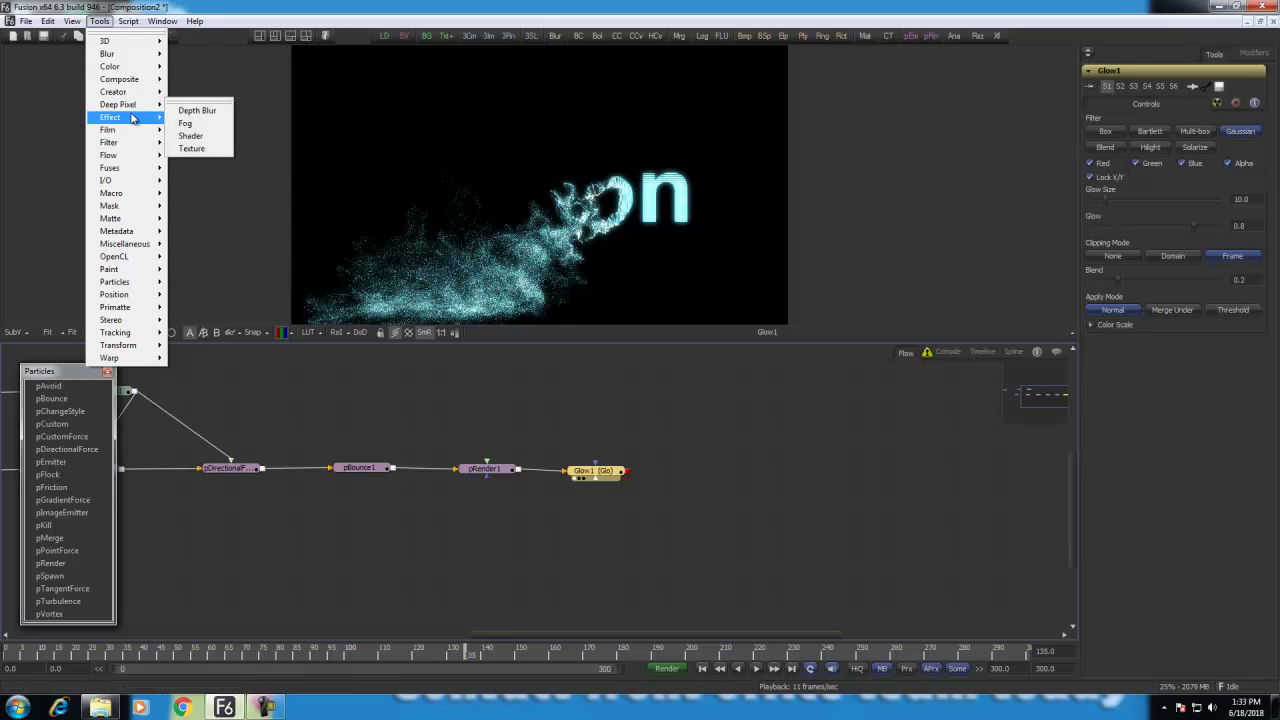
left_click(192, 123)
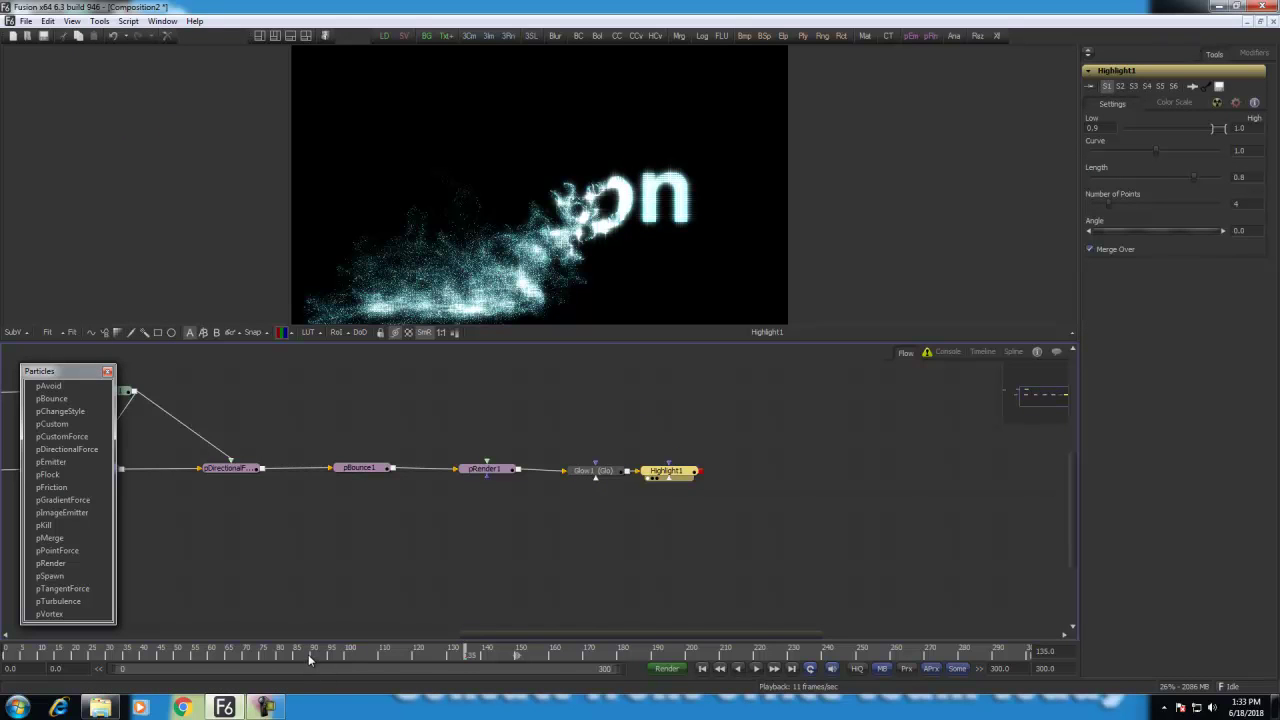
key("space")
left_click(580, 550)
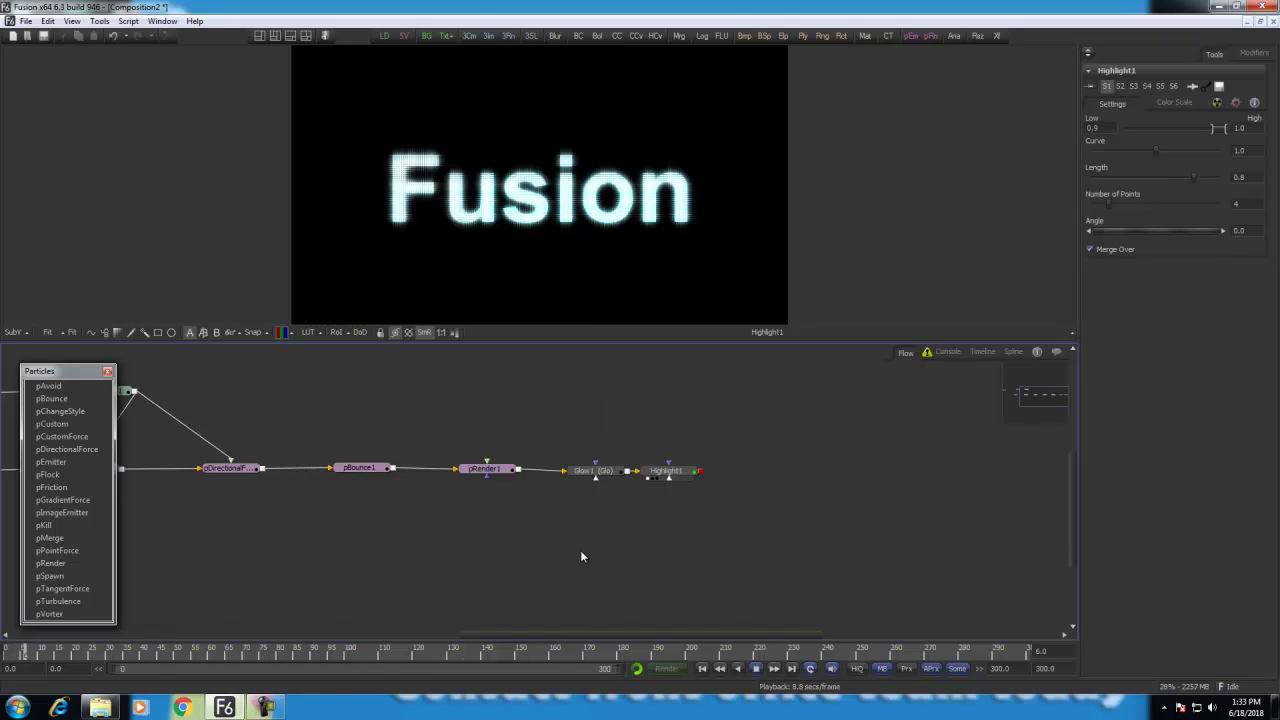
key("space")
Step: Connect Polygon1 as the effect mask of Glow1 and Highlight1, and preview the animation up to frame 44
left_click_drag(467, 417, 615, 422)
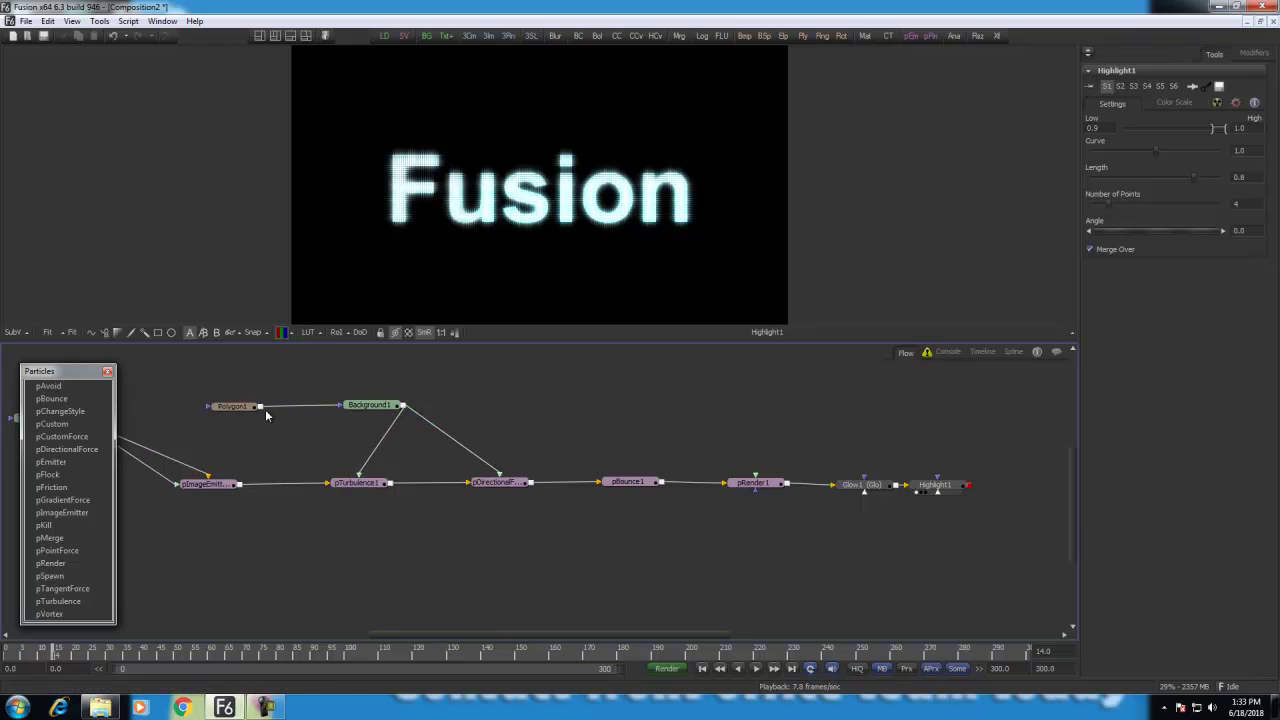
left_click_drag(247, 409, 865, 487)
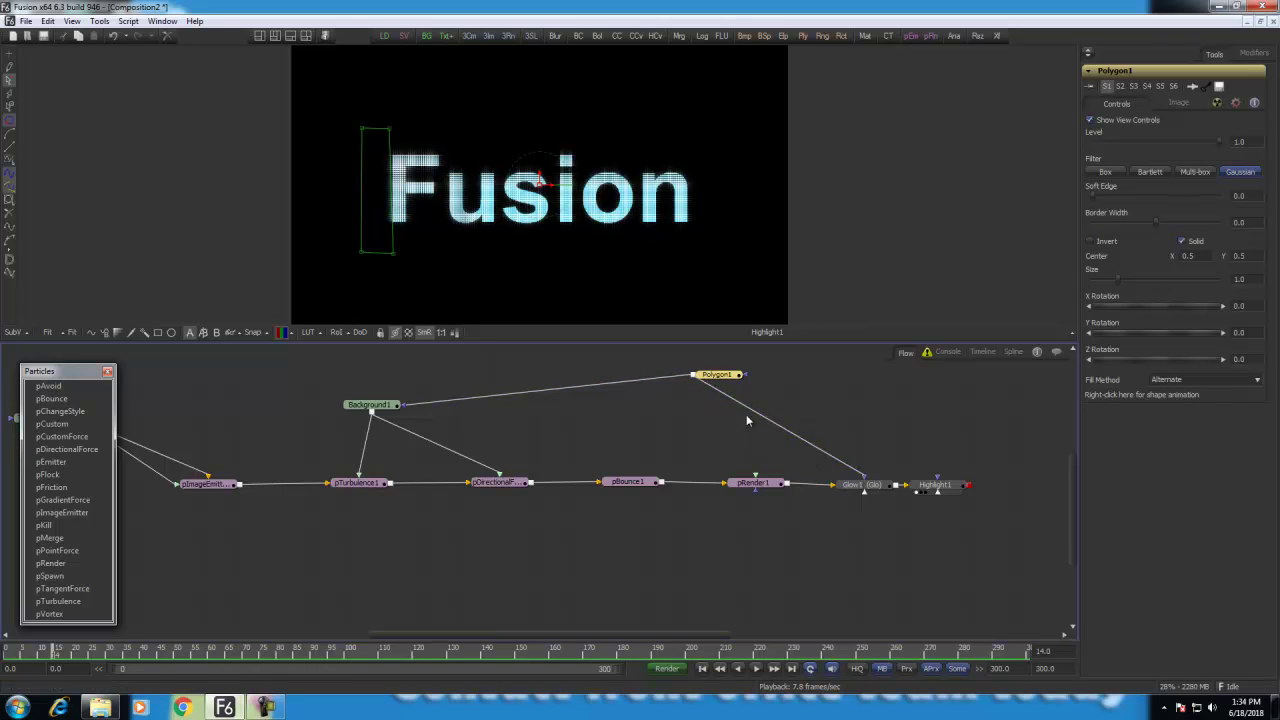
left_click_drag(694, 378, 930, 484)
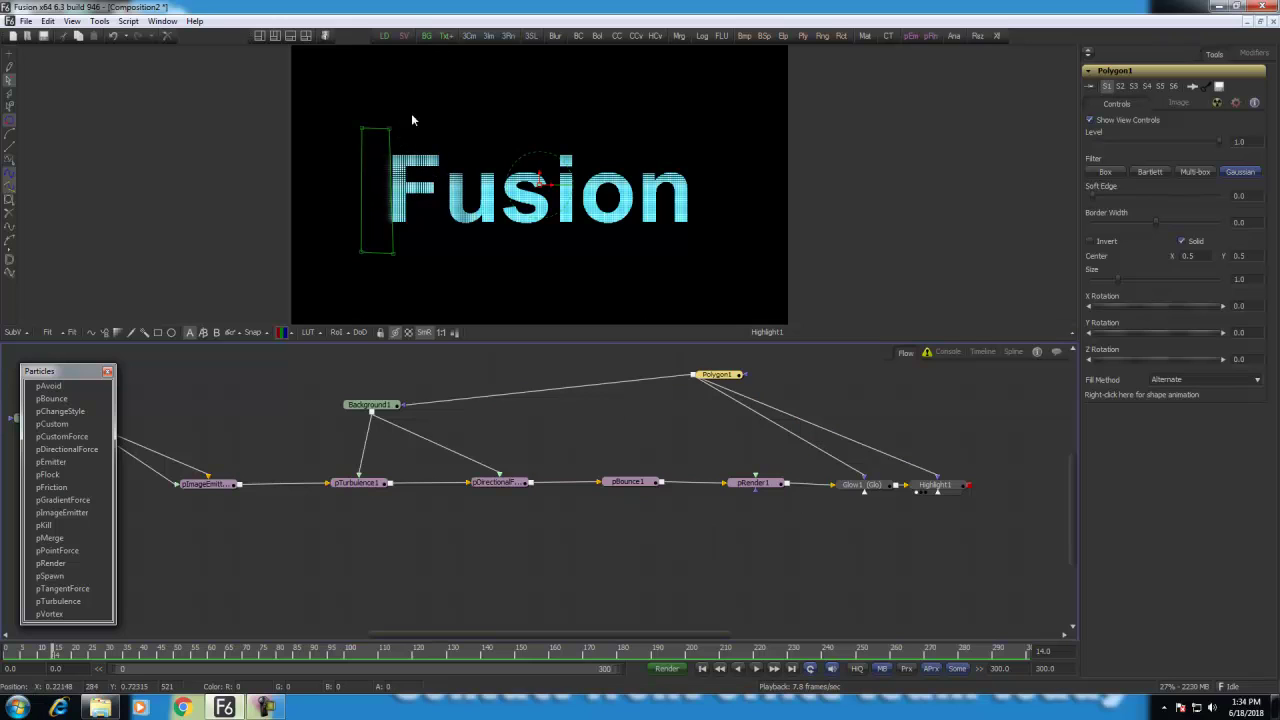
key("space")
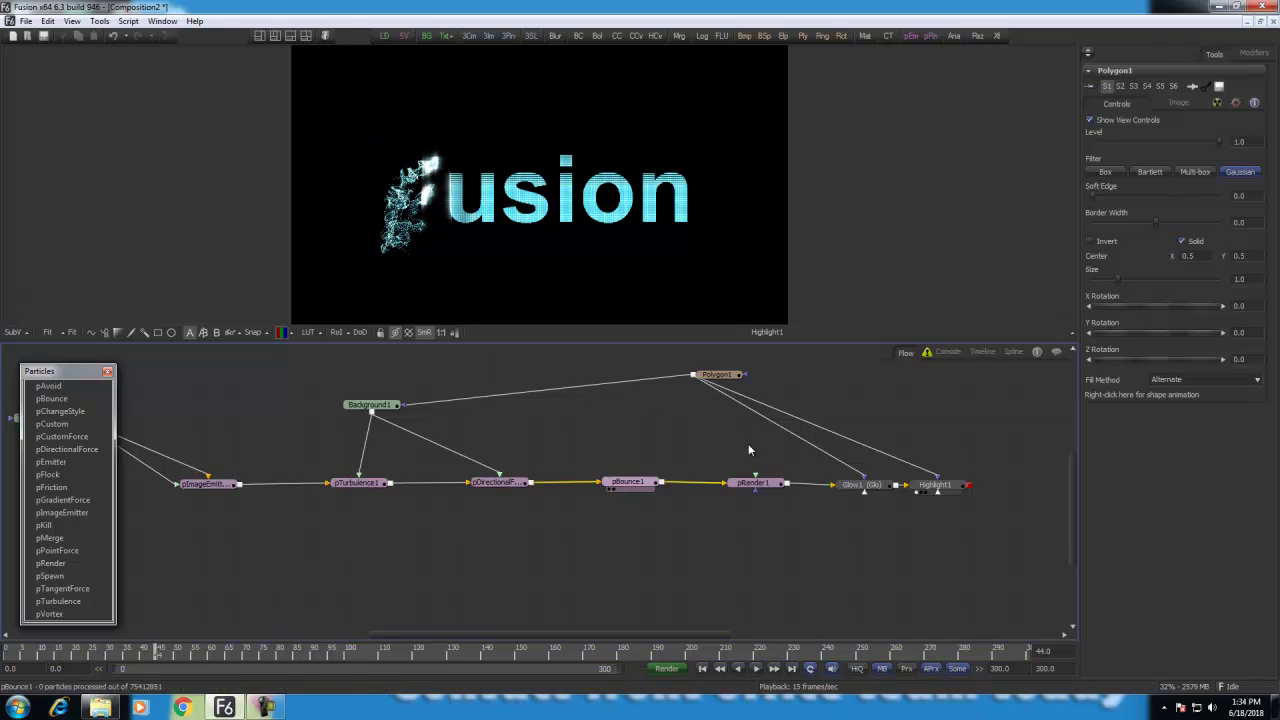
key("space")
Step: Set Polygon1's soft edge to about 0.03 and return to frame 0
left_click(718, 374)
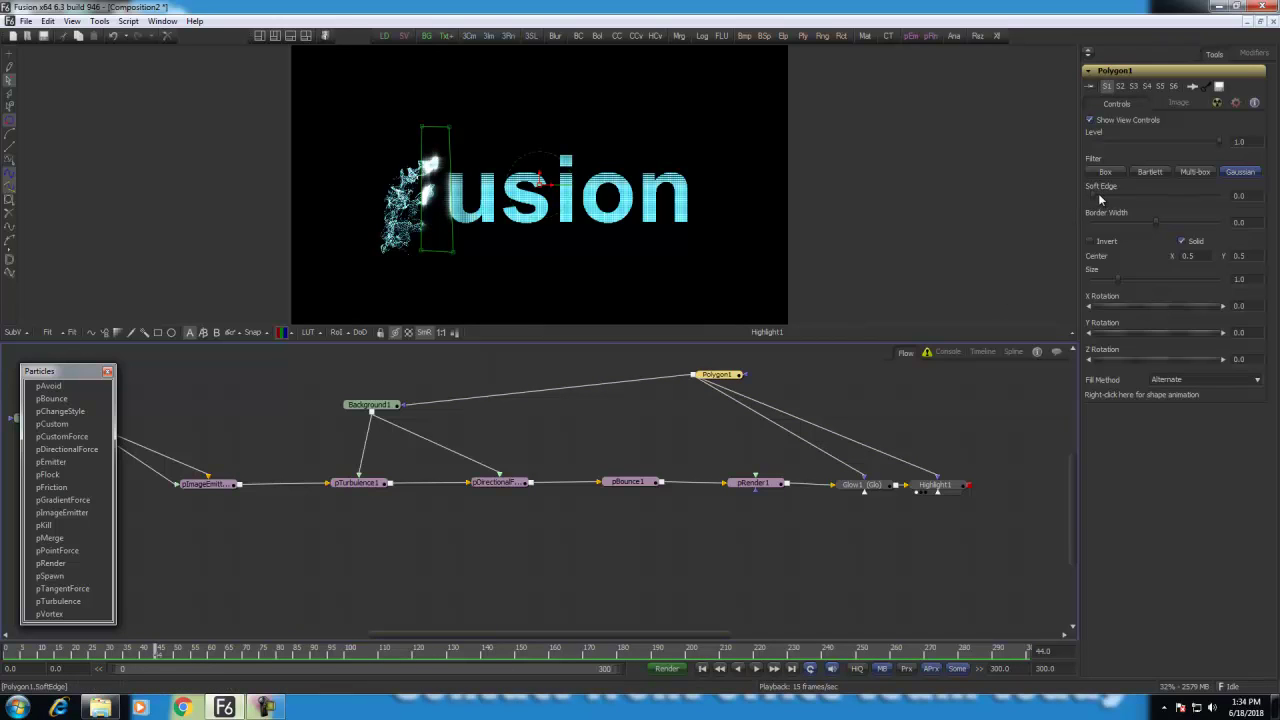
left_click_drag(1100, 203, 1112, 203)
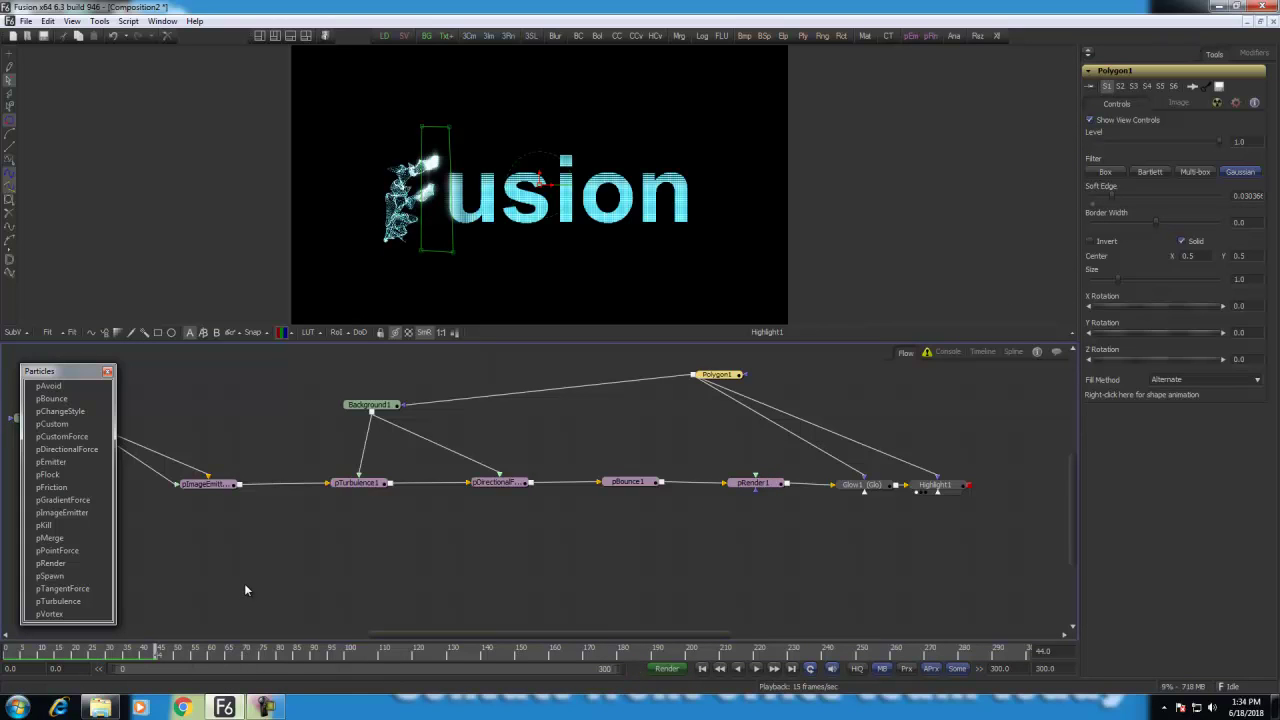
left_click_drag(128, 655, 4, 666)
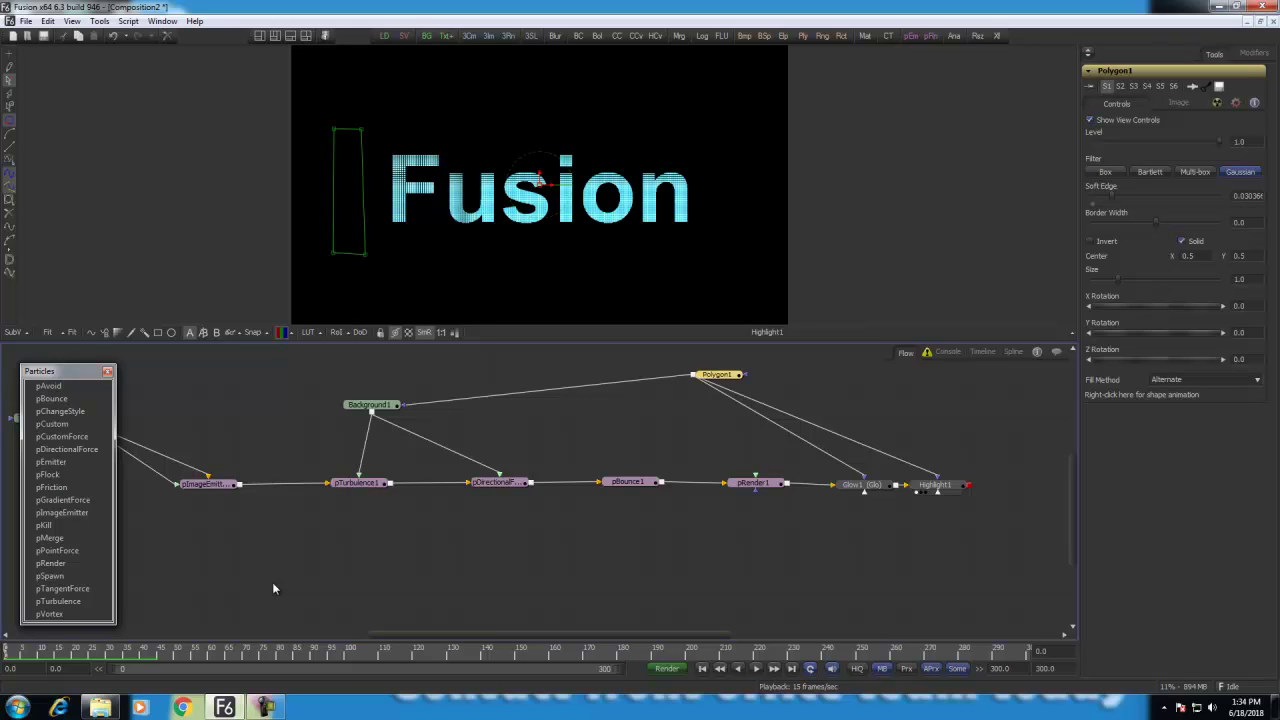
Step: Play the glowing text dispersion from the start and stop at frame 161 to check the masked highlights
key("space")
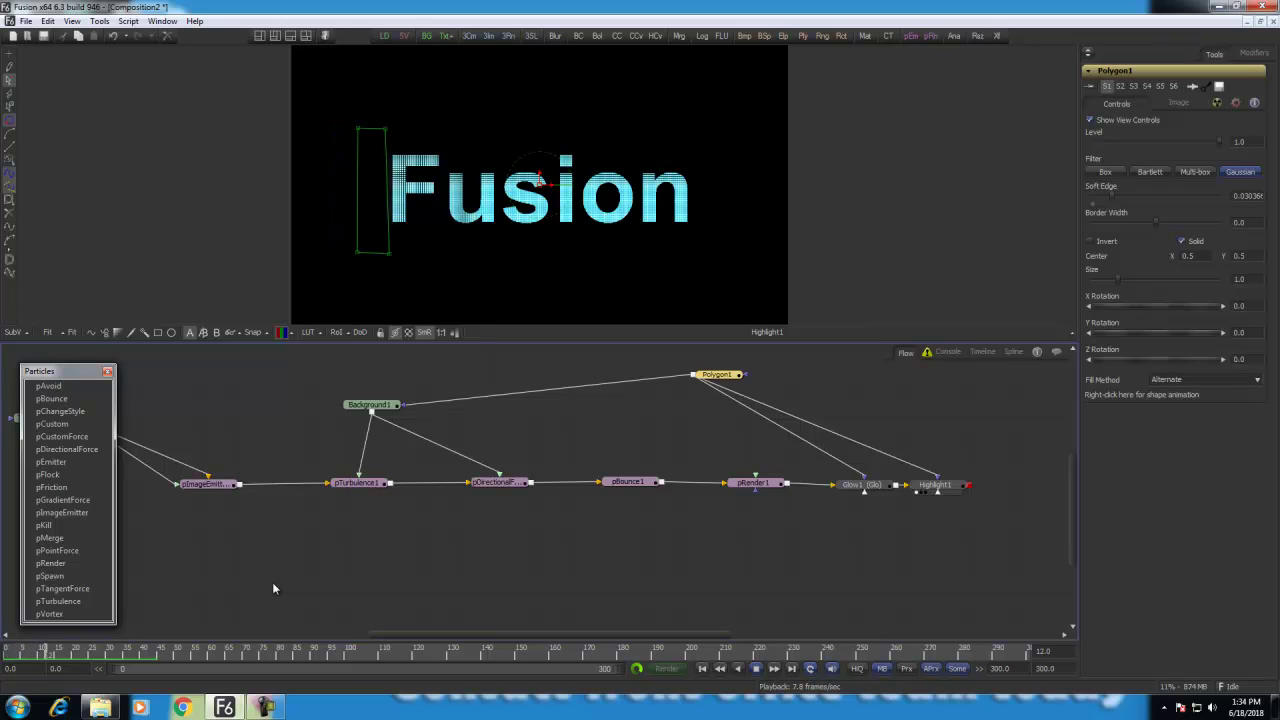
left_click(403, 600)
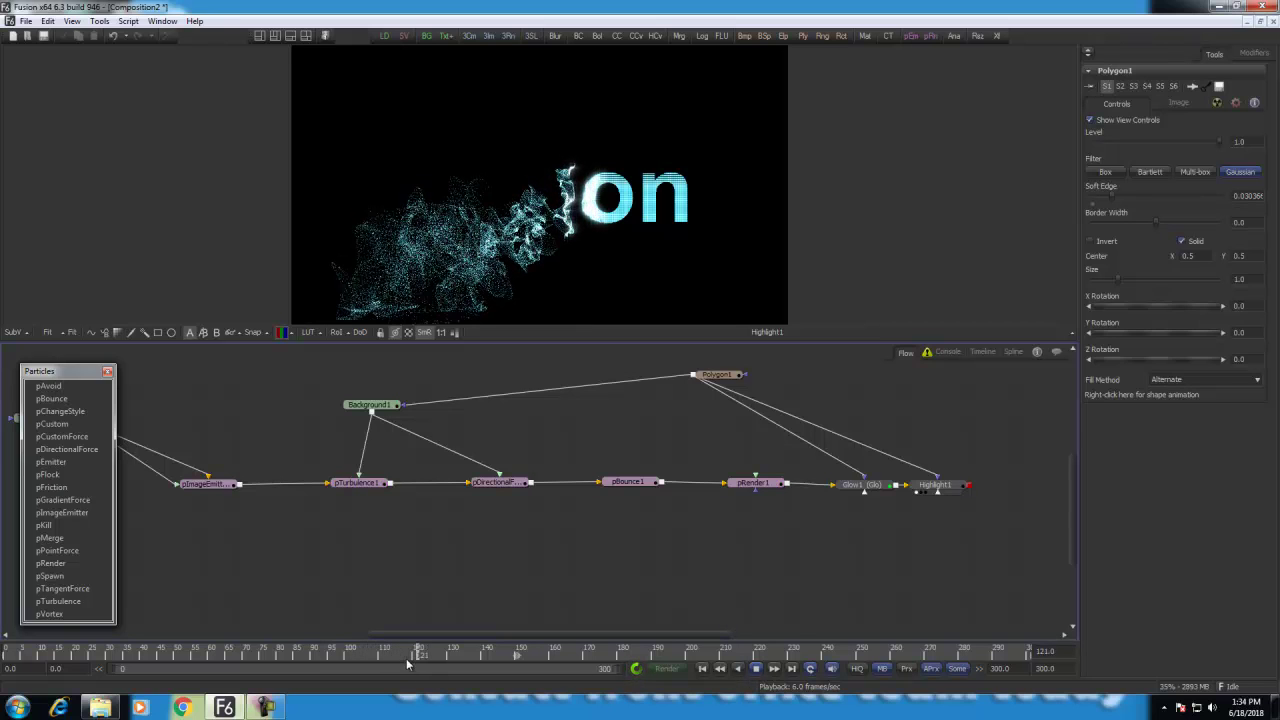
left_click_drag(407, 660, 6, 657)
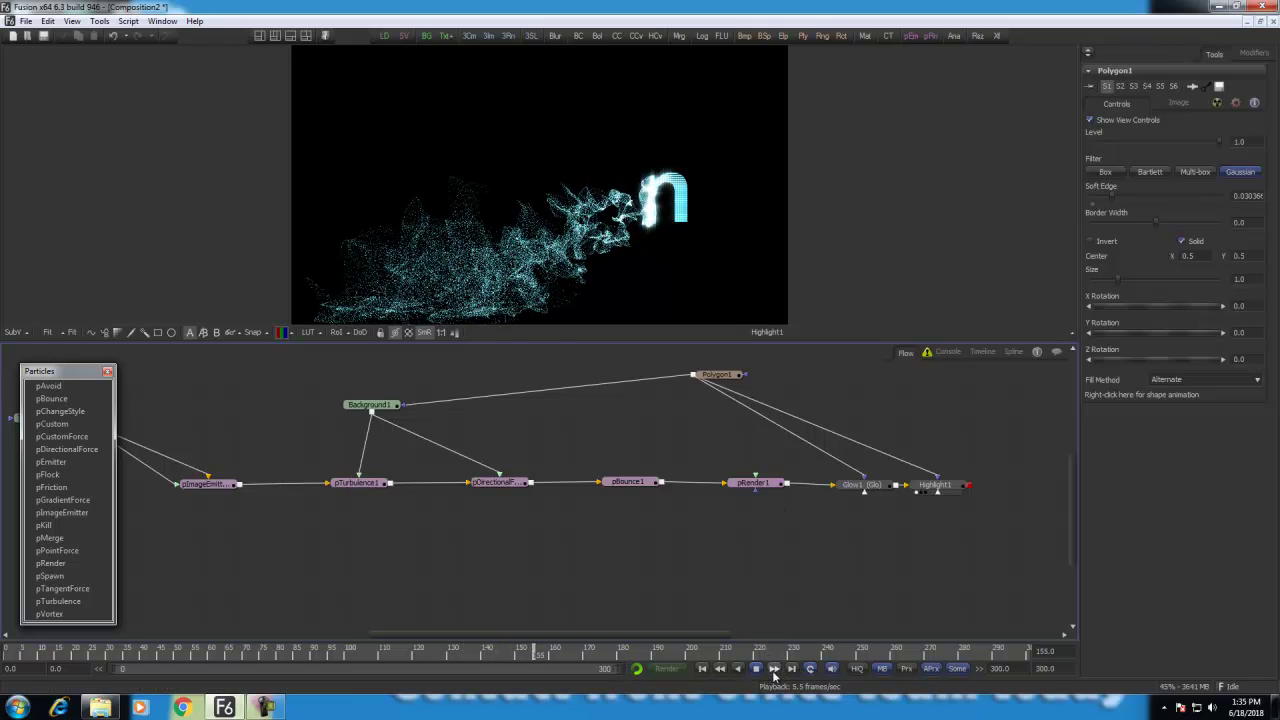
key("space")
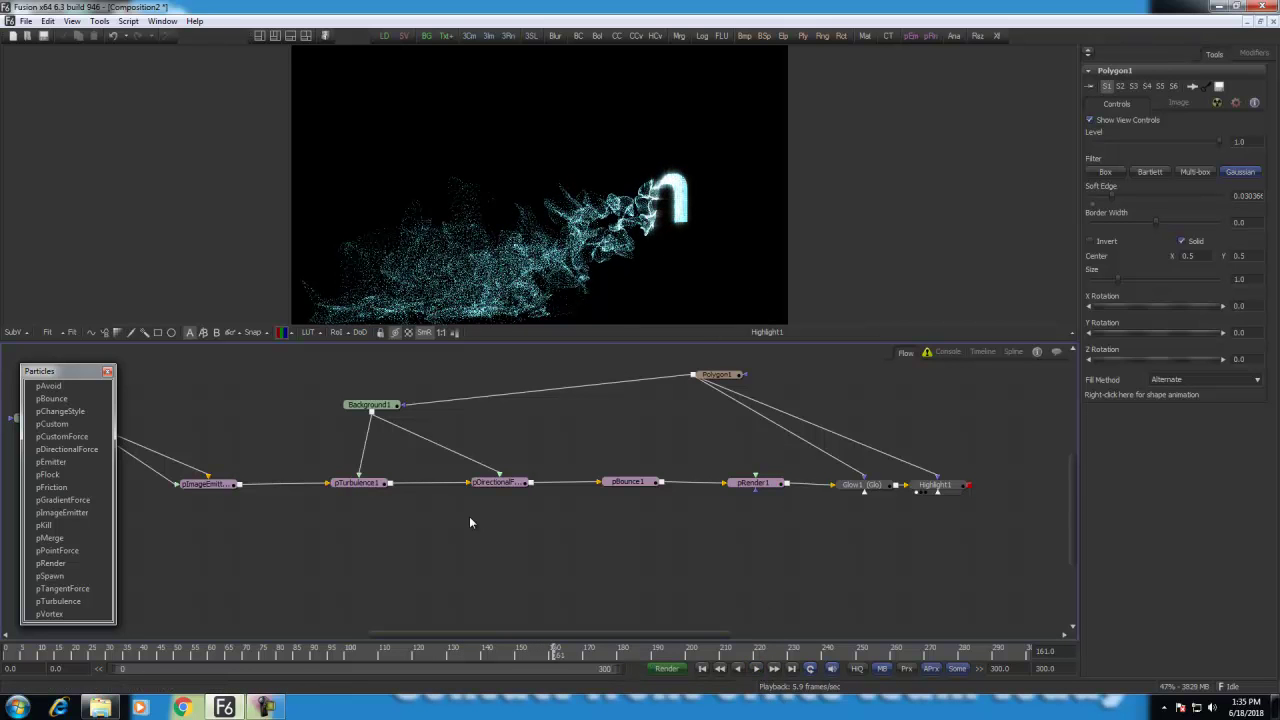
Step: Move the Text1 node closer to its pImageEmitter node and display the text's shading settings
left_click_drag(216, 461, 420, 477)
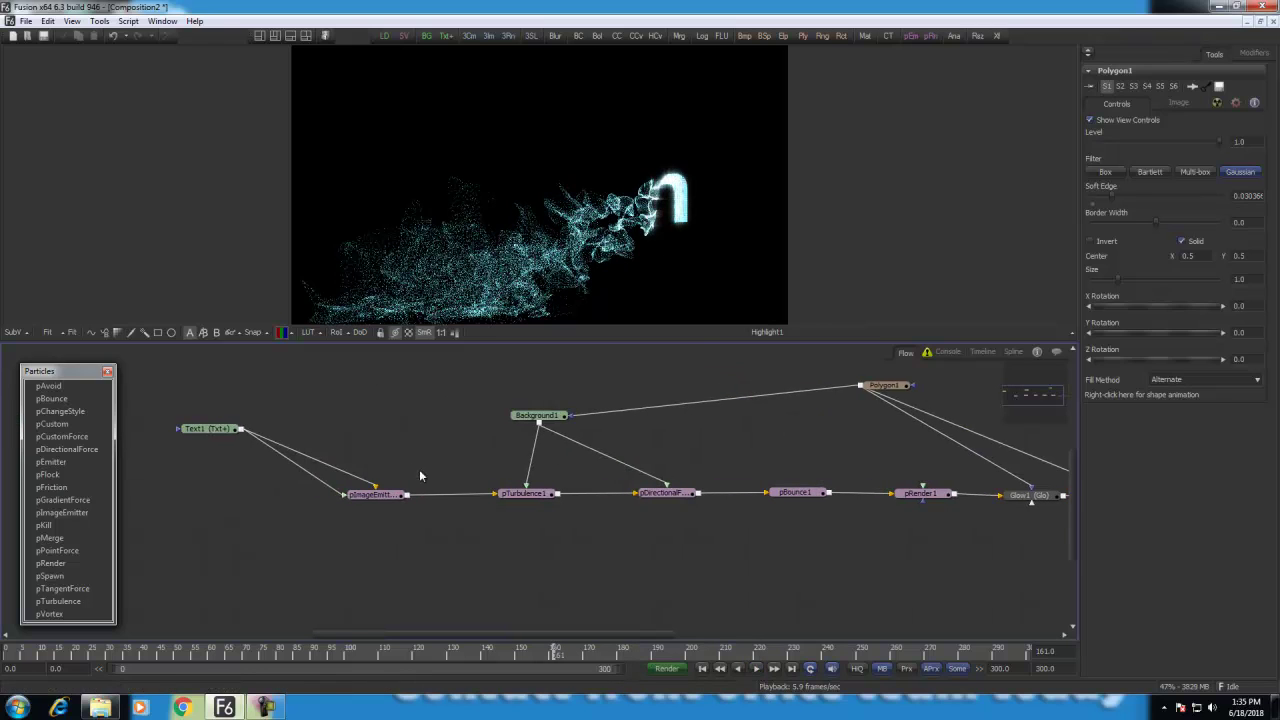
left_click_drag(218, 436, 256, 423)
left_click(256, 423)
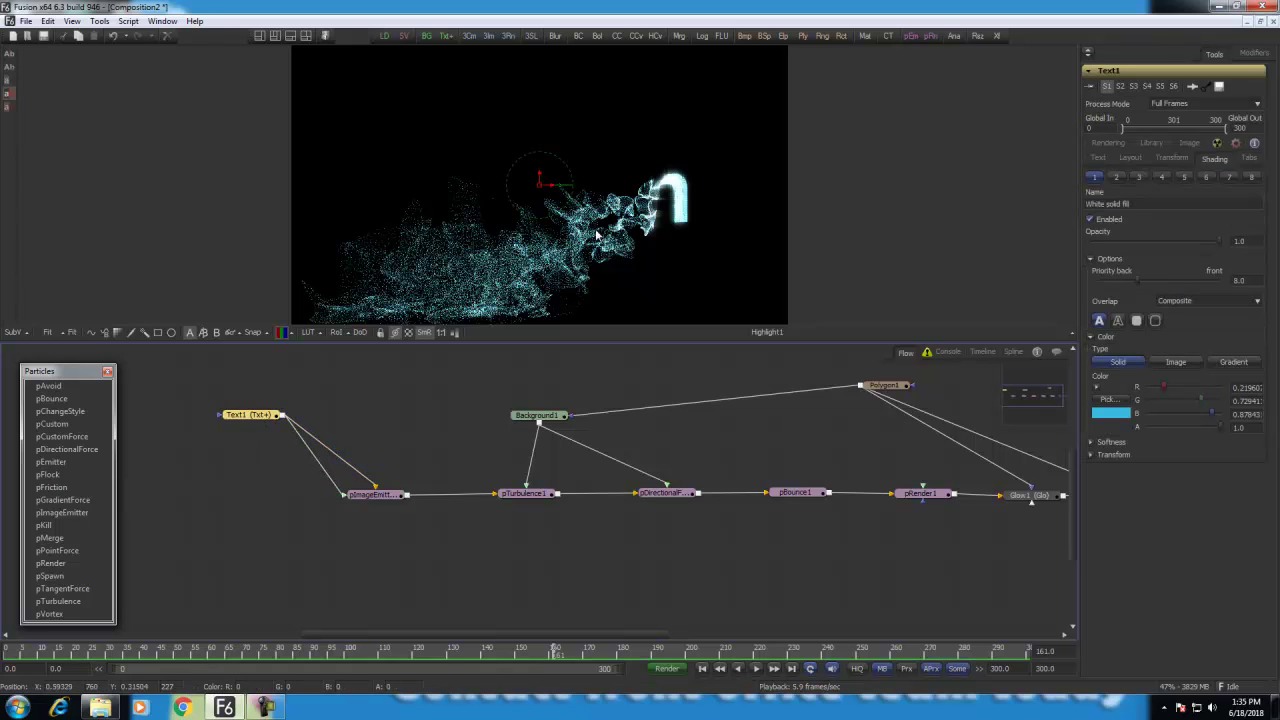
left_click_drag(454, 553, 346, 563)
scroll(346, 563, "down", 1)
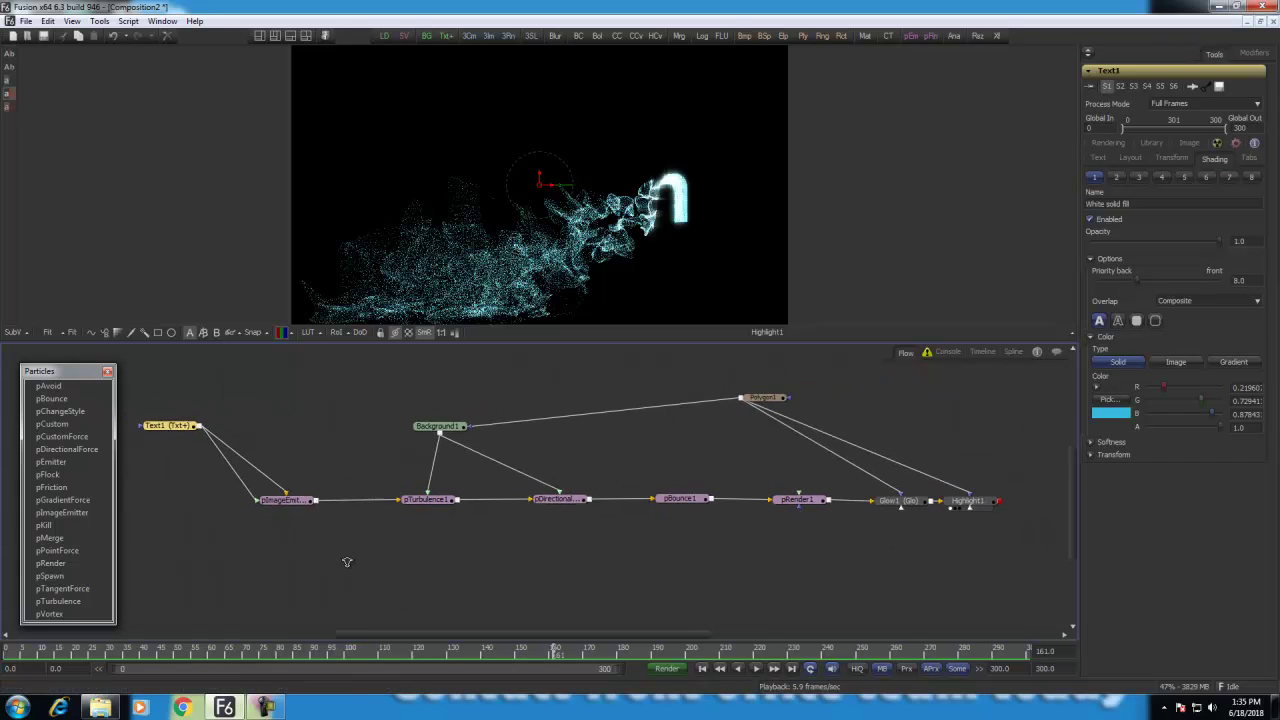
scroll(494, 535, "down", 1)
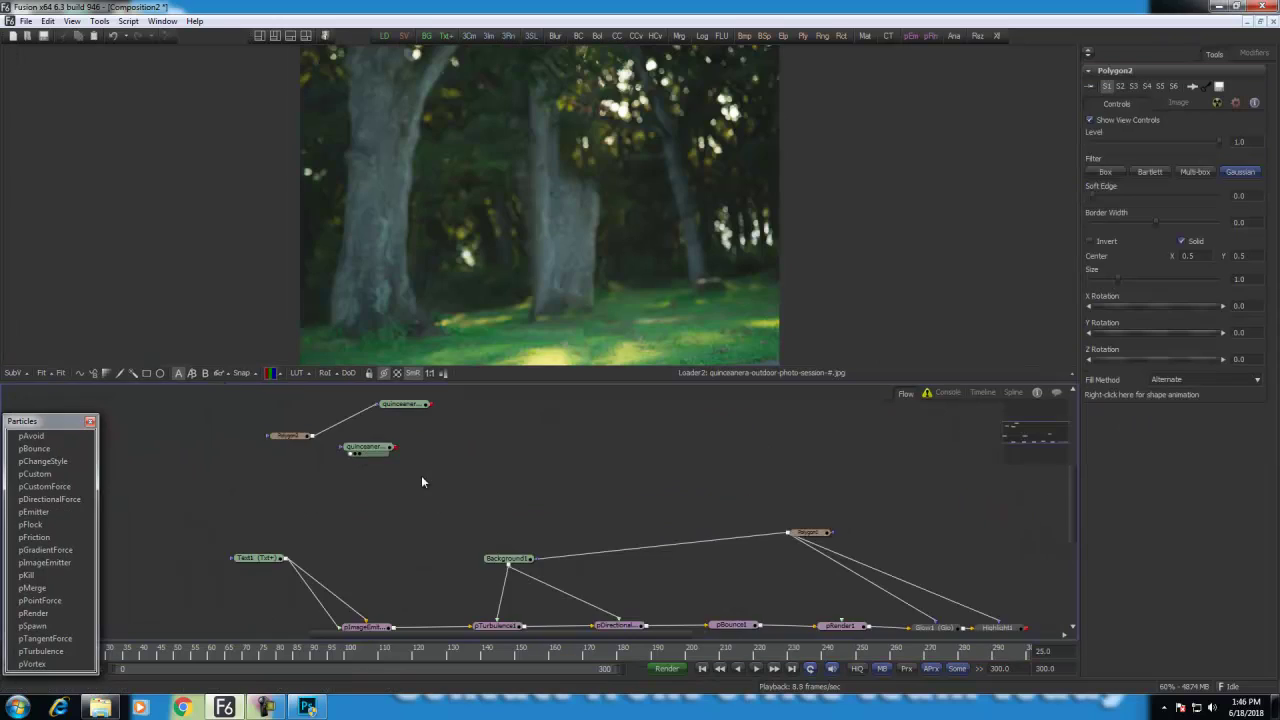
Step: View the Loader2 background and the masked Loader1 image in turn, aligning Polygon2 beside Loader1 and moving Loader2 lower
left_click_drag(423, 480, 437, 514)
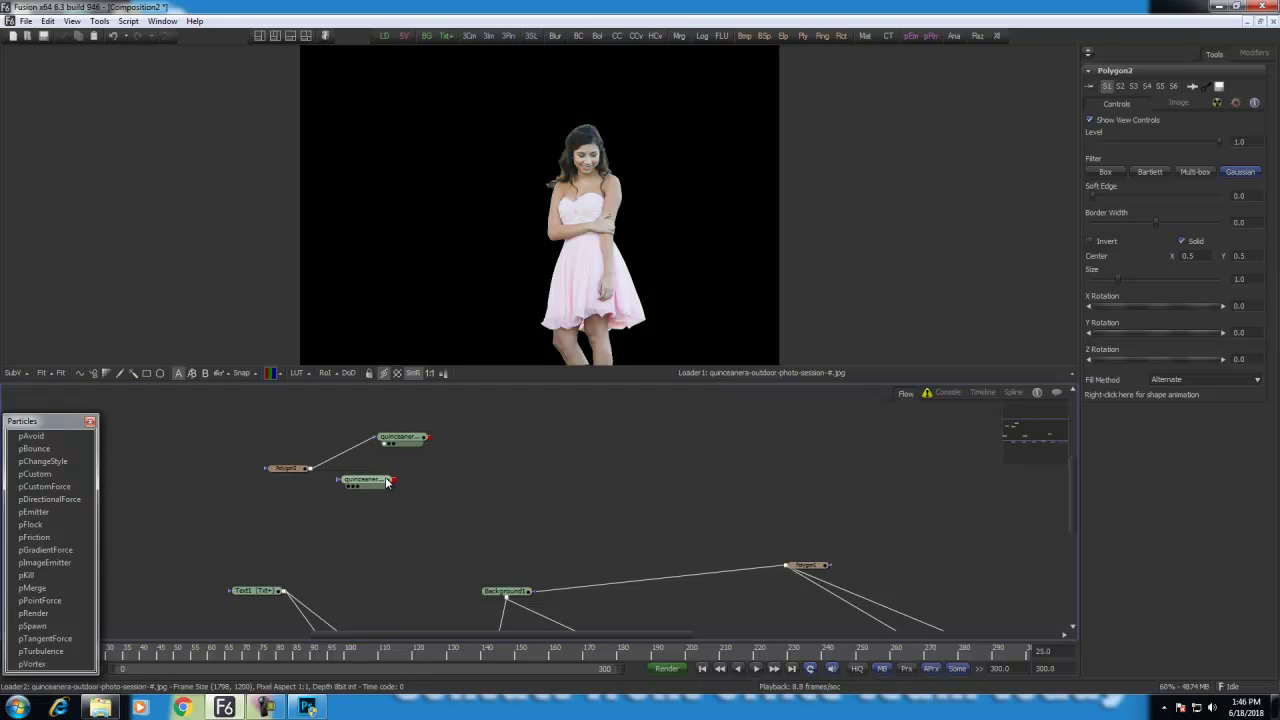
left_click_drag(378, 480, 610, 150)
left_click_drag(300, 468, 305, 465)
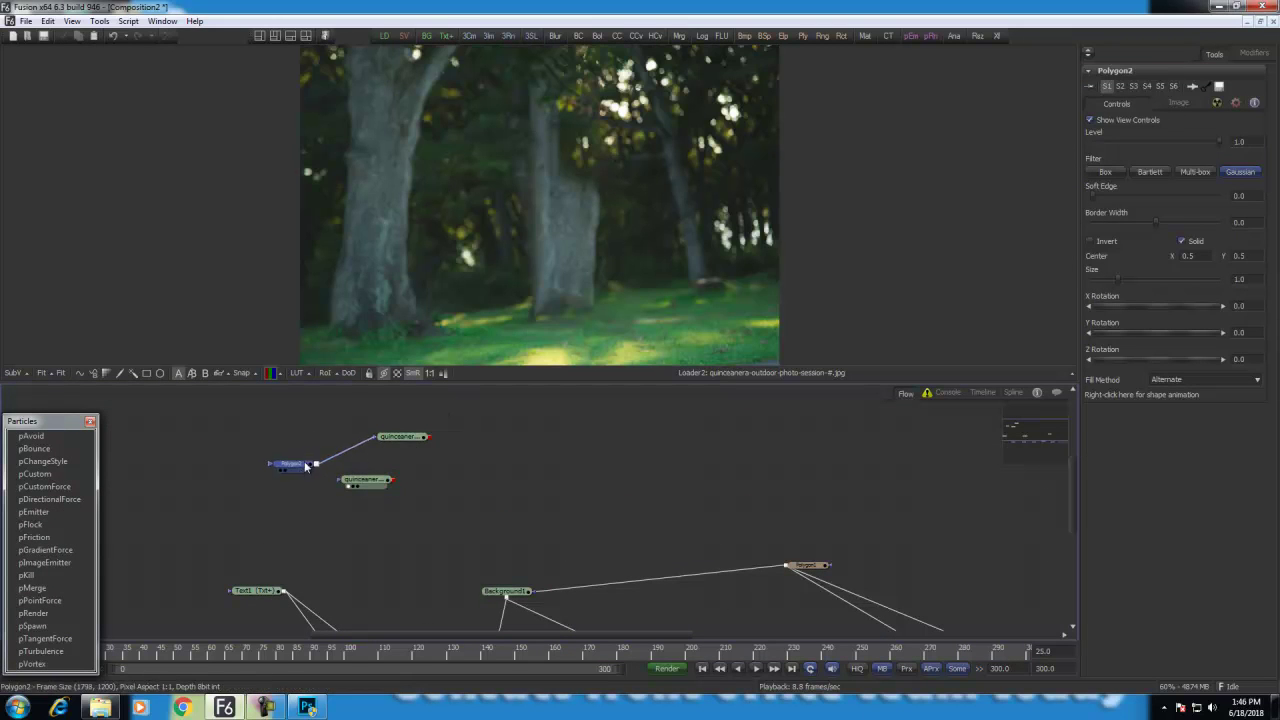
left_click(318, 437)
left_click_drag(400, 437, 496, 288)
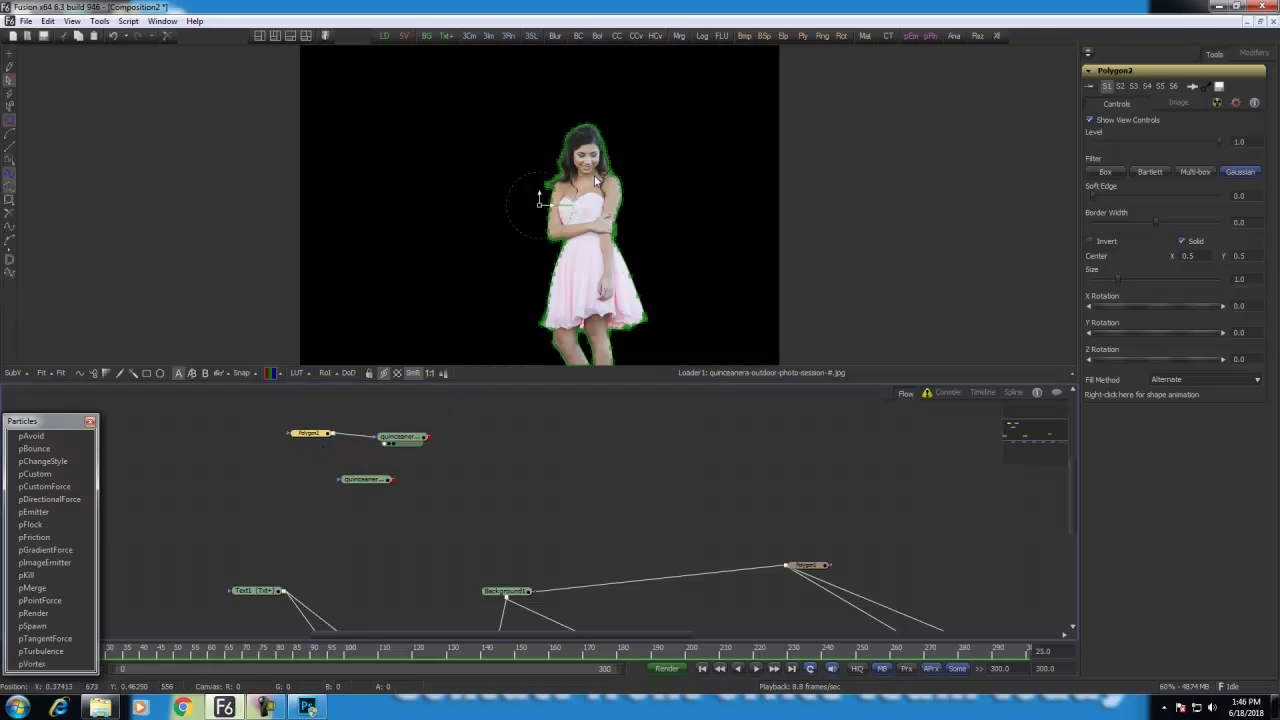
left_click(463, 479)
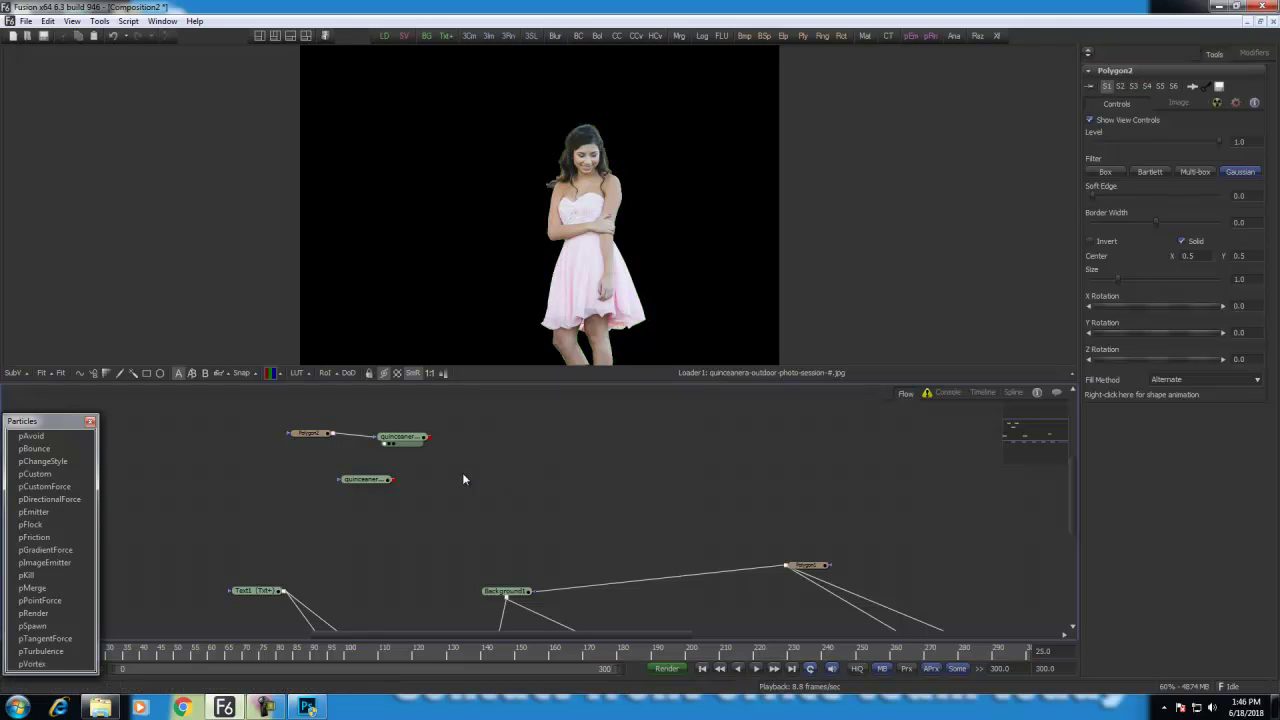
left_click_drag(379, 479, 370, 502)
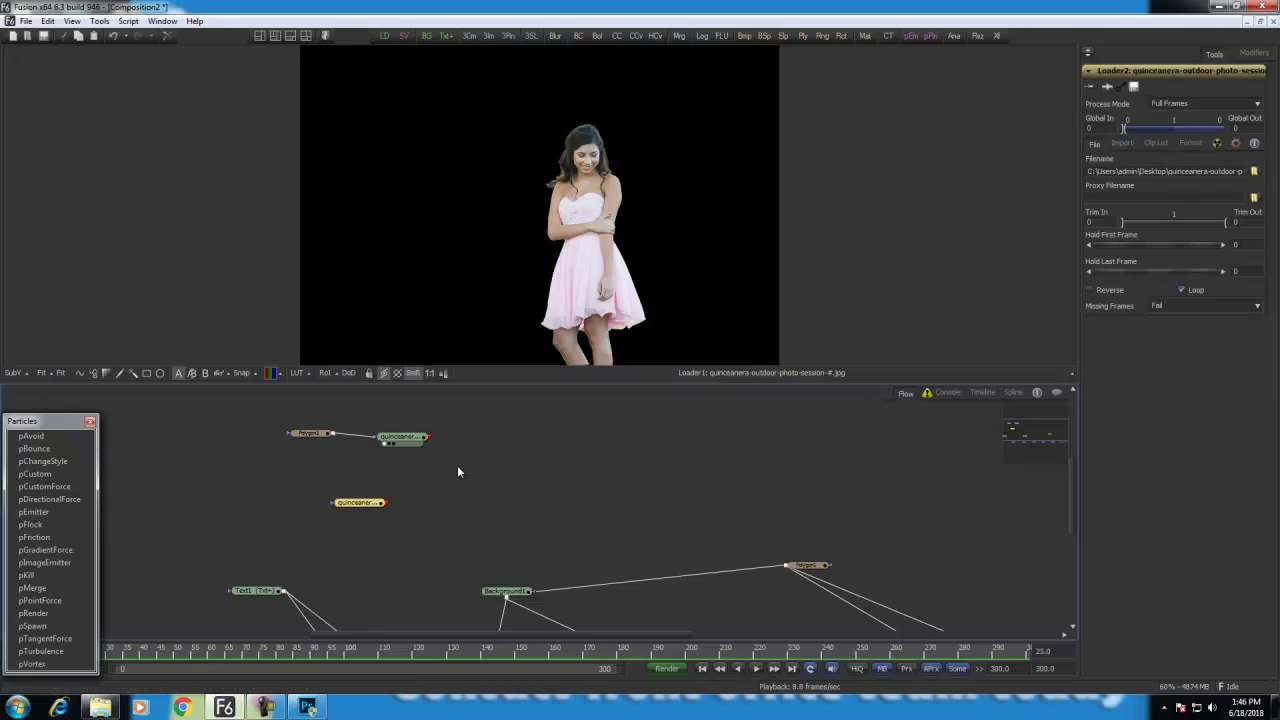
Step: Add a pImageEmitter node followed by a pRender node, and connect Loader1 to the emitter's image input
left_click(214, 649)
left_click(49, 562)
left_click_drag(362, 527, 517, 460)
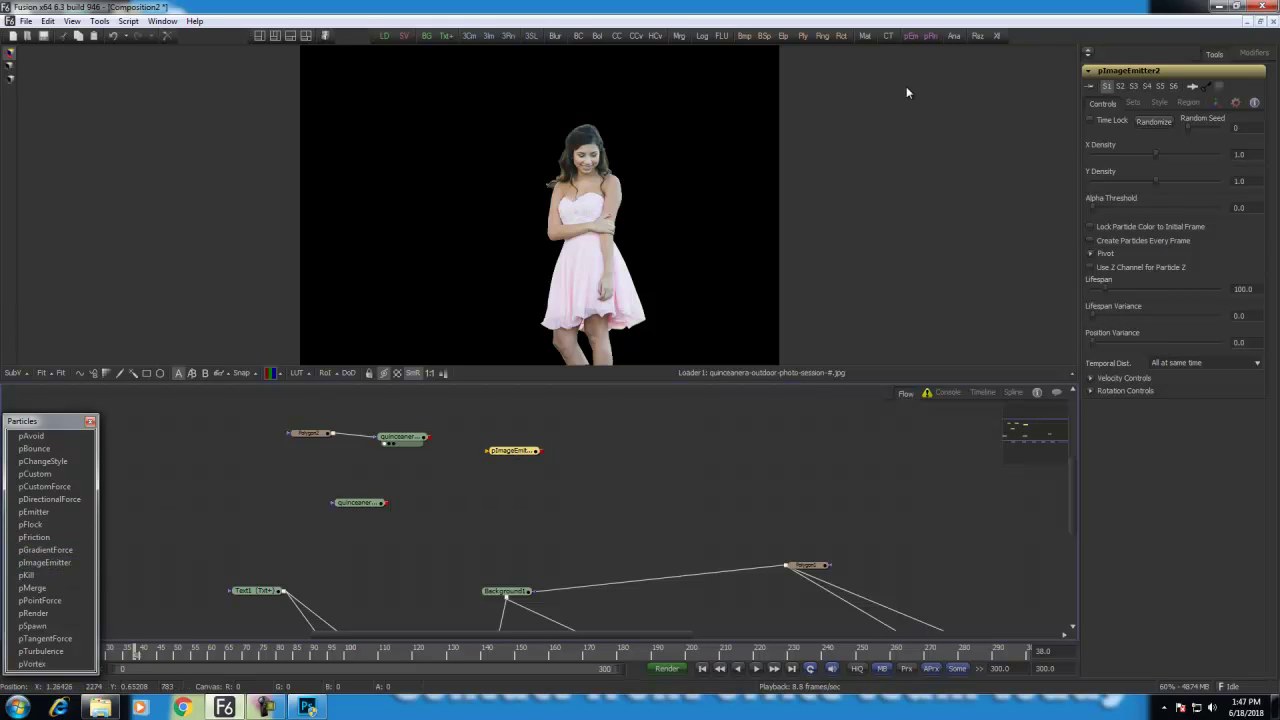
left_click(931, 37)
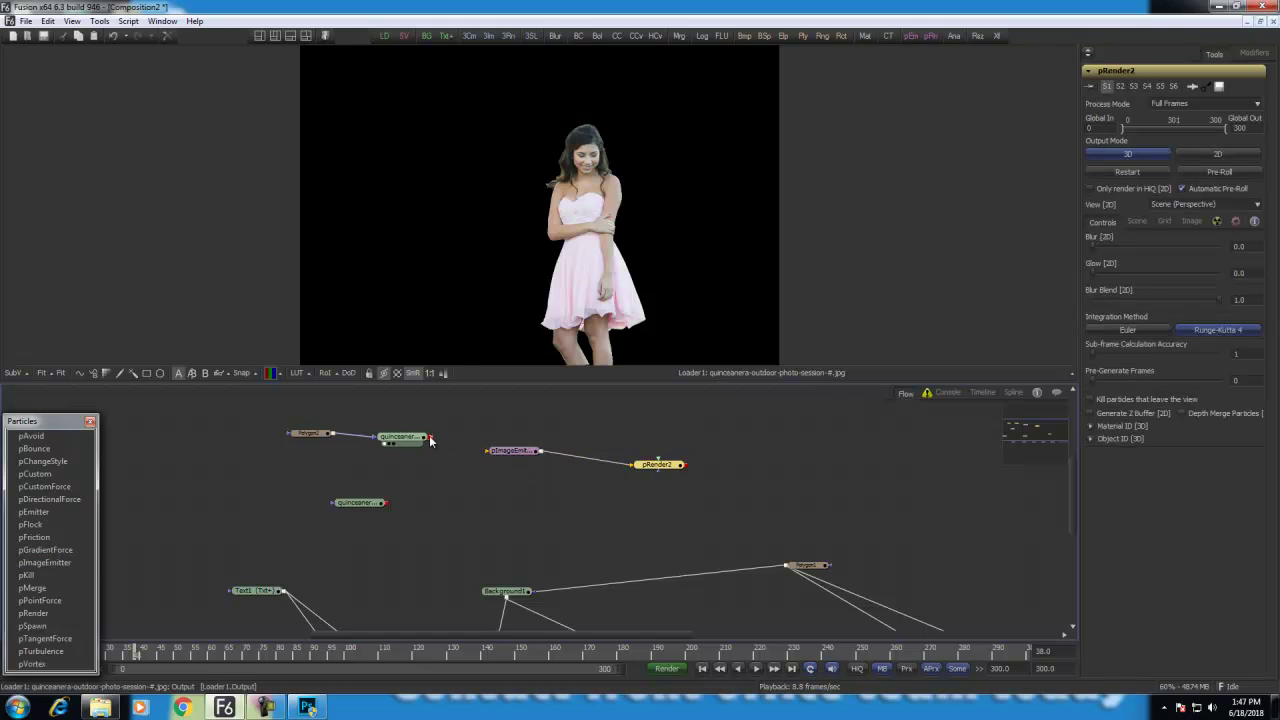
left_click_drag(432, 438, 487, 451)
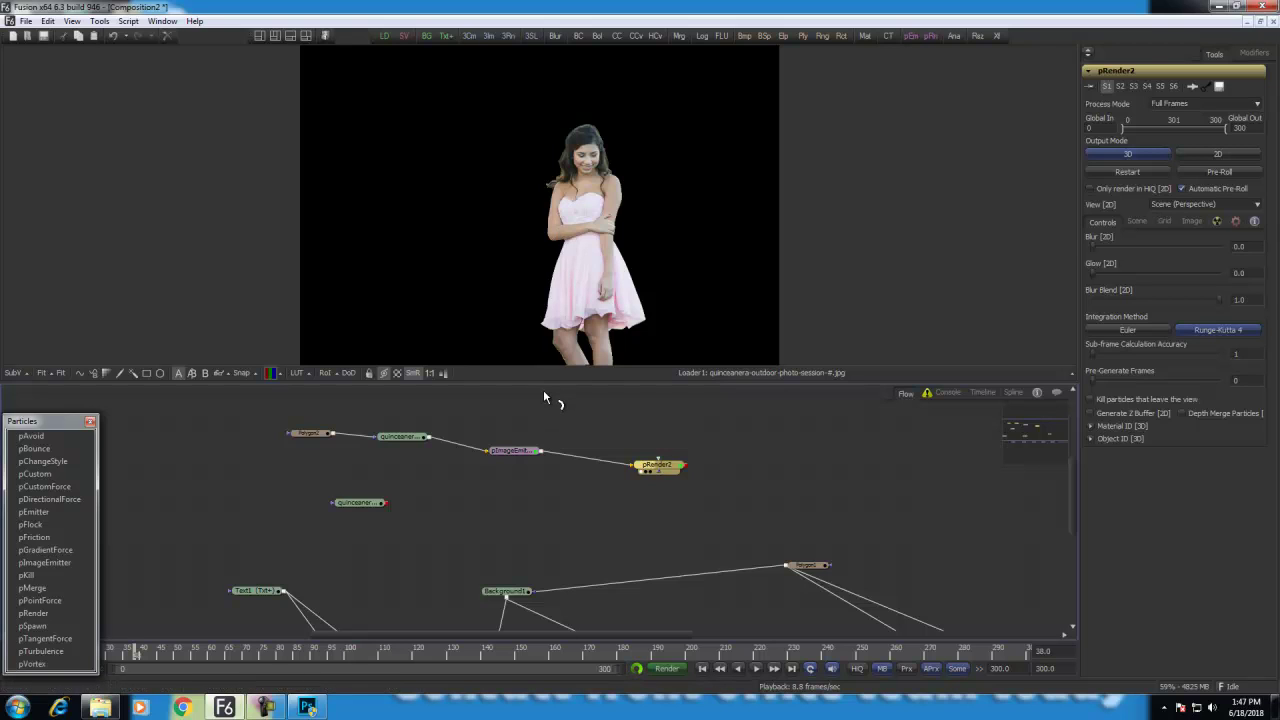
Step: Set pImageEmitter2's region to Bitmap and connect Loader1 as its region bitmap
left_click(518, 450)
left_click(1188, 103)
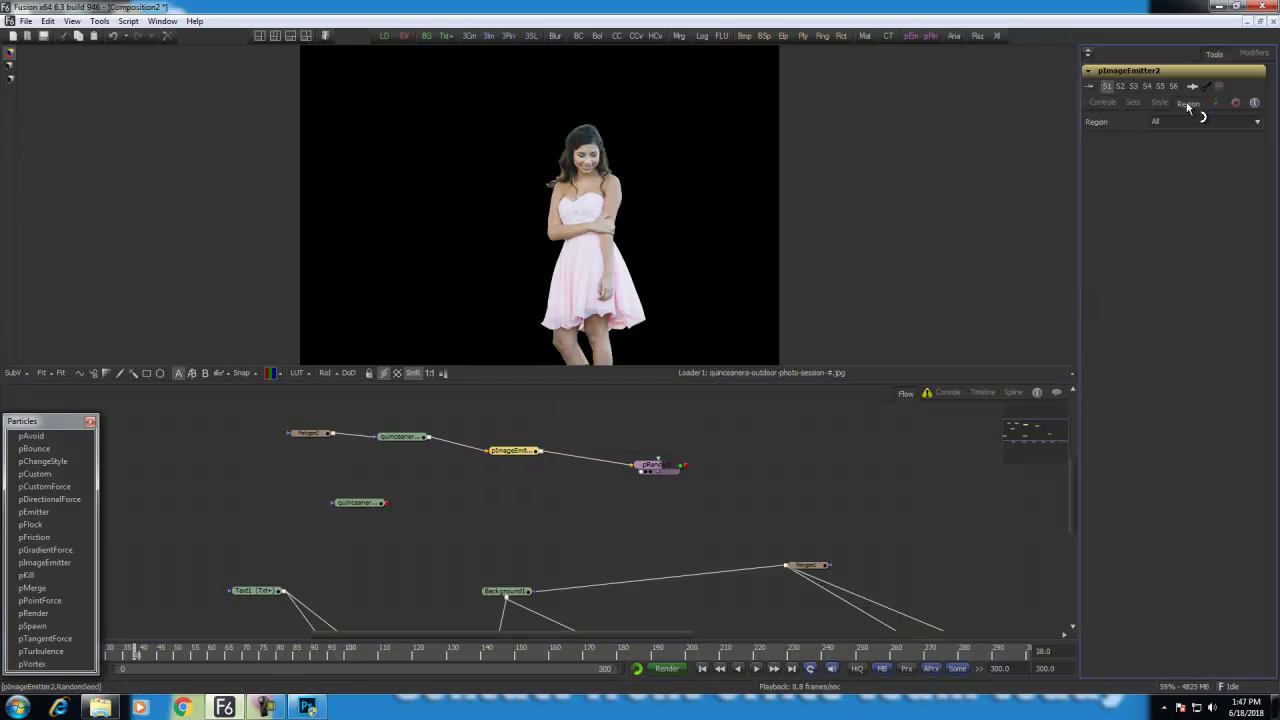
left_click(1177, 121)
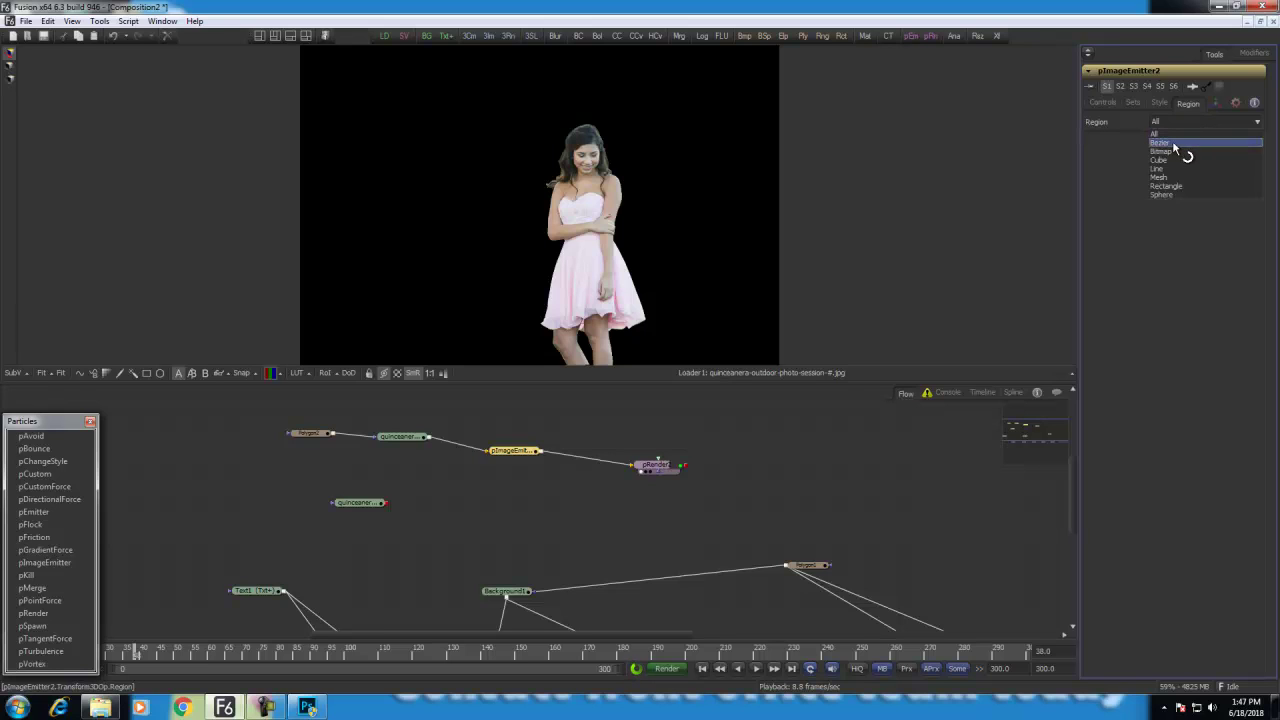
left_click(1170, 150)
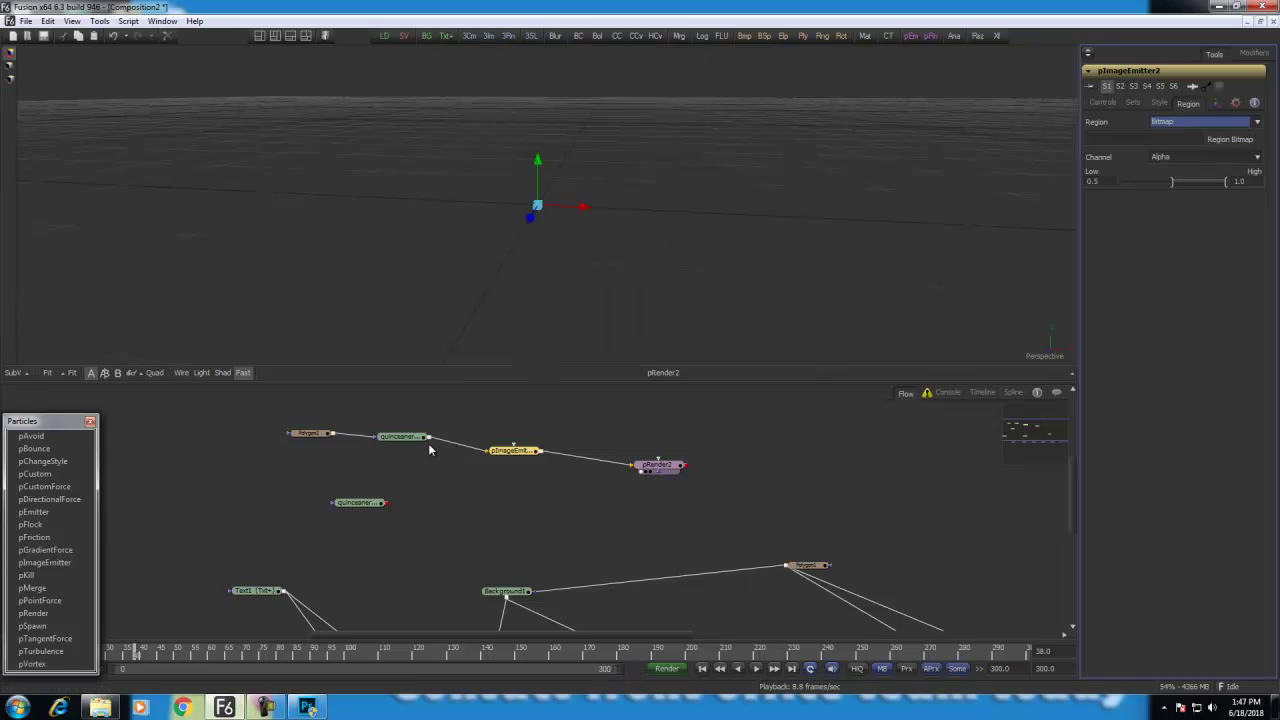
left_click_drag(428, 437, 513, 445)
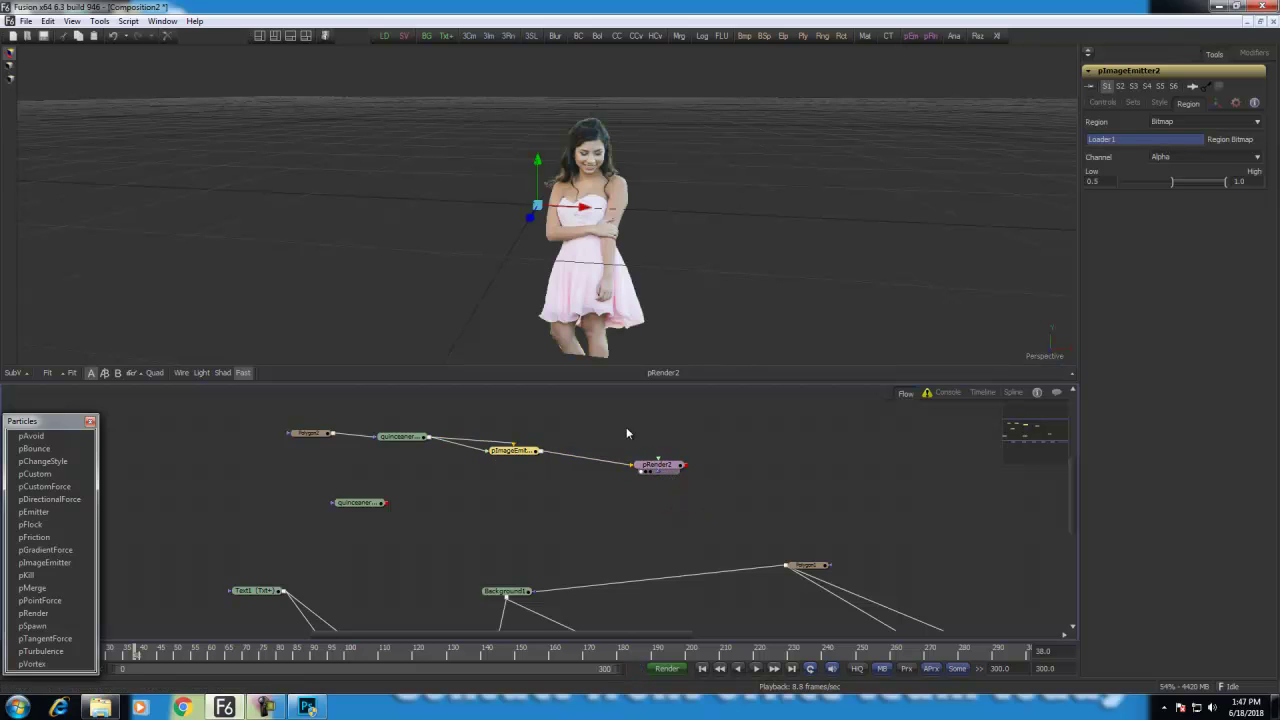
Step: Inspect the woman's particle image in 3D and play the opening frames to preview it
left_click_drag(633, 333, 622, 216)
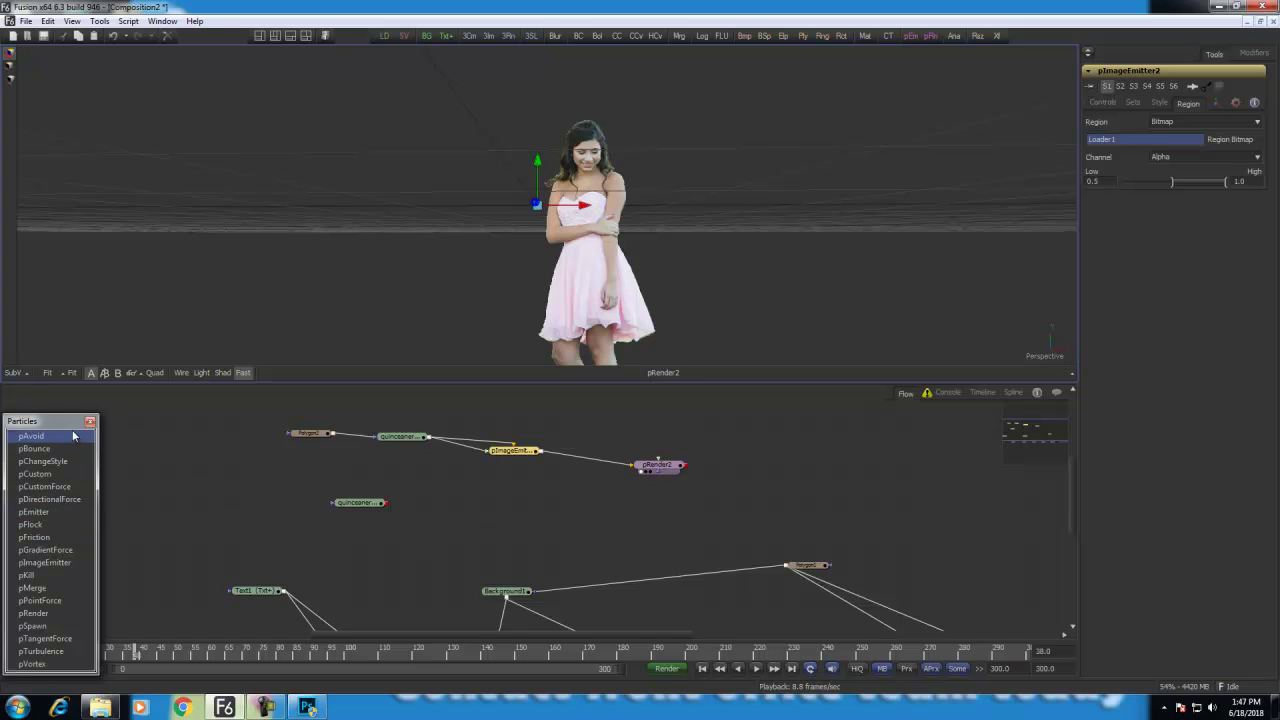
left_click_drag(55, 421, 77, 301)
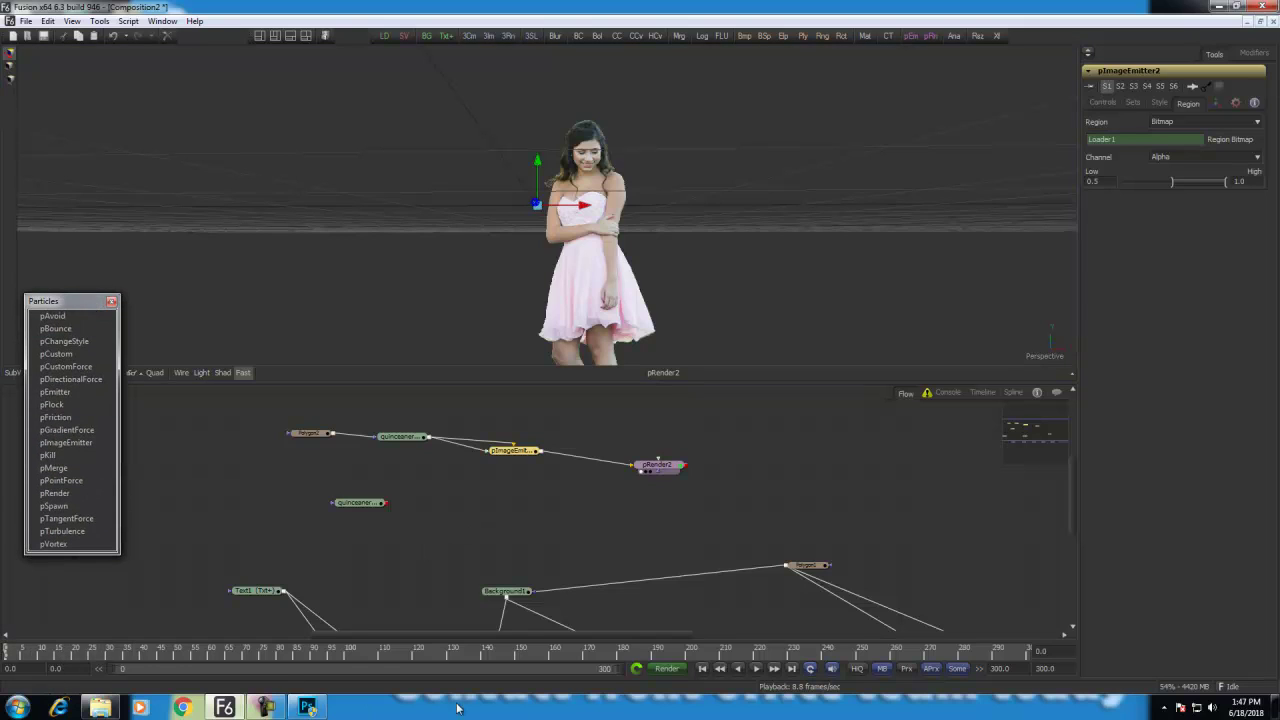
left_click(758, 672)
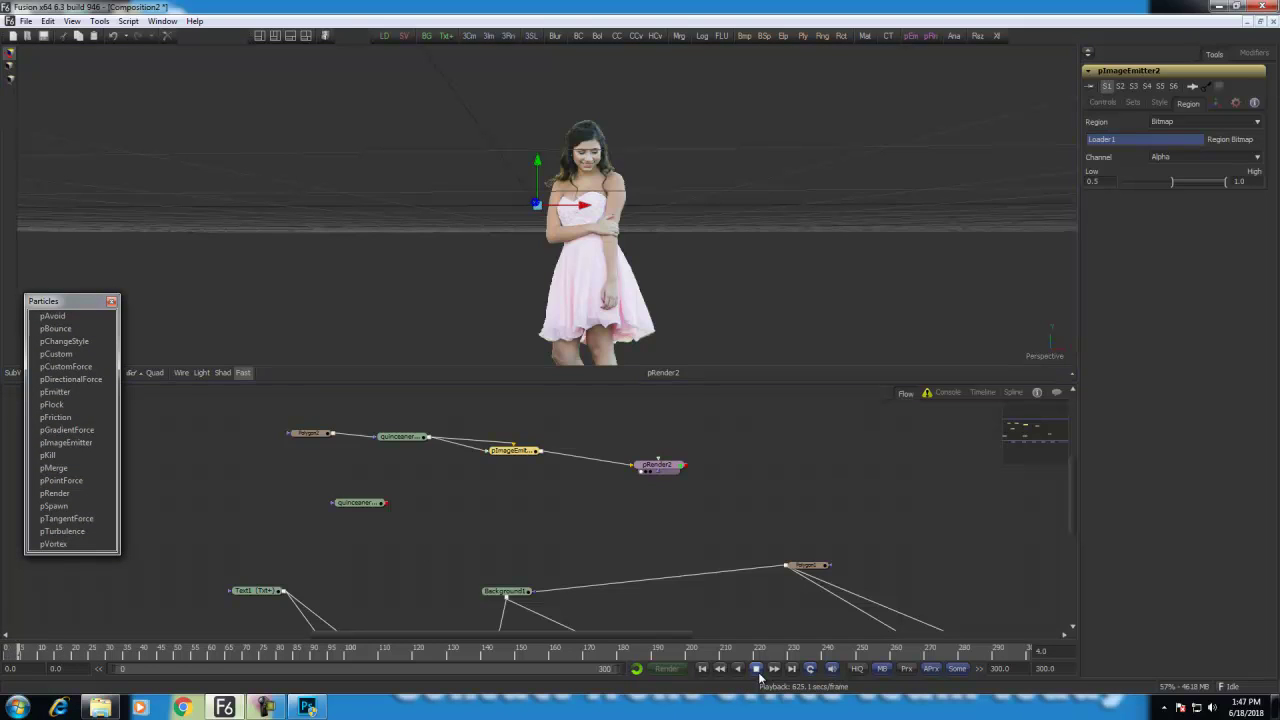
left_click(758, 672)
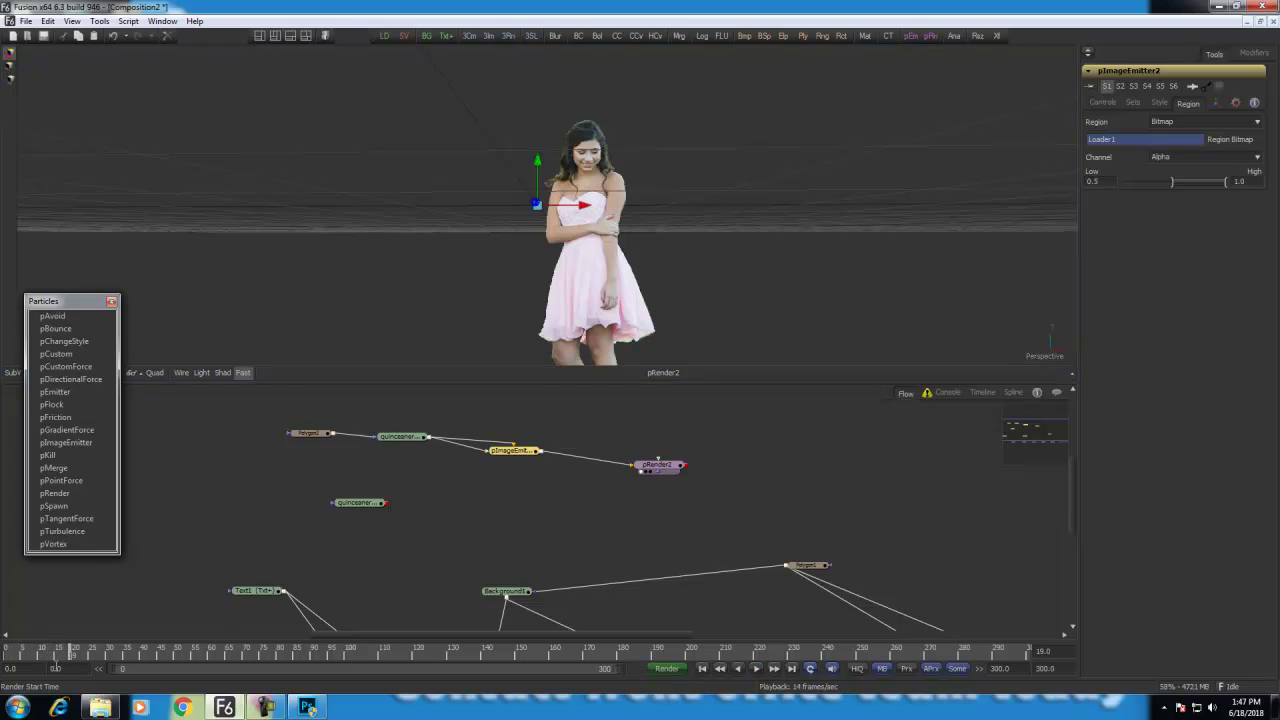
left_click(57, 652)
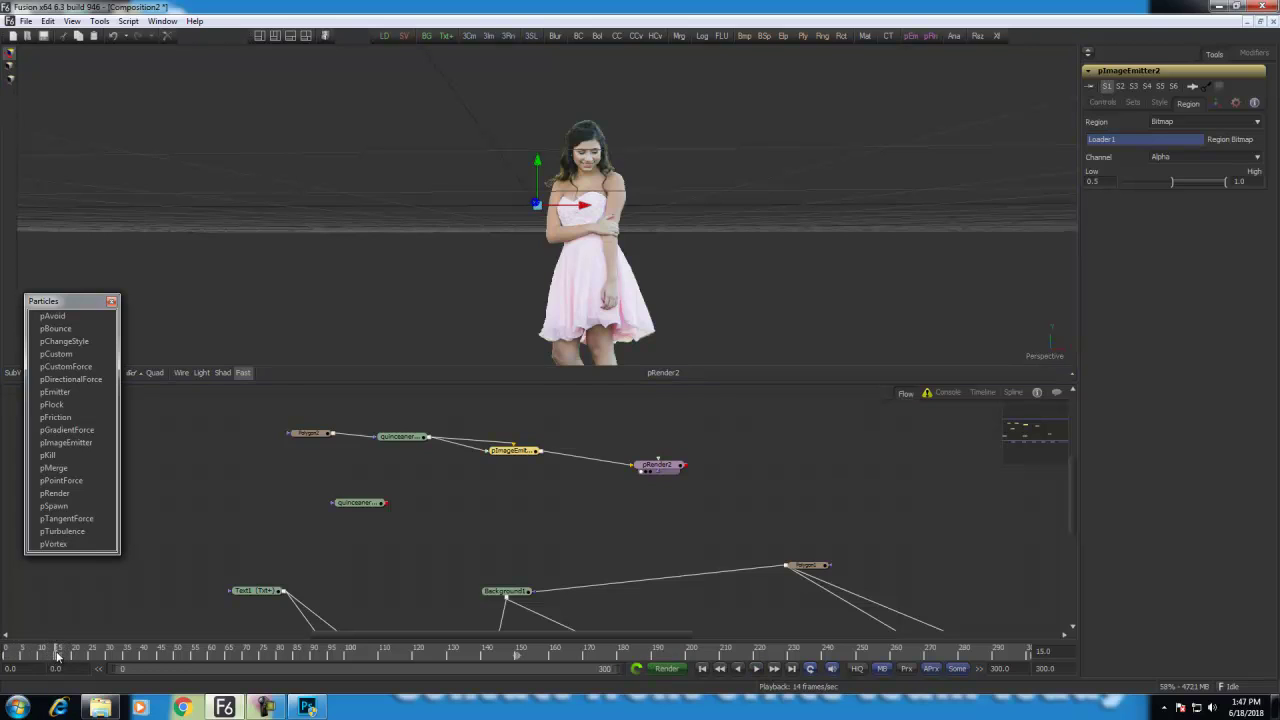
Step: Insert a pTurbulence node between pImageEmitter2 and pRender2, space out pRender2 and preview the animation up to frame 77
left_click(66, 530)
left_click_drag(655, 468, 685, 459)
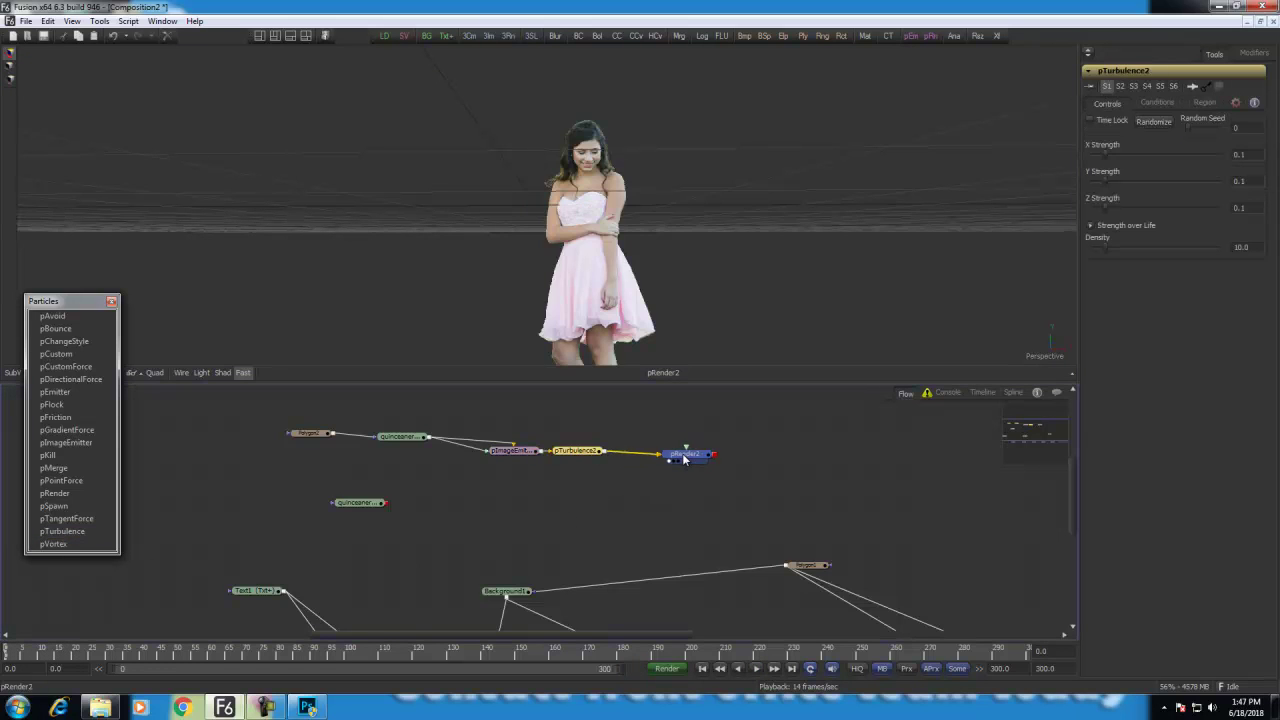
left_click(685, 459)
left_click(758, 669)
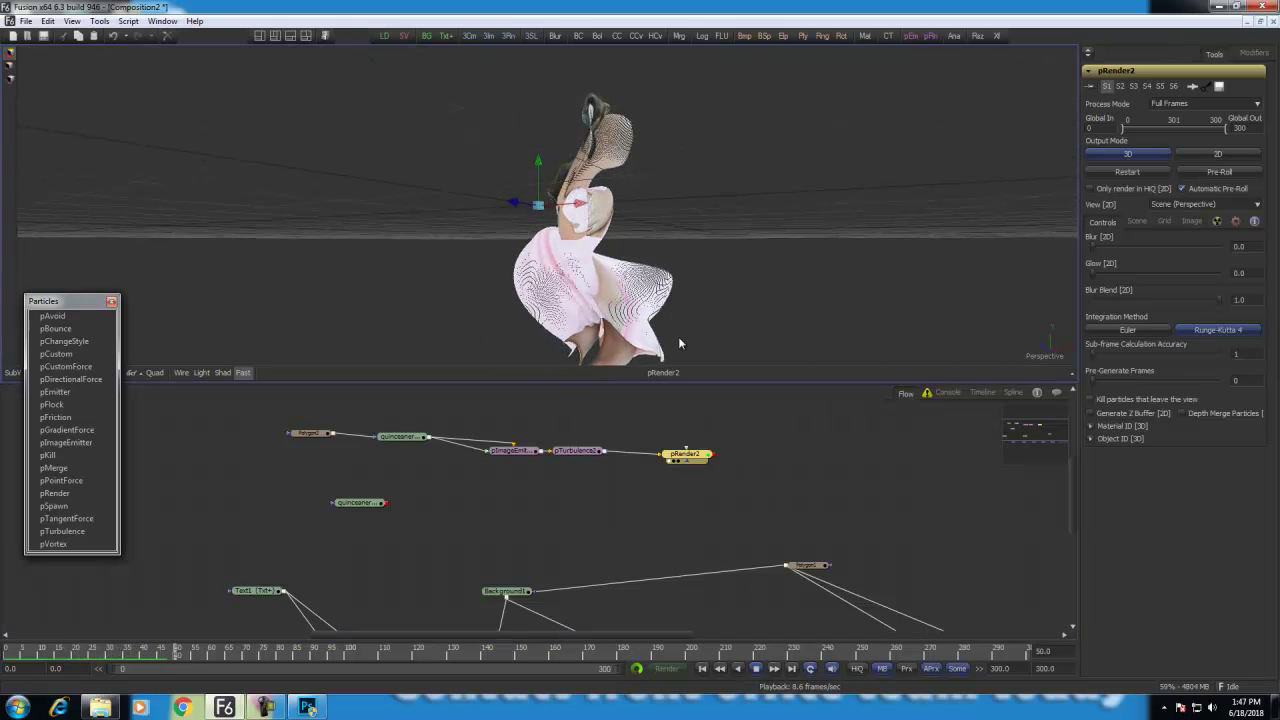
left_click(756, 668)
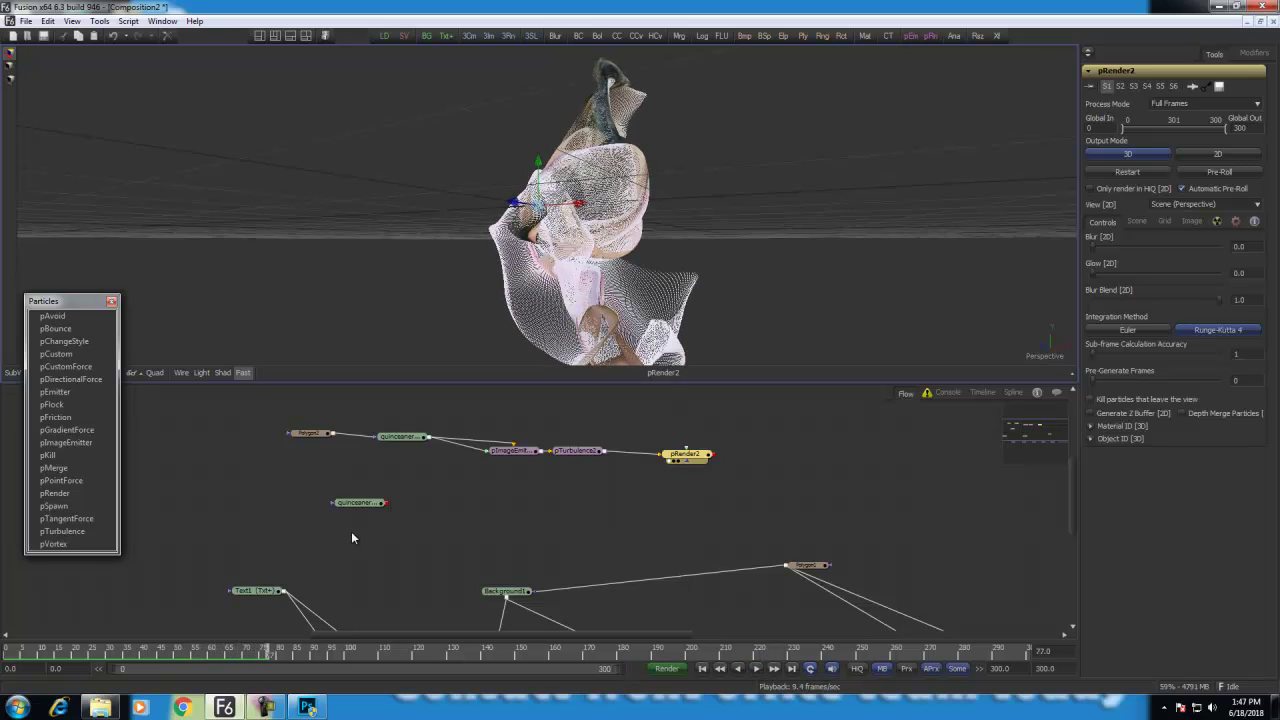
Step: Try pTurbulence2's density at about 42.4, inspect the scattered particles, and reduce it to about 27.7
left_click_drag(541, 505, 480, 486)
left_click(503, 452)
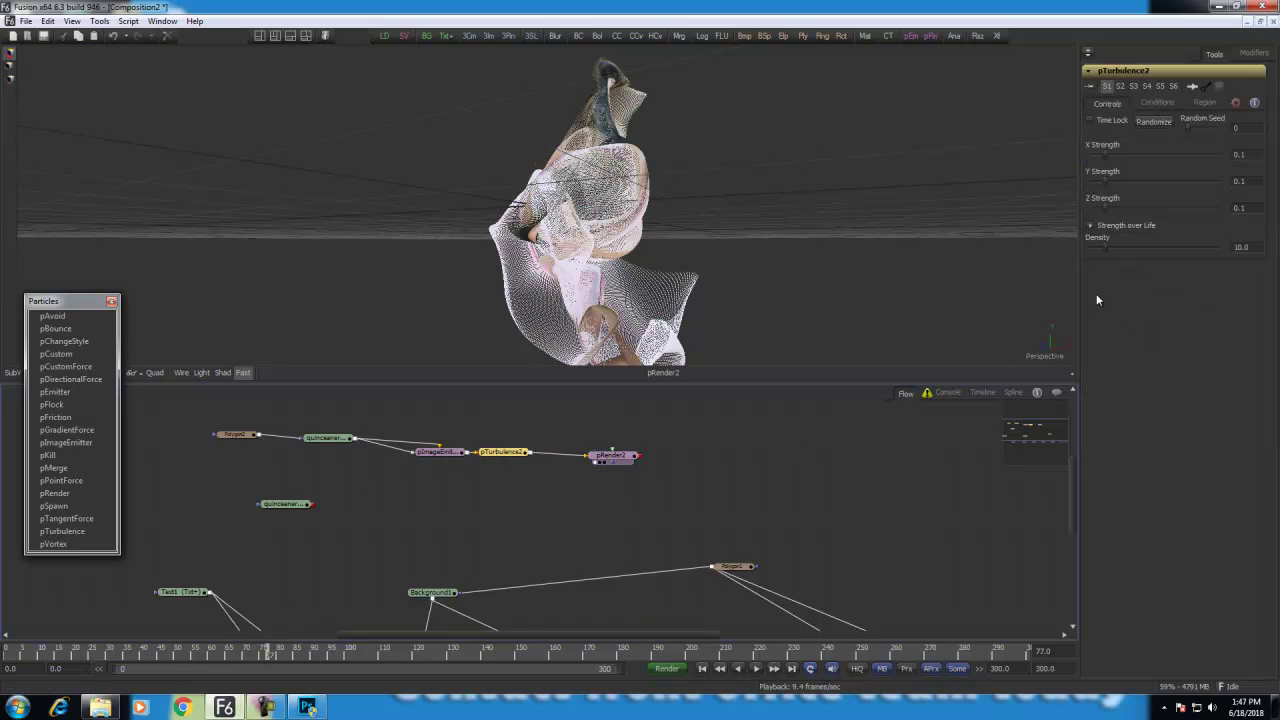
left_click_drag(1106, 249, 1145, 248)
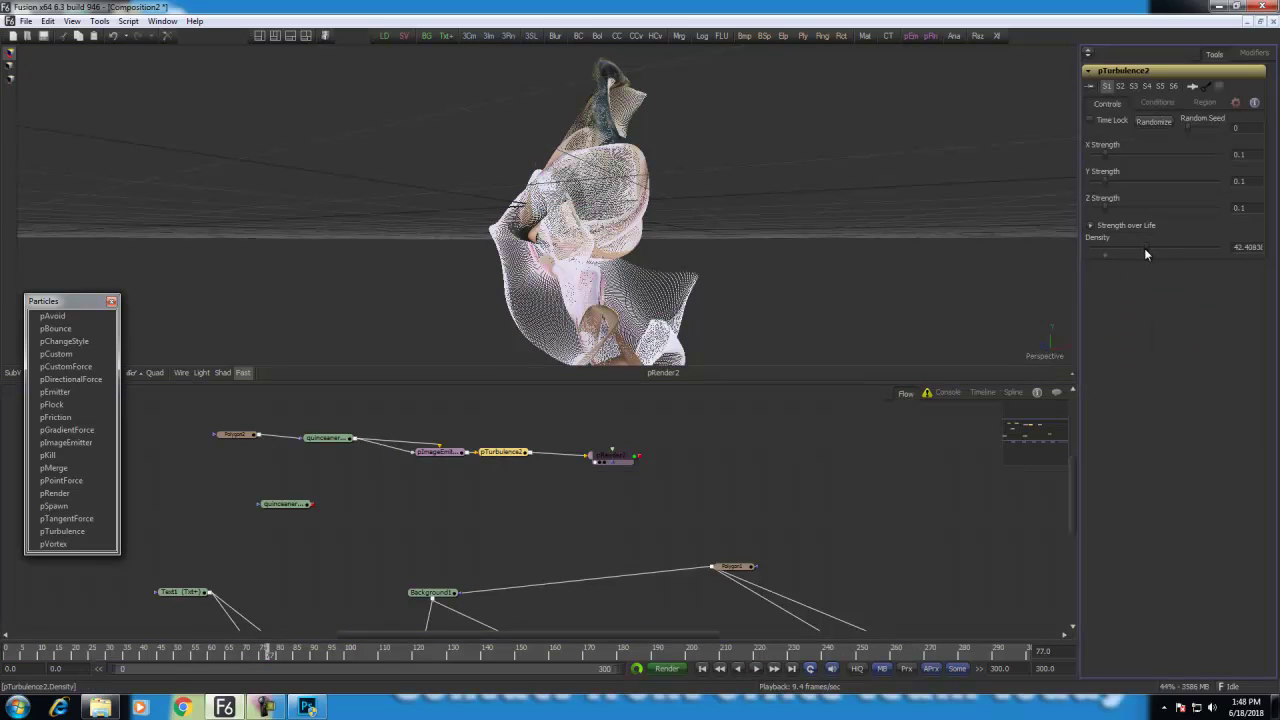
left_click_drag(810, 218, 378, 236)
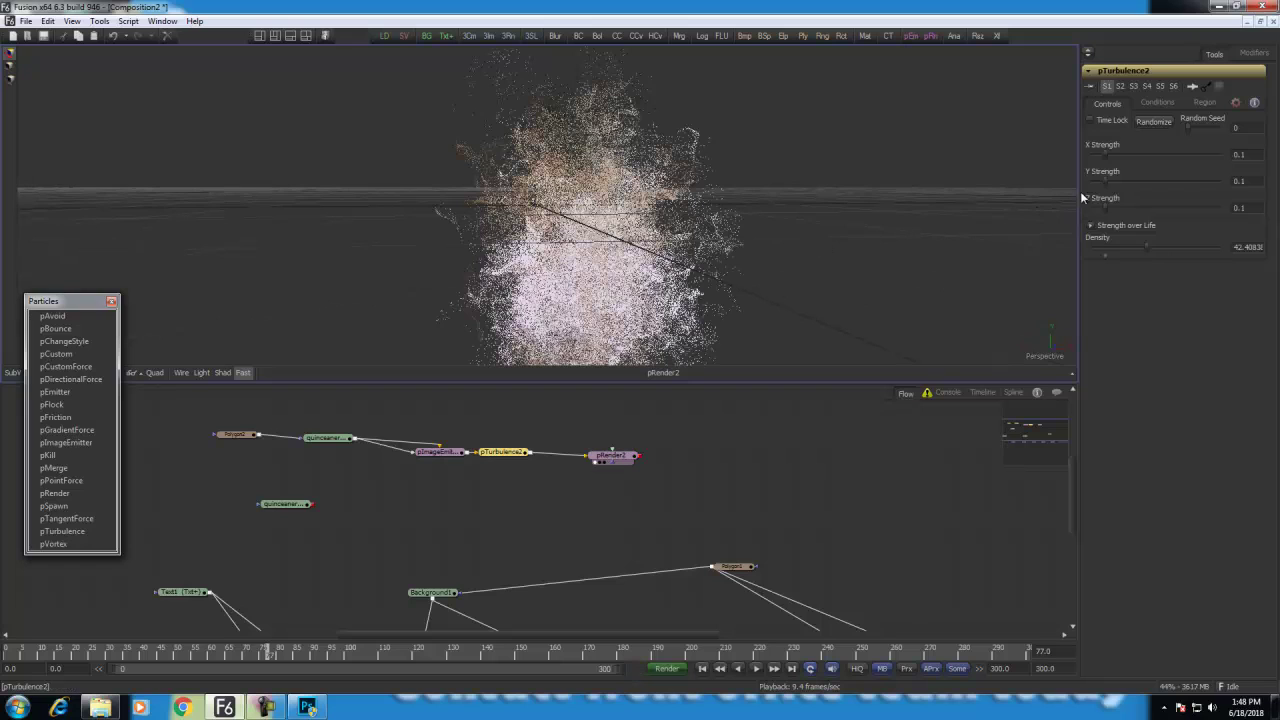
left_click_drag(1150, 251, 1129, 255)
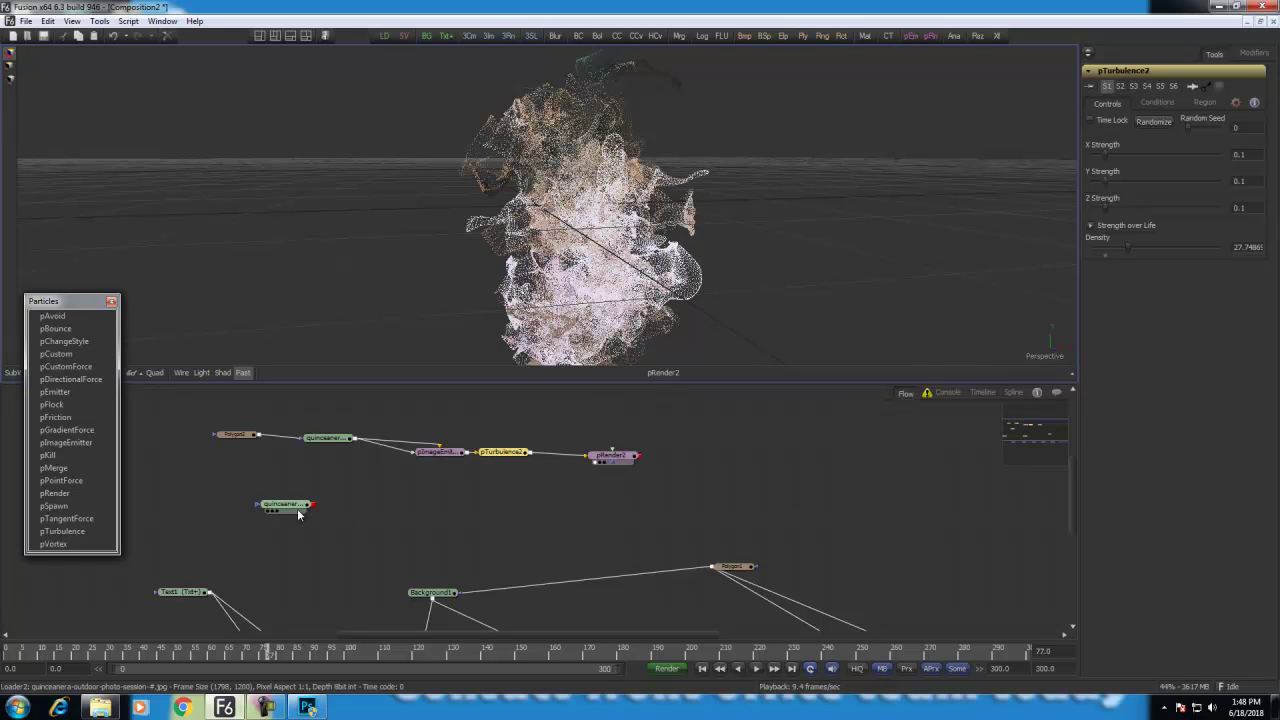
Step: Merge pRender2, switched to 2D output, over the Loader2 clean background photo and view the Merge1 composite
left_click_drag(300, 508, 547, 533)
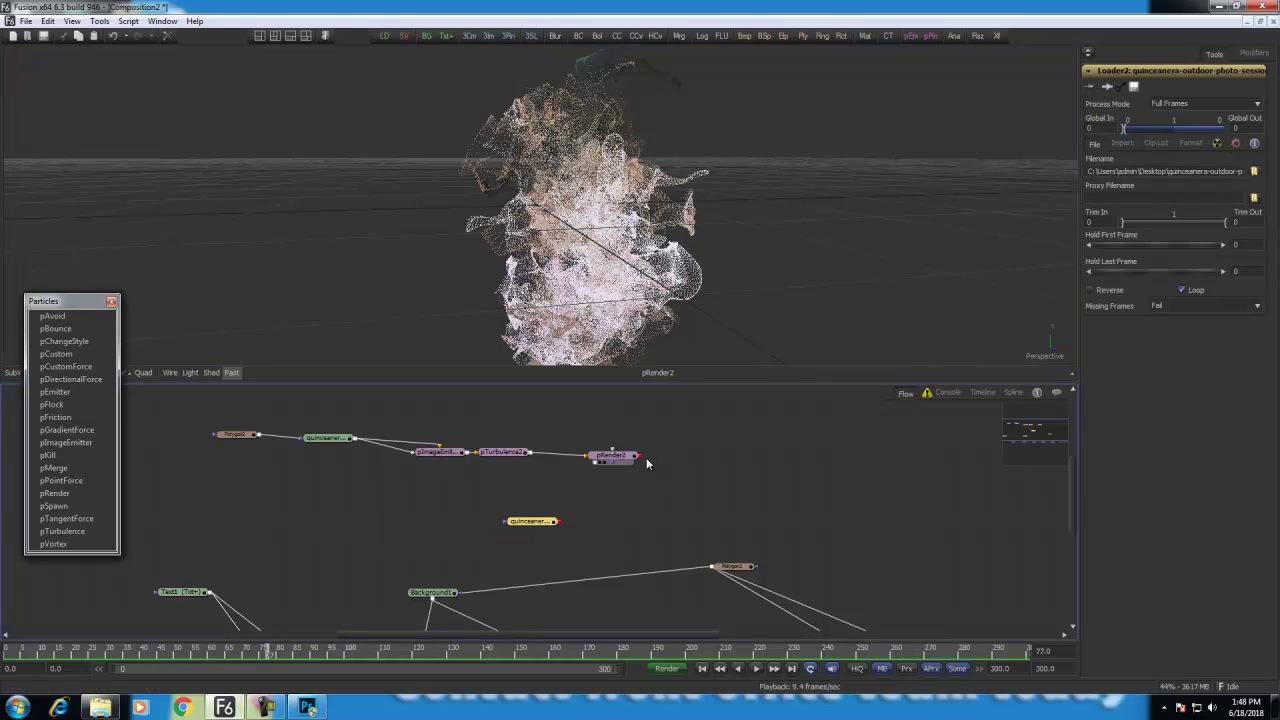
left_click_drag(640, 457, 560, 524)
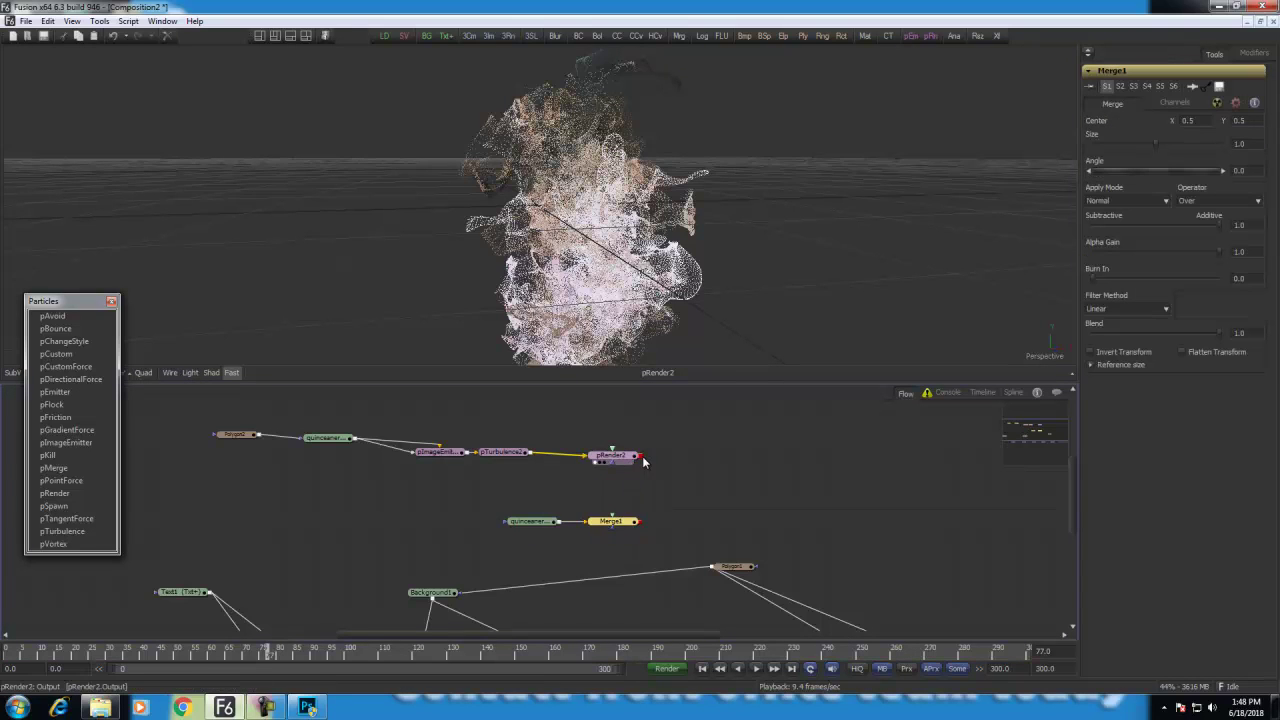
left_click(620, 456)
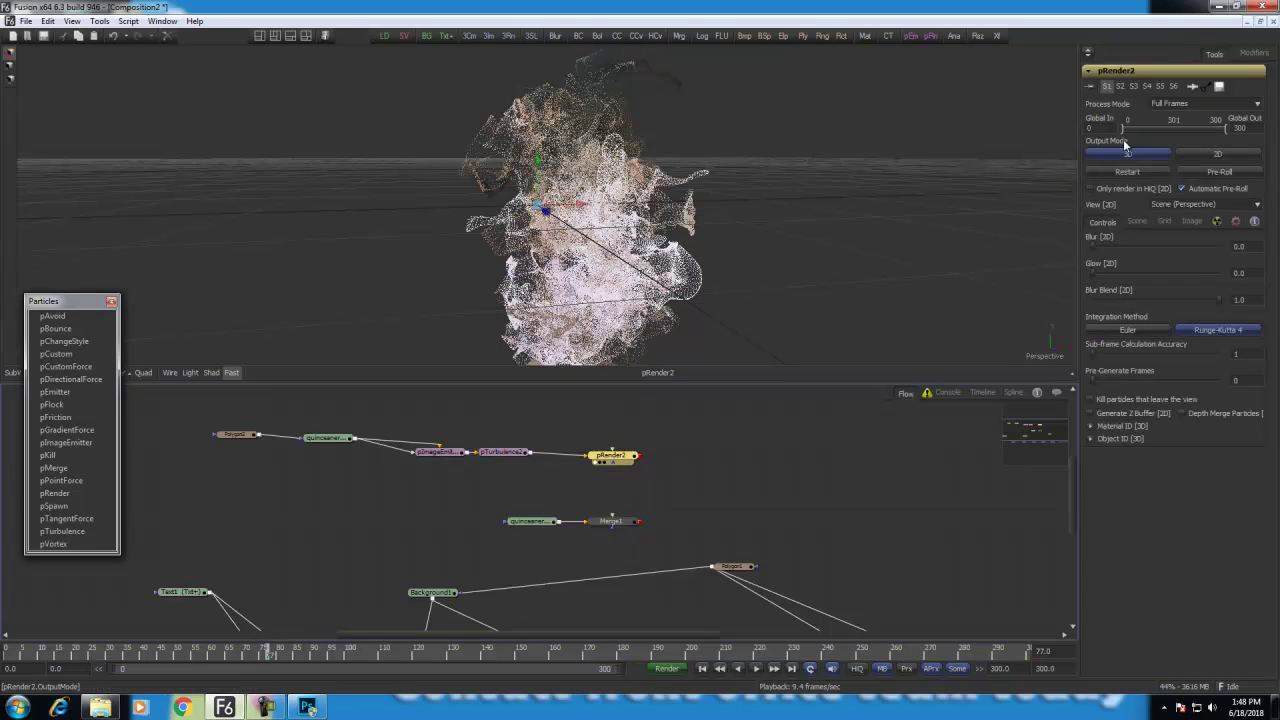
left_click(1218, 153)
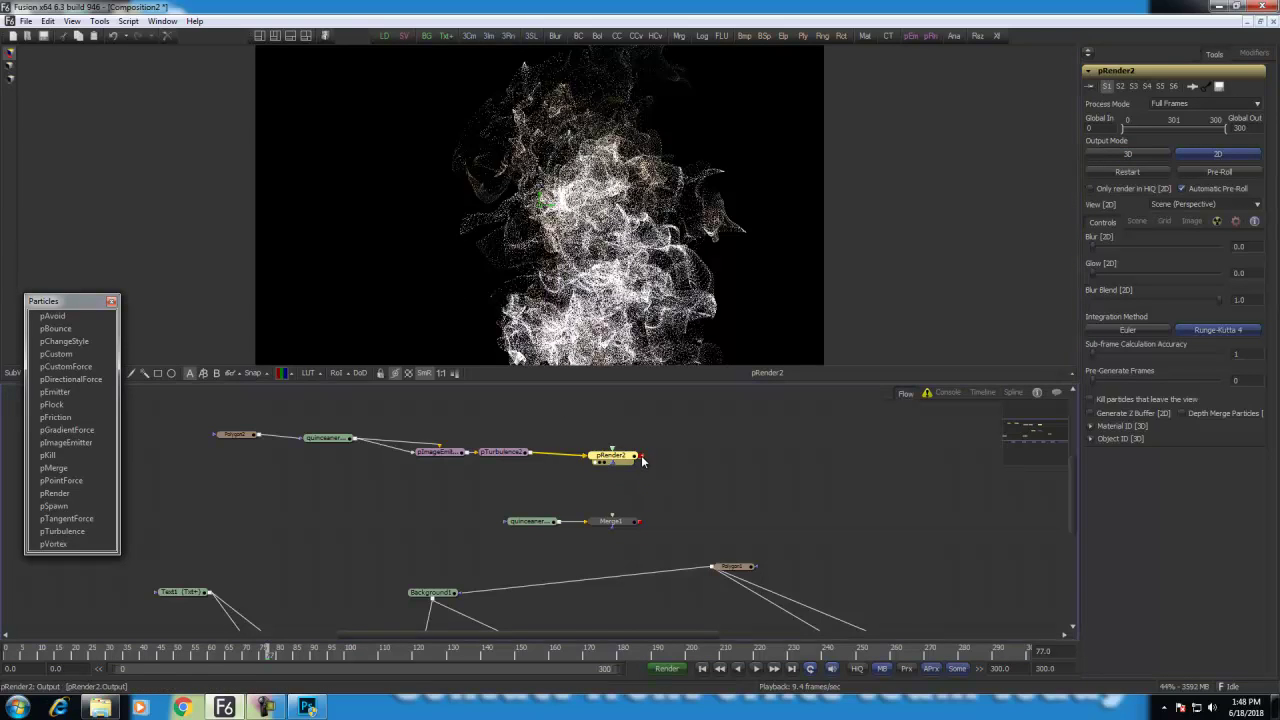
left_click_drag(643, 460, 612, 517)
left_click(596, 527)
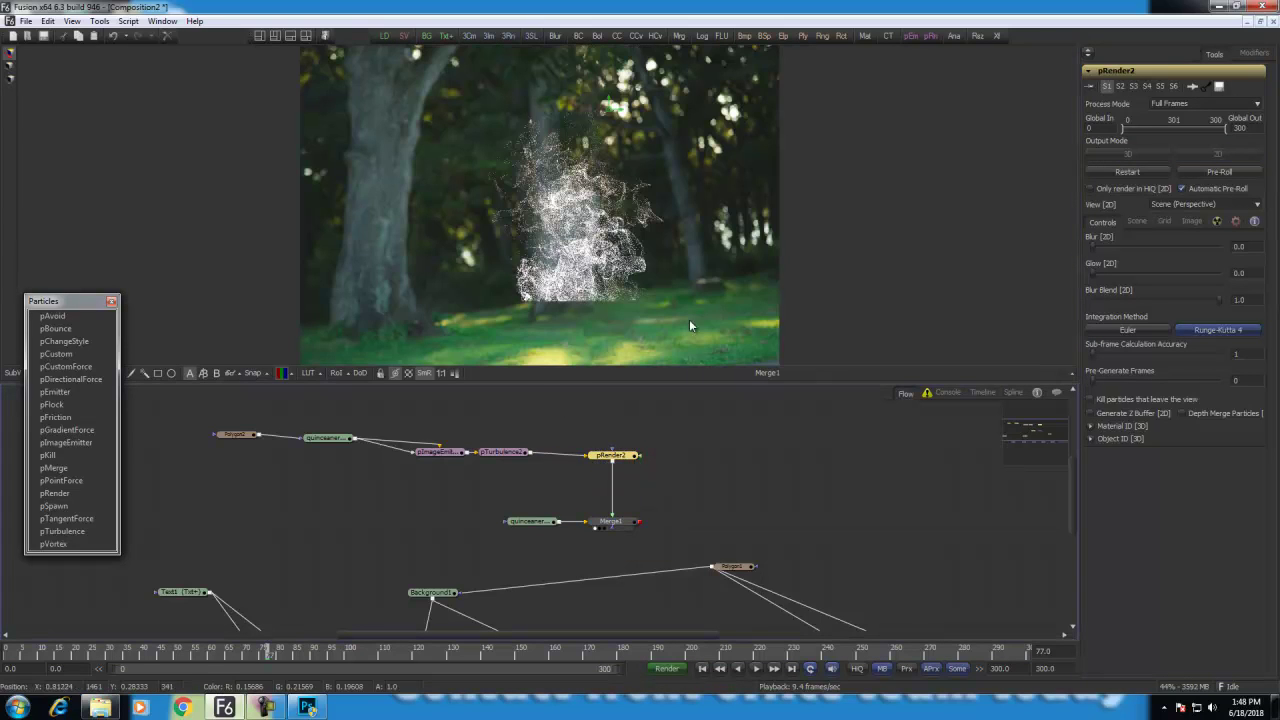
Step: Set pRender2's image size to 1798 by 1200 to match the background photo
left_click_drag(662, 482, 667, 462)
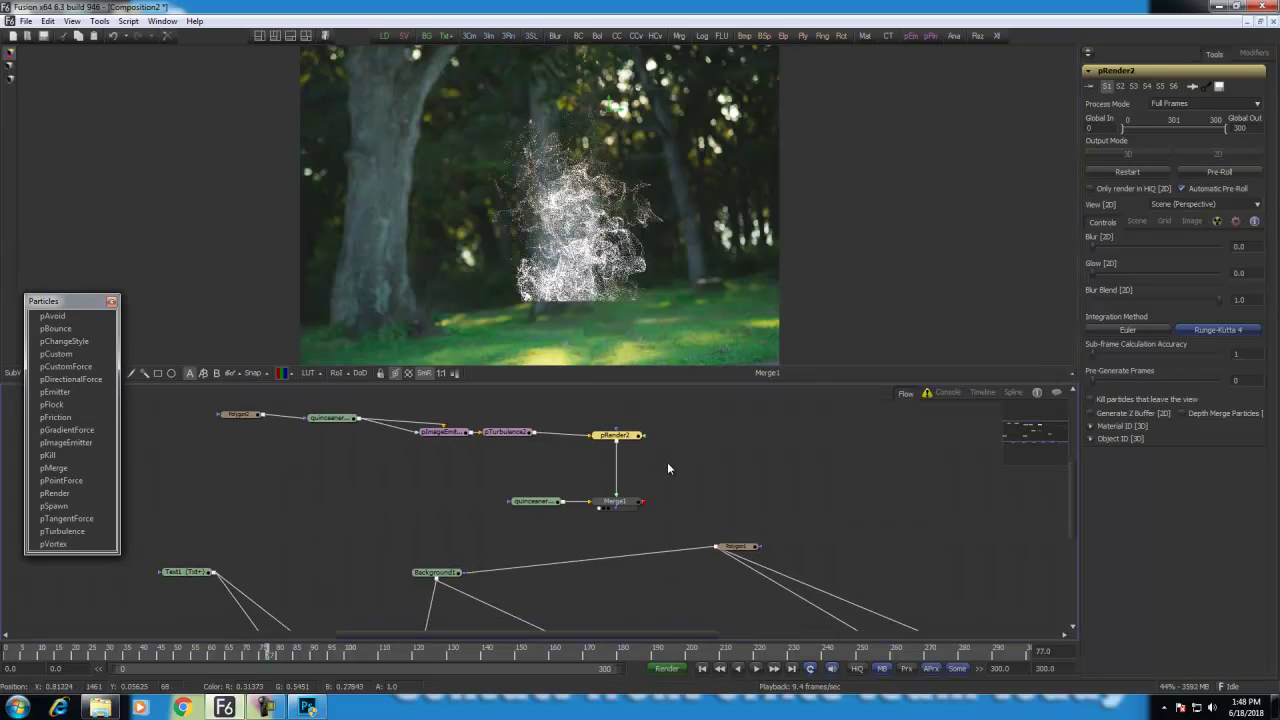
left_click(1192, 221)
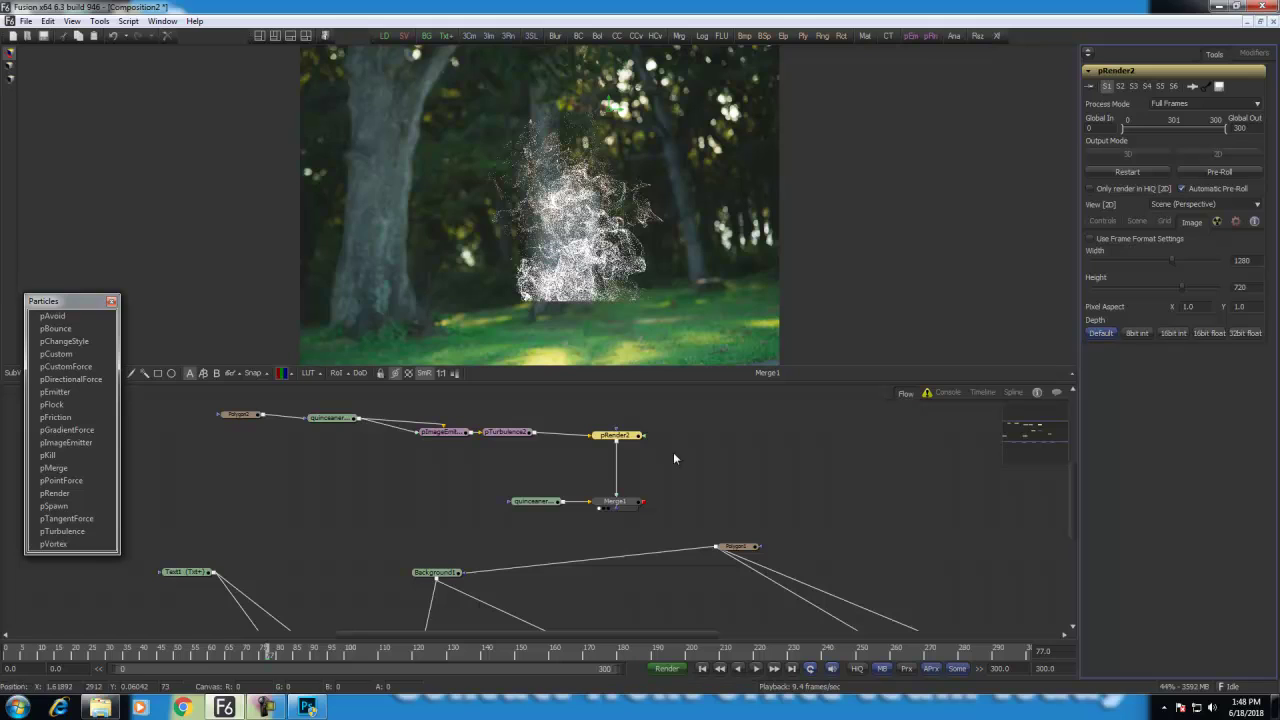
mouse_move(543, 506)
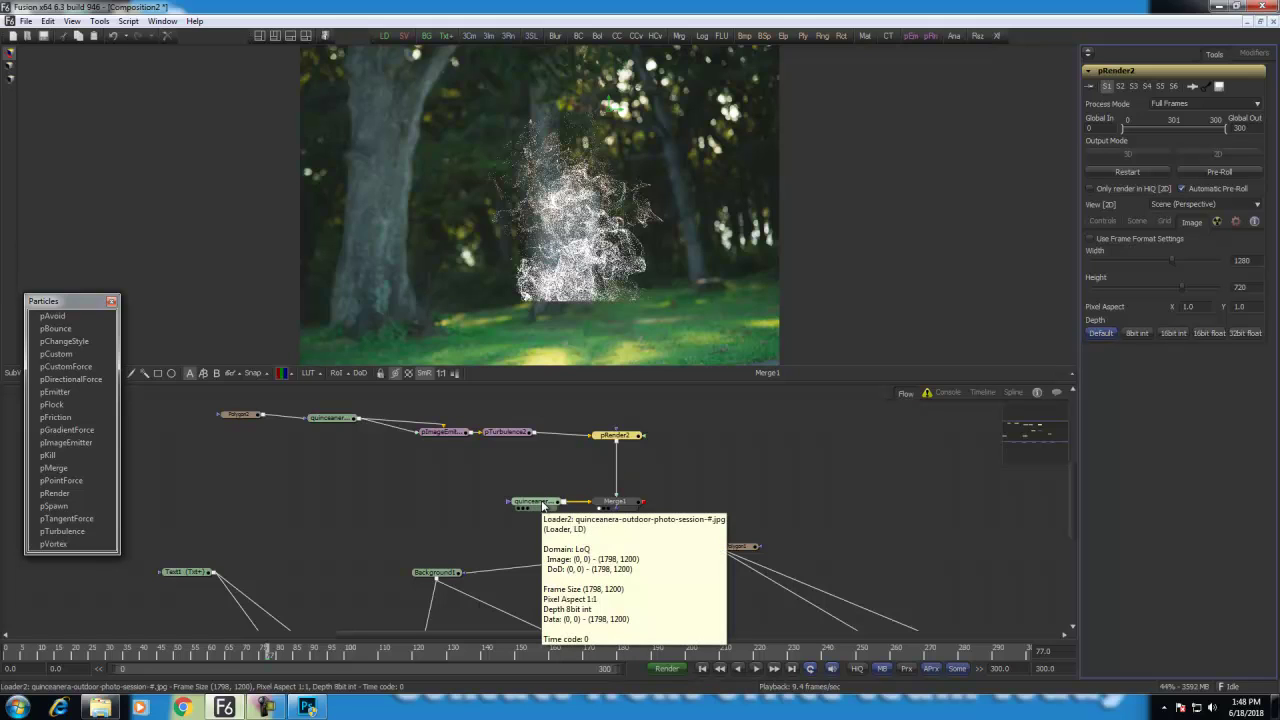
left_click(1181, 262)
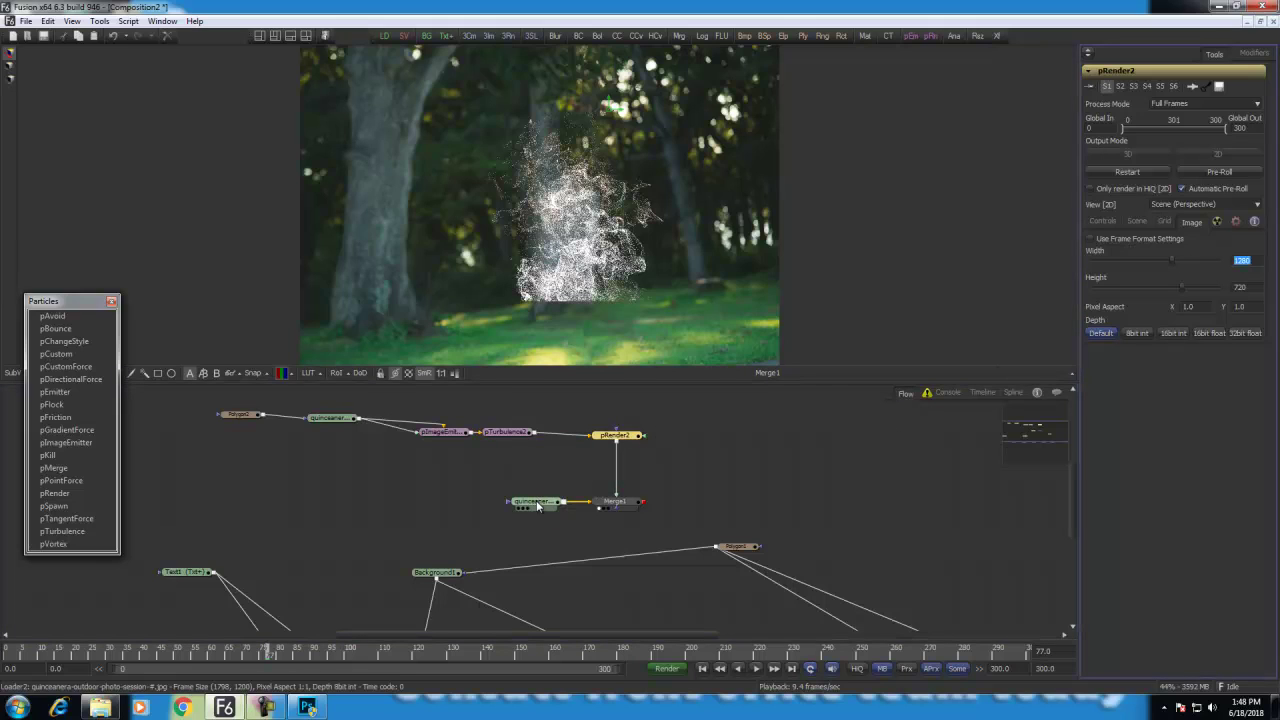
mouse_move(537, 507)
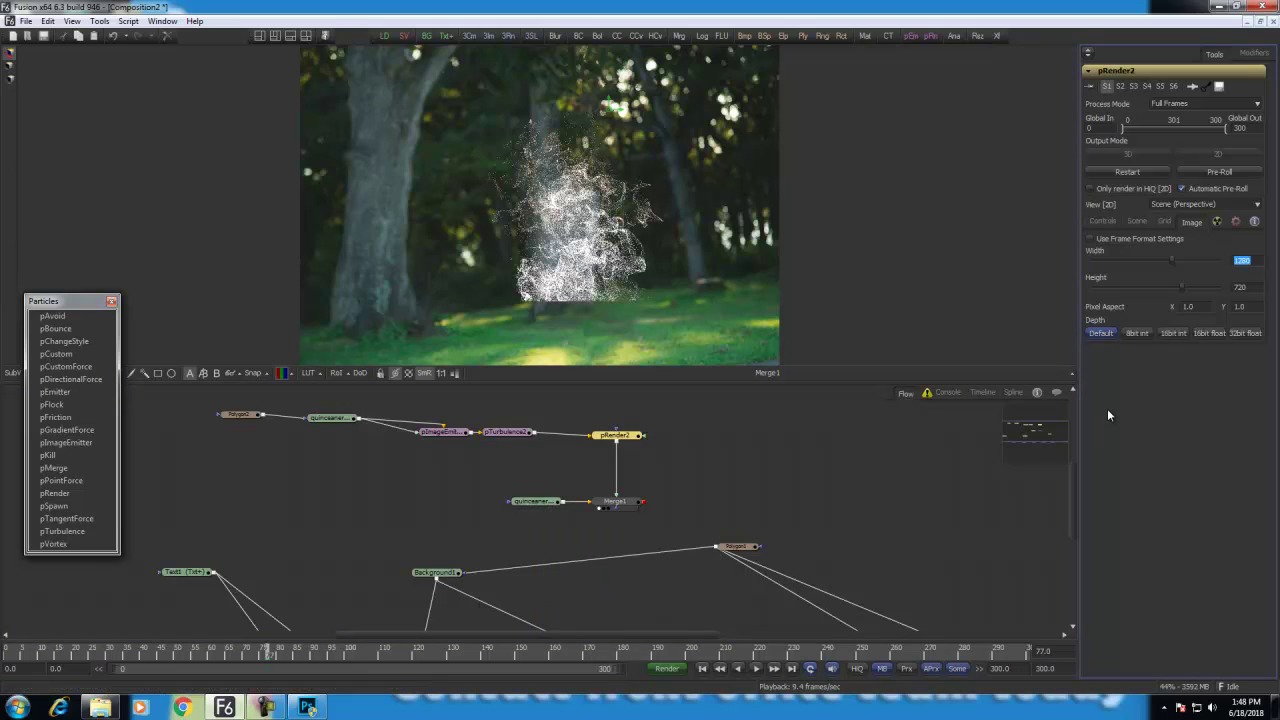
type("17")
type("98")
type("120")
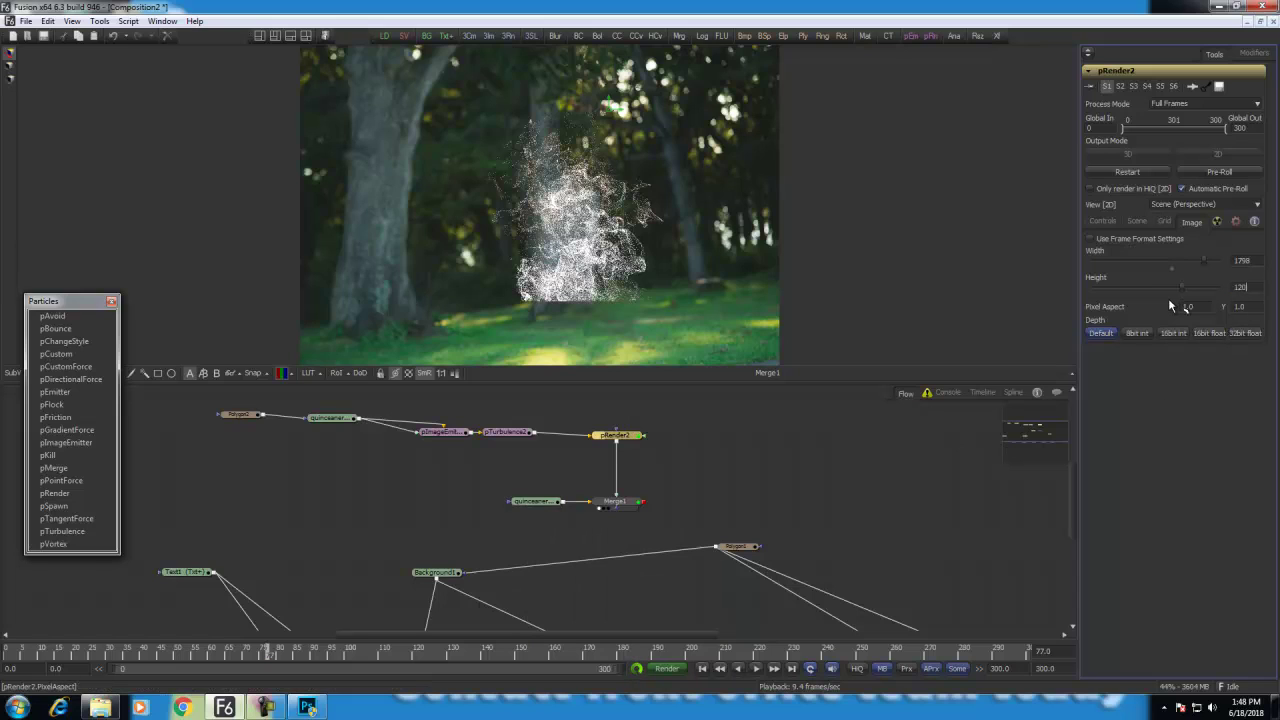
type("0")
left_click(685, 458)
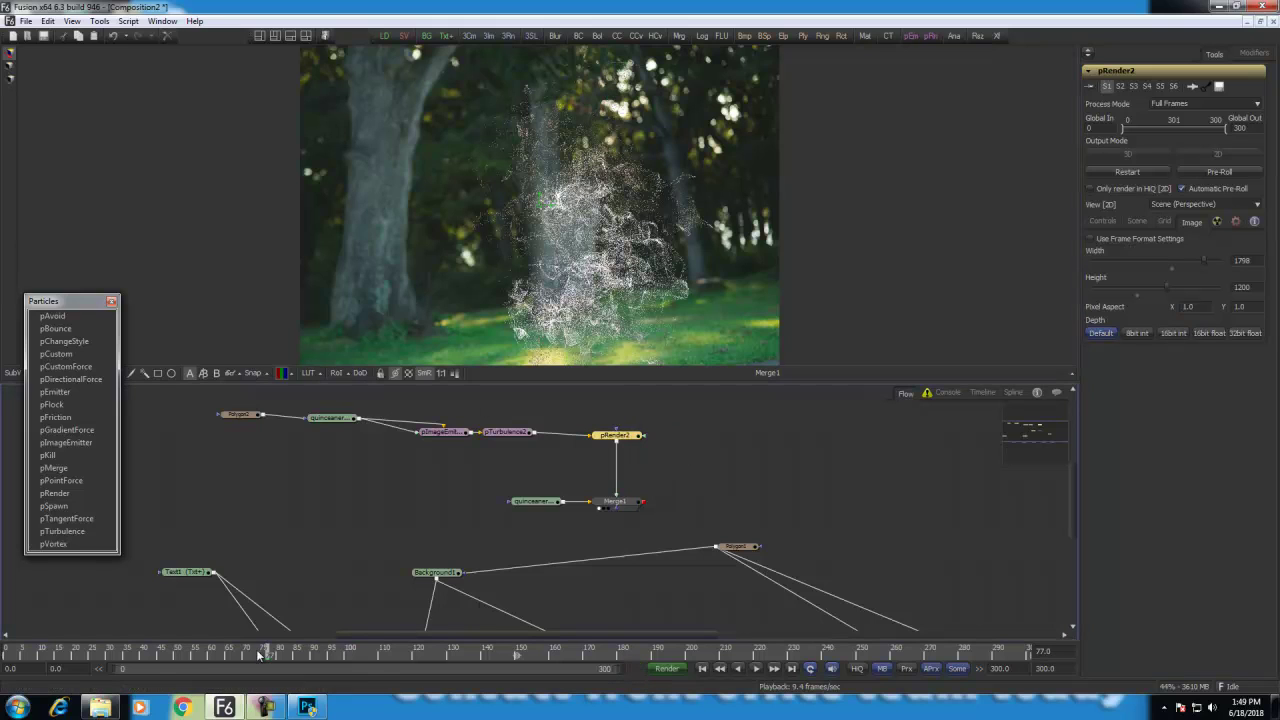
Step: Play the merged particle animation from frame 0 to frame 45
left_click(377, 502)
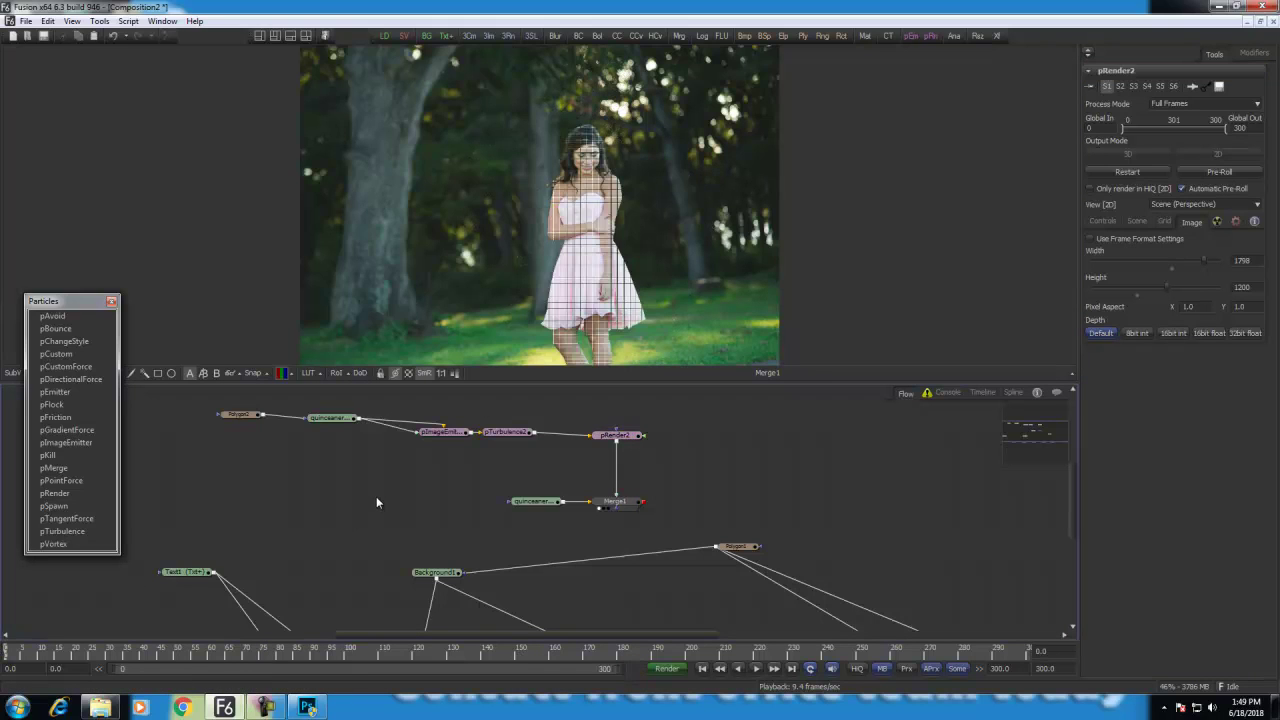
key("space")
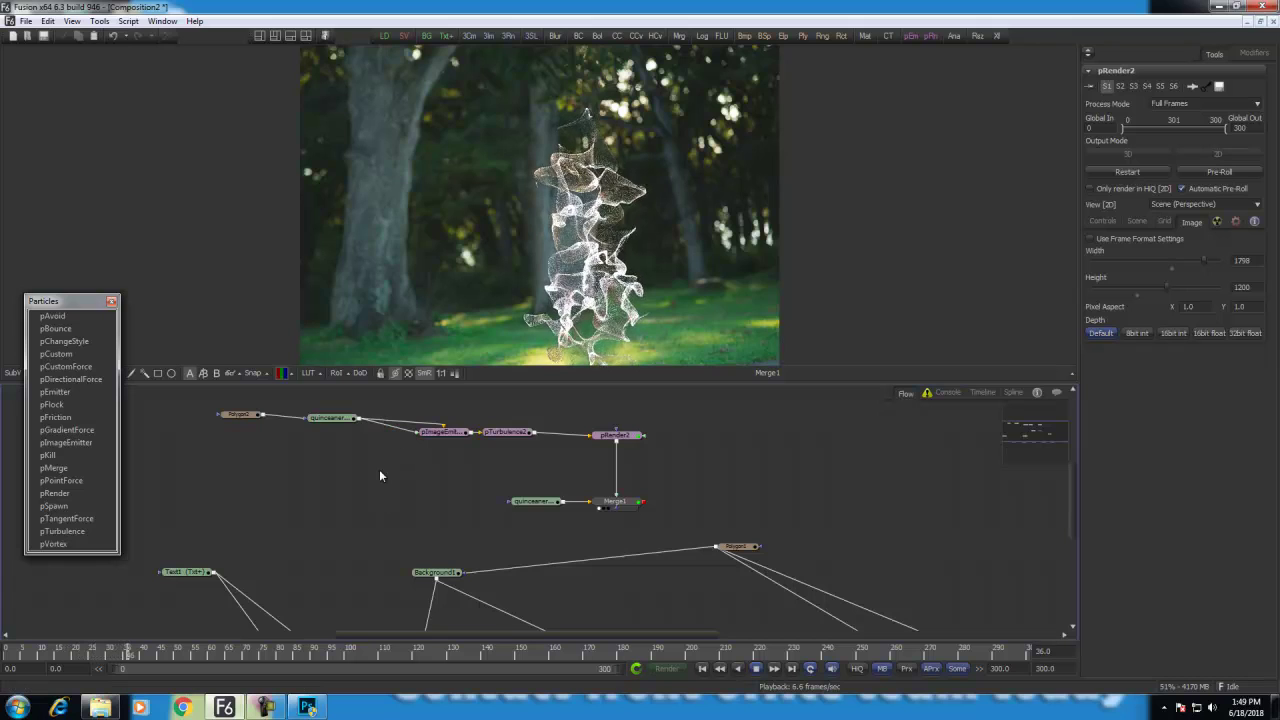
left_click_drag(429, 490, 347, 478)
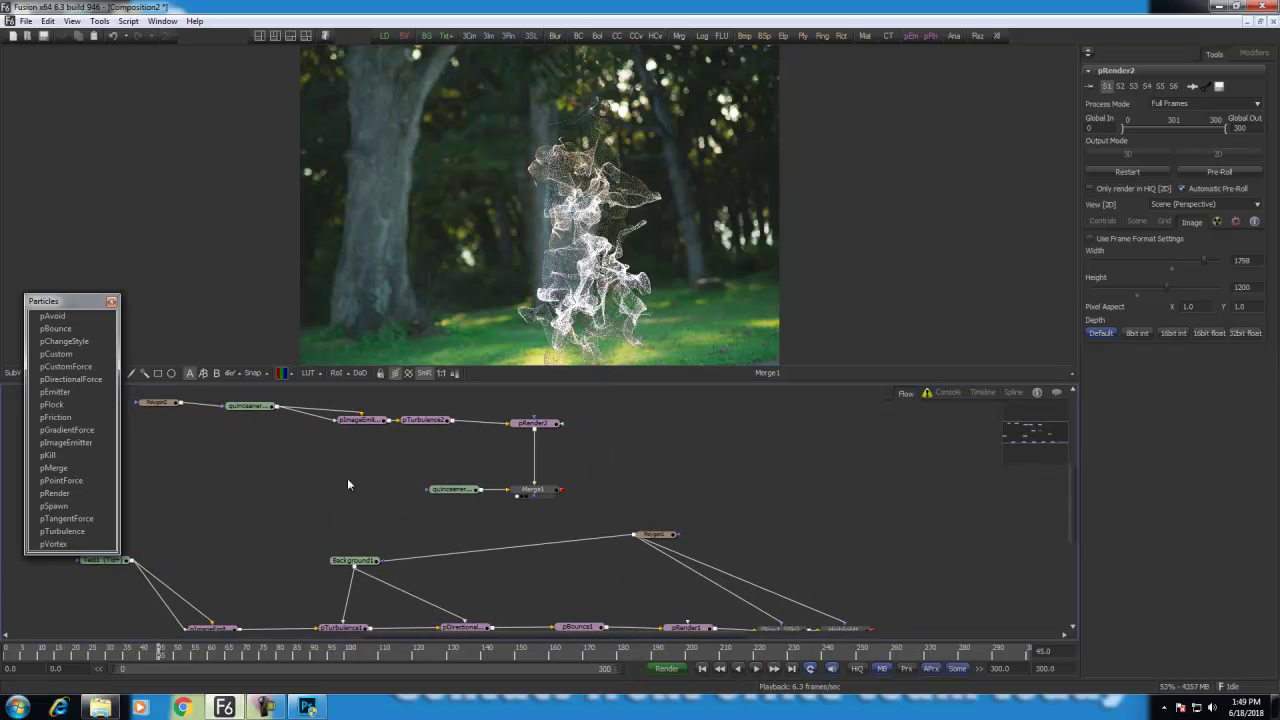
Step: Move pRender2, Merge1 and Loader2 farther from pTurbulence2 to make room in the flow
left_click_drag(603, 406, 675, 490)
left_click_drag(455, 489, 588, 487)
left_click(474, 481)
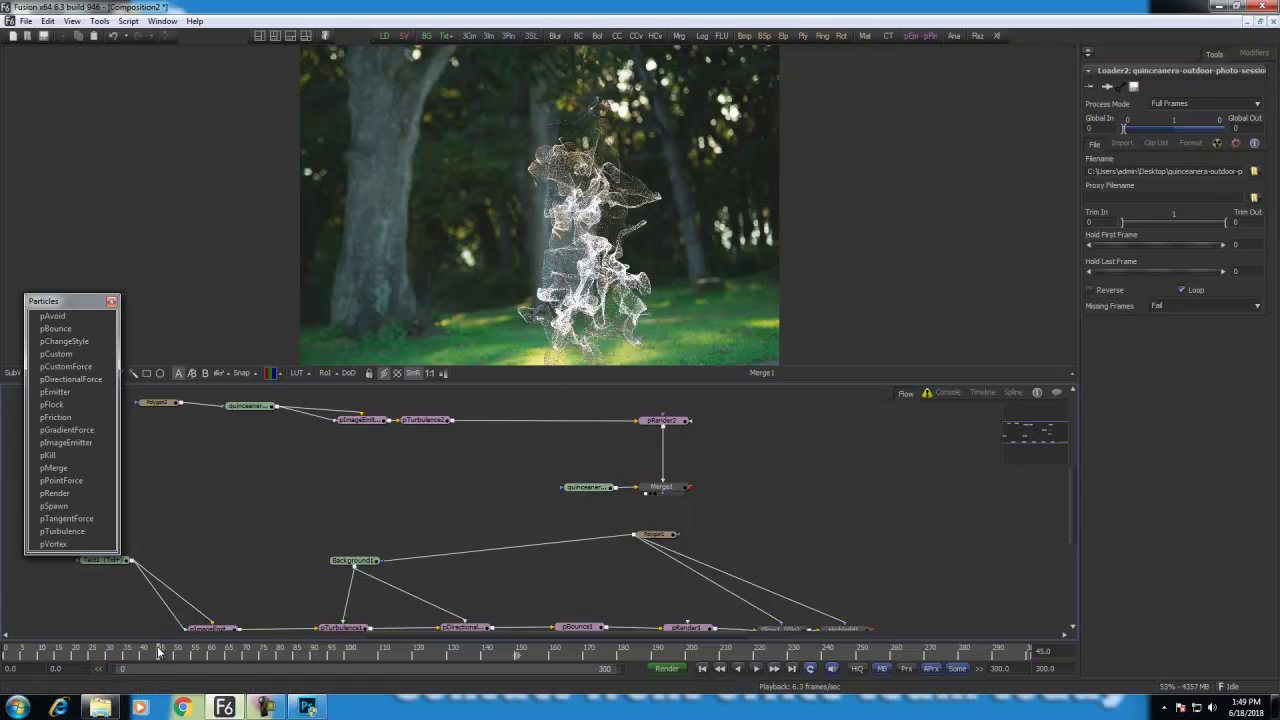
Step: Return to frame 0 and add a Polygon mask and a Background node side by side below the particle chain
left_click(8, 648)
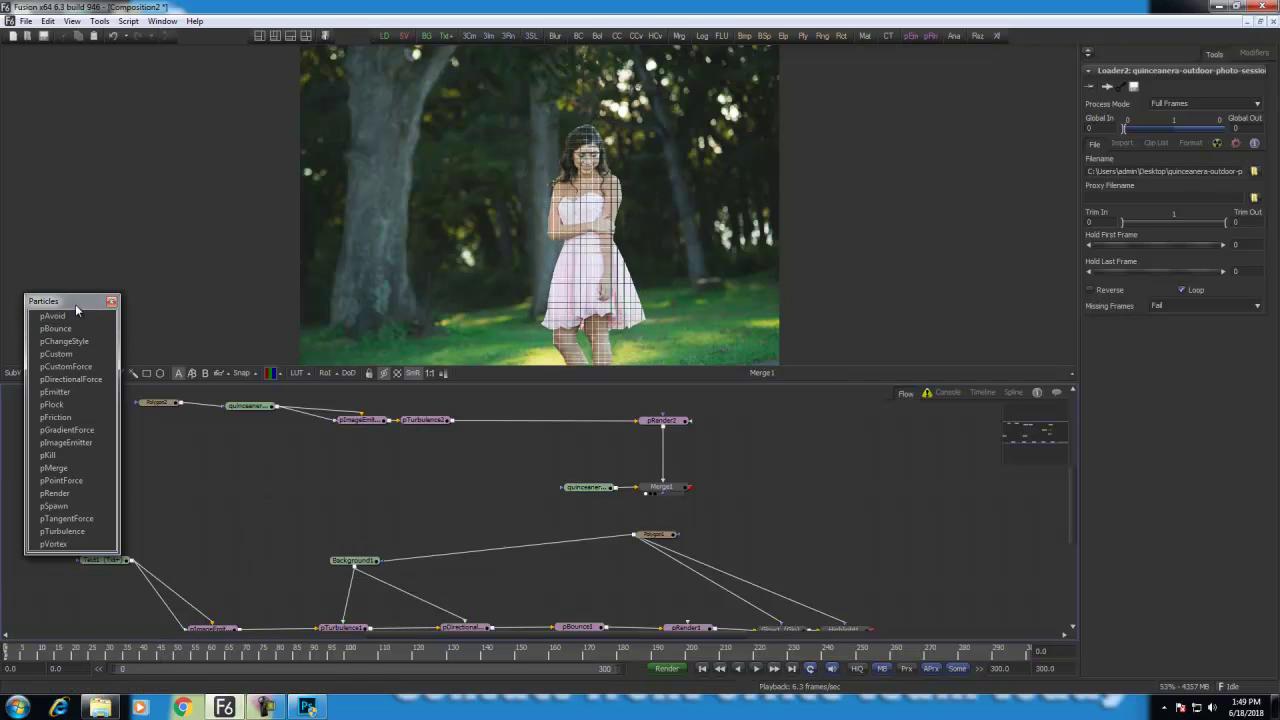
left_click_drag(75, 304, 55, 419)
left_click(80, 372)
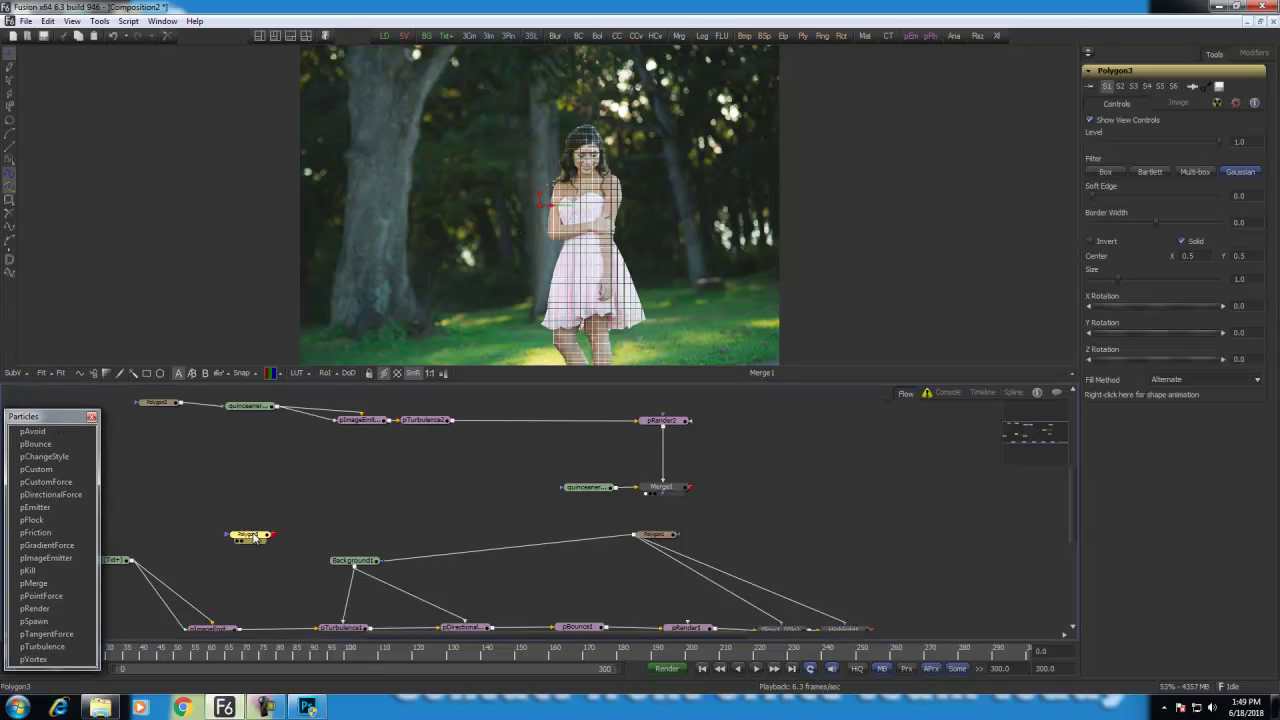
left_click_drag(251, 535, 390, 461)
left_click_drag(426, 38, 474, 470)
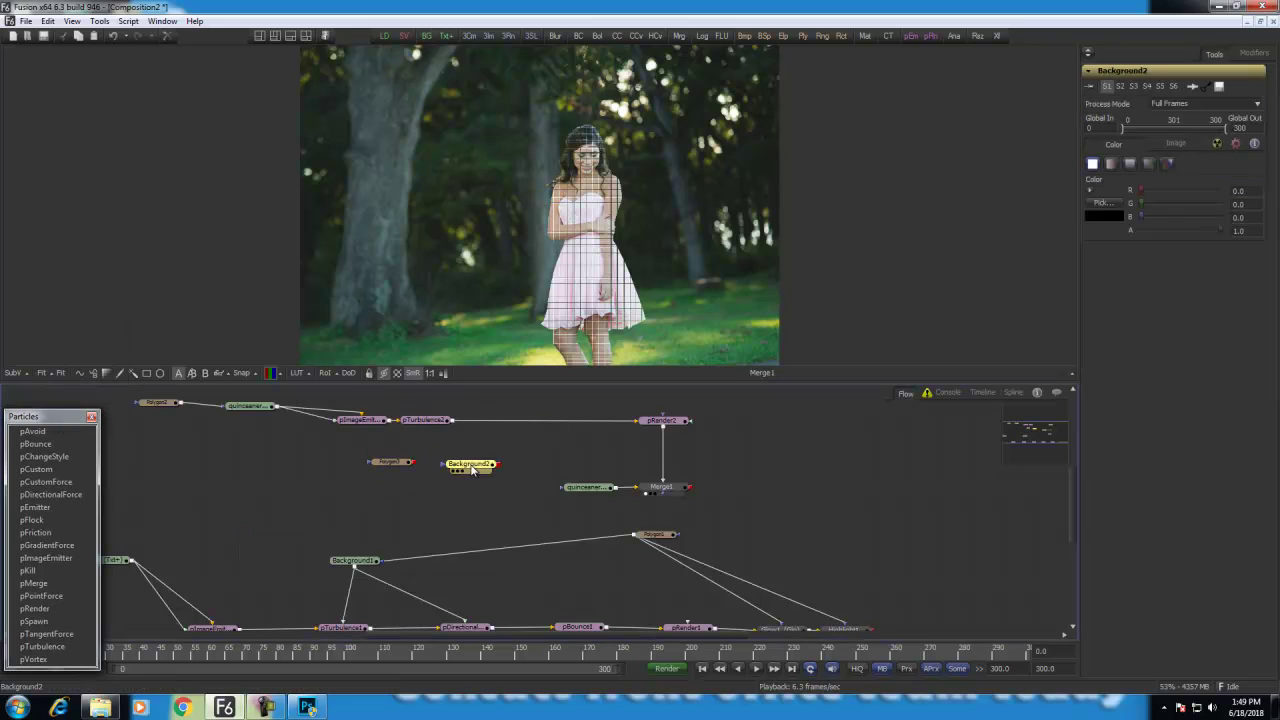
Step: Draw a closed four-point polygon in Polygon3 as a wide, thin band just above the woman's head
left_click(384, 466)
left_click(513, 92)
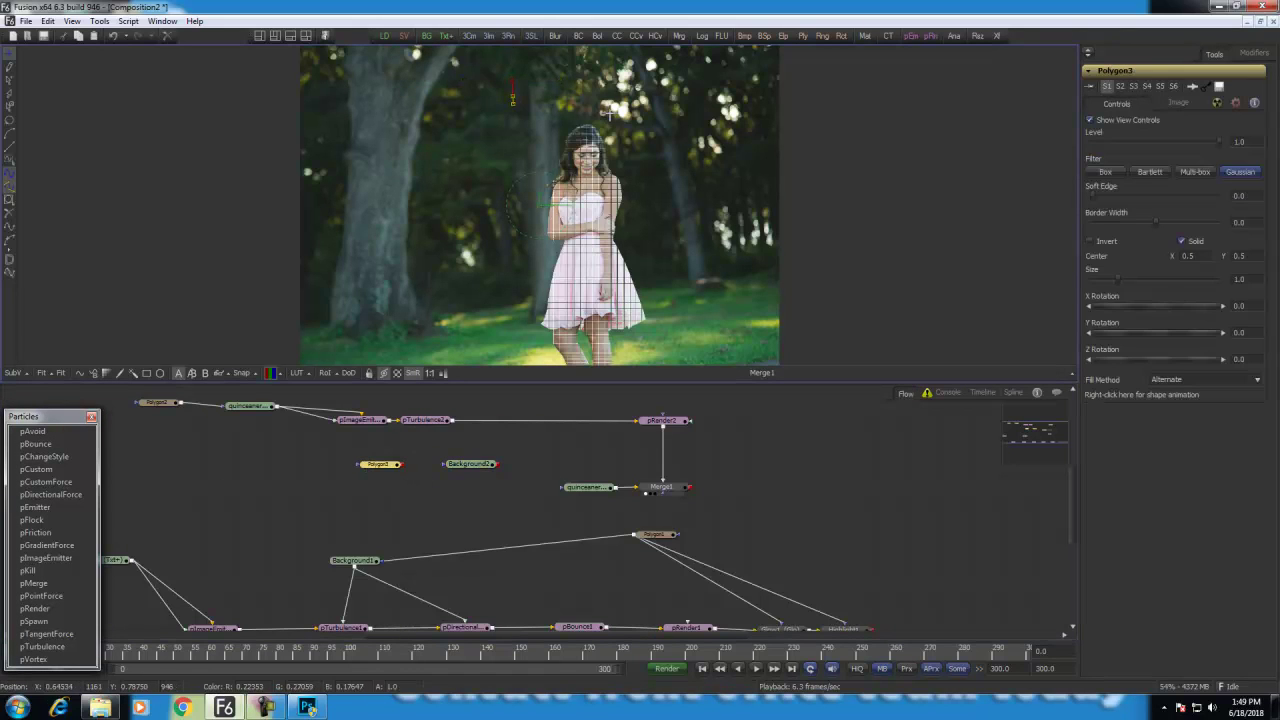
left_click(663, 110)
left_click(663, 88)
left_click(512, 81)
Step: Animate Polygon3 by extending its lower edge down over the woman's figure at frame 199, and return to frame 0
left_click_drag(60, 414, 120, 245)
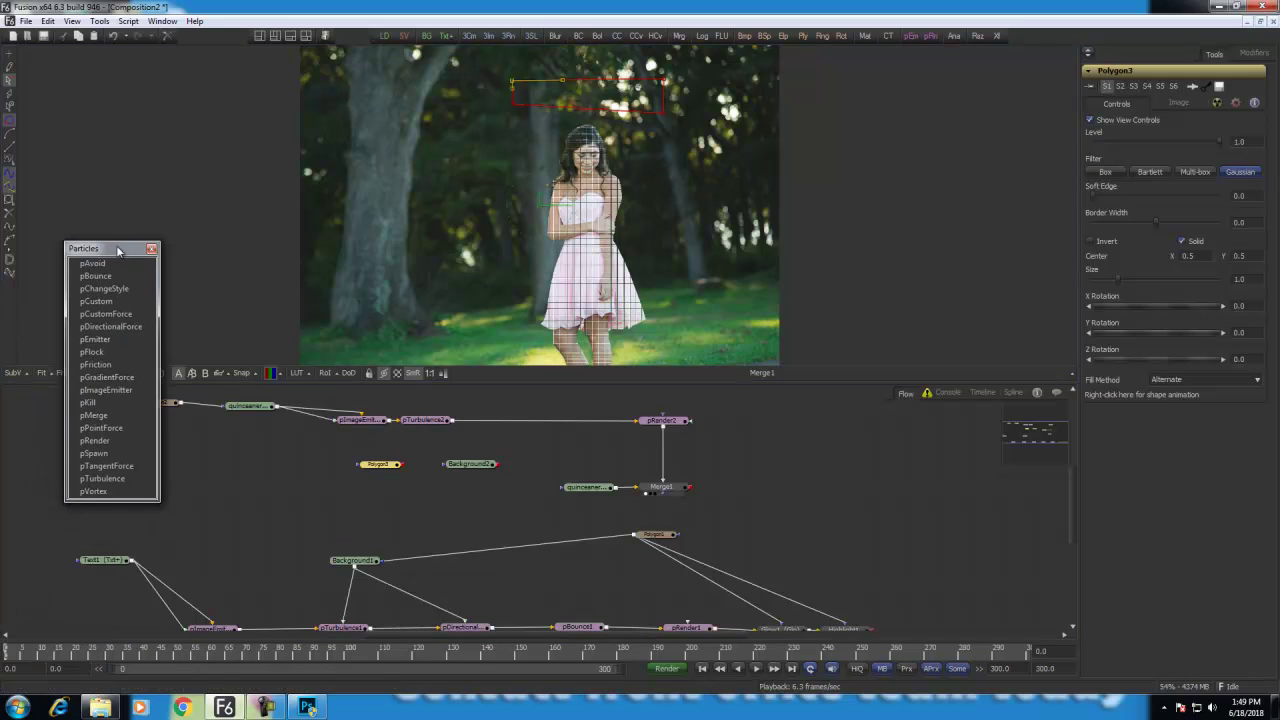
left_click(46, 652)
left_click_drag(94, 660, 689, 663)
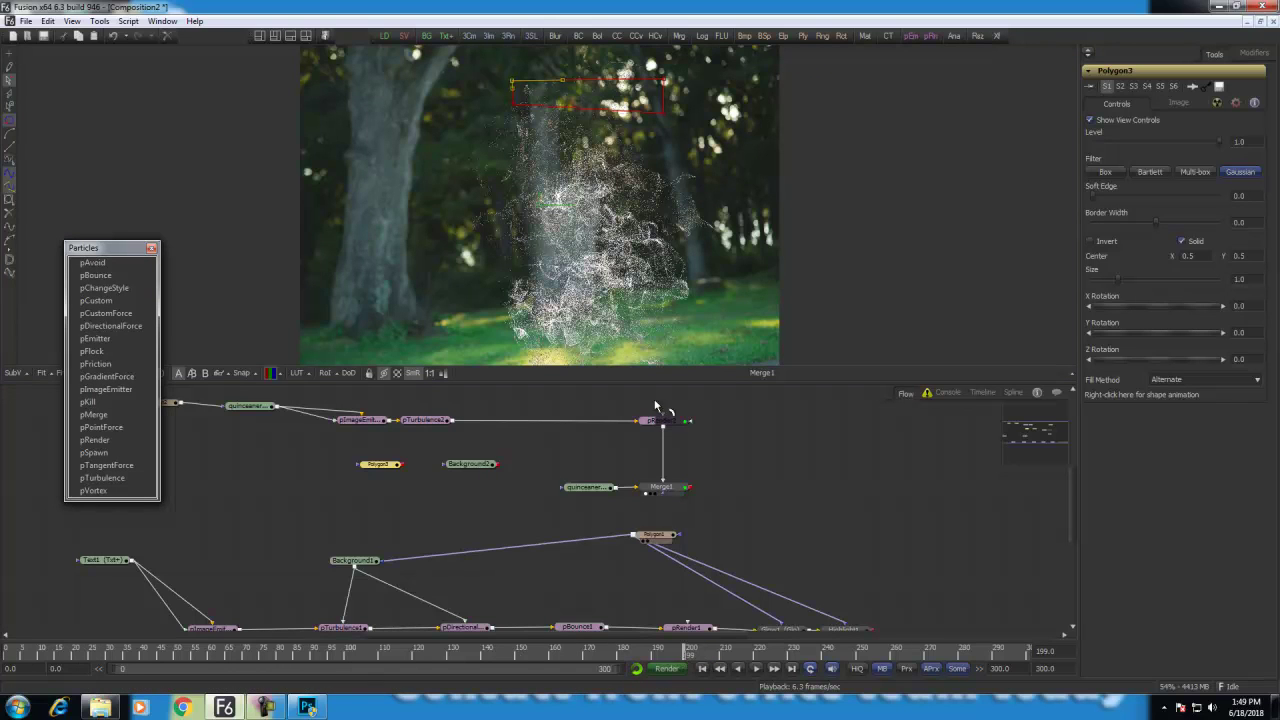
left_click_drag(493, 73, 661, 276)
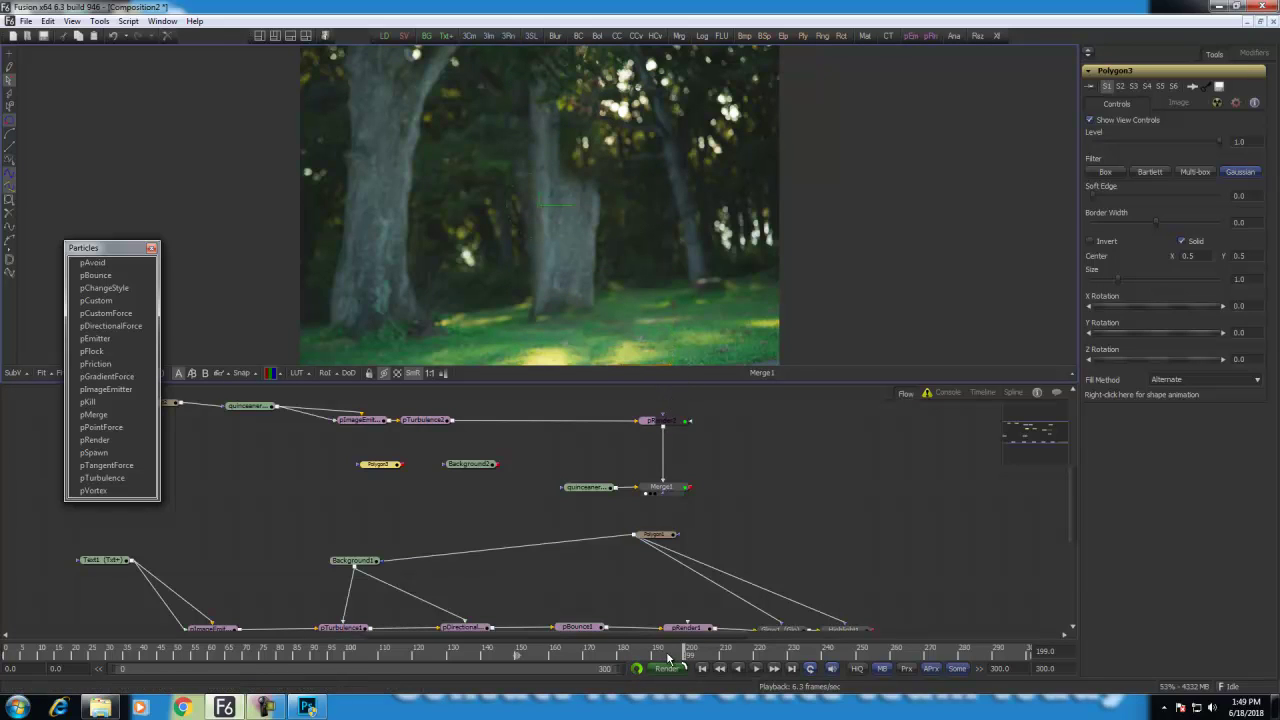
left_click_drag(669, 657, 4, 627)
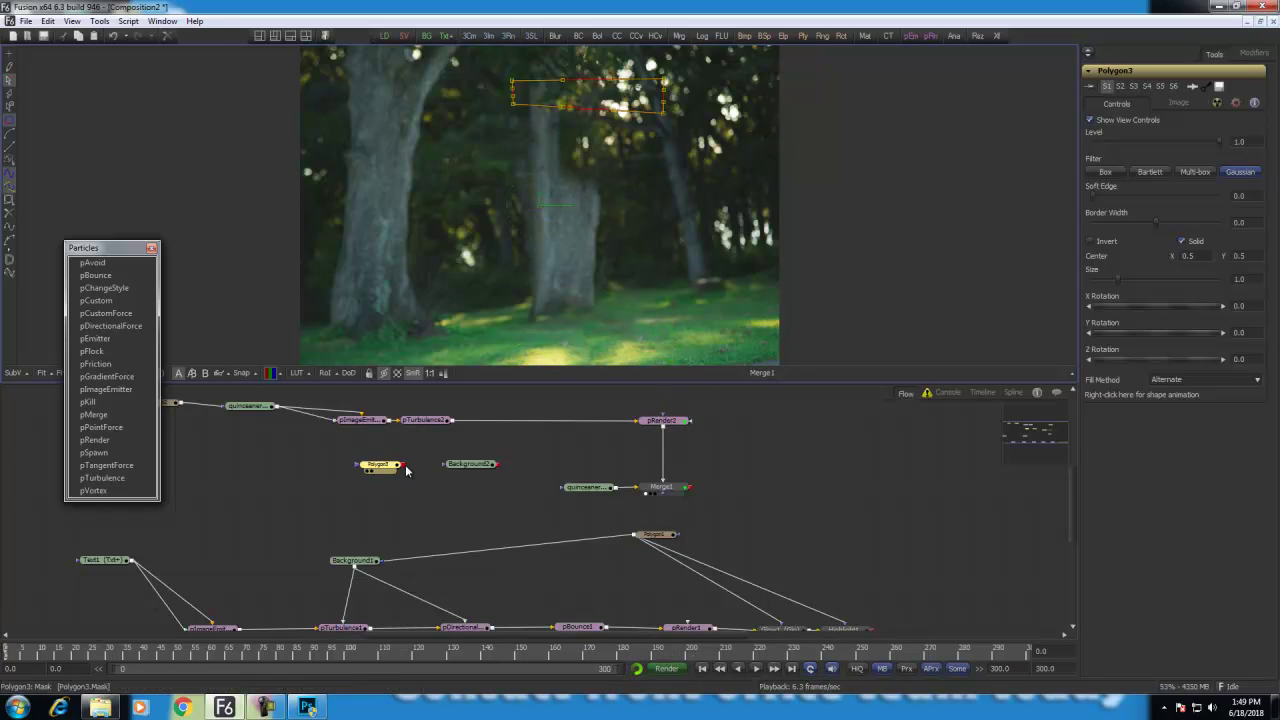
Step: Connect Polygon3 as Background2's mask, place both nodes above the particle chain and space out pTurbulence2
left_click_drag(398, 464, 450, 464)
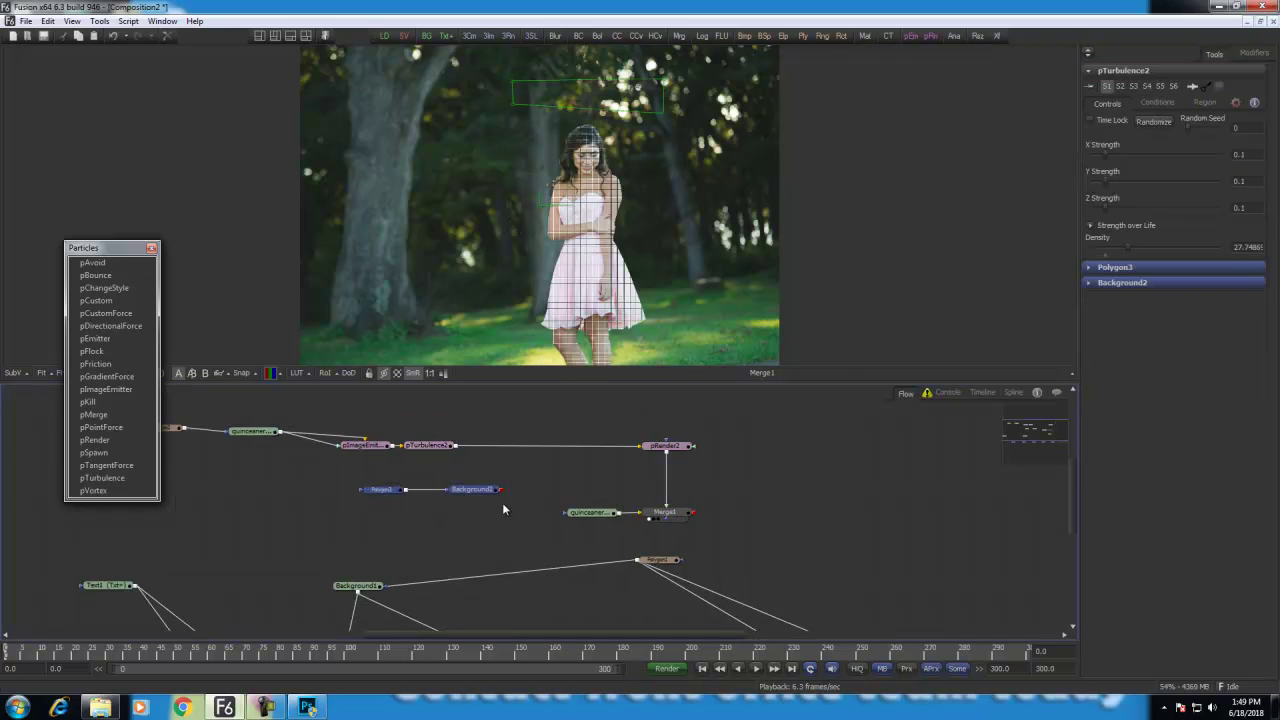
left_click_drag(502, 502, 380, 403)
left_click_drag(390, 457, 467, 489)
Step: Limit pTurbulence2 to When inside region with a Bitmap region fed by Background2, and preview up to frame 44
left_click(1206, 102)
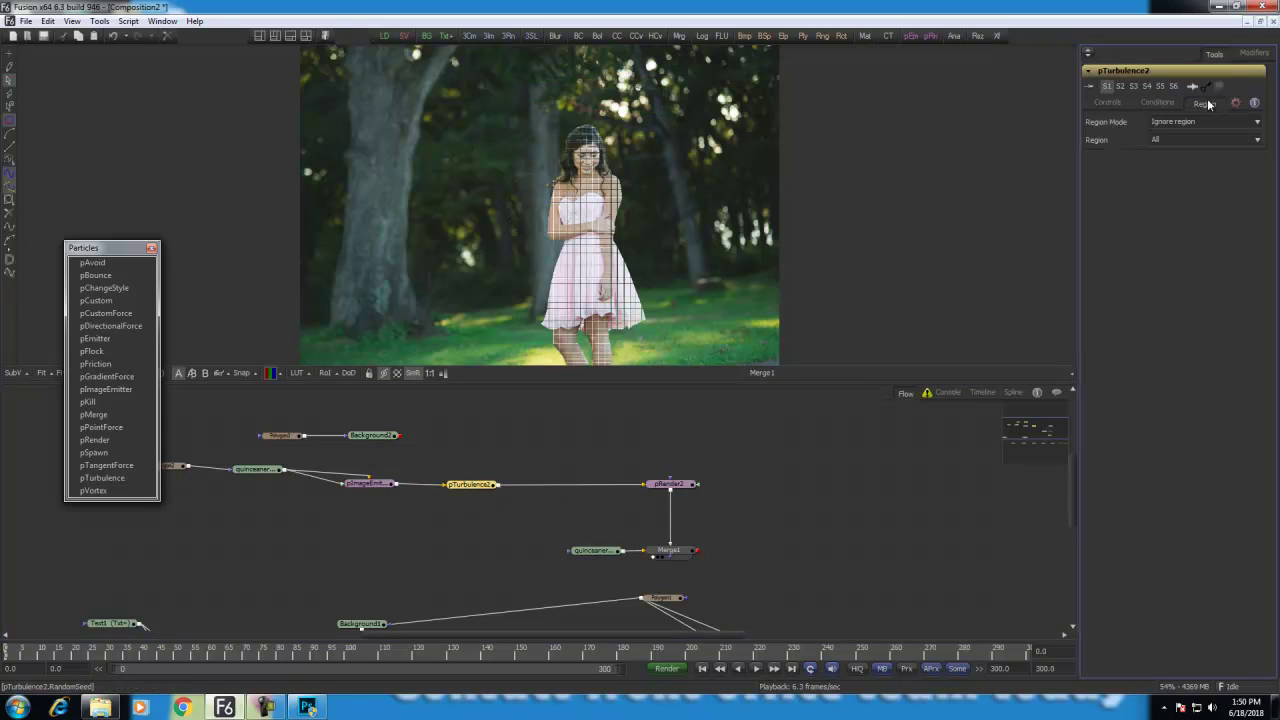
left_click(1205, 121)
left_click(1188, 153)
left_click(1186, 139)
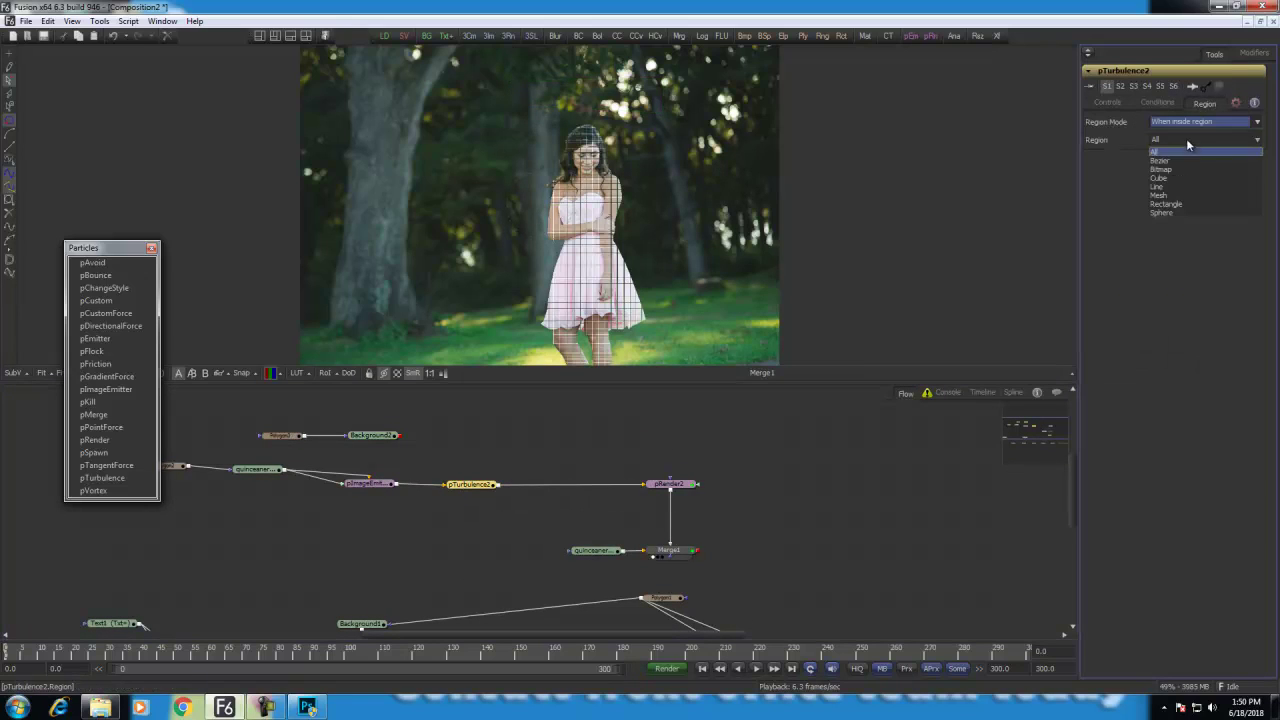
left_click(1176, 169)
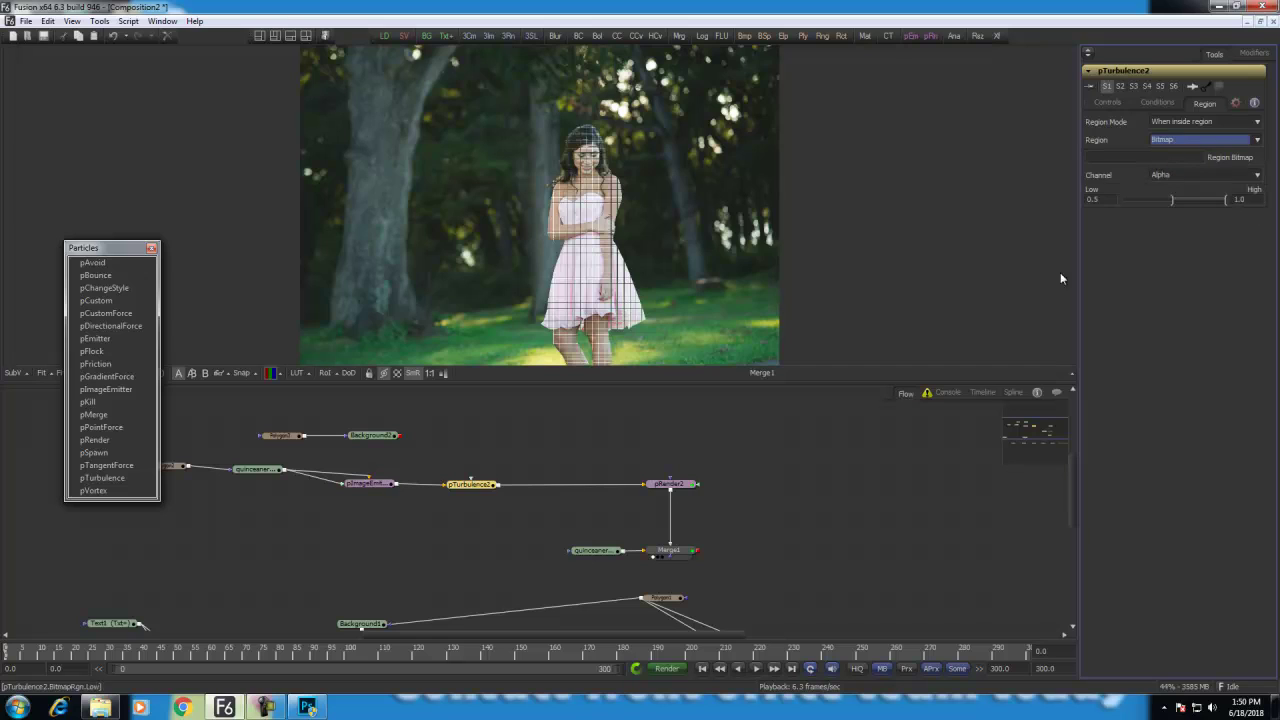
left_click_drag(398, 439, 470, 484)
key("space")
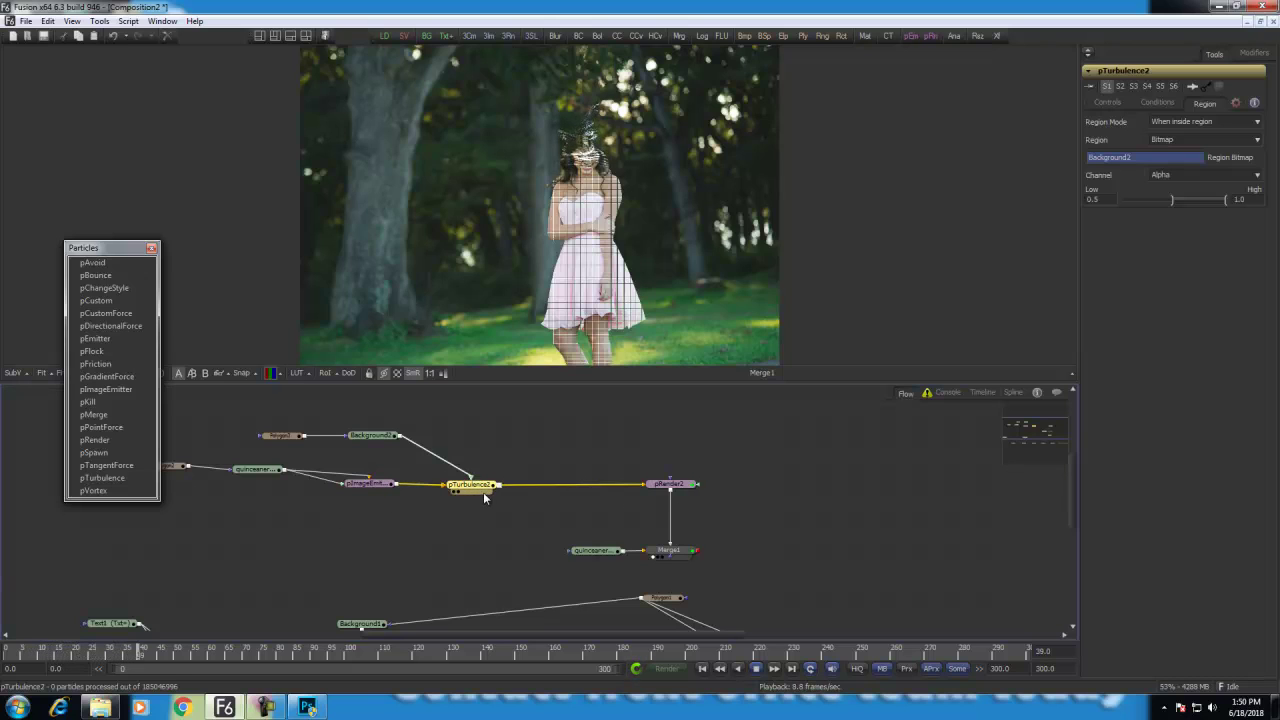
key("space")
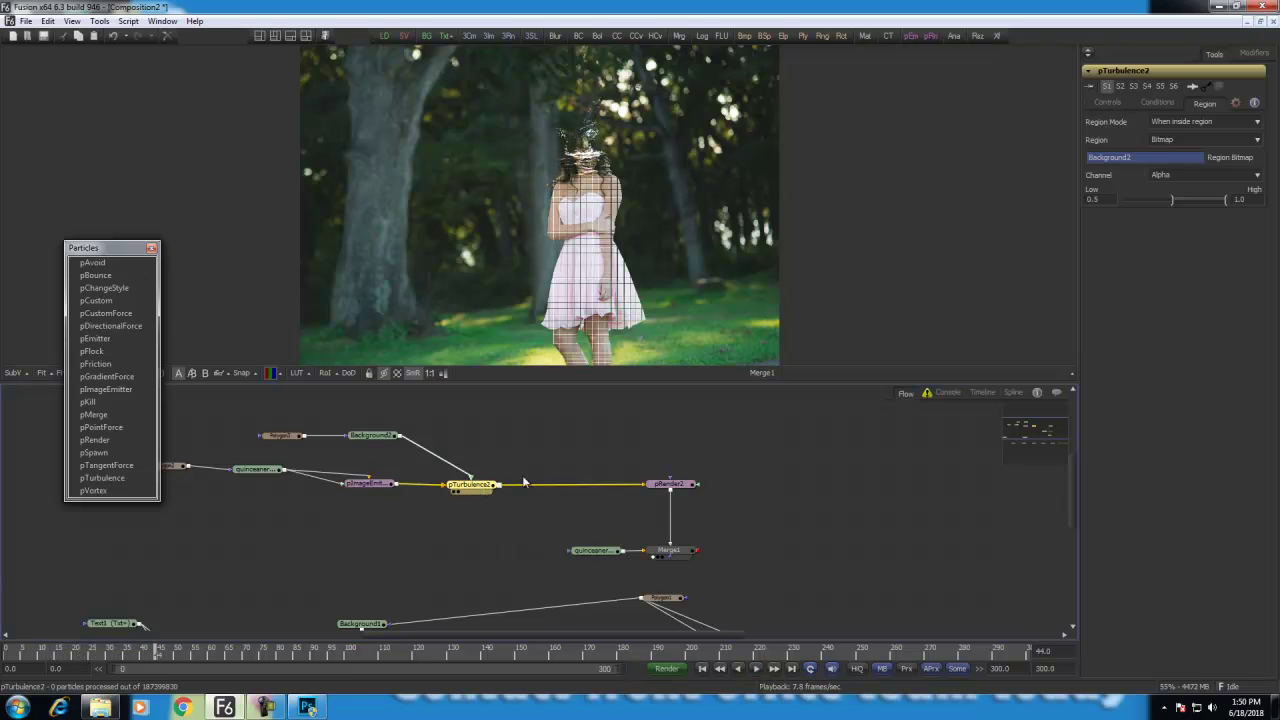
Step: Raise pTurbulence2's density to about 55.5 and X strength to about 0.54, and replay from frame 0 to 62
left_click(1107, 103)
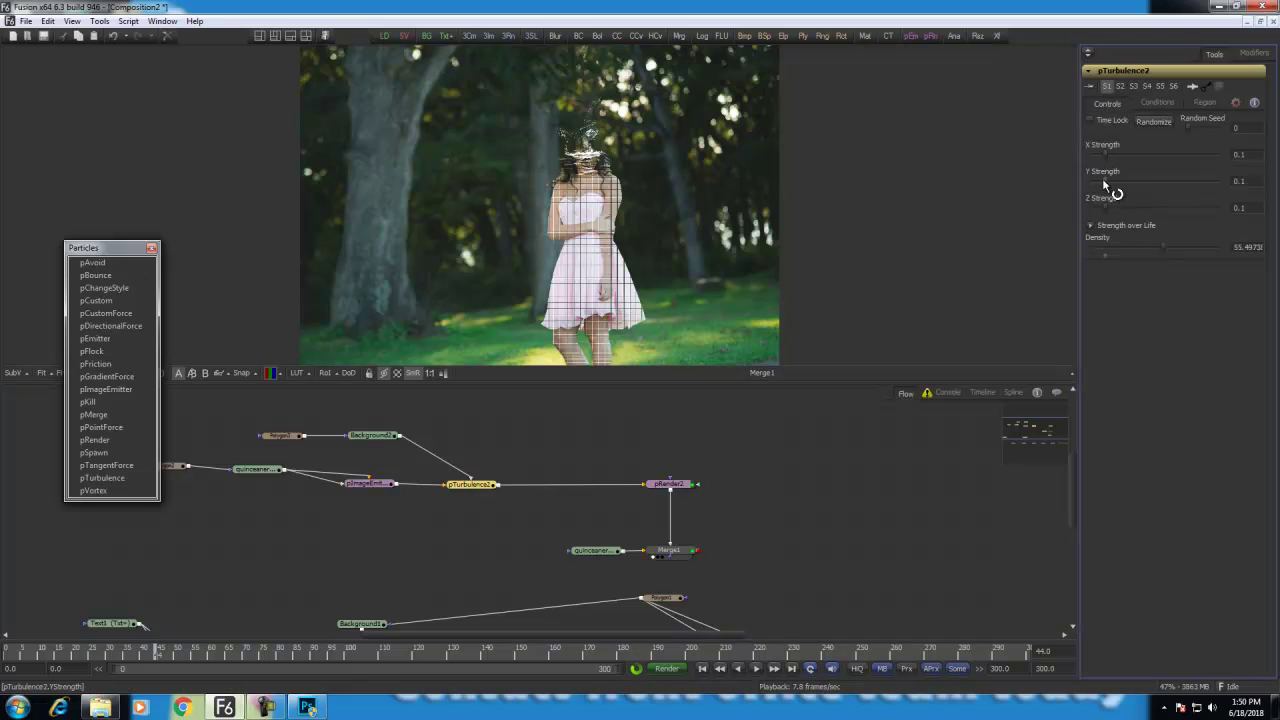
left_click_drag(1105, 157, 1117, 155)
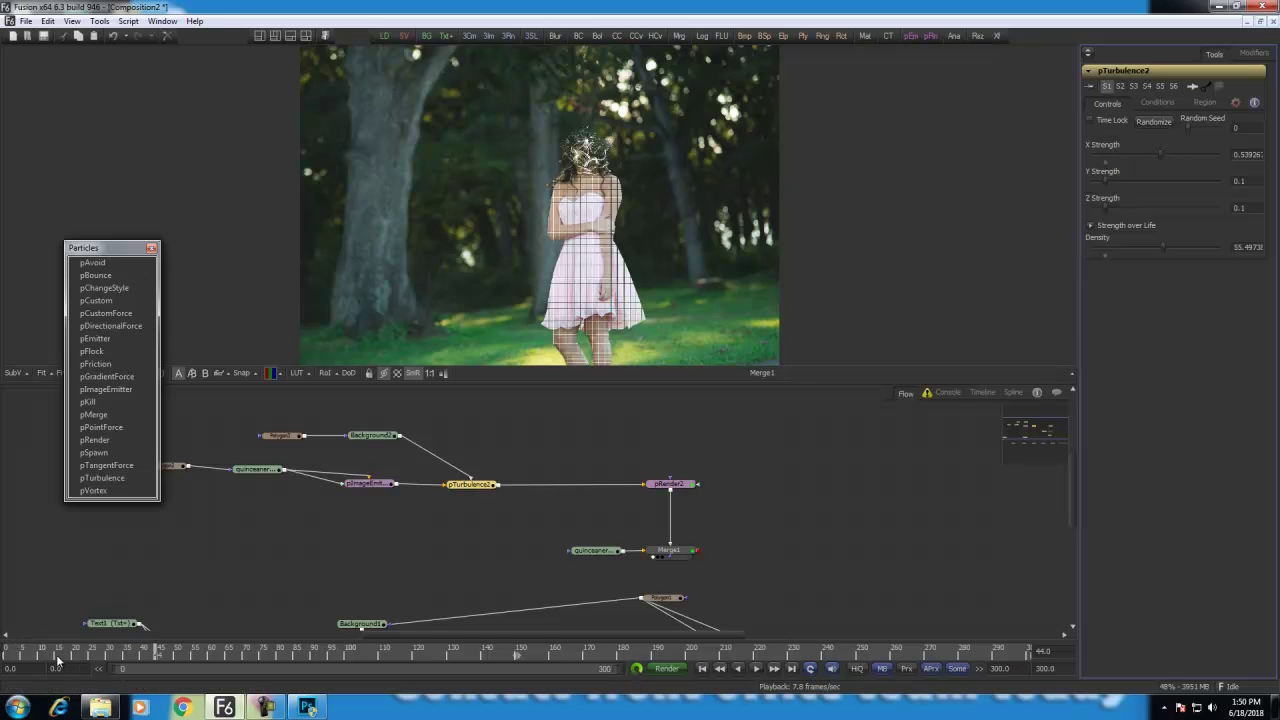
left_click_drag(57, 655, 4, 648)
key("space")
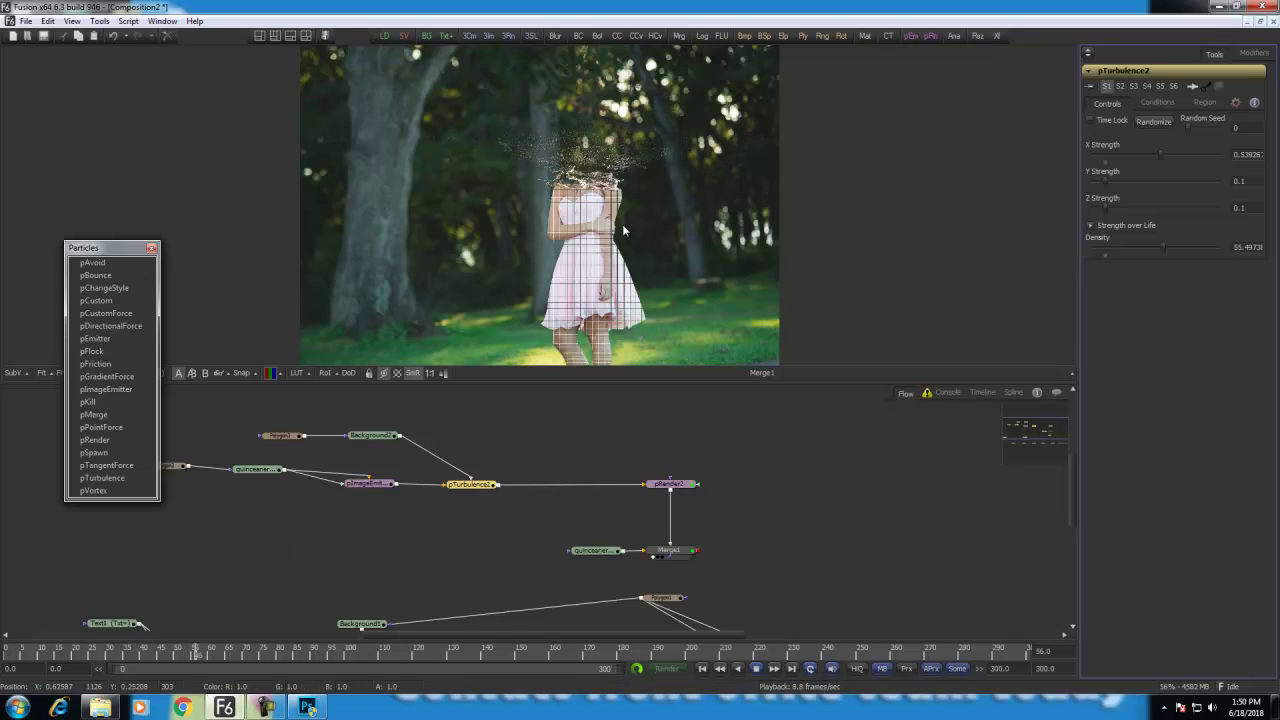
key("space")
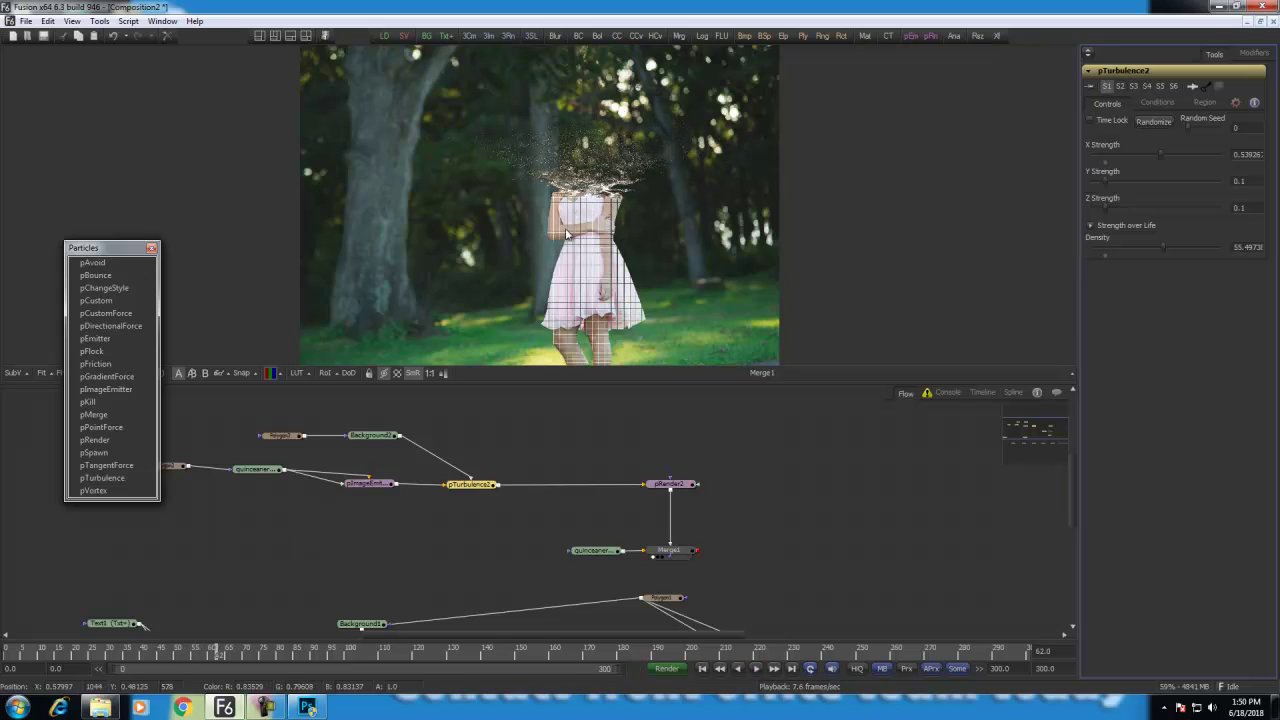
Step: Raise pImageEmitter2's X density to about 1.76 and Y density to about 1.75, and enlarge the node workspace
left_click(366, 484)
left_click(1103, 103)
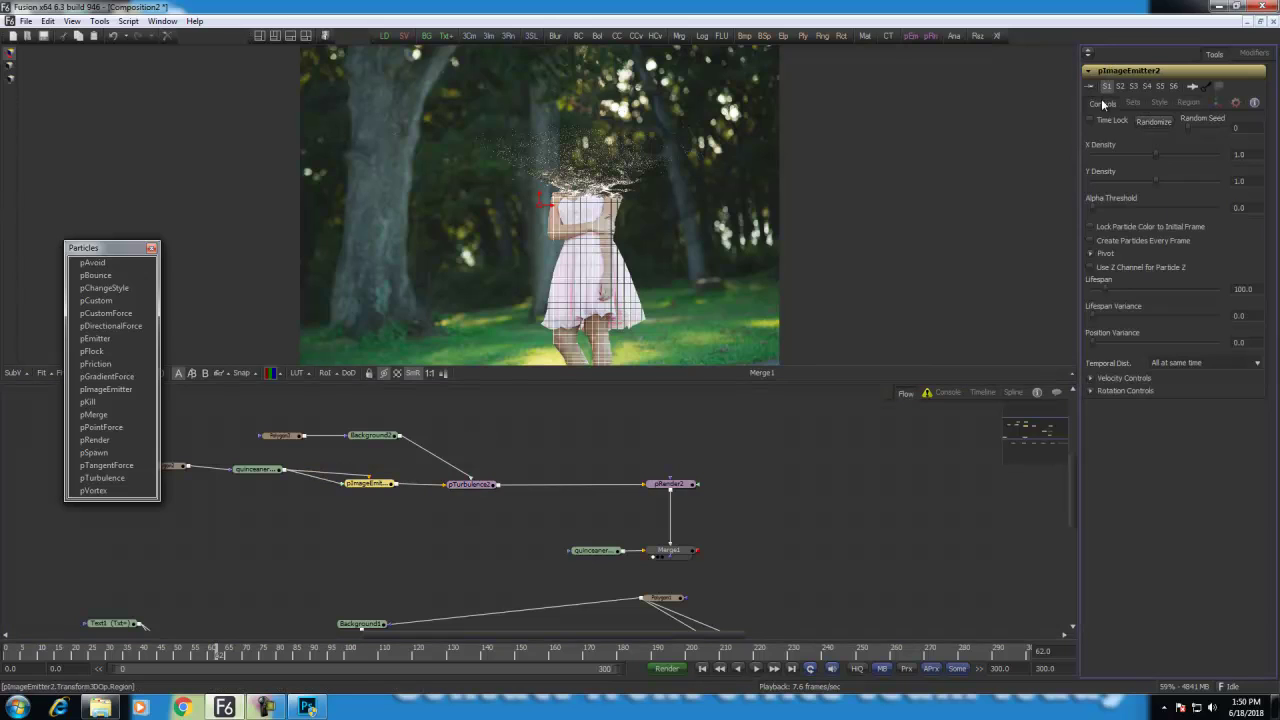
left_click_drag(1159, 153, 1203, 179)
left_click(1204, 155)
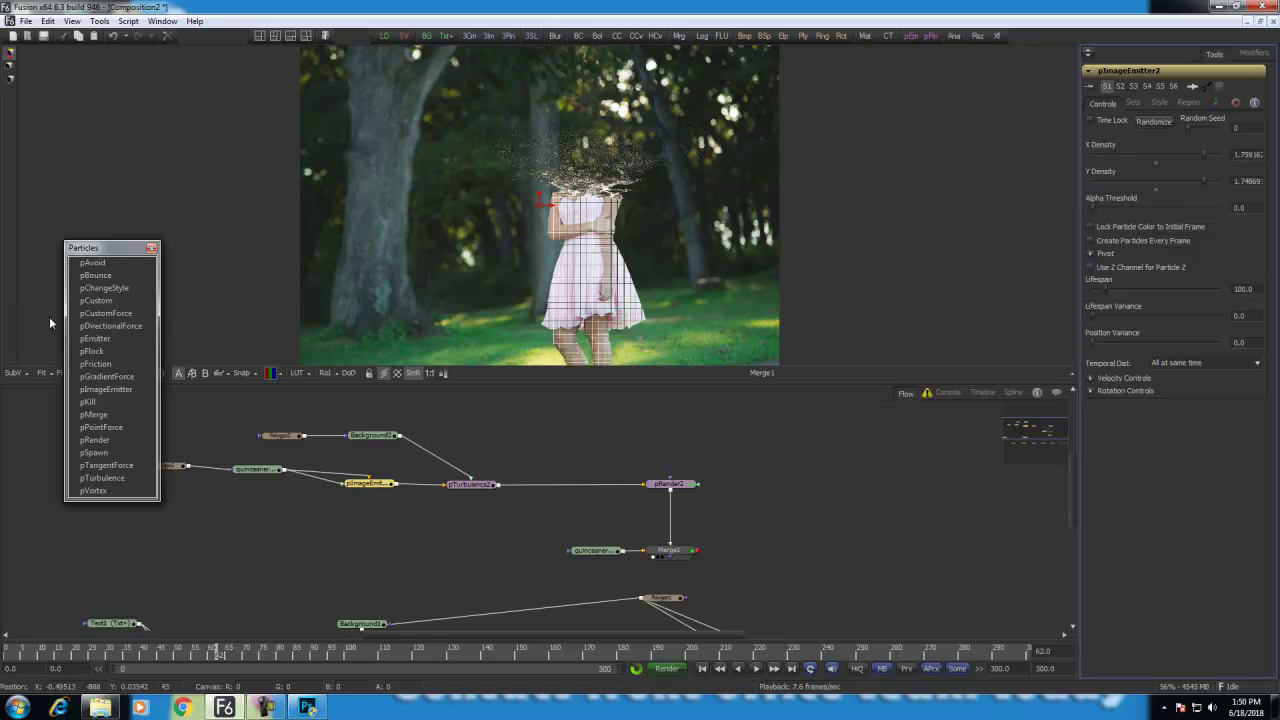
left_click_drag(122, 252, 74, 92)
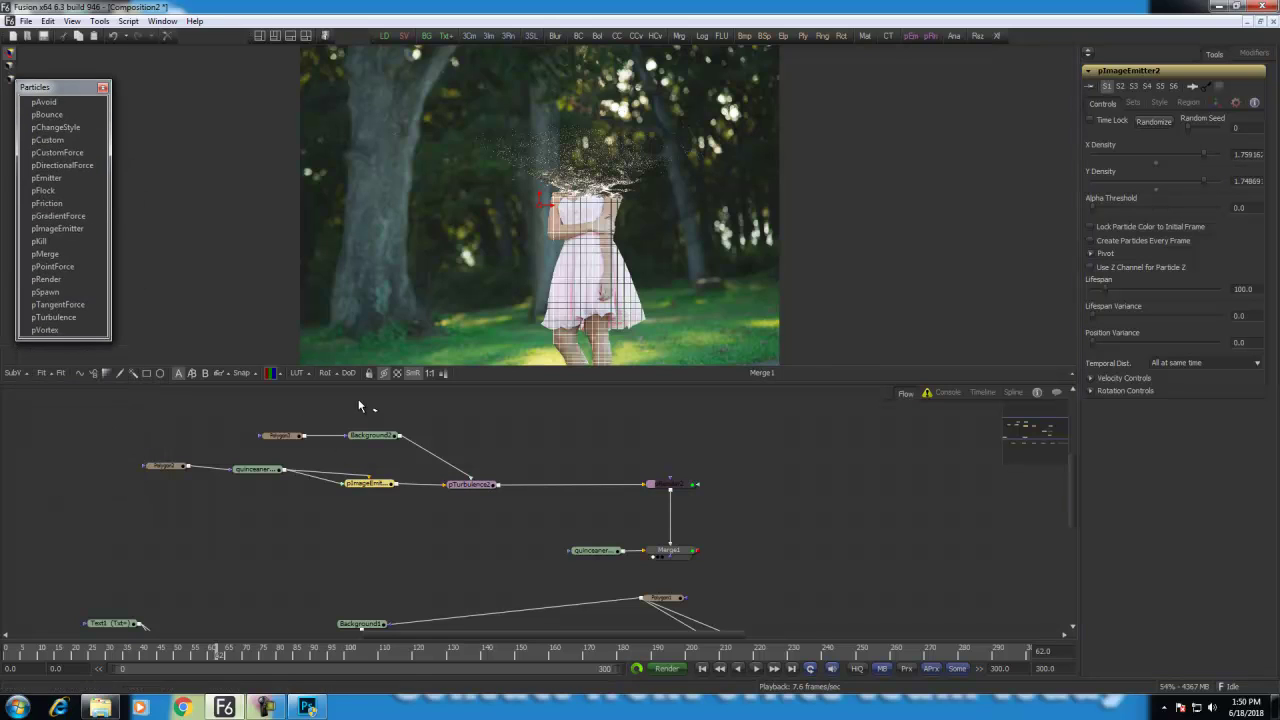
left_click_drag(483, 390, 500, 357)
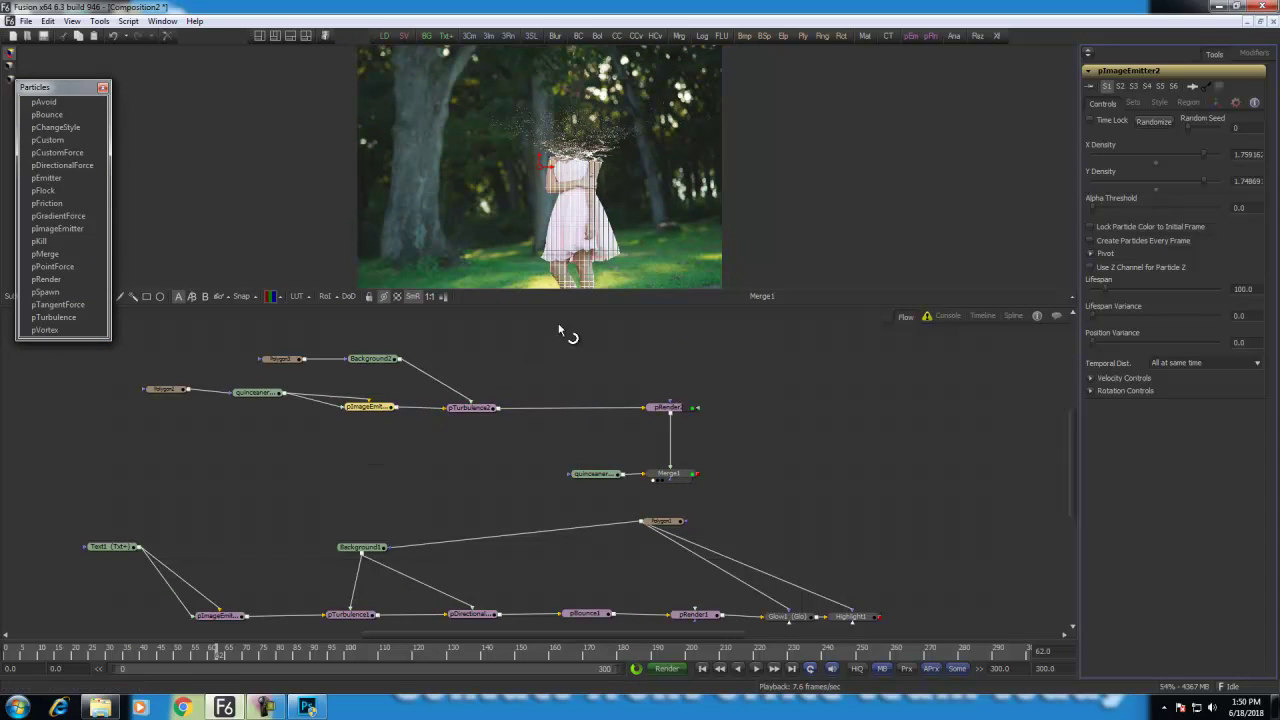
Step: Duplicate the cut-out woman's loader, Loader1, and connect Polygon2 as the copy's mask
left_click(262, 398)
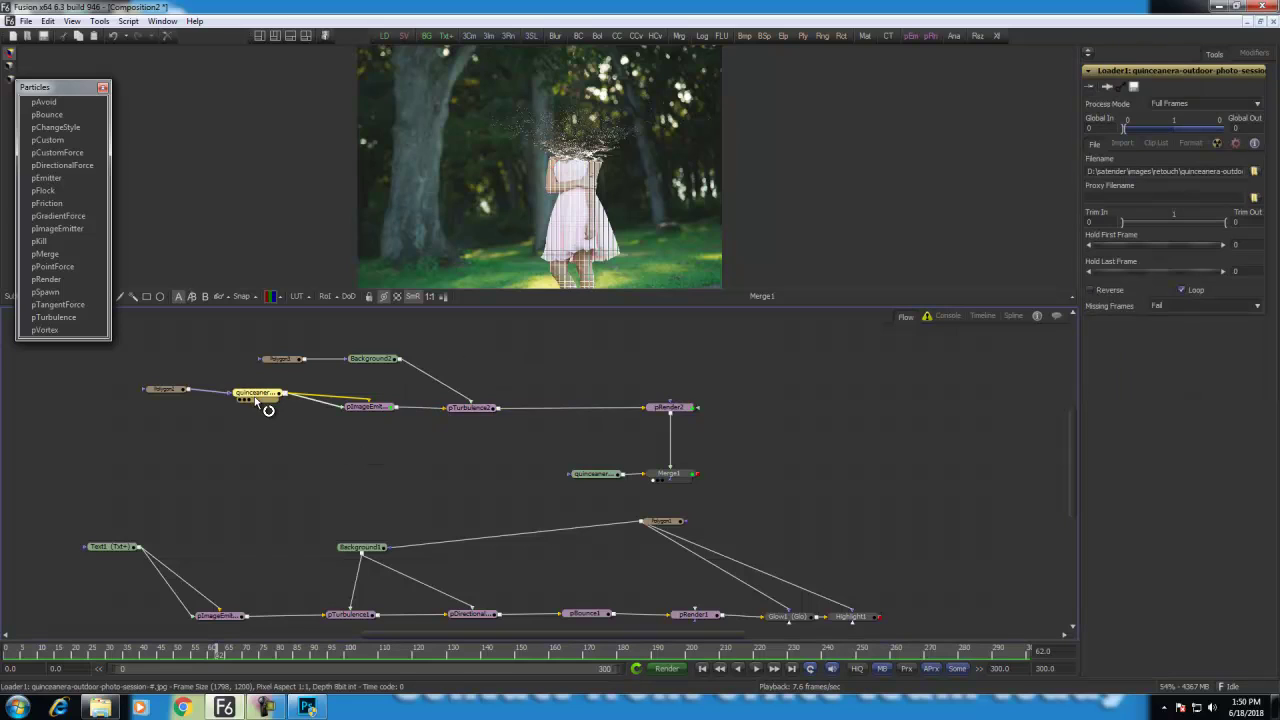
left_click(306, 481)
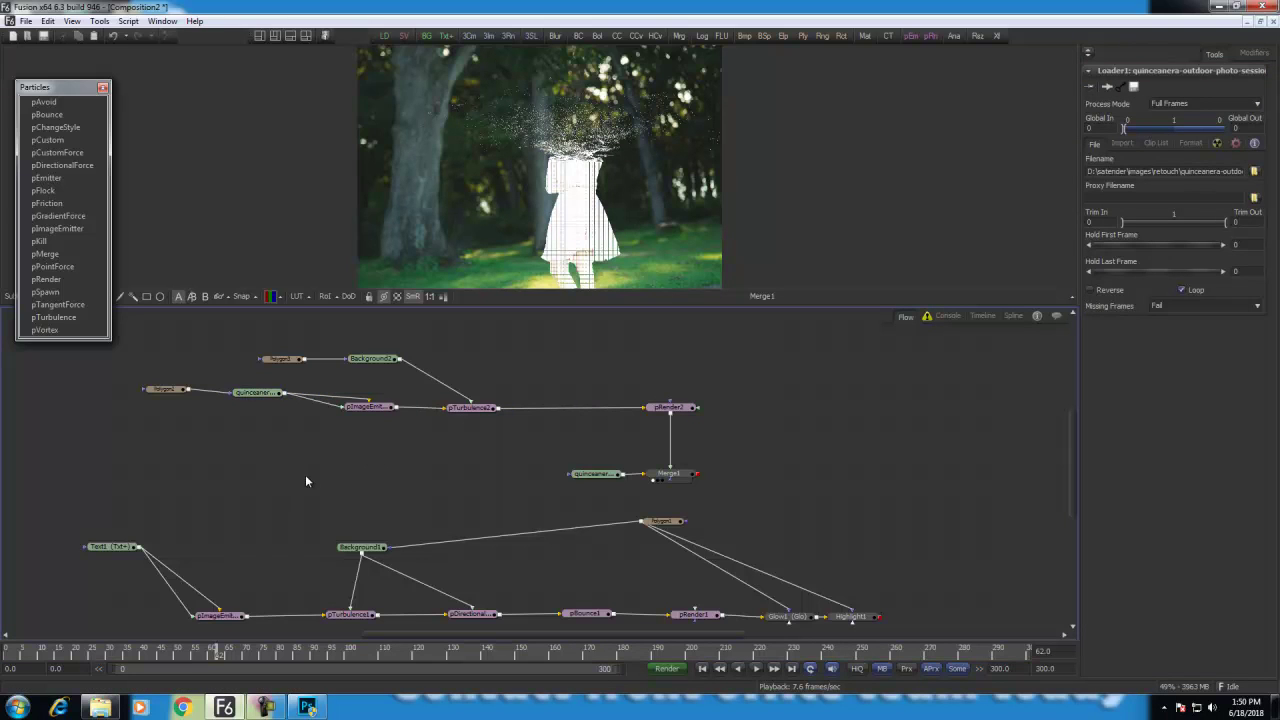
key("ctrl+v")
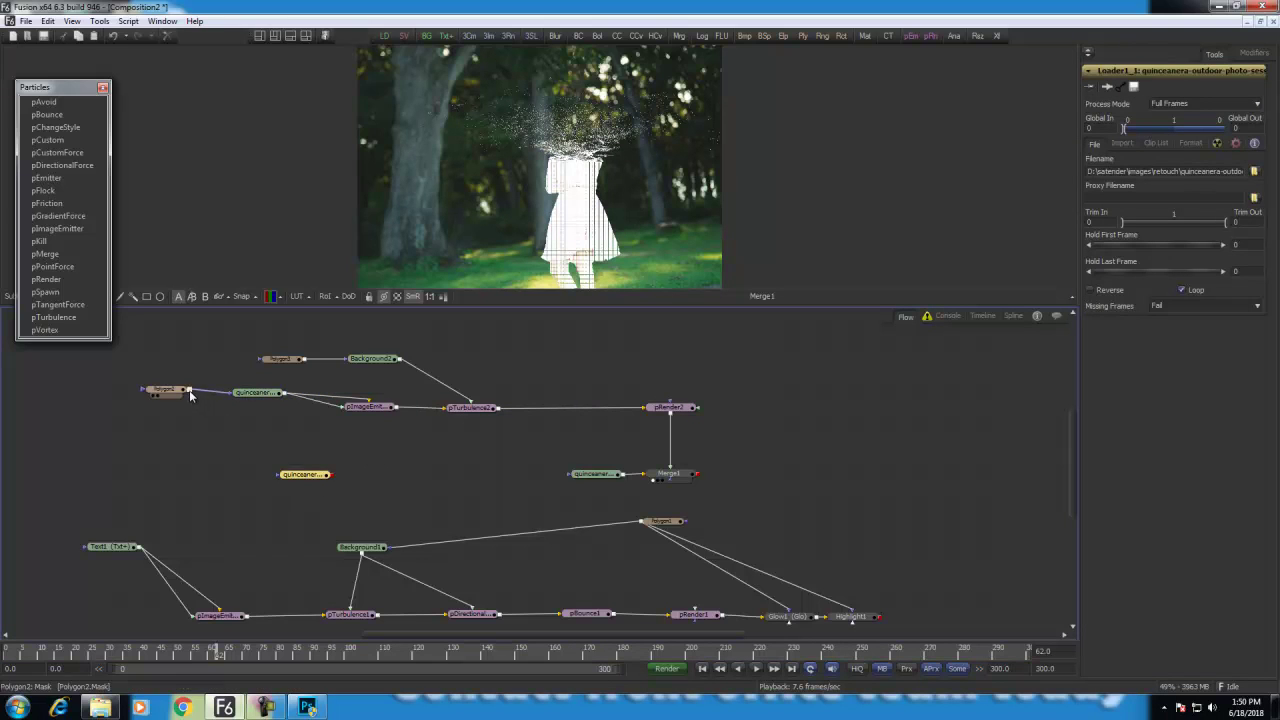
left_click_drag(189, 390, 400, 466)
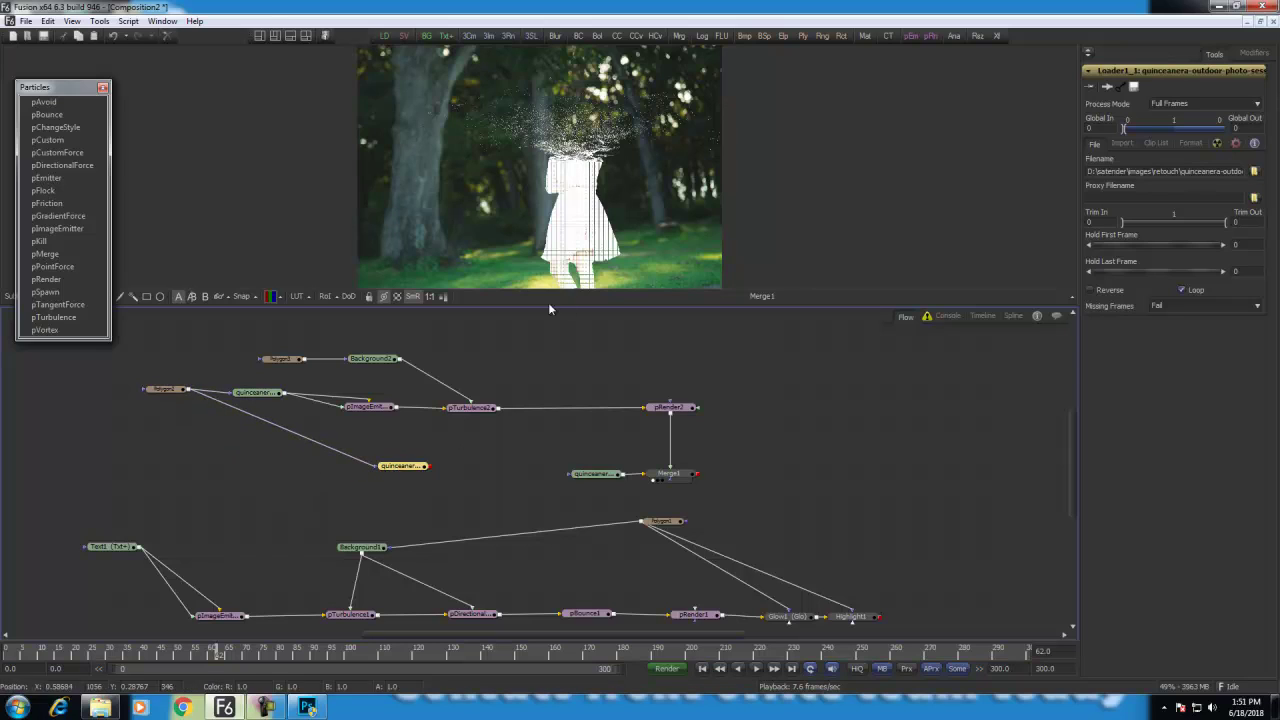
Step: Move pRender2, Merge1 and the clean background loader up, merge the duplicated loader over Merge1, and view Merge2
left_click(477, 468)
left_click_drag(520, 478, 484, 460)
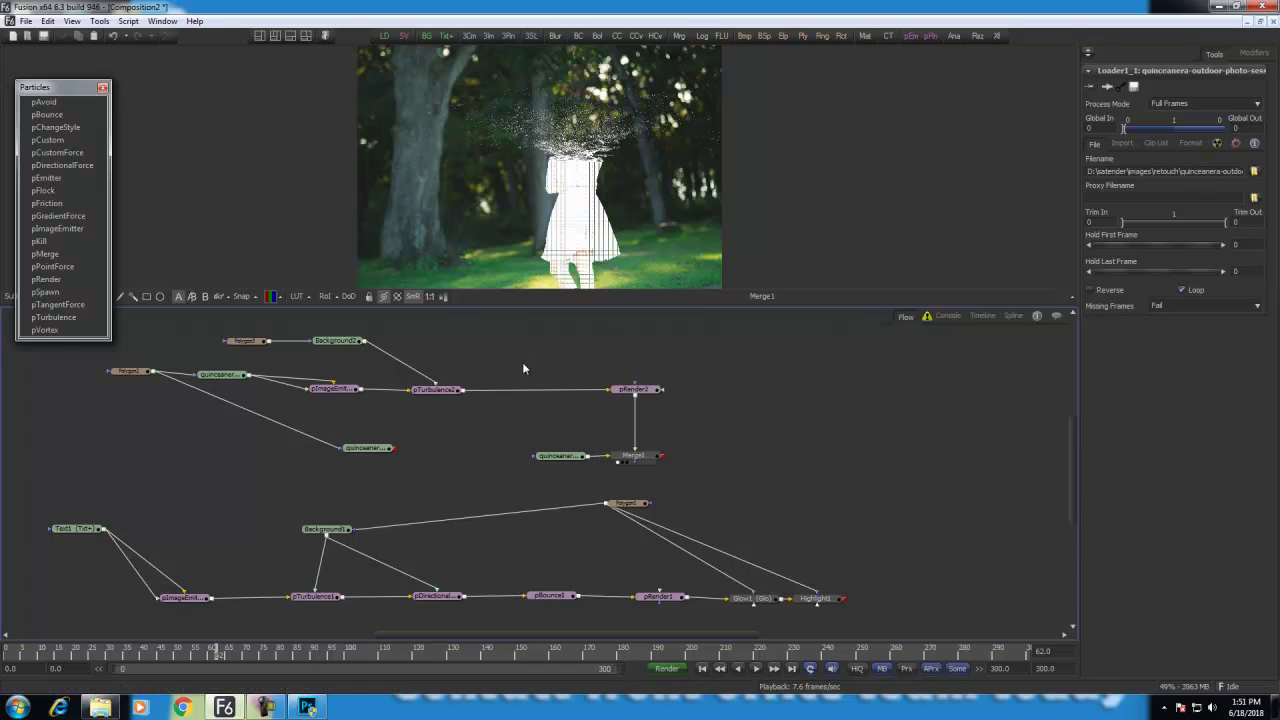
left_click_drag(522, 362, 654, 417)
left_click(492, 456)
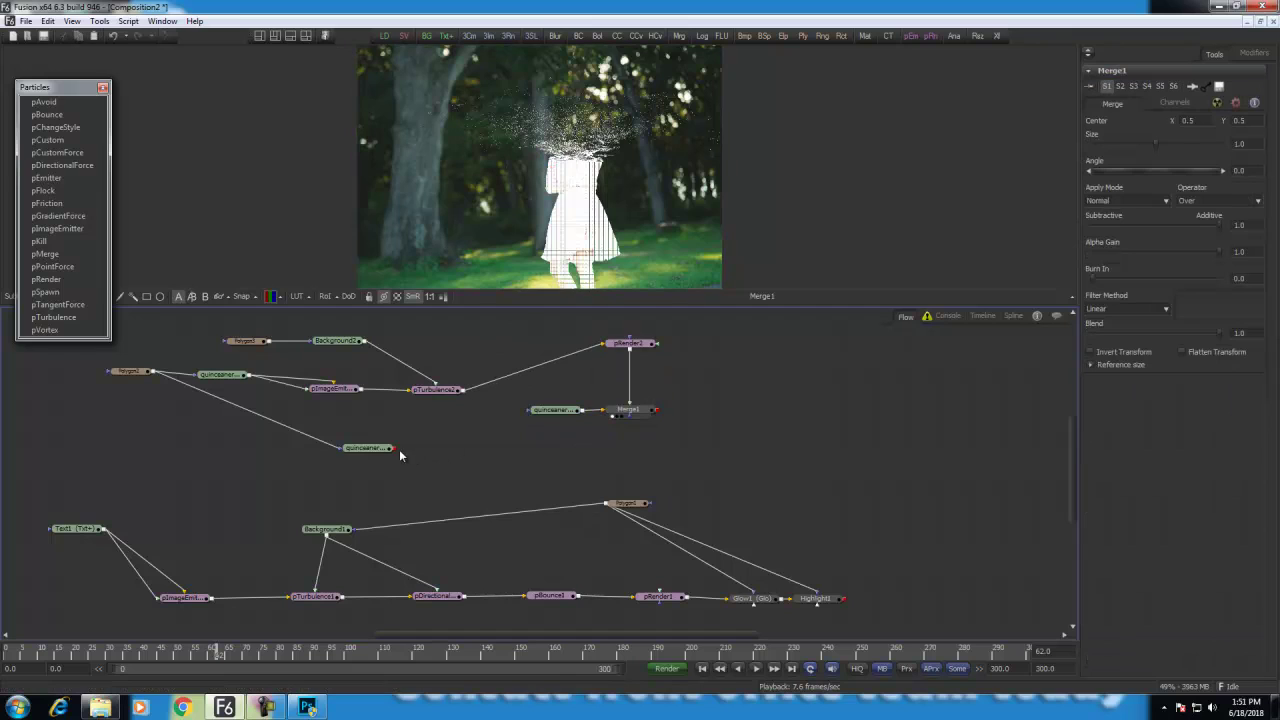
left_click_drag(393, 448, 655, 411)
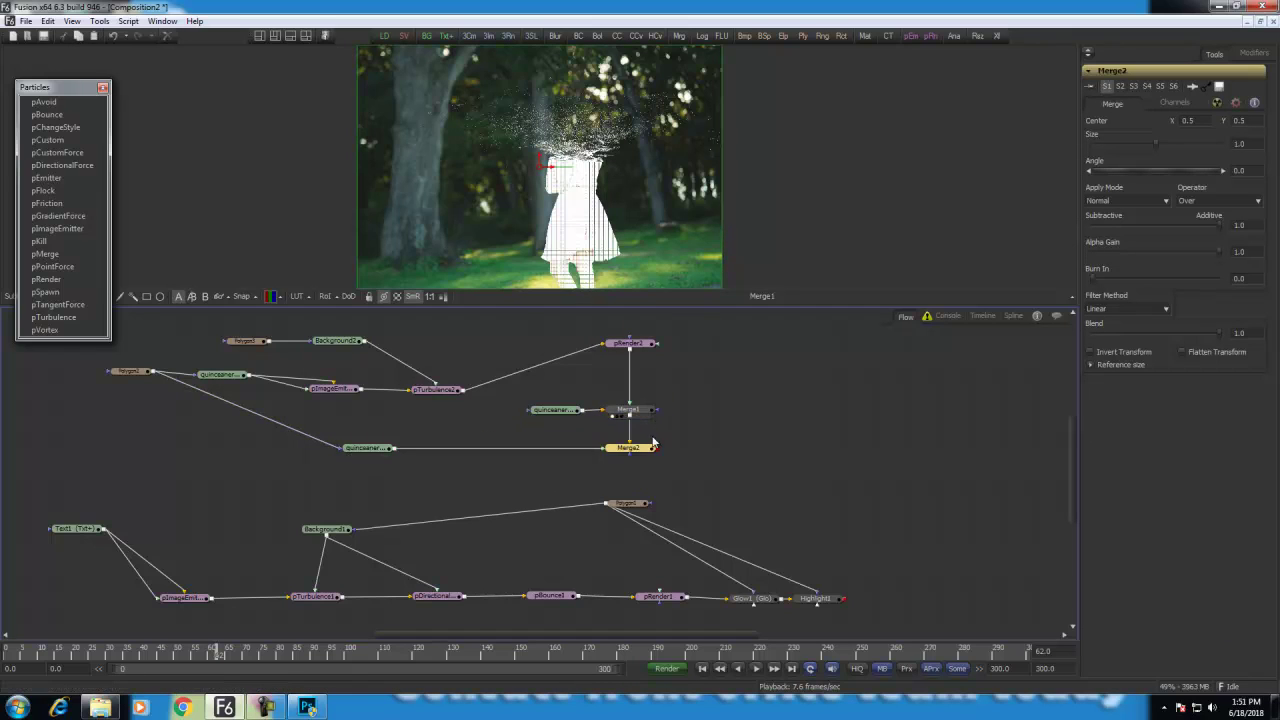
key("1")
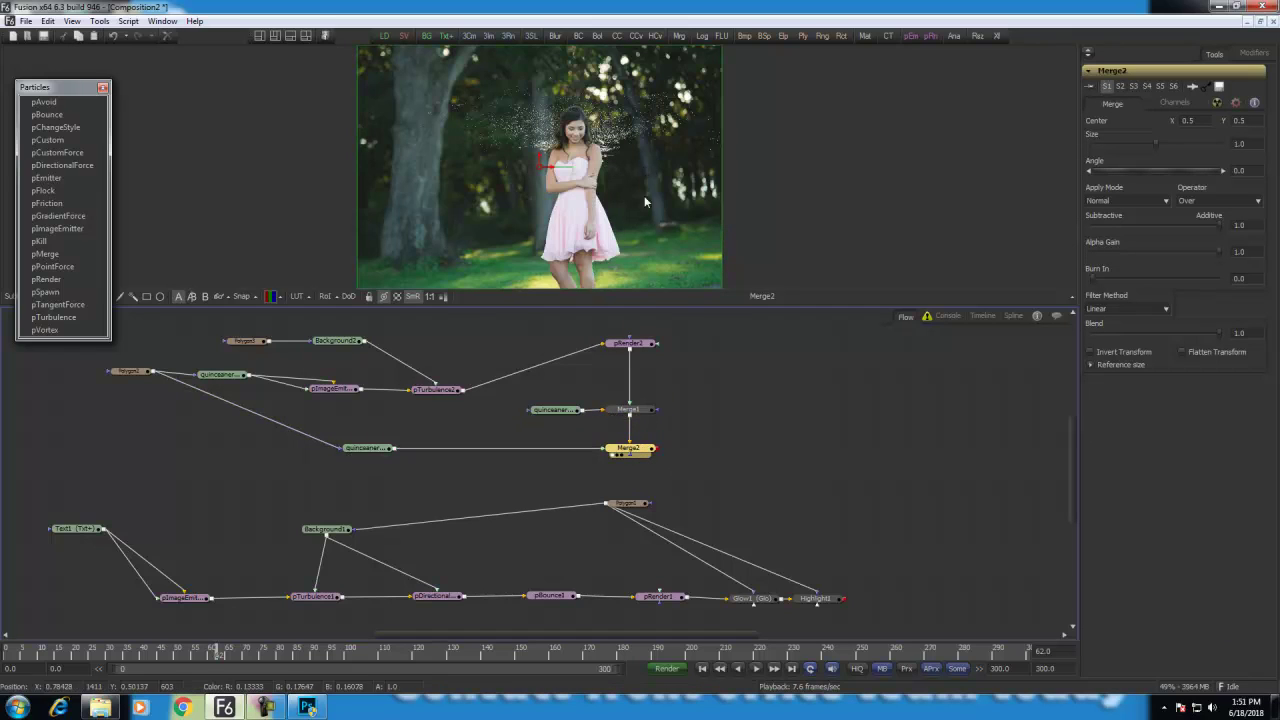
Step: Duplicate Polygon3, place the copy beside Merge2 and connect it as Merge2's mask
left_click(699, 414)
left_click_drag(446, 405, 497, 455)
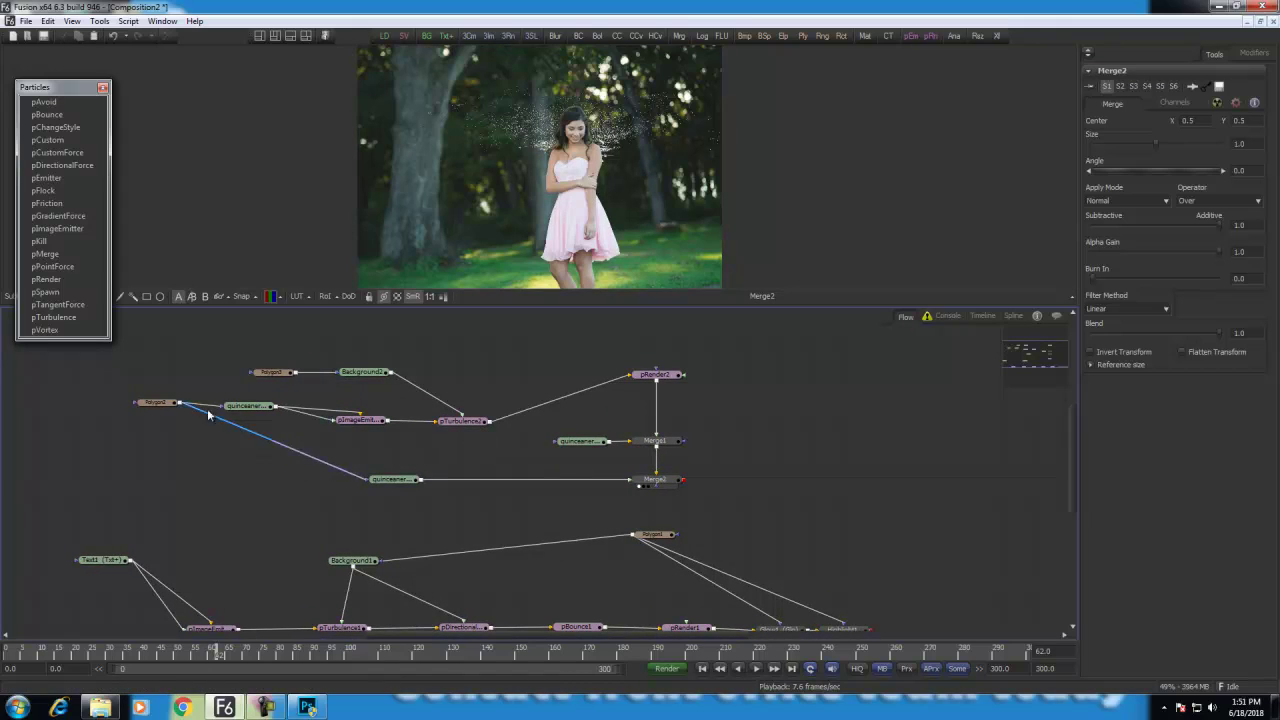
left_click(270, 375)
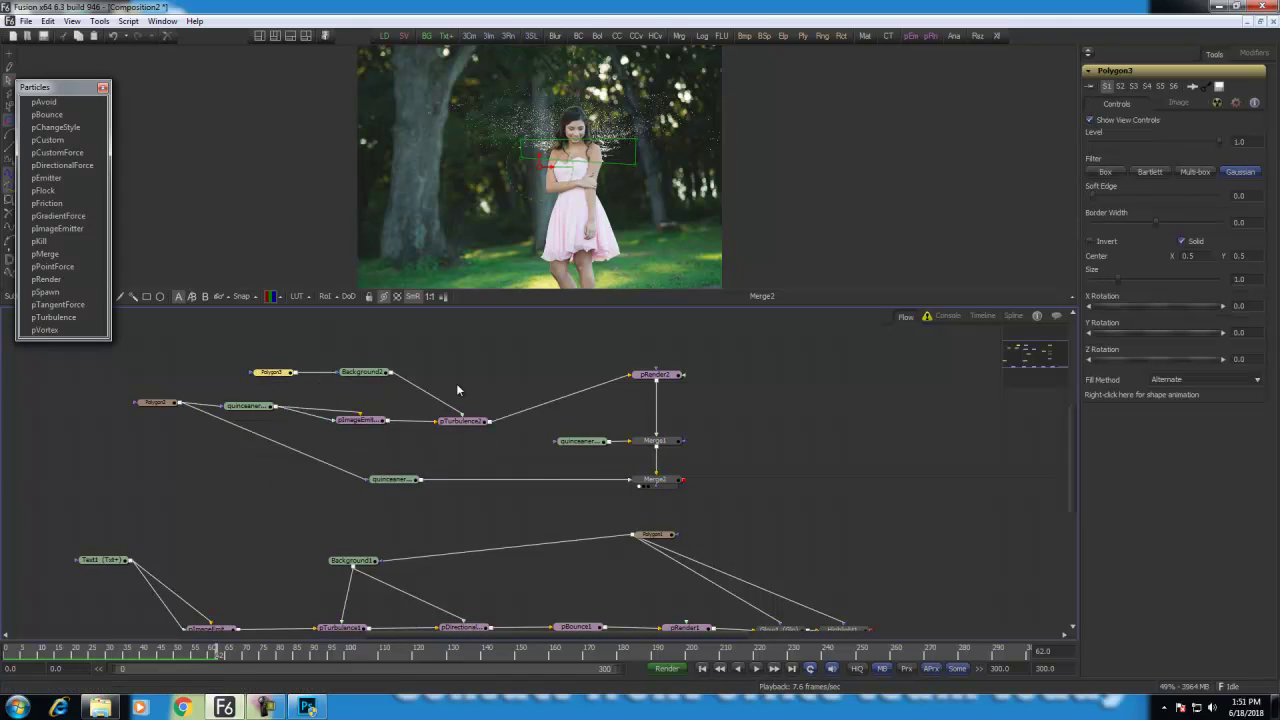
key("ctrl+v")
left_click_drag(495, 358, 360, 513)
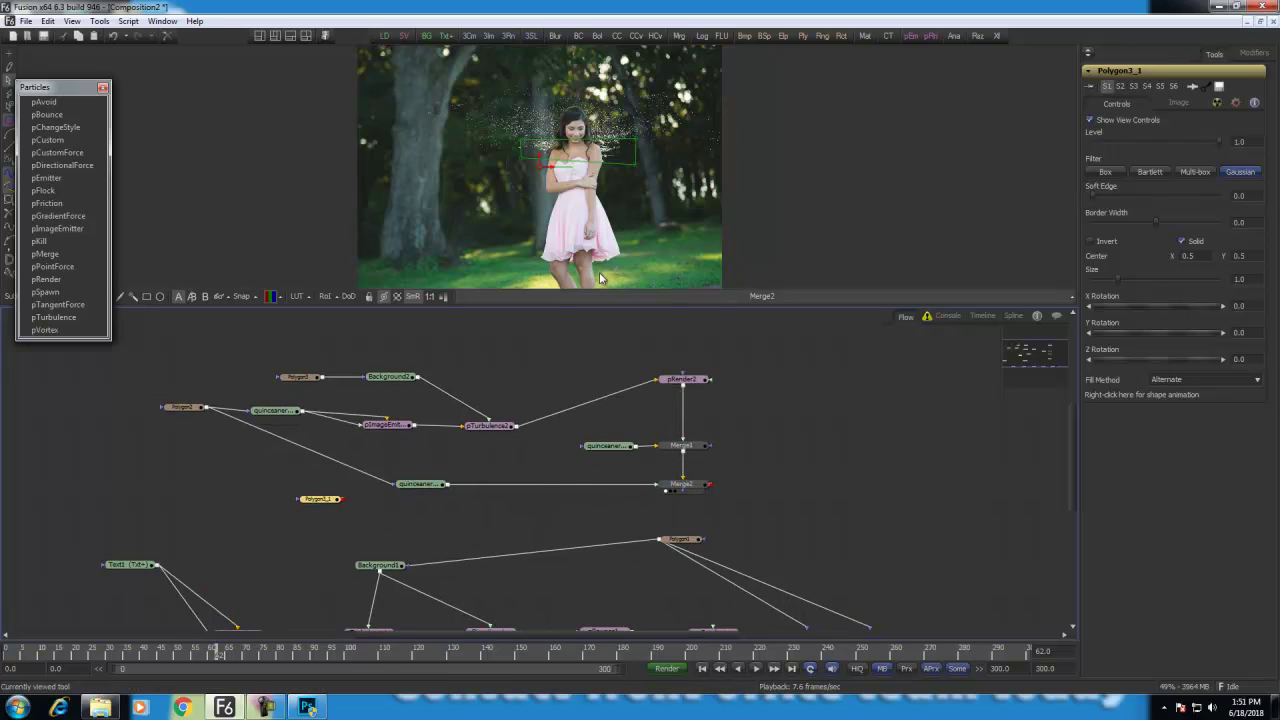
left_click_drag(486, 506, 438, 494)
left_click_drag(271, 487, 580, 445)
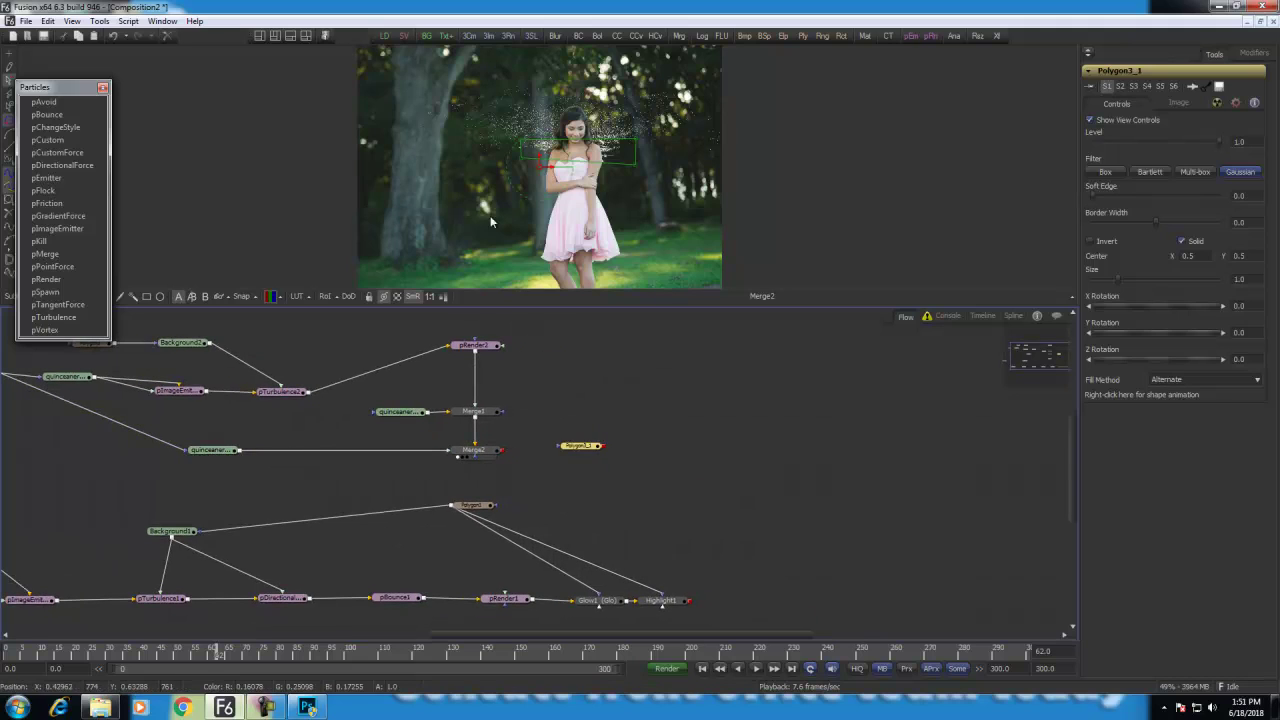
left_click_drag(603, 447, 476, 459)
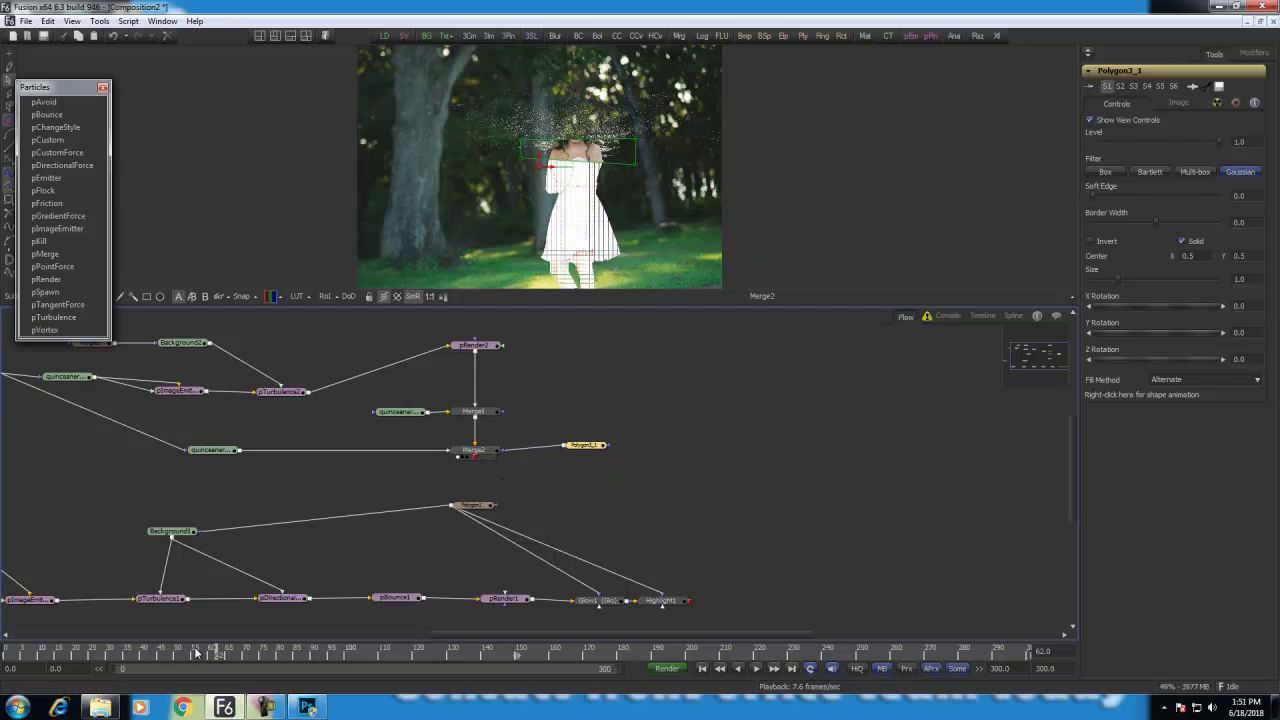
Step: Select Polygon3_1's points at frame 0 and isolate its expanded keyframe track in the timeline
left_click_drag(196, 651, 5, 651)
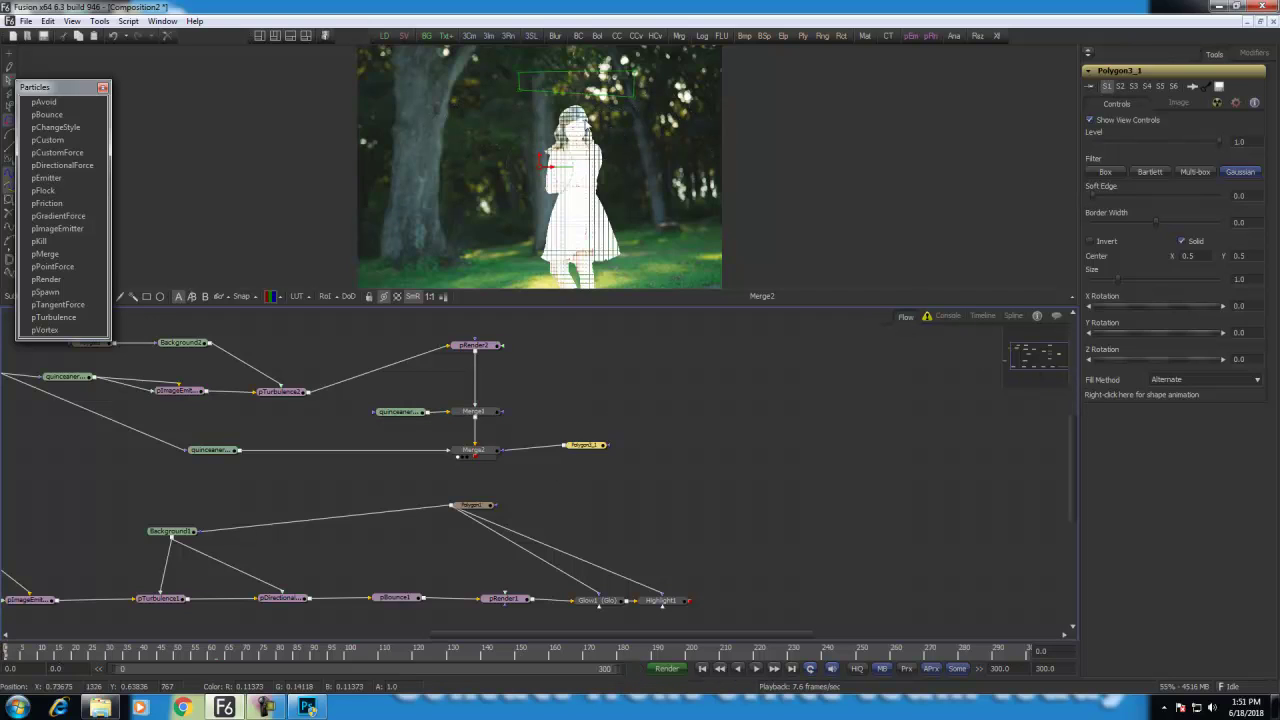
left_click_drag(500, 86, 652, 121)
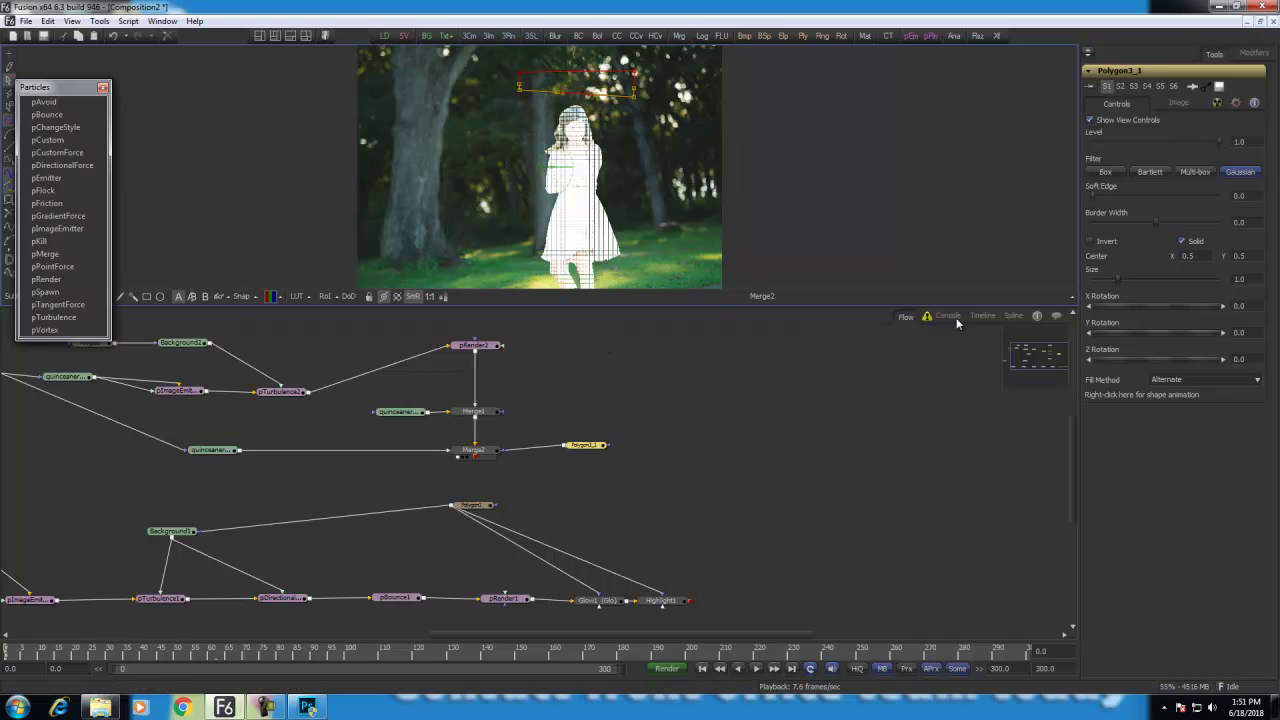
left_click(983, 316)
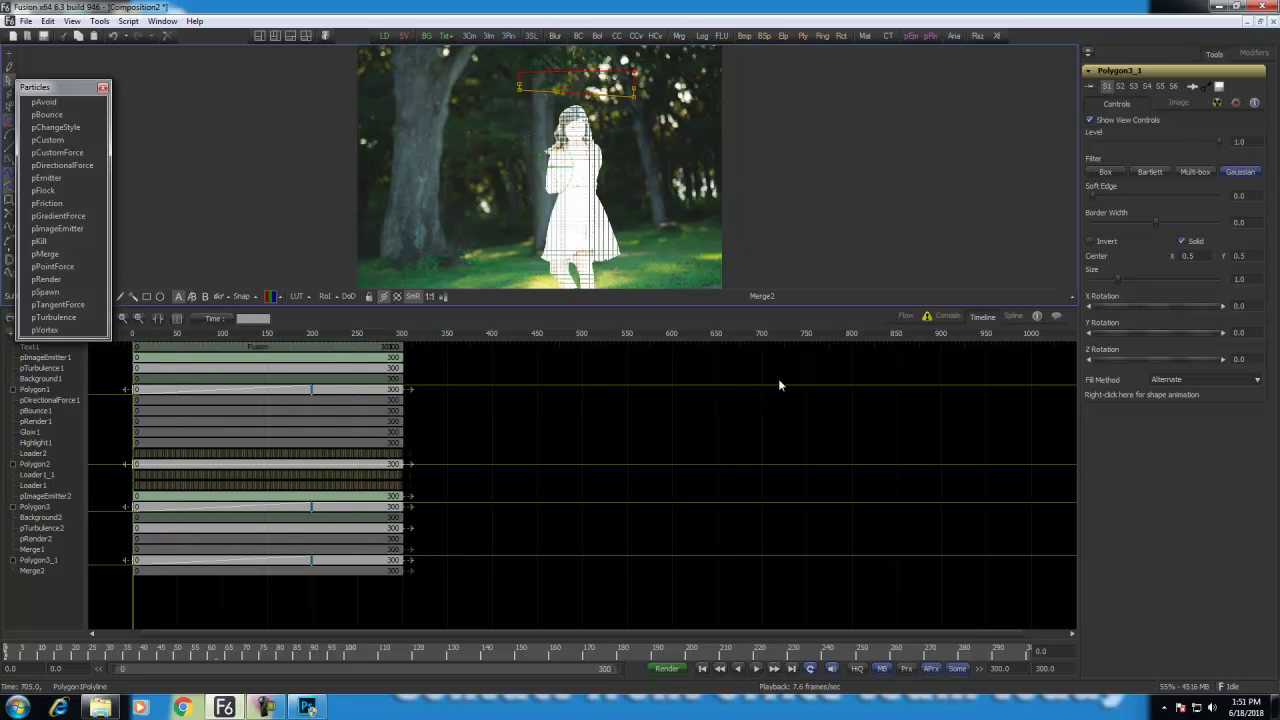
left_click_drag(72, 85, 78, 12)
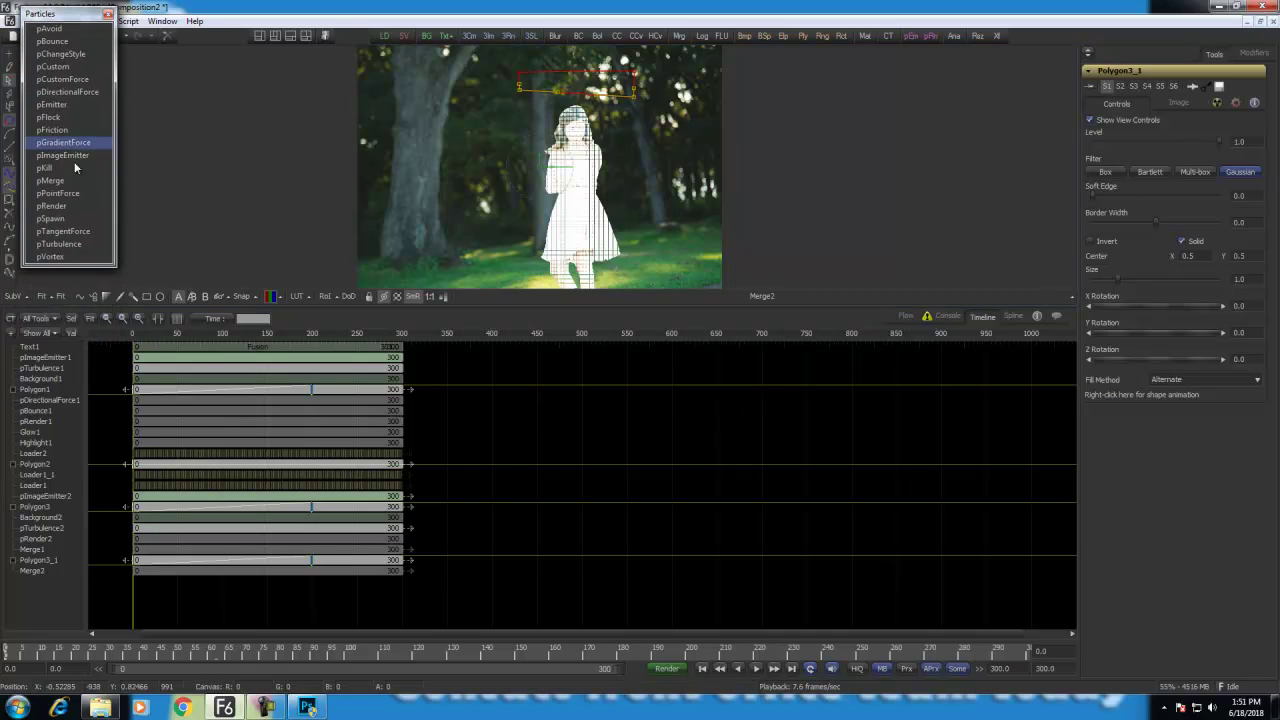
left_click(377, 418)
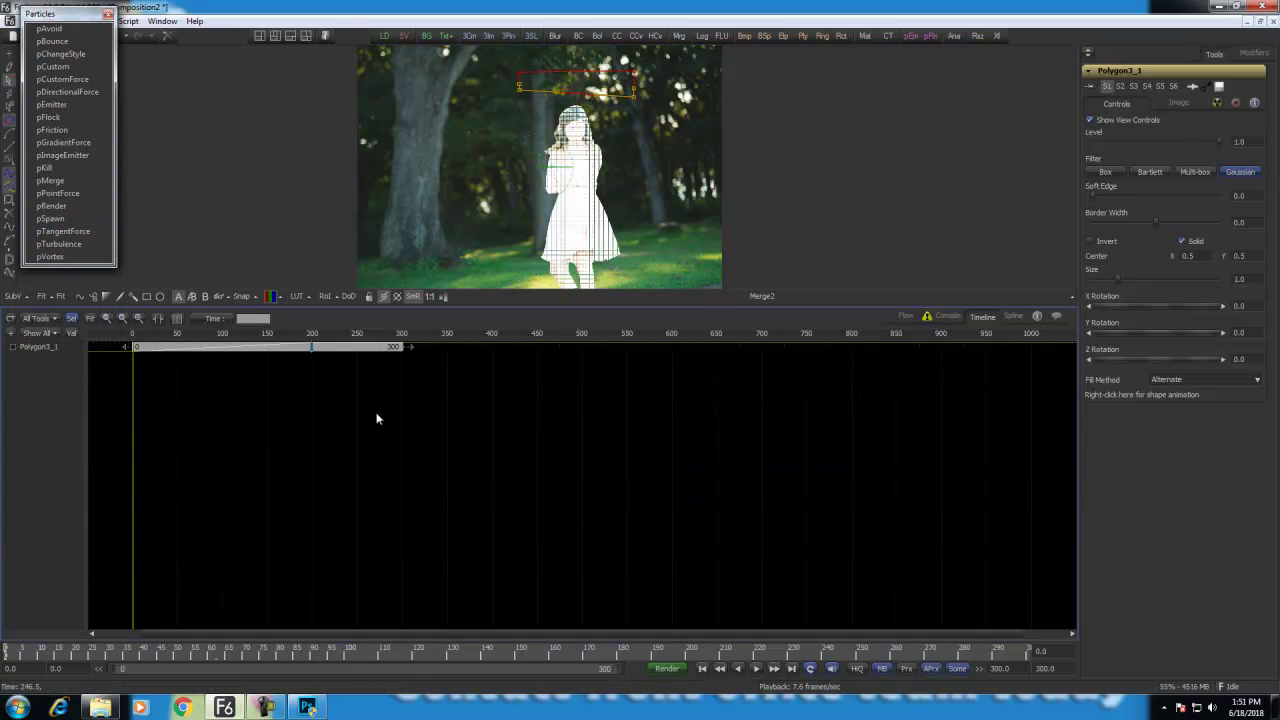
left_click(13, 348)
left_click_drag(229, 395, 229, 395)
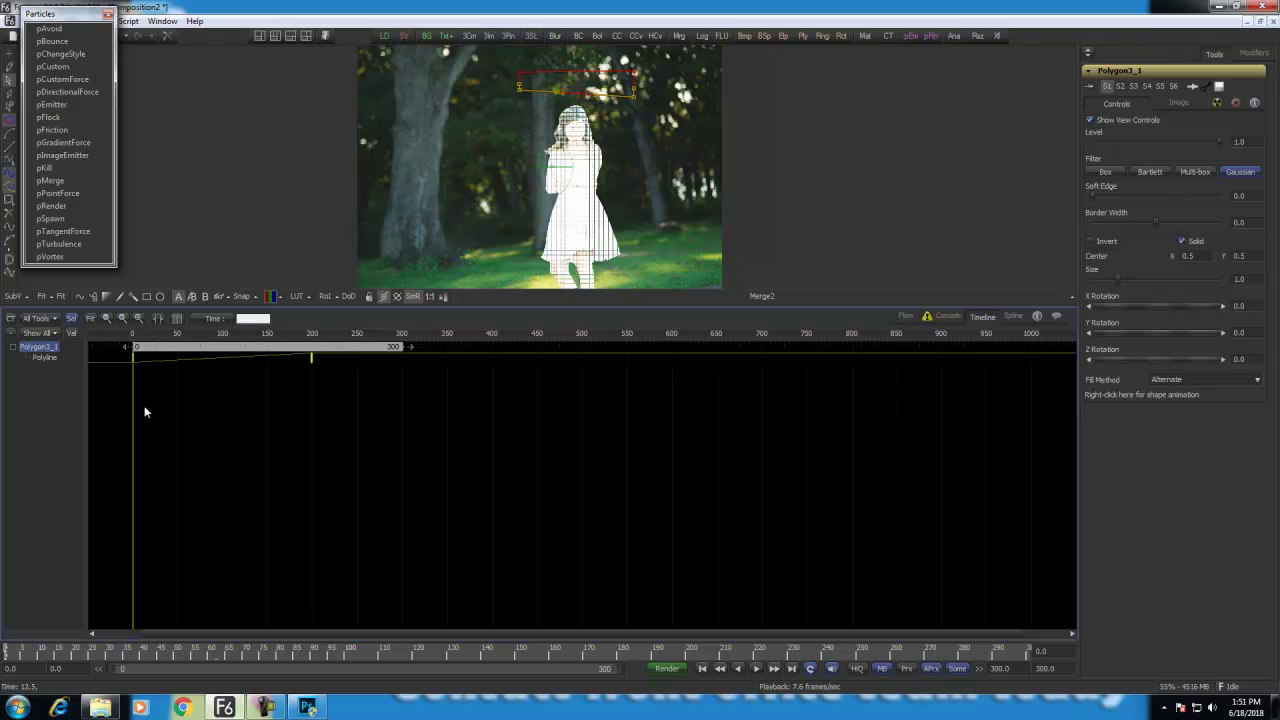
Step: Stretch Polygon3_1 upward at frame 199 to cover the woman's whole figure, and return to frame 1
left_click_drag(134, 409, 311, 417)
left_click_drag(490, 296, 470, 238)
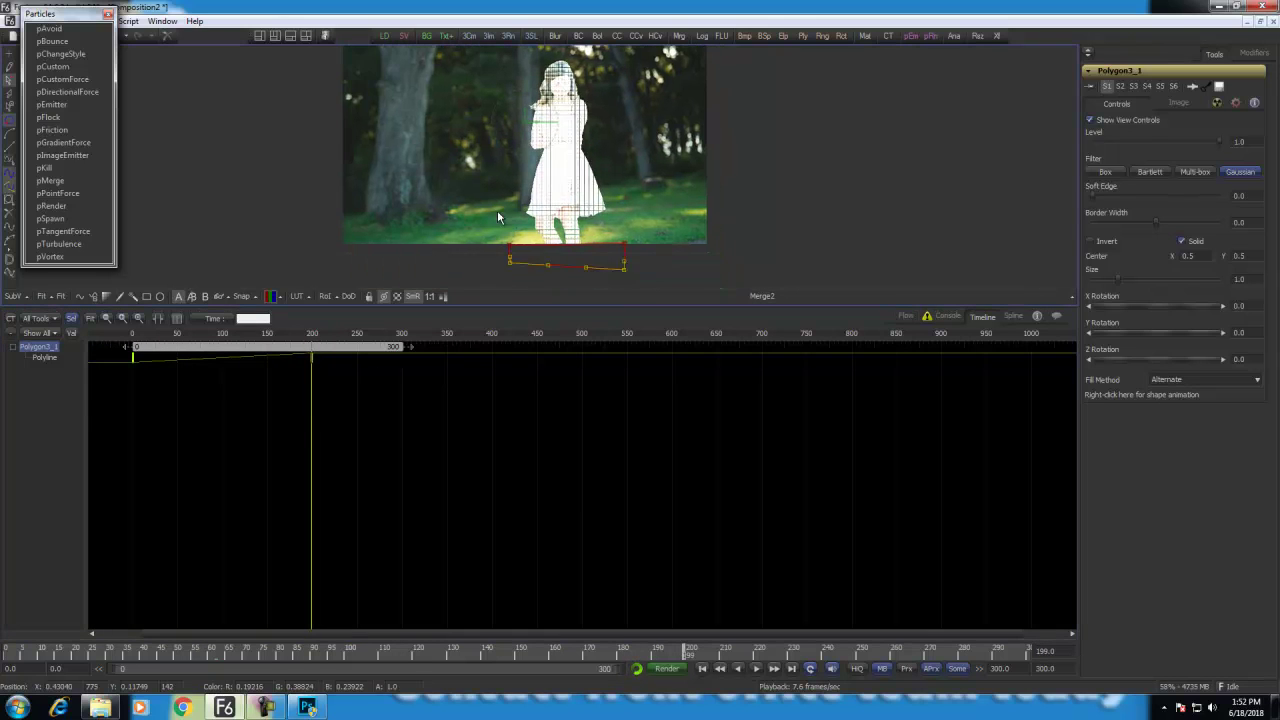
left_click_drag(620, 238, 622, 45)
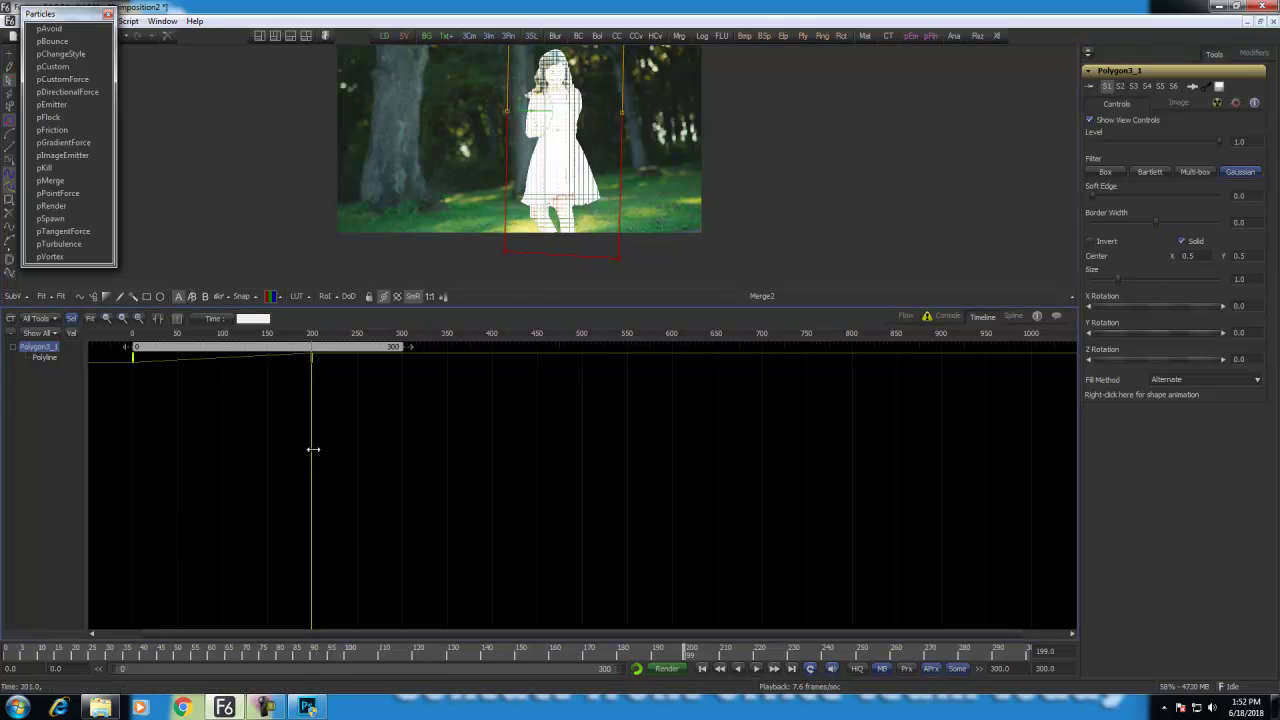
left_click_drag(313, 437, 136, 446)
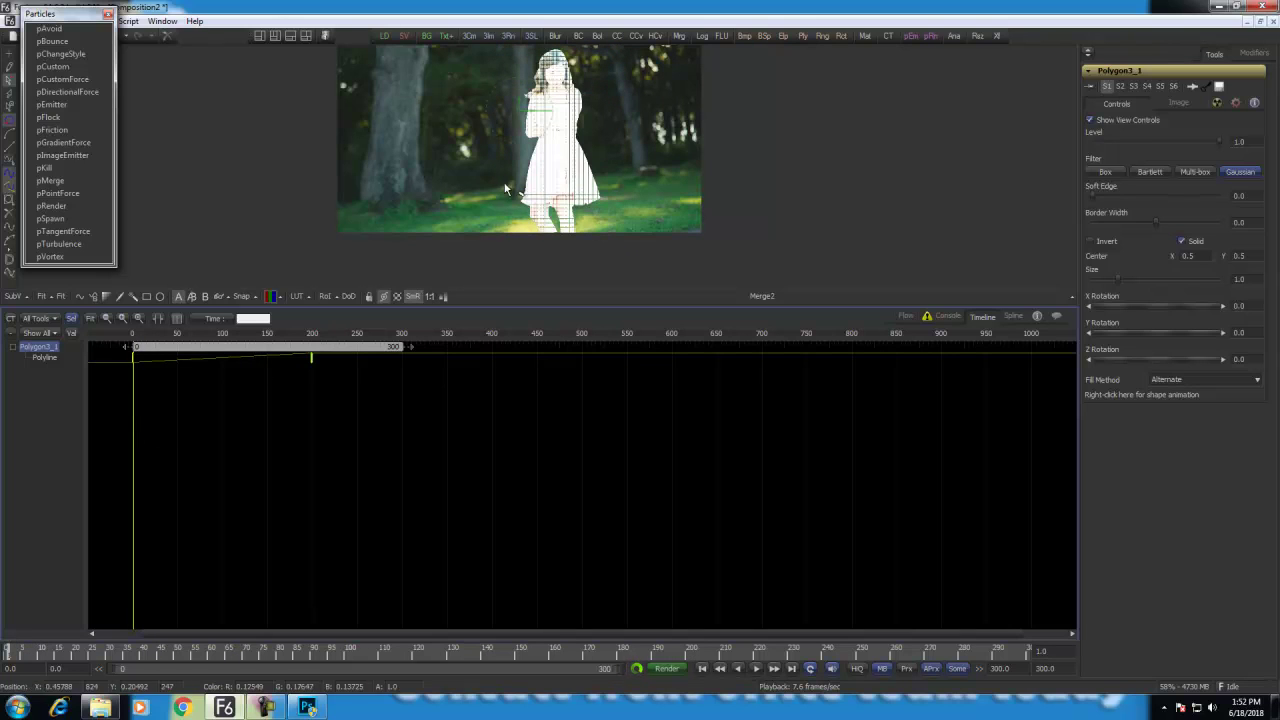
Step: Return to the node flow and set Polygon3_1's soft edge to about 0.031
left_click(906, 316)
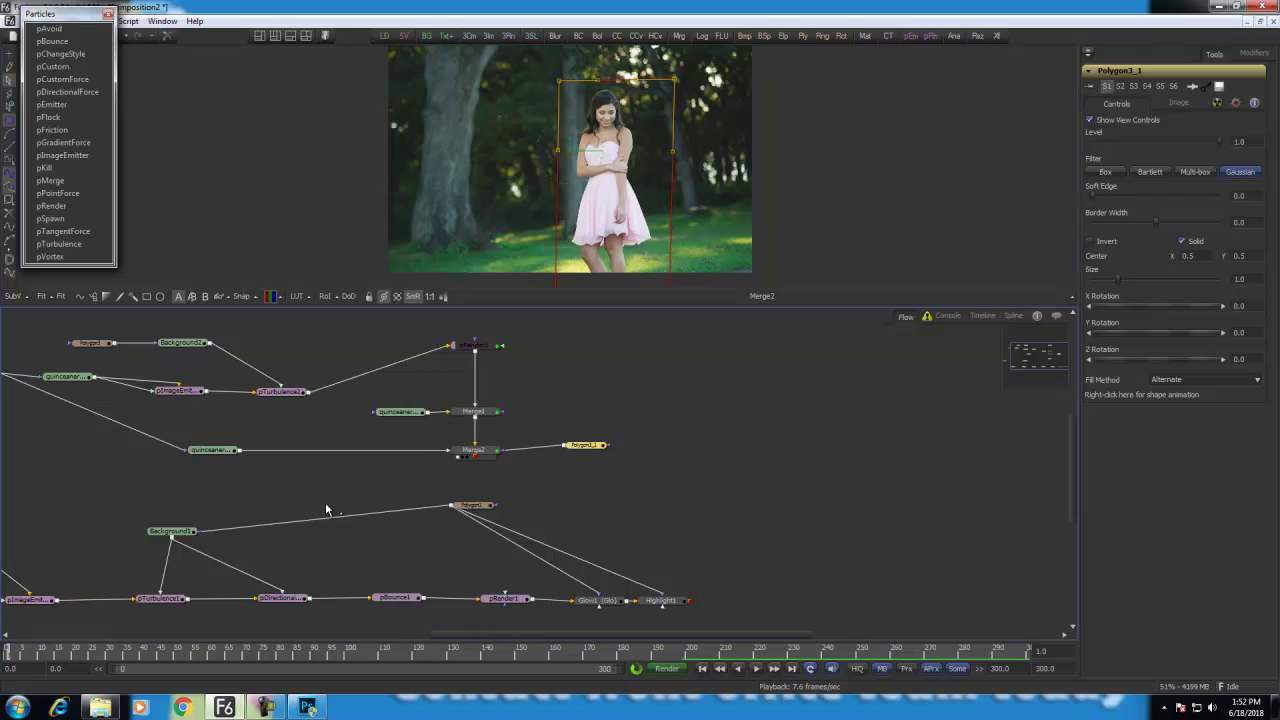
left_click(1097, 204)
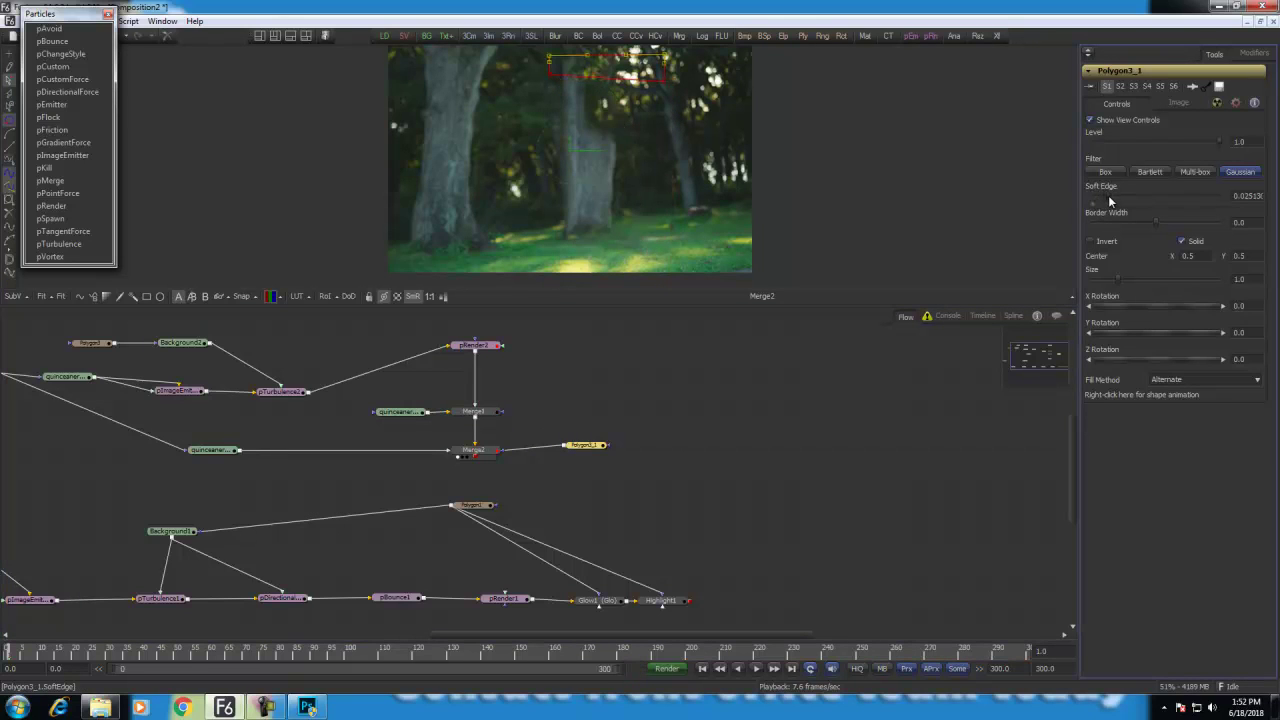
left_click_drag(1116, 199, 1114, 199)
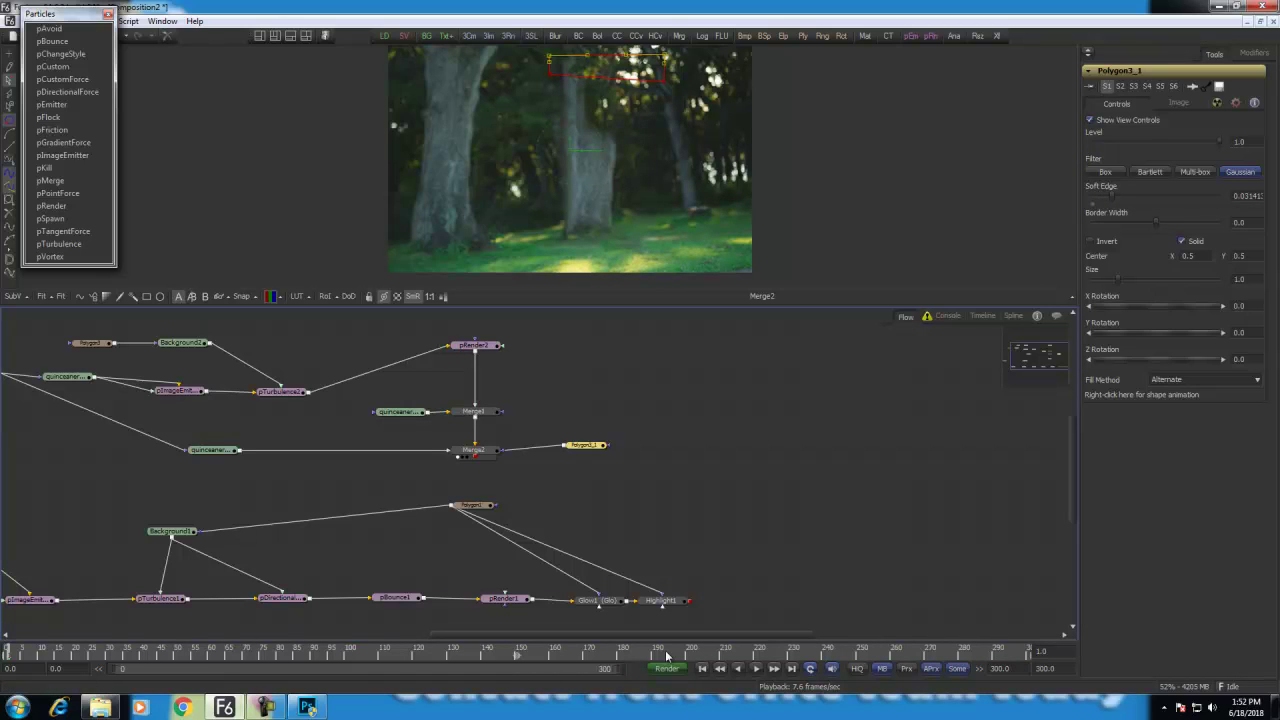
Step: Preview the animation up to frame 50 and invert the Polygon3_1 mask
left_click(756, 672)
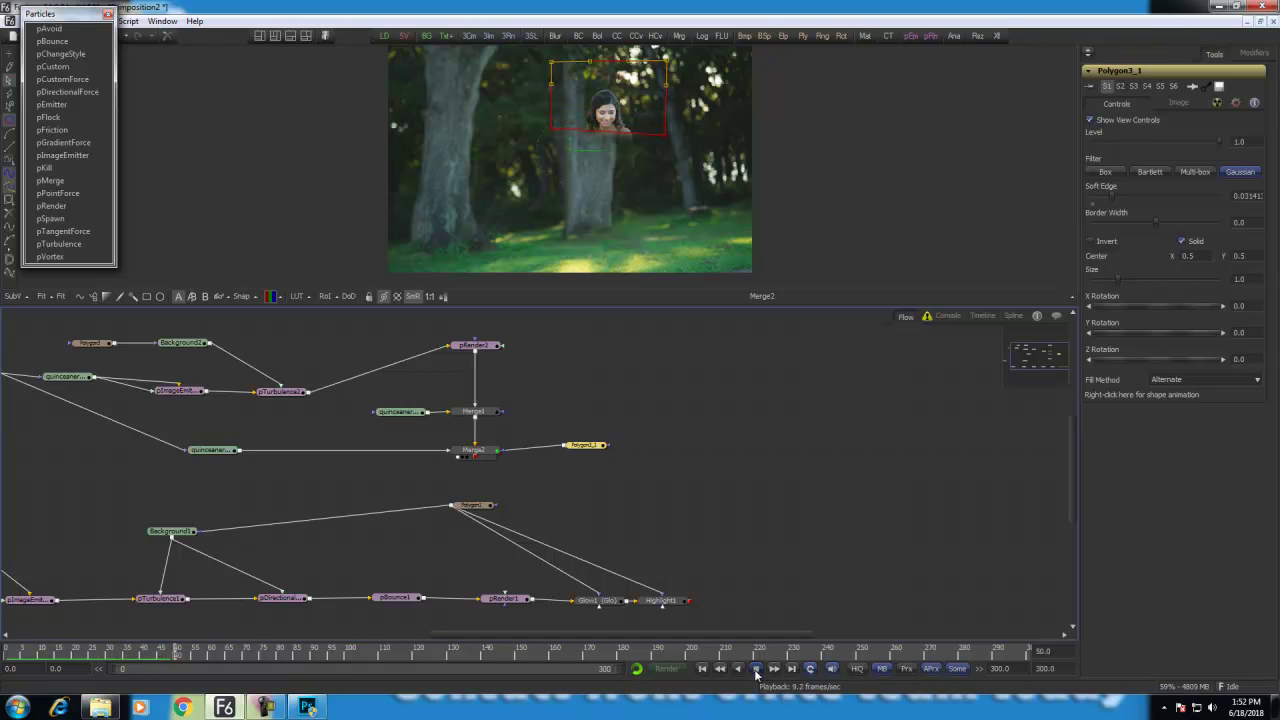
left_click(756, 672)
left_click(1089, 243)
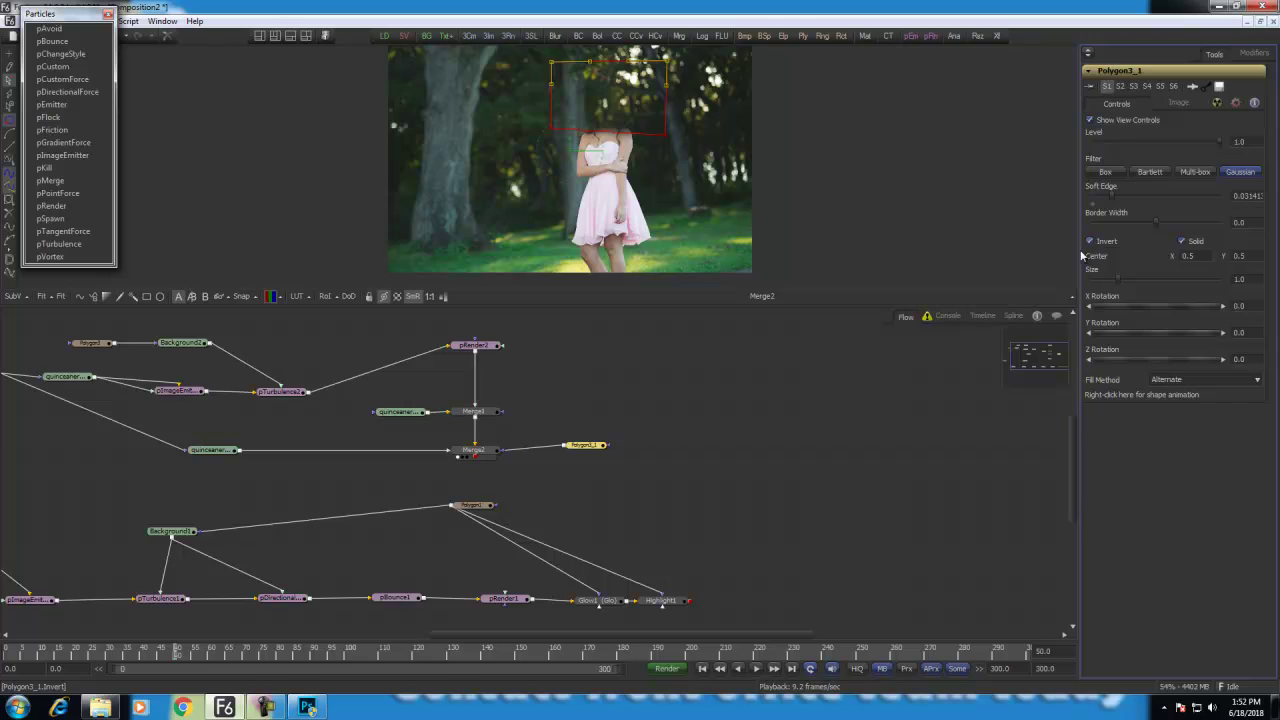
Step: Inspect the outputs of Merge1 and pRender2, replaying from frame 0, and return to Merge2 at frame 0
left_click_drag(485, 413, 590, 173)
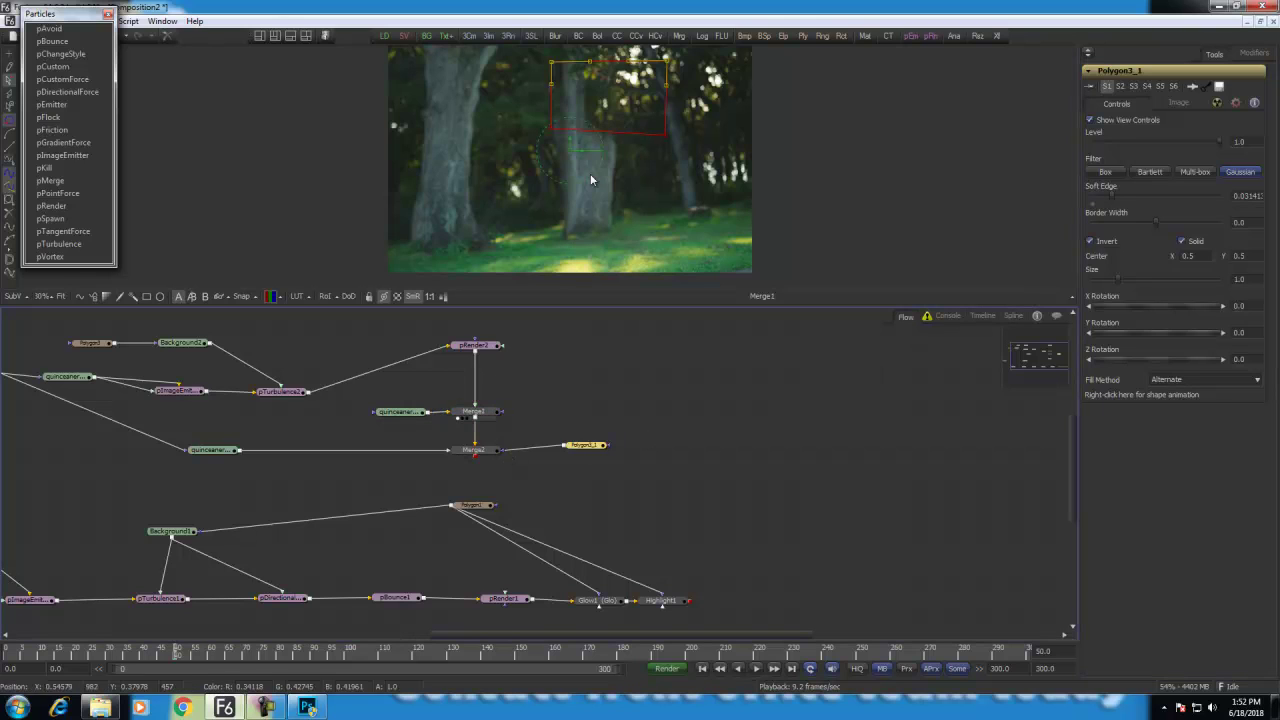
left_click_drag(327, 477, 476, 471)
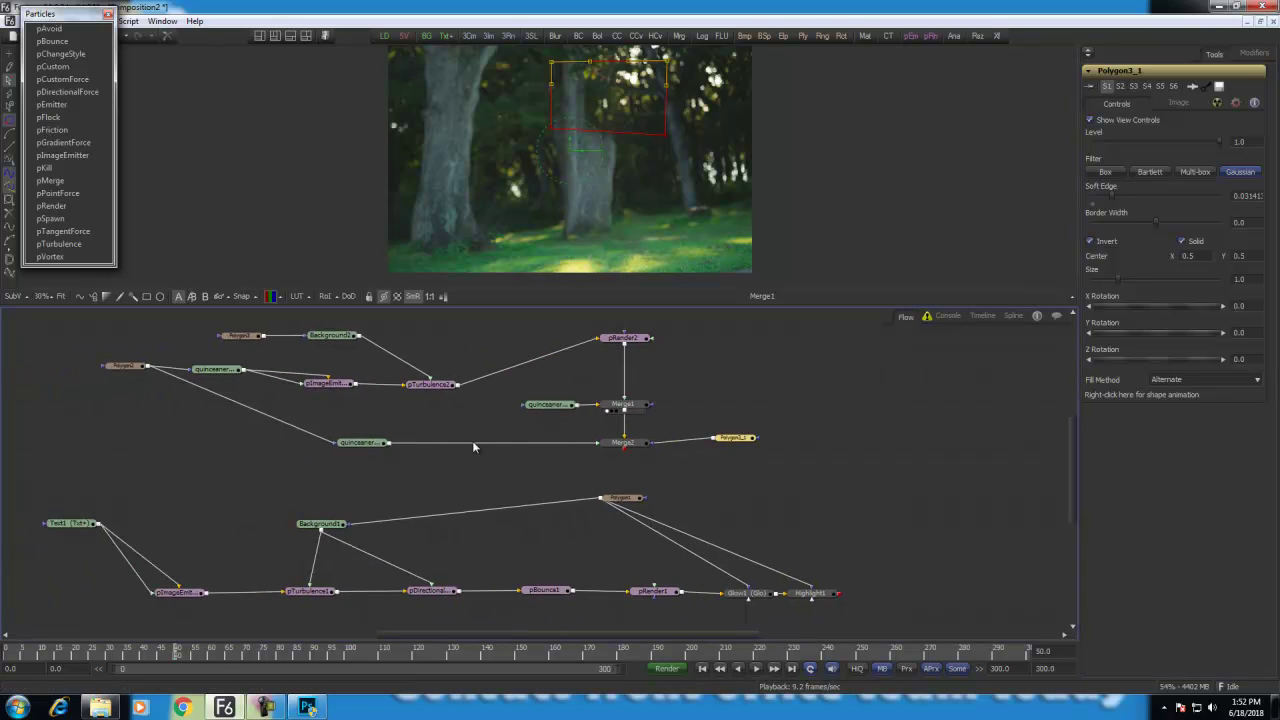
left_click(610, 345)
left_click_drag(176, 650, 4, 652)
key("space")
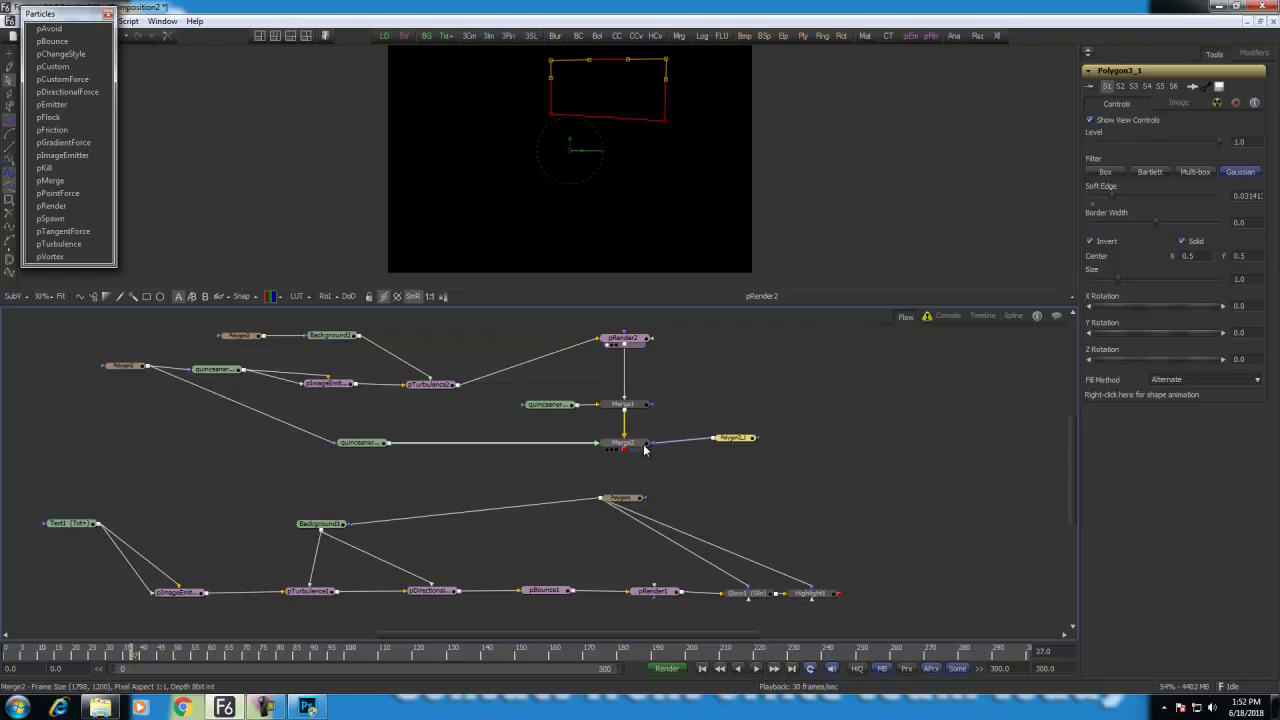
left_click(7, 655)
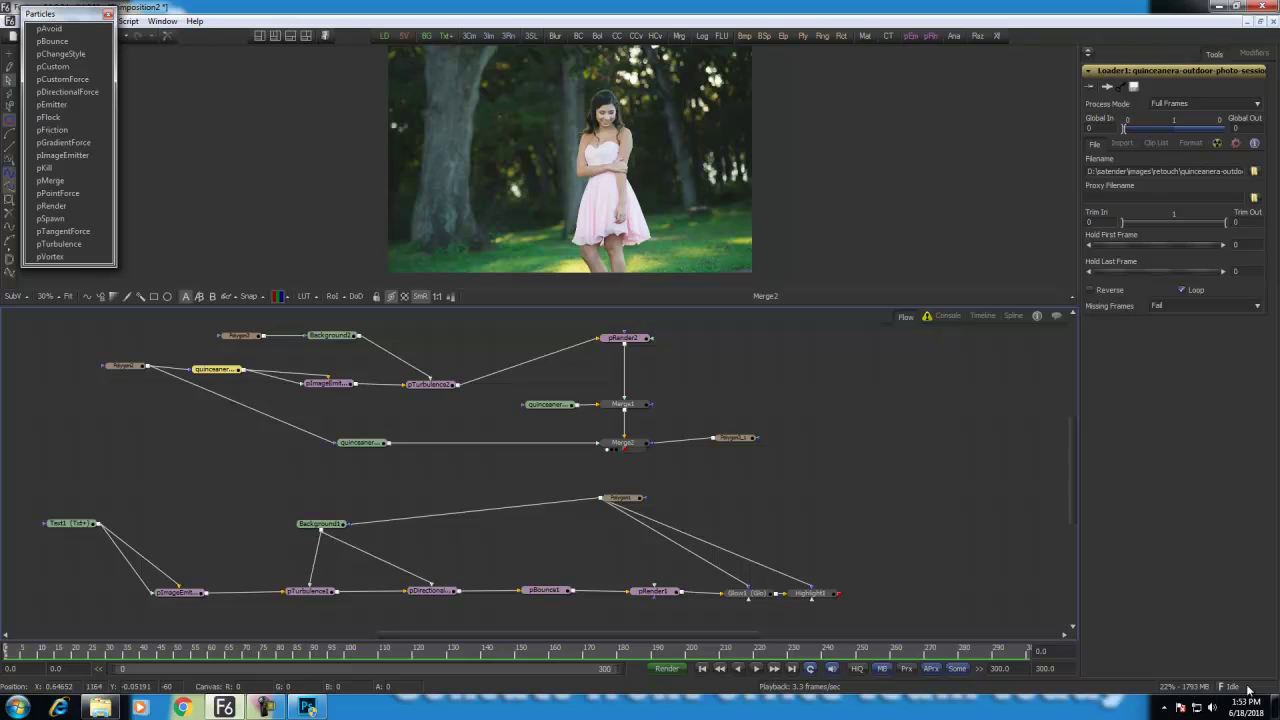
Step: Purge the cache and preview the Merge2 animation up to frame 67 in an enlarged, fitted viewer
right_click(1191, 687)
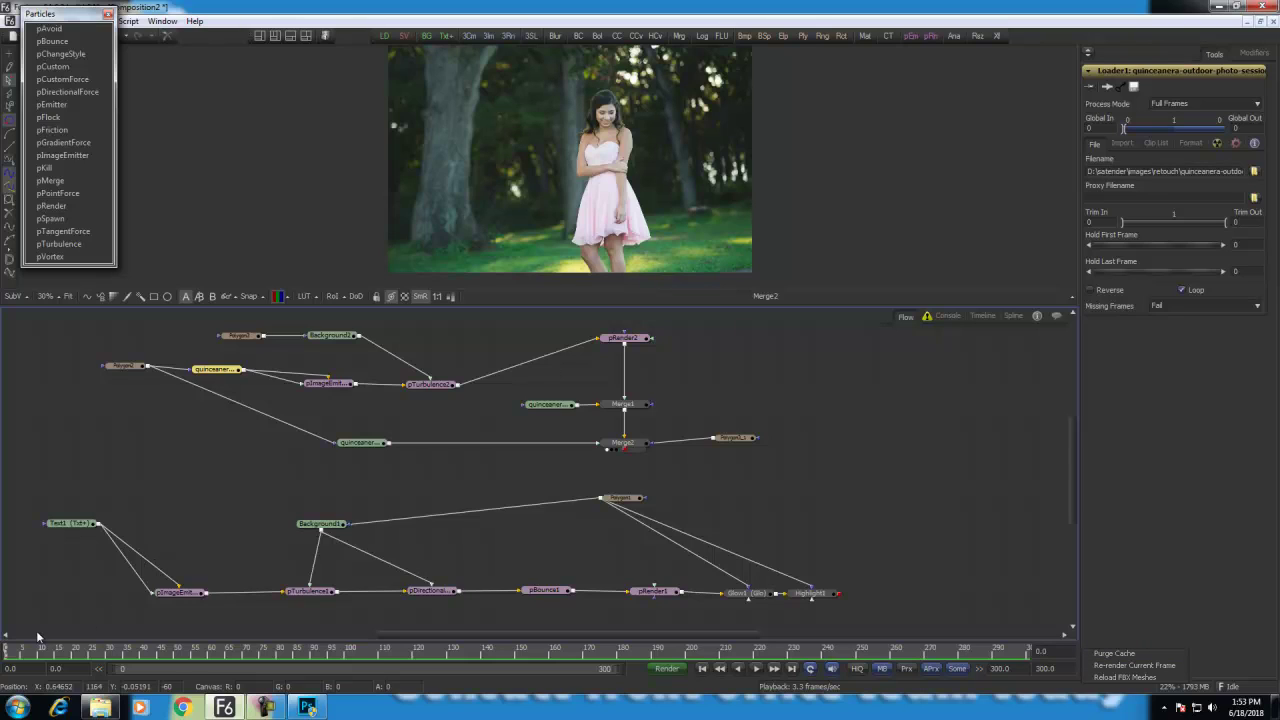
left_click(1101, 655)
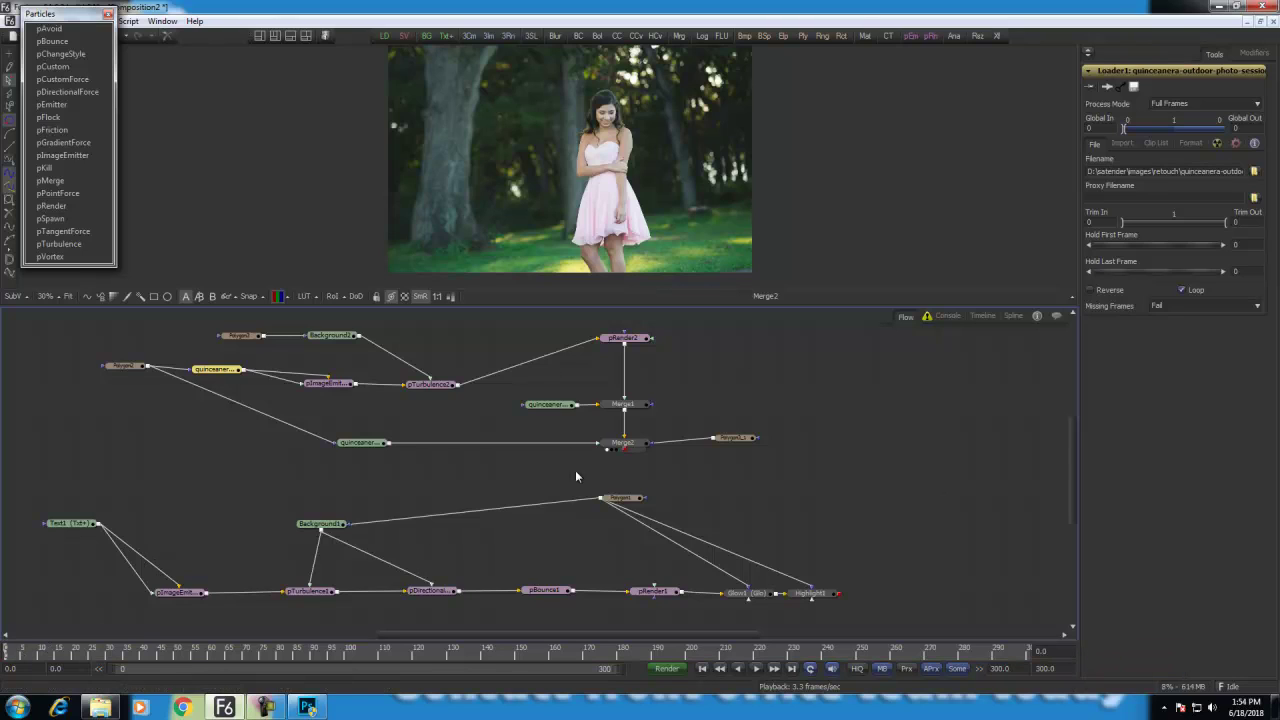
key("space")
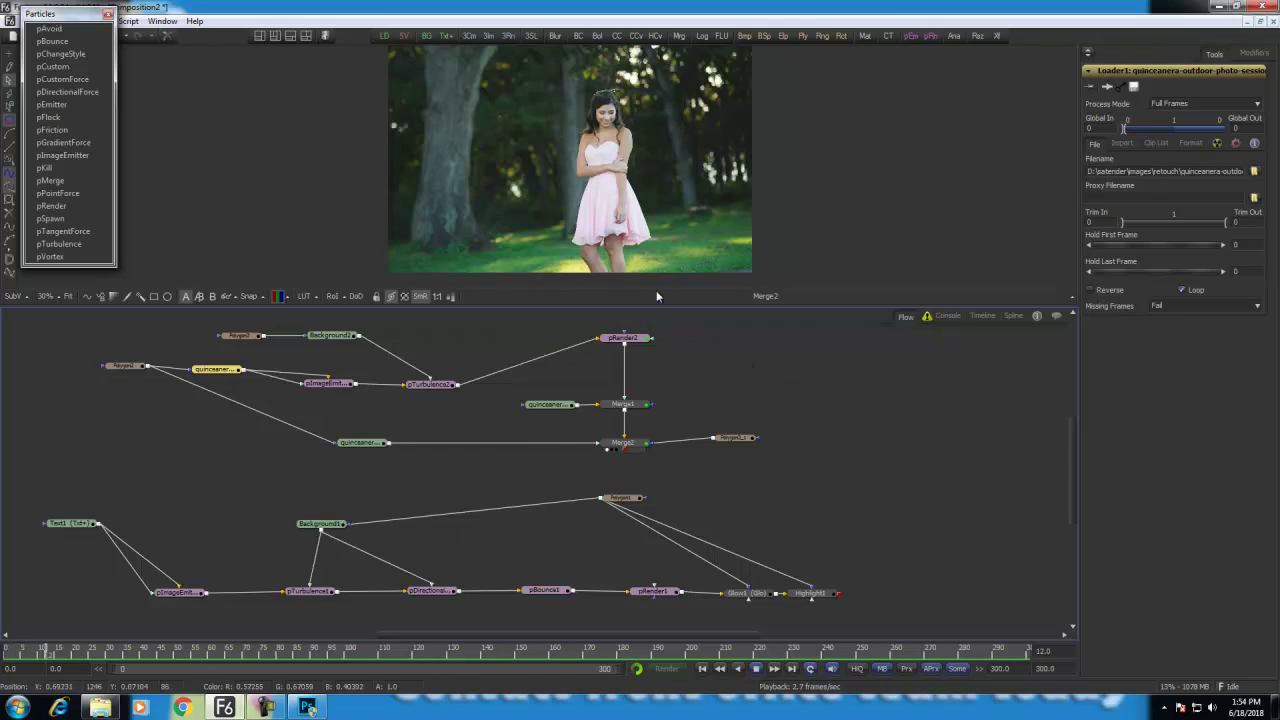
left_click_drag(712, 307, 712, 445)
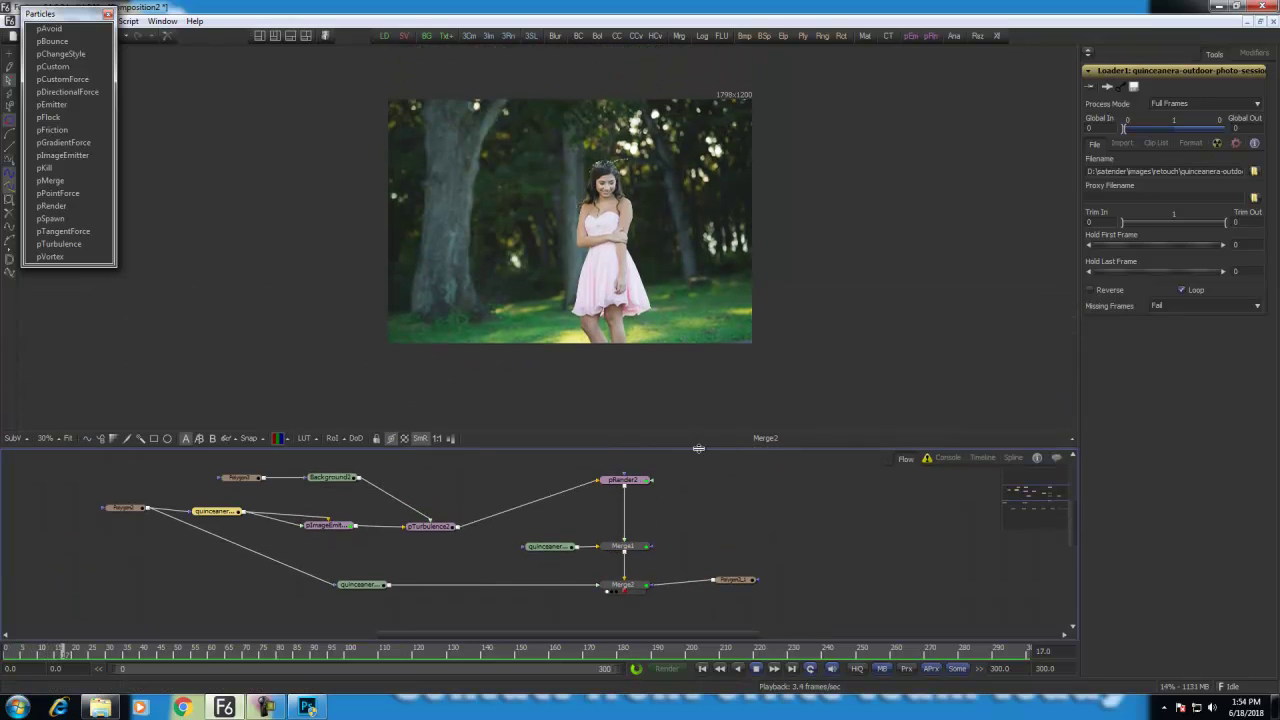
left_click(66, 438)
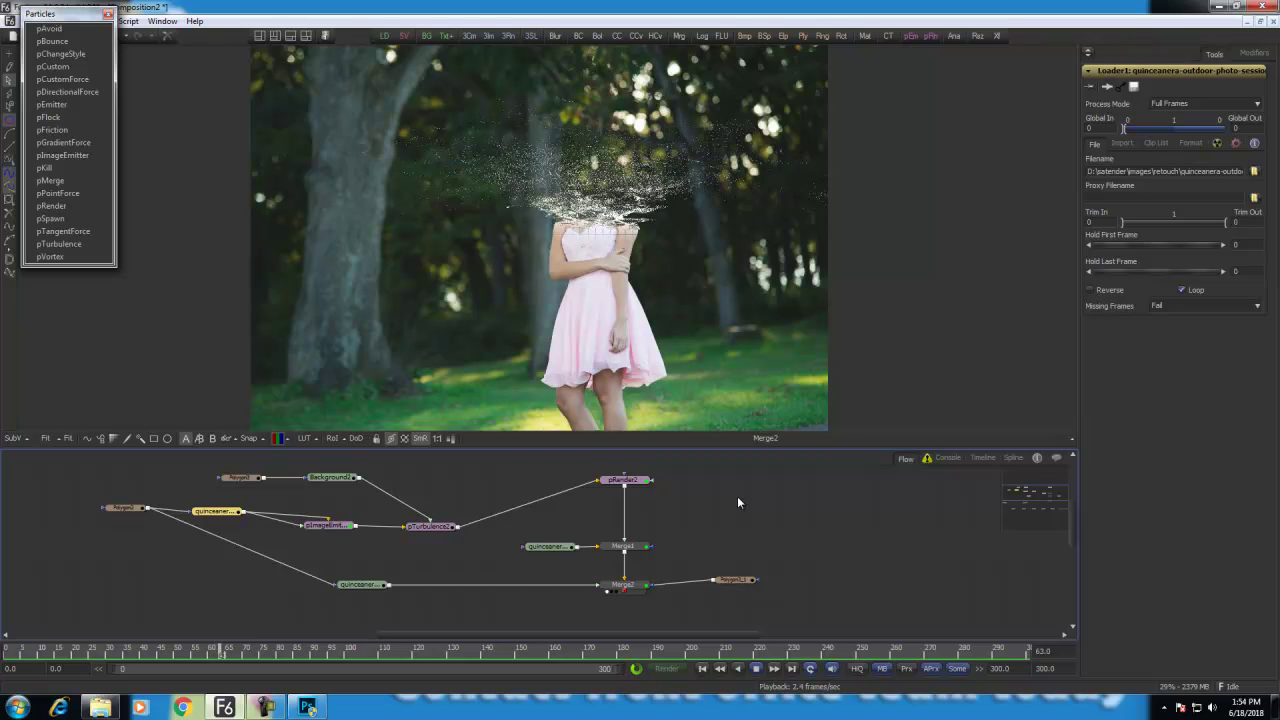
left_click(757, 670)
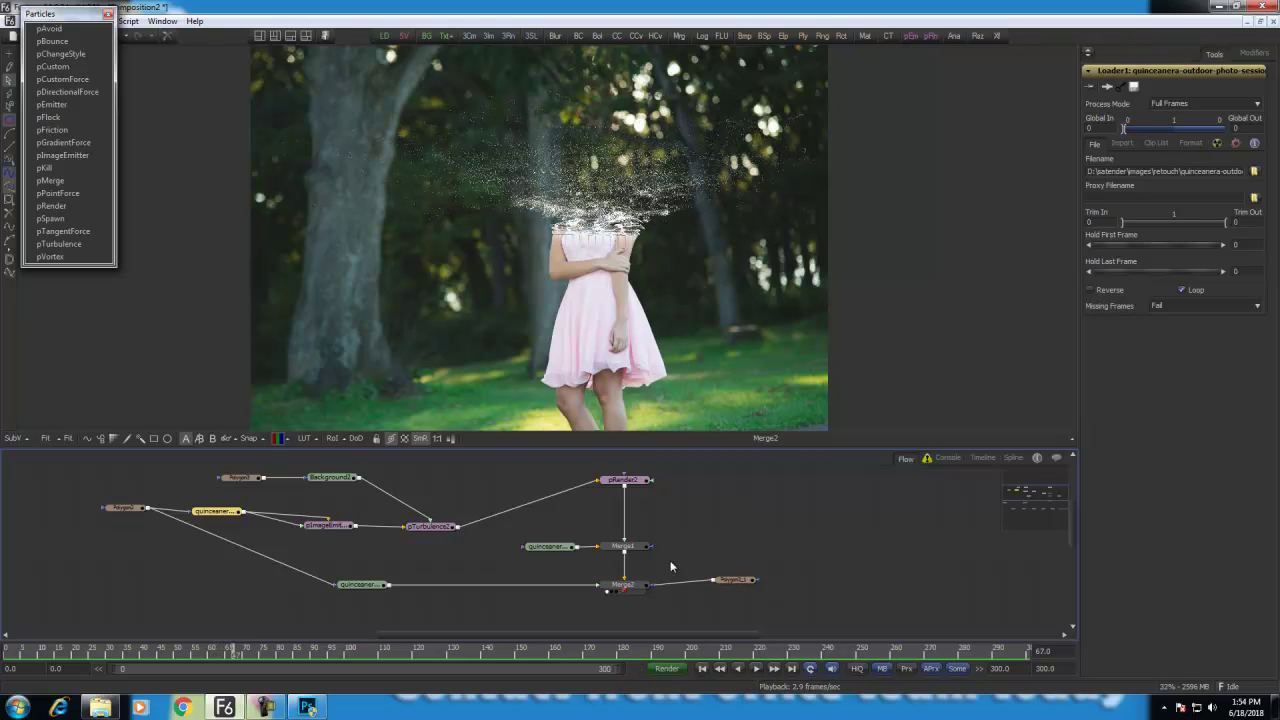
left_click_drag(760, 447, 760, 383)
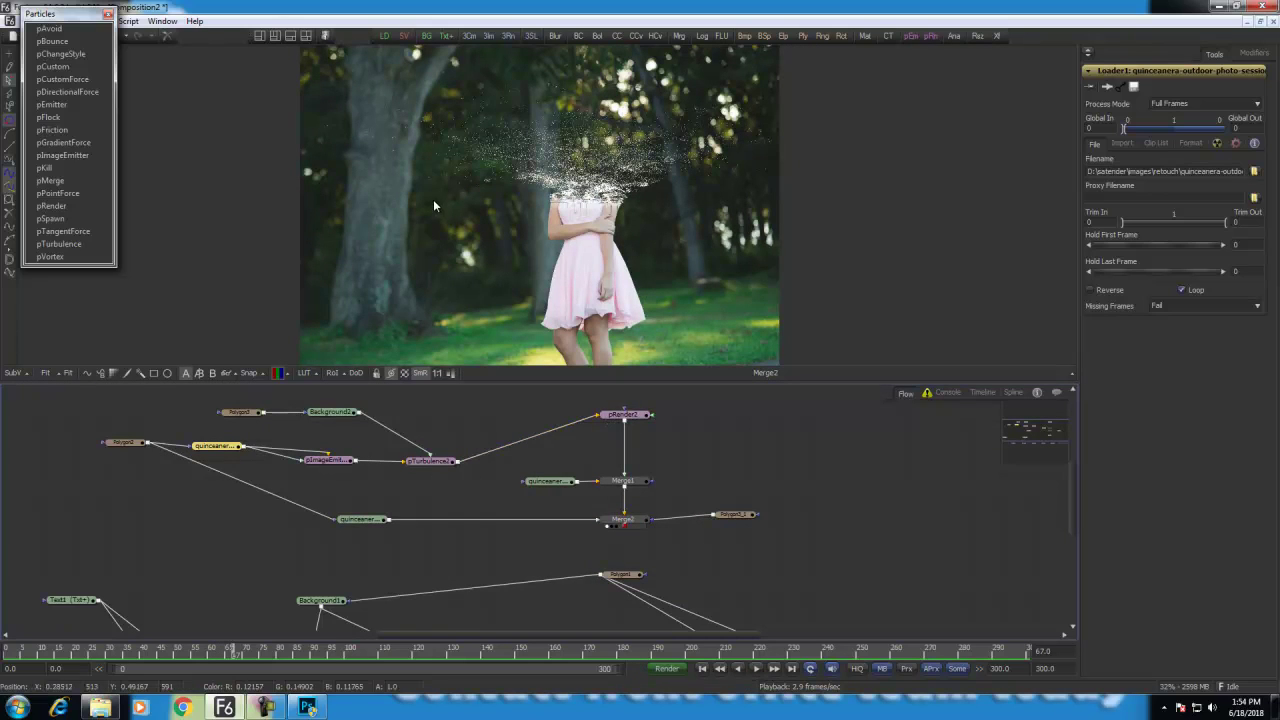
Step: Insert a Blur between pRender2 and Merge1 with blur size about 6.28, and preview it from frame 0 to 94
left_click_drag(555, 36, 623, 447)
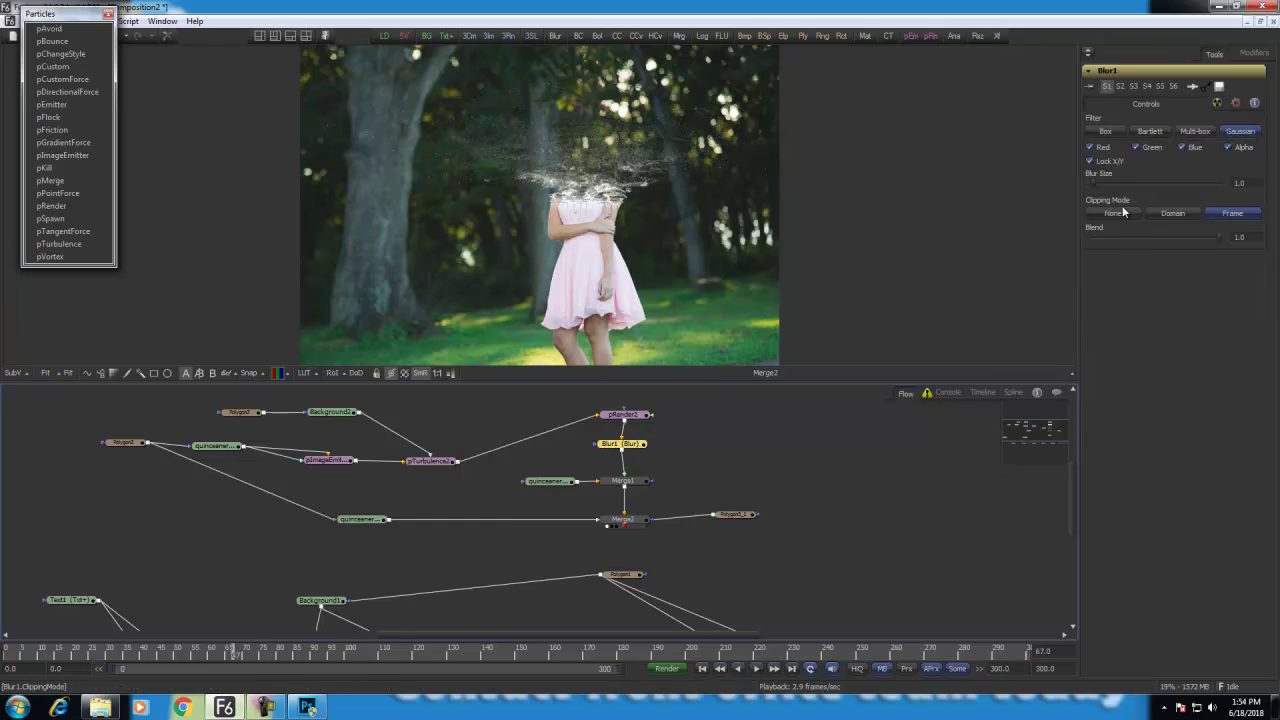
left_click_drag(1096, 184, 1103, 188)
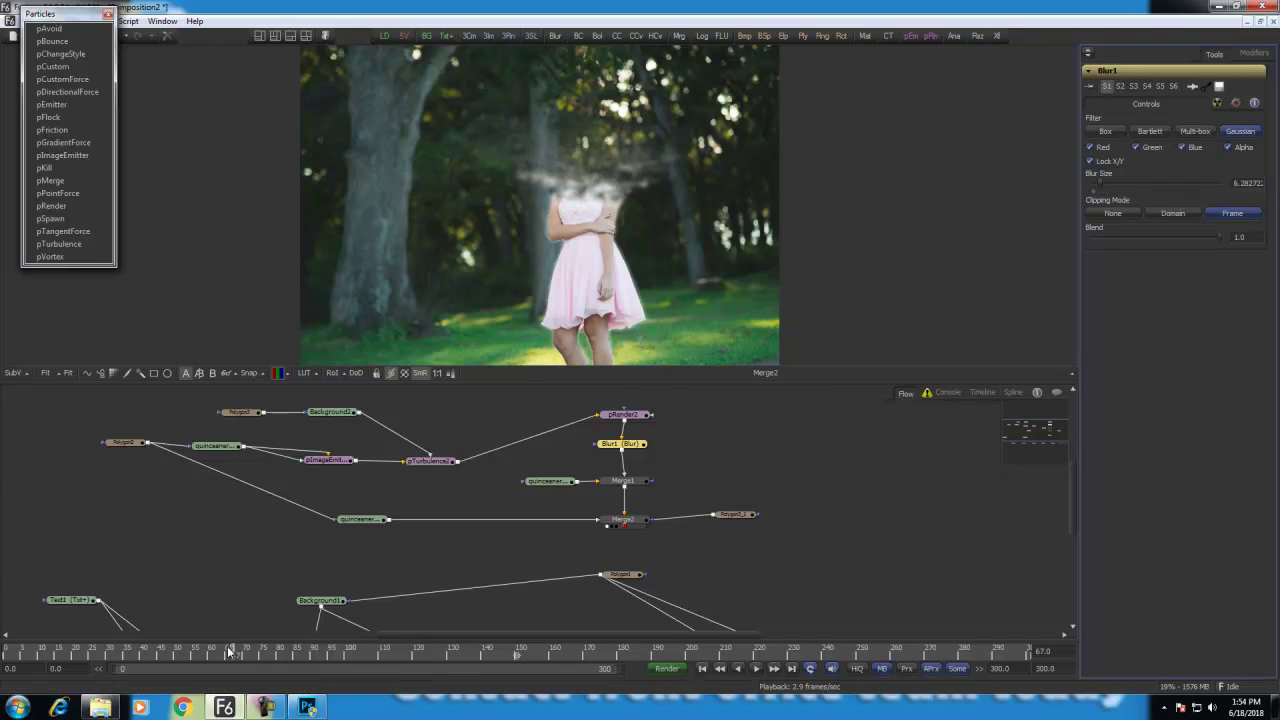
left_click_drag(229, 651, 5, 651)
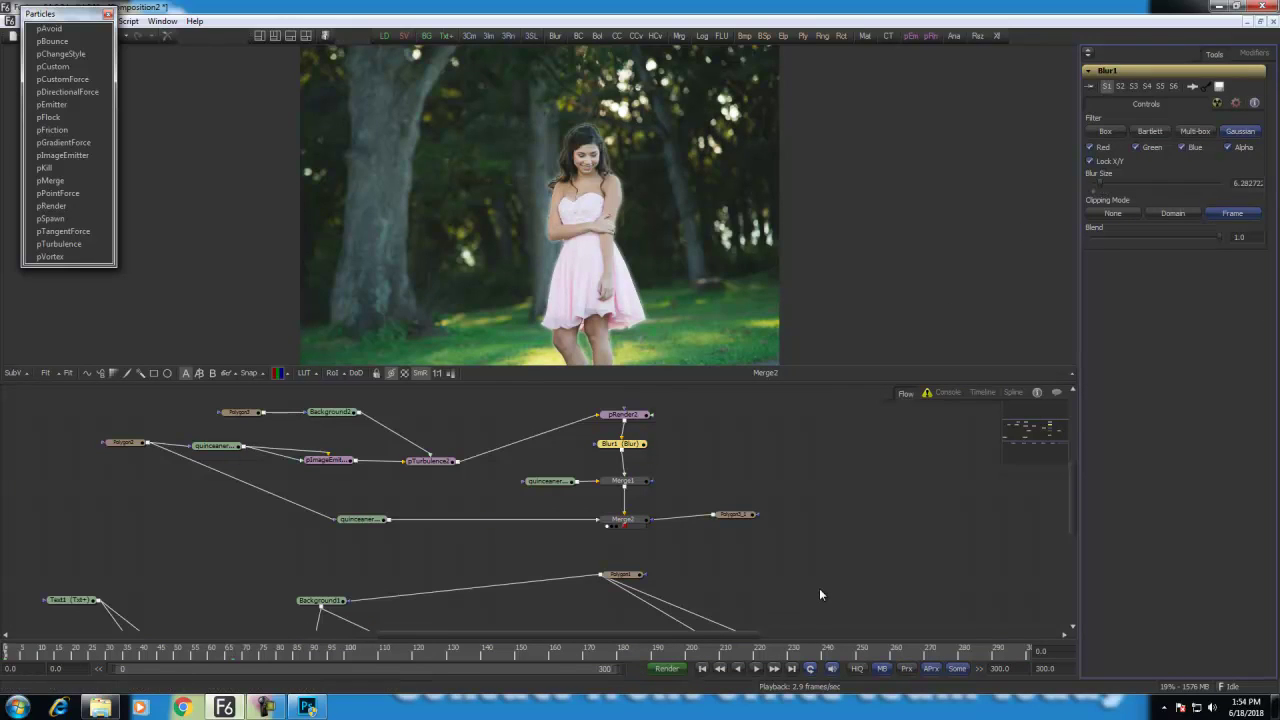
left_click(757, 670)
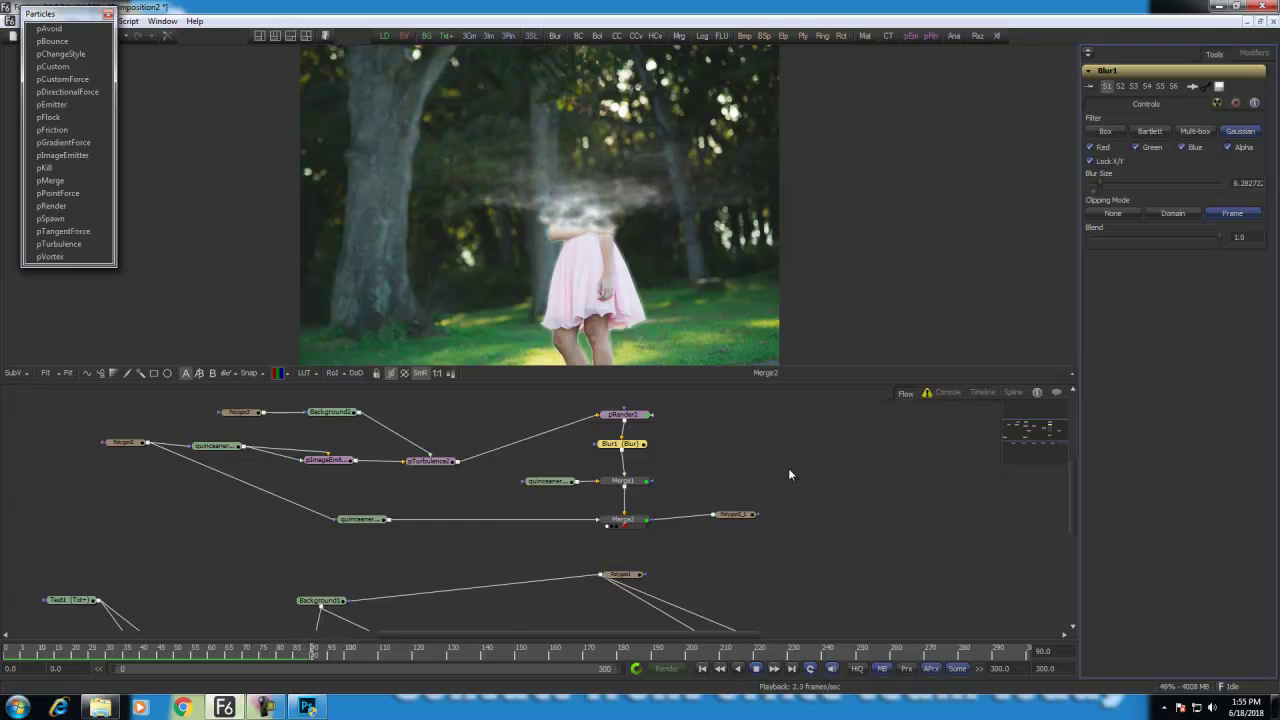
left_click(756, 668)
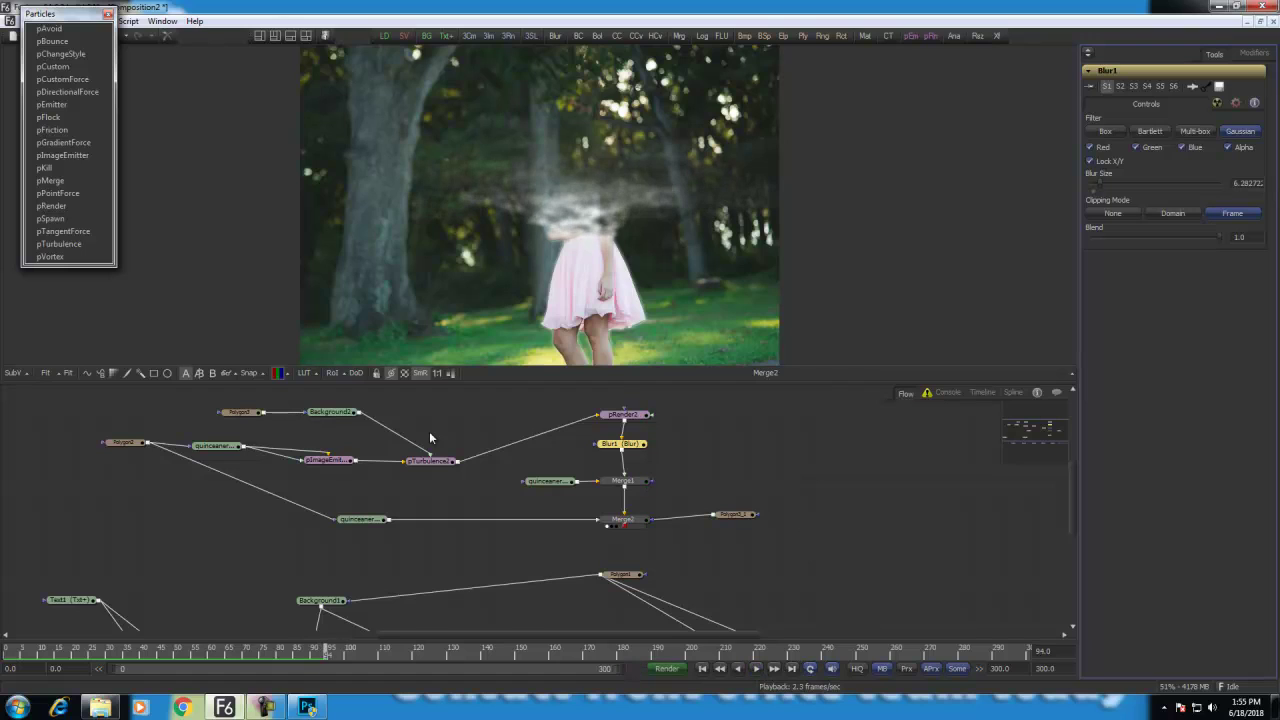
Step: Set pImageEmitter2's lifespan to 200 and preview the animation up to frame 98
left_click(328, 460)
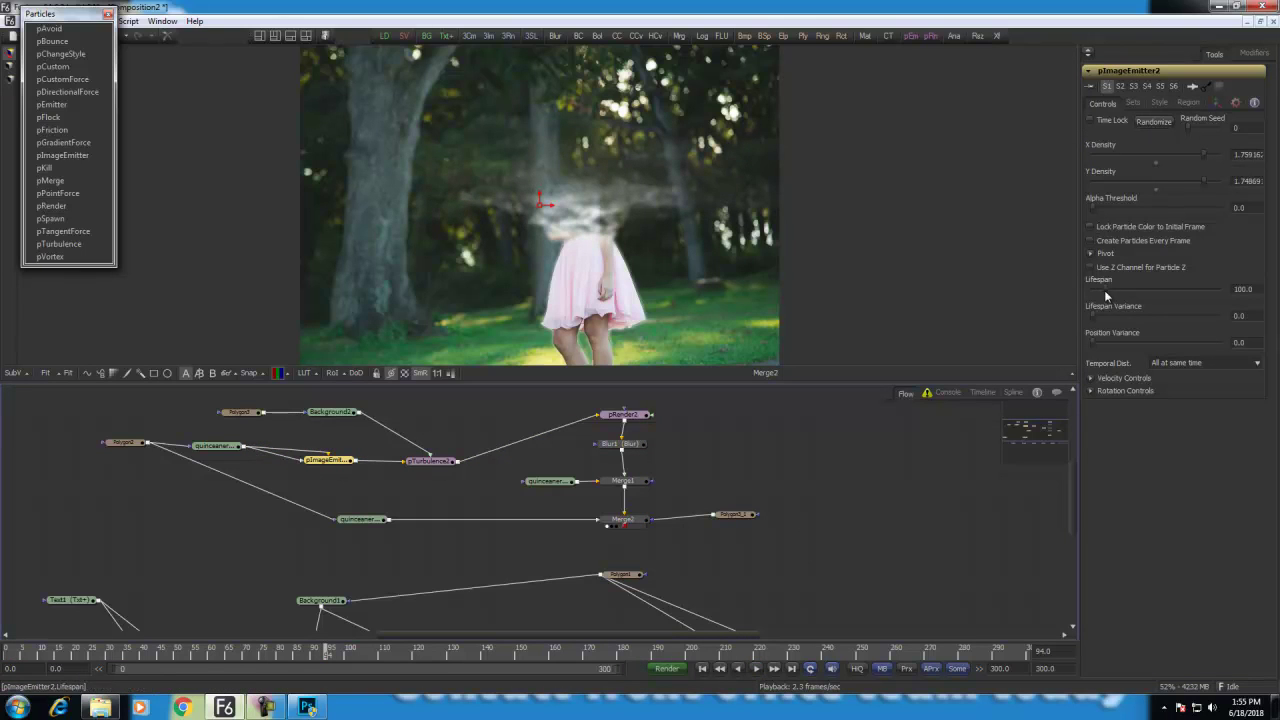
left_click(1243, 289)
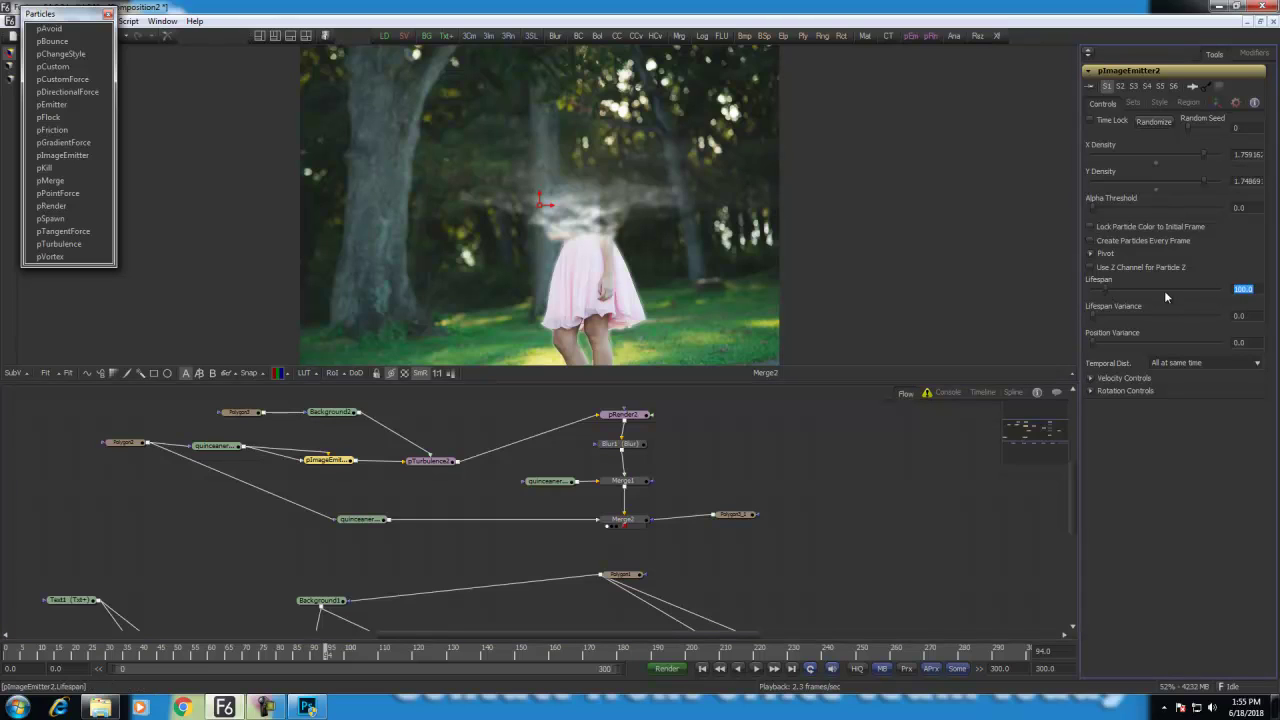
type("200")
key("Tab")
left_click(756, 668)
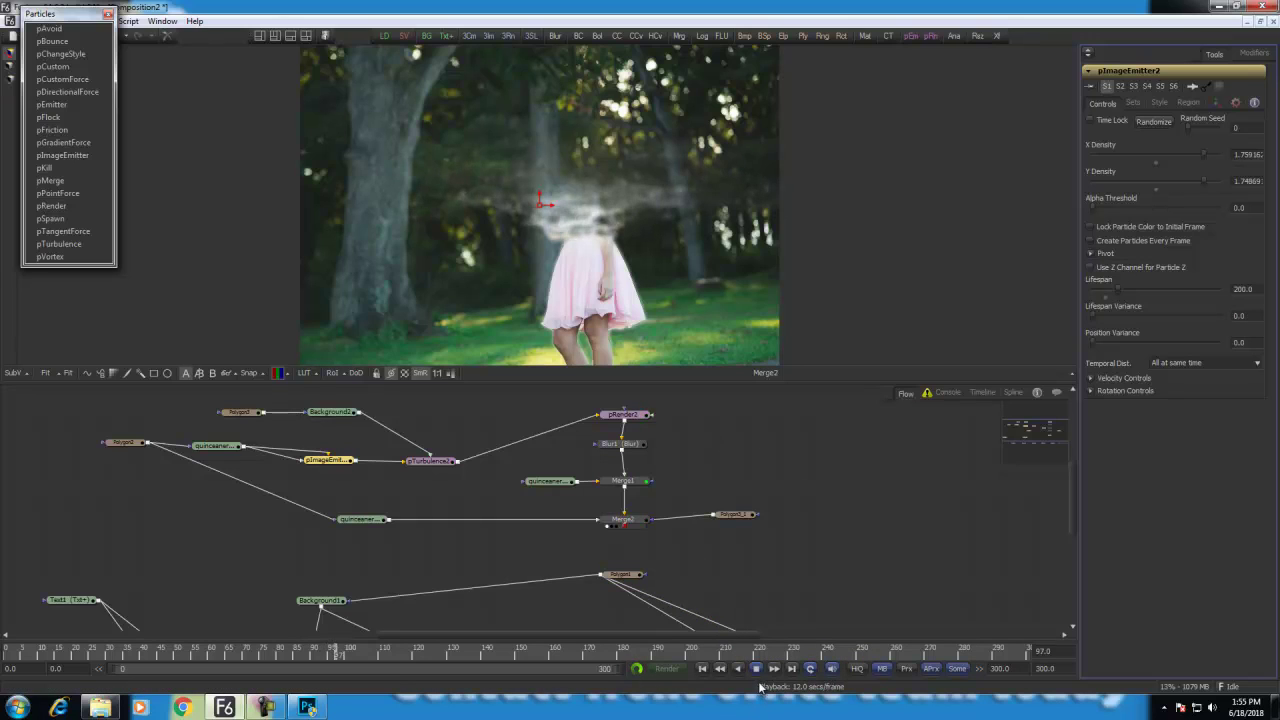
key("space")
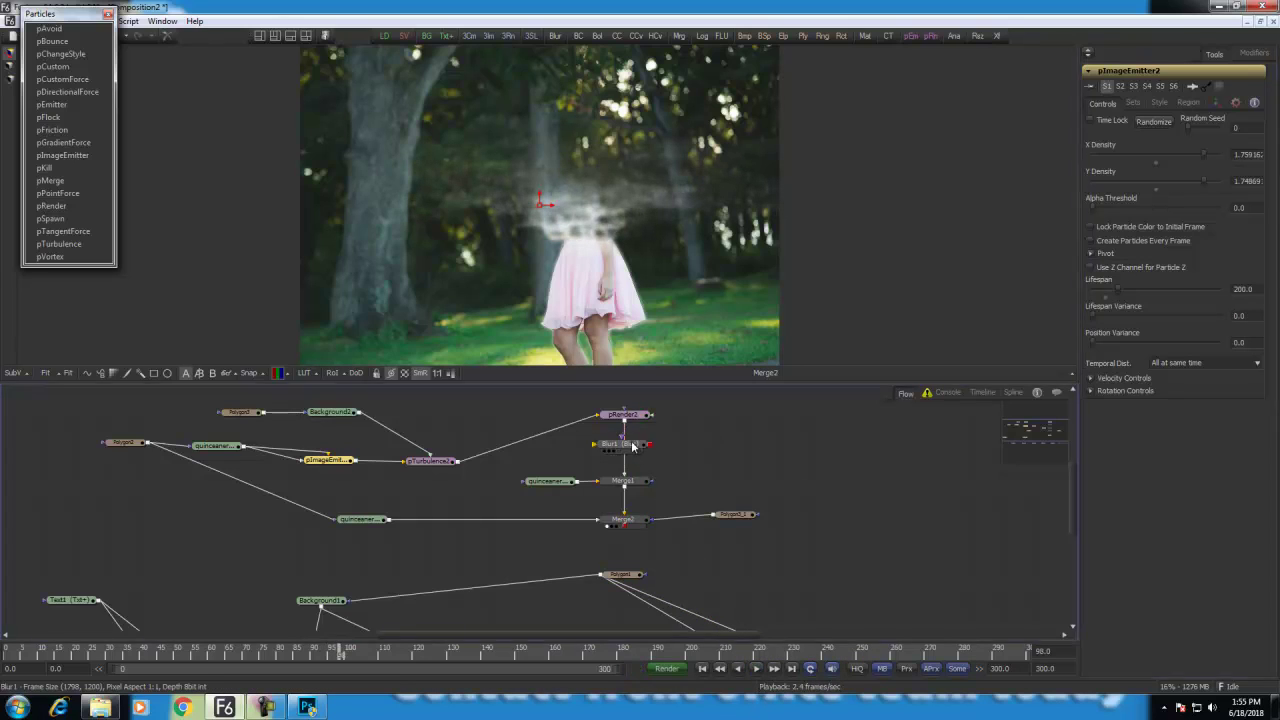
Step: Pull Blur1 out of the node chain and insert a pDirectionalForce between pTurbulence2 and pRender2
left_click_drag(633, 449, 770, 449)
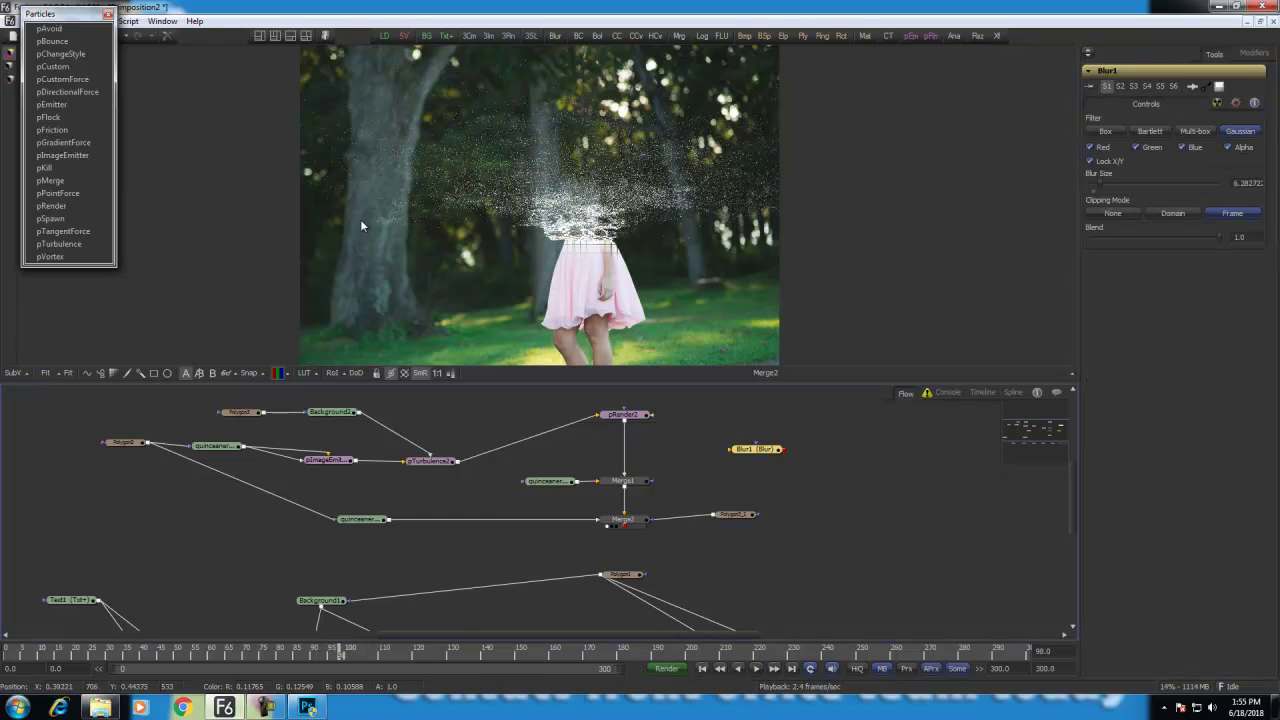
left_click_drag(486, 486, 408, 503)
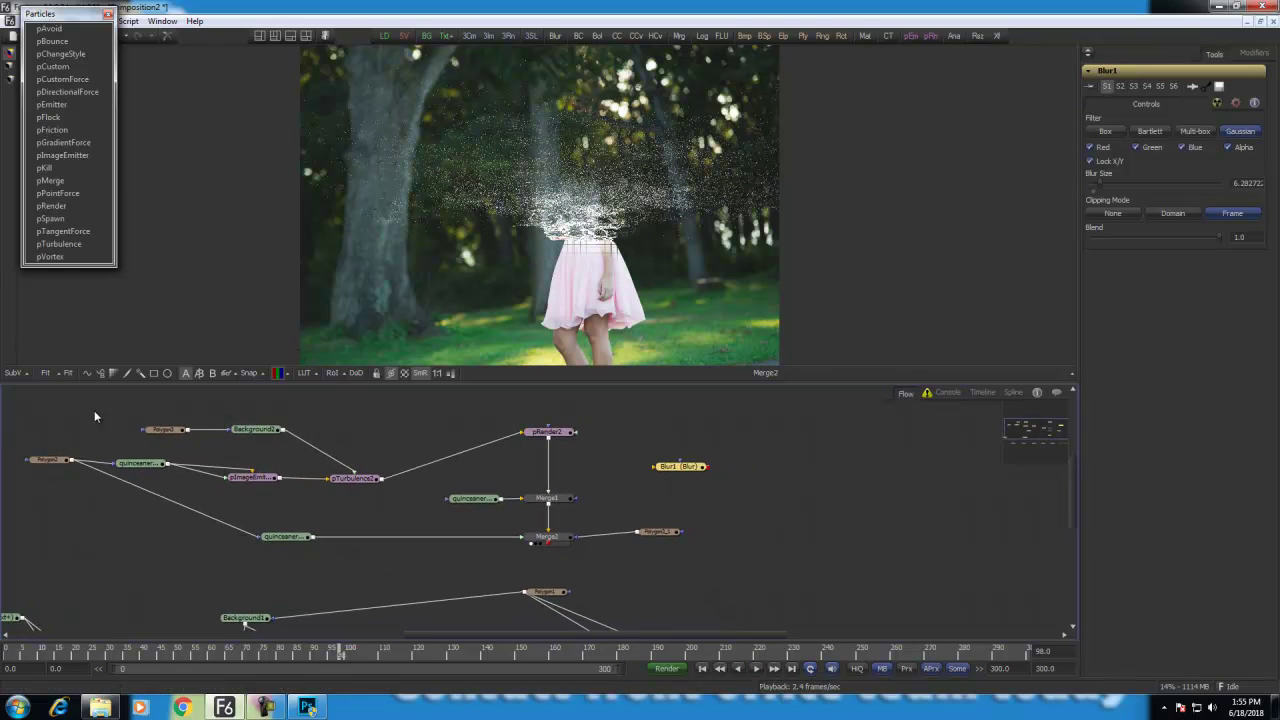
left_click_drag(71, 415, 370, 457)
left_click(370, 450)
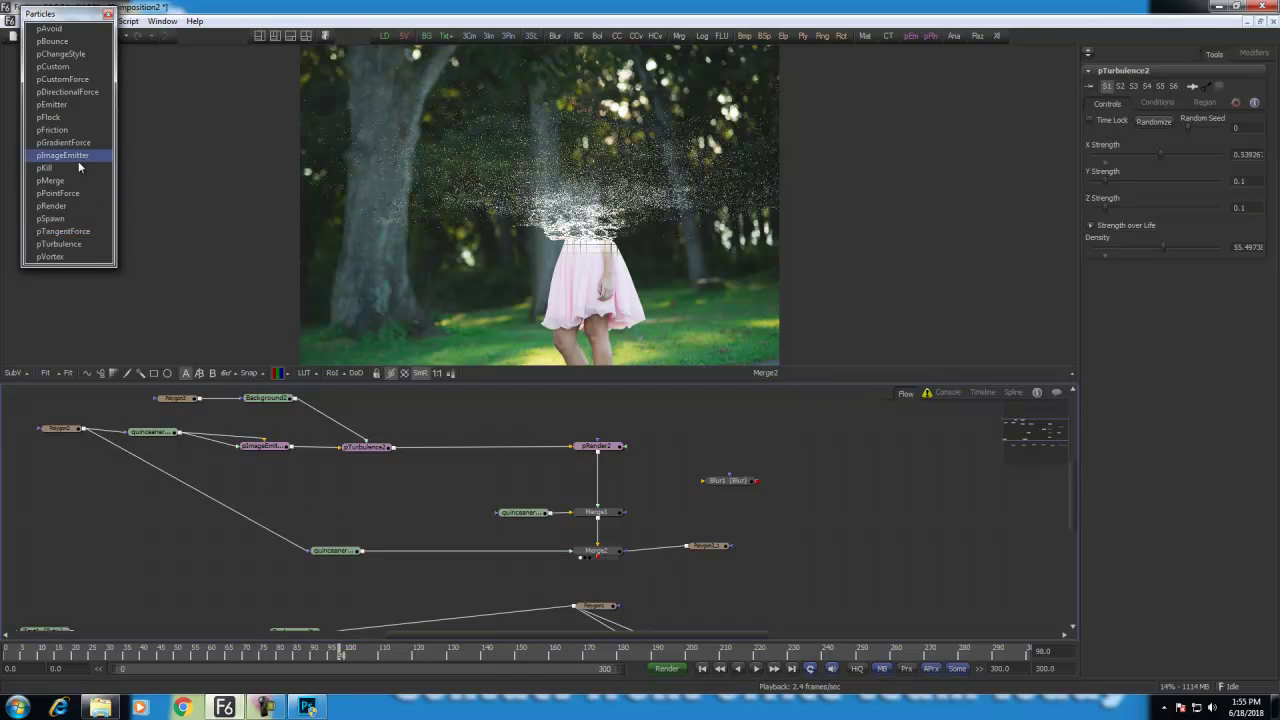
left_click(77, 96)
left_click_drag(437, 468, 487, 452)
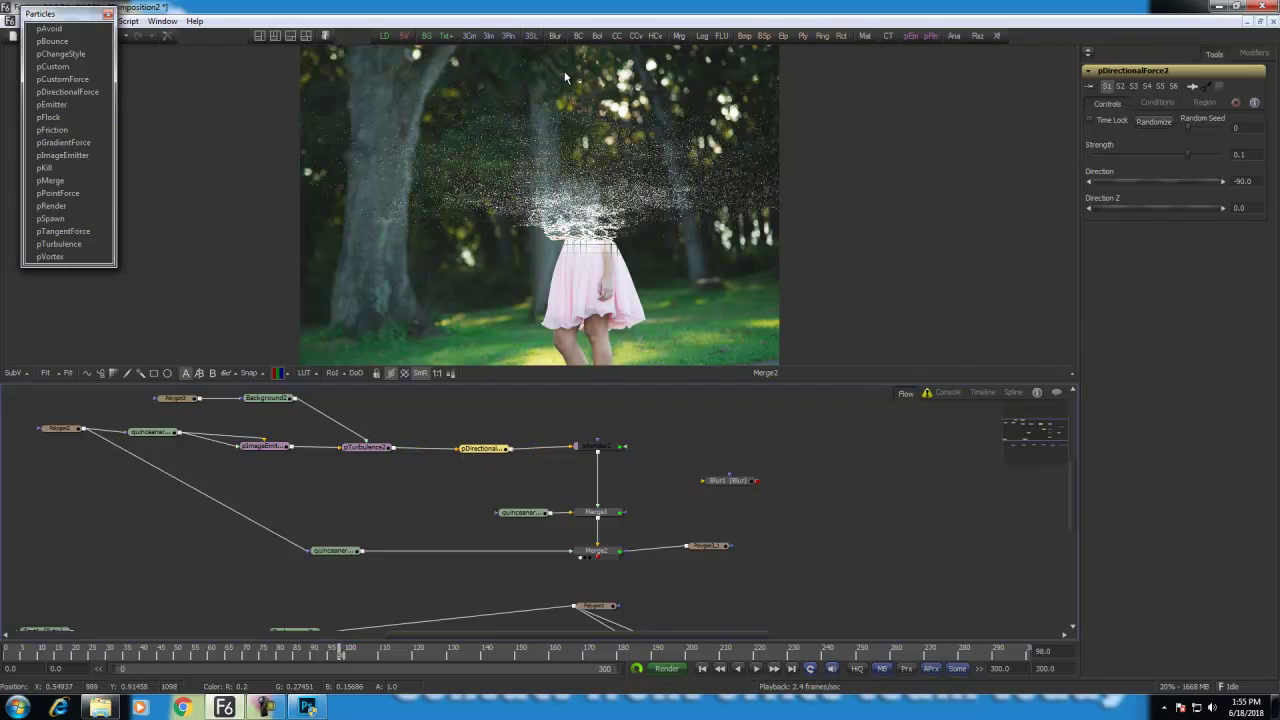
Step: Return to frame 0 and briefly play the animation with the directional force
left_click_drag(340, 652, 5, 652)
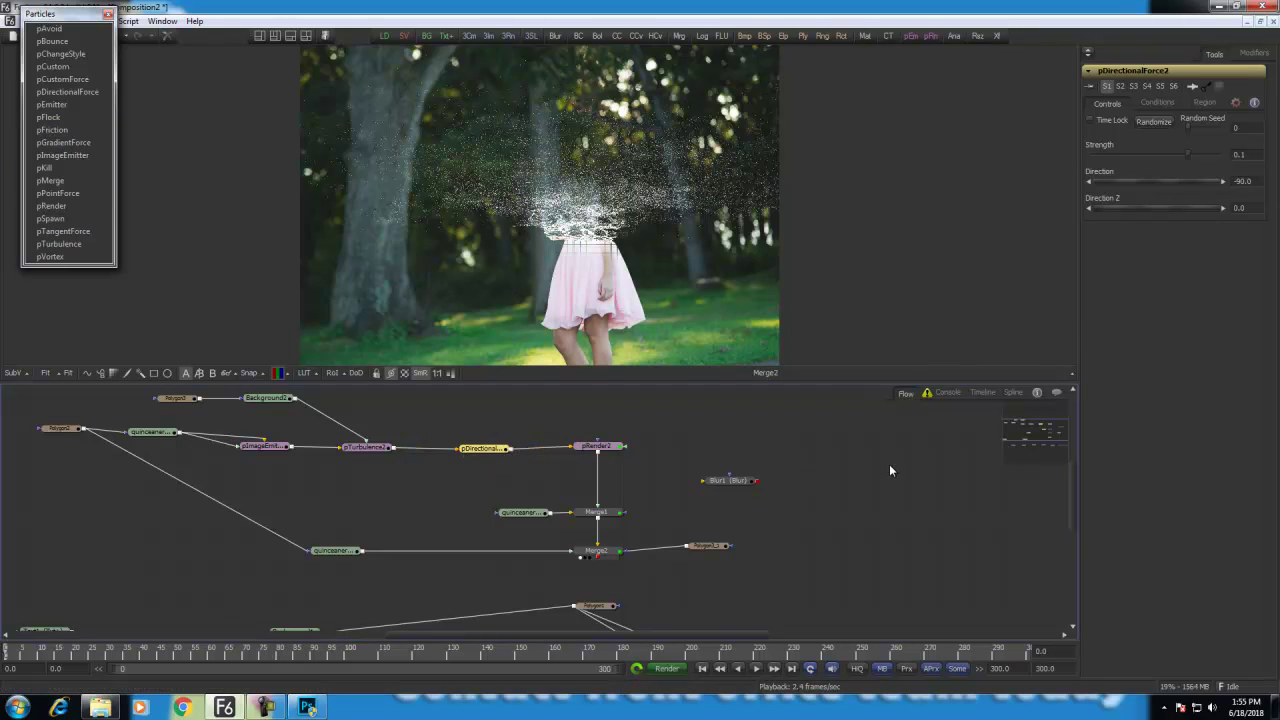
key("space")
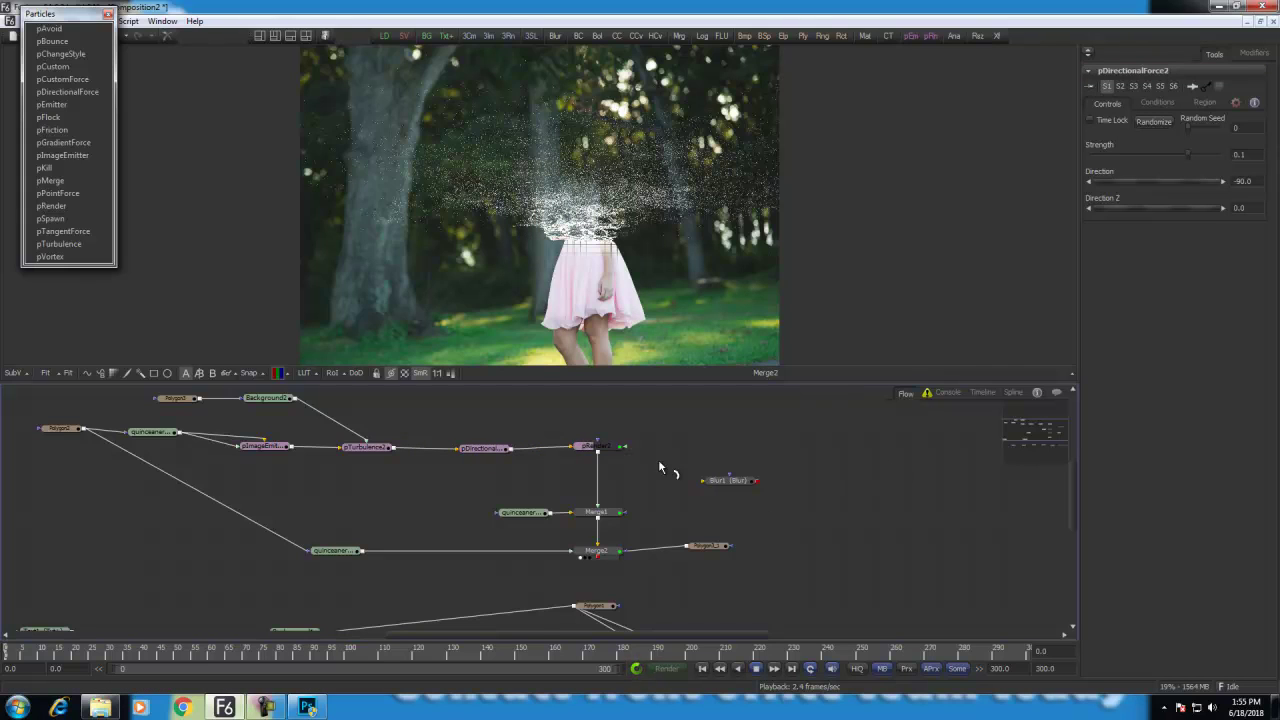
key("space")
Step: Set pDirectionalForce2's region mode to When inside region with a Bitmap region, and connect Background2 as the region bitmap
left_click(473, 459)
left_click(1204, 103)
left_click(1190, 123)
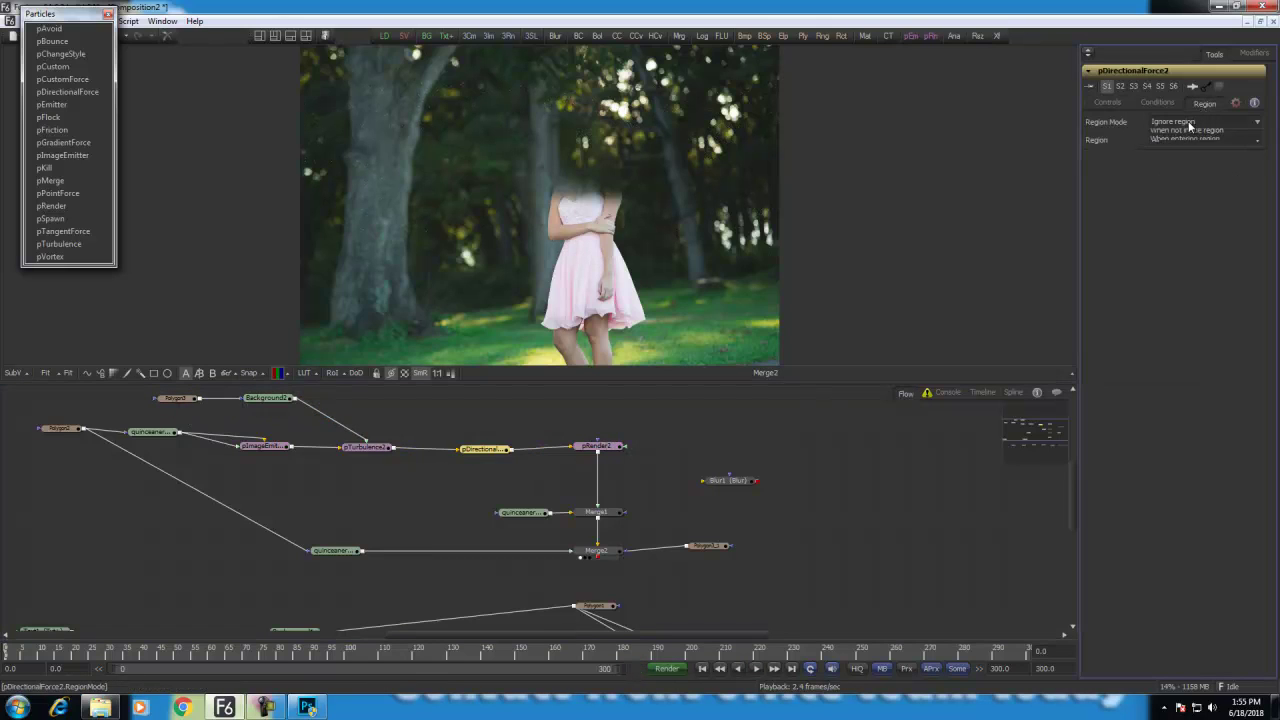
left_click(1181, 148)
left_click(1181, 139)
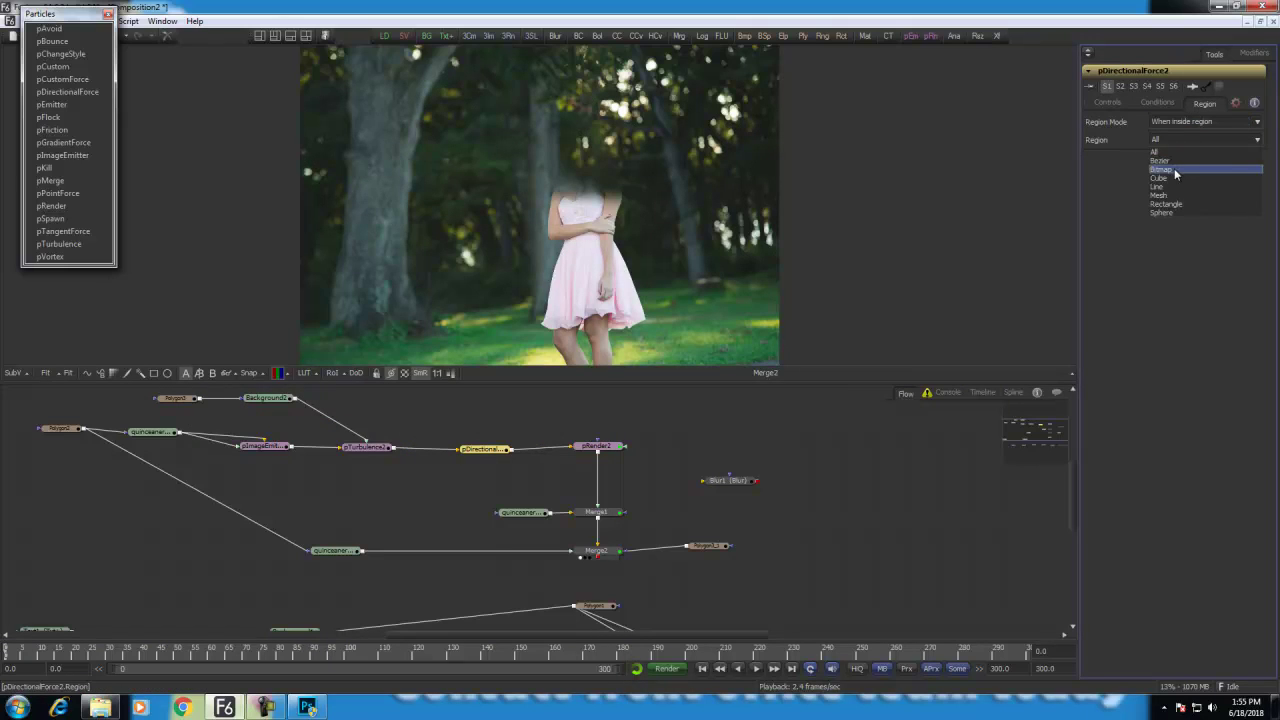
left_click(1174, 167)
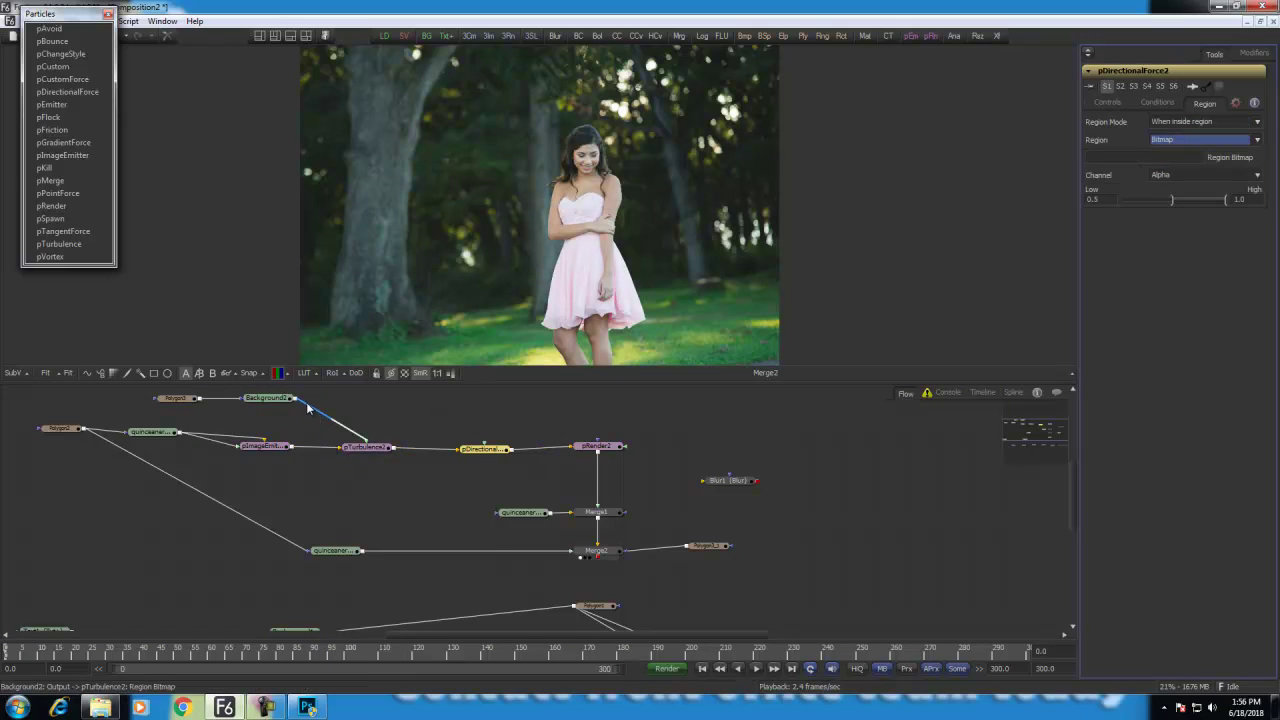
left_click_drag(307, 407, 481, 480)
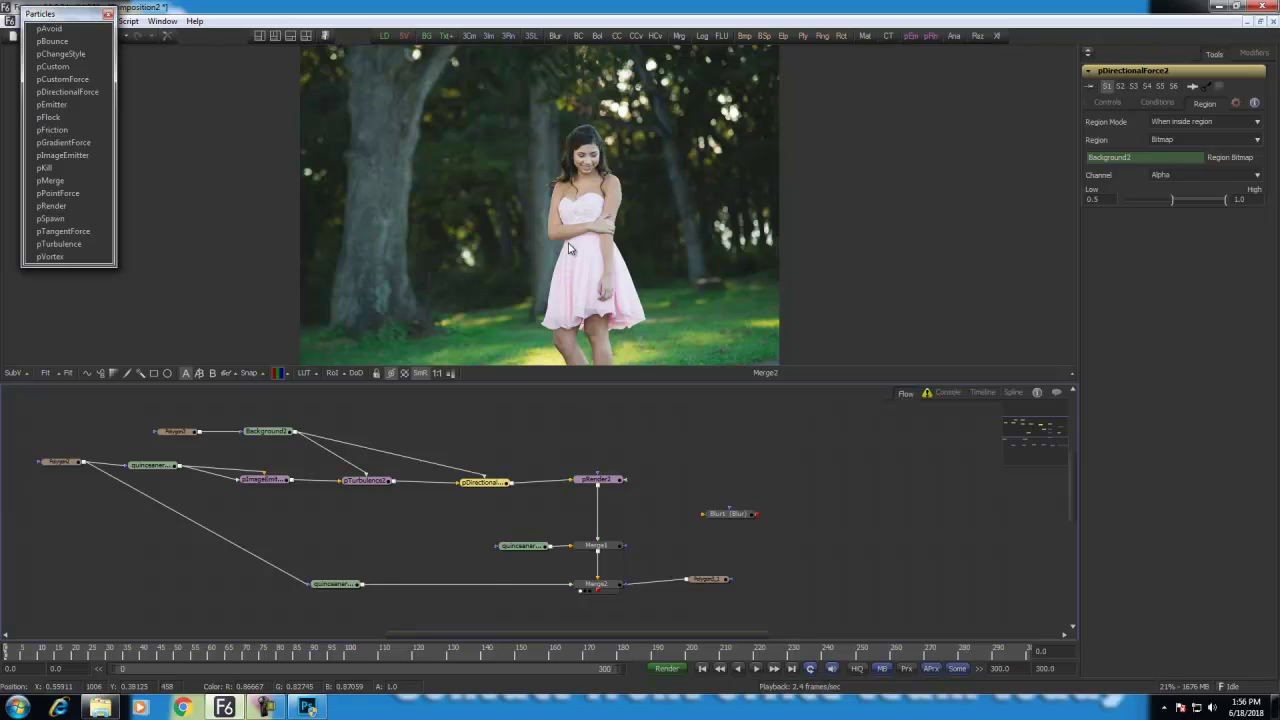
Step: Preview the animation on Merge2 up to frame 34, then inspect the particles on Merge1 up to frame 51
key("space")
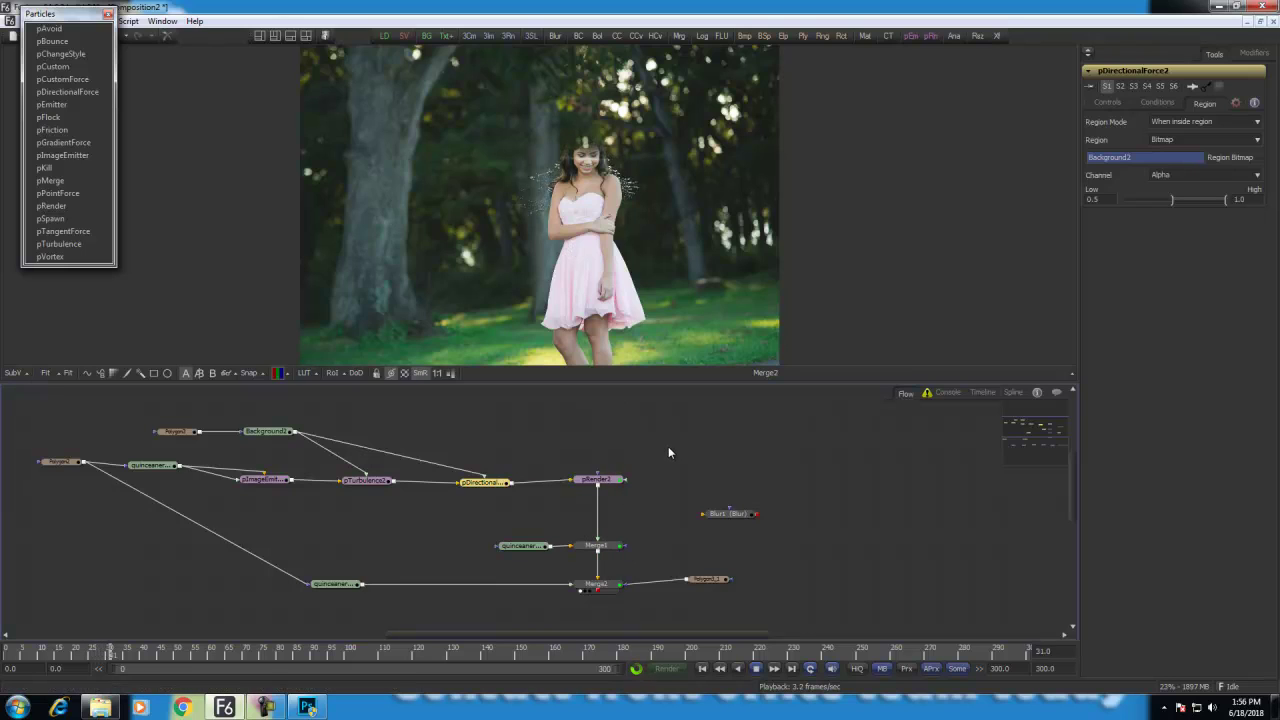
key("space")
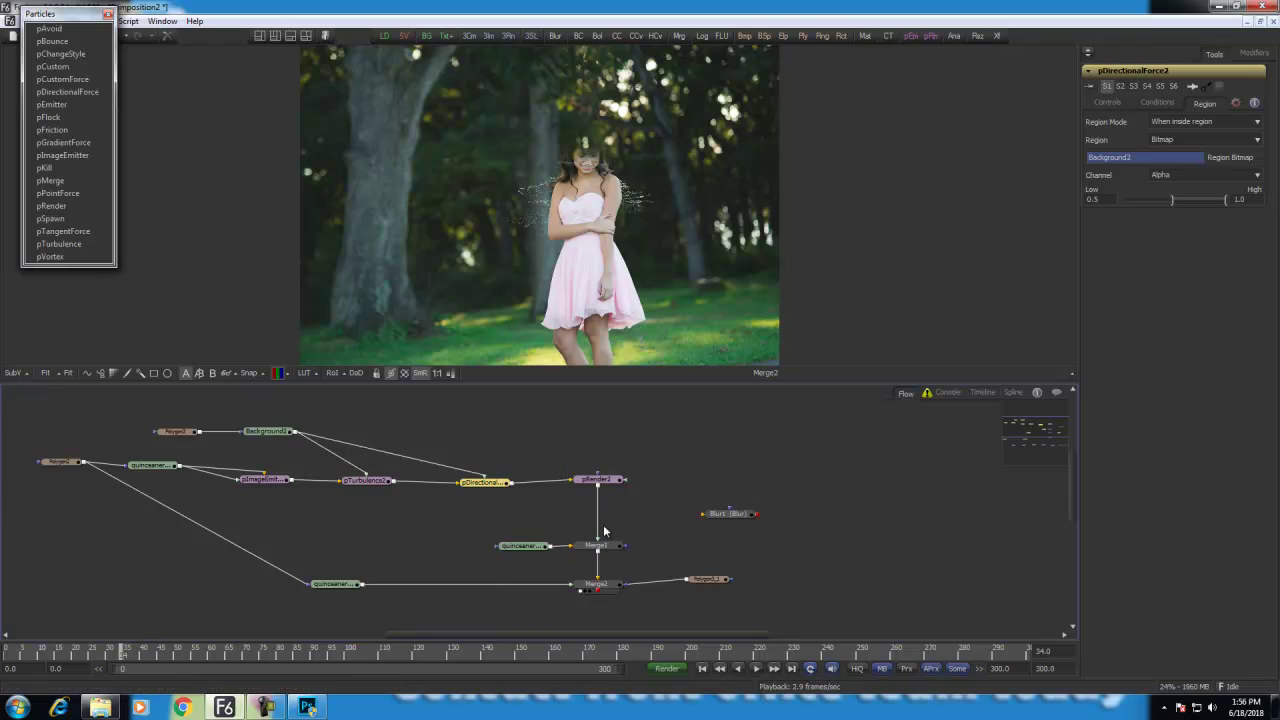
left_click_drag(610, 550, 590, 210)
key("space")
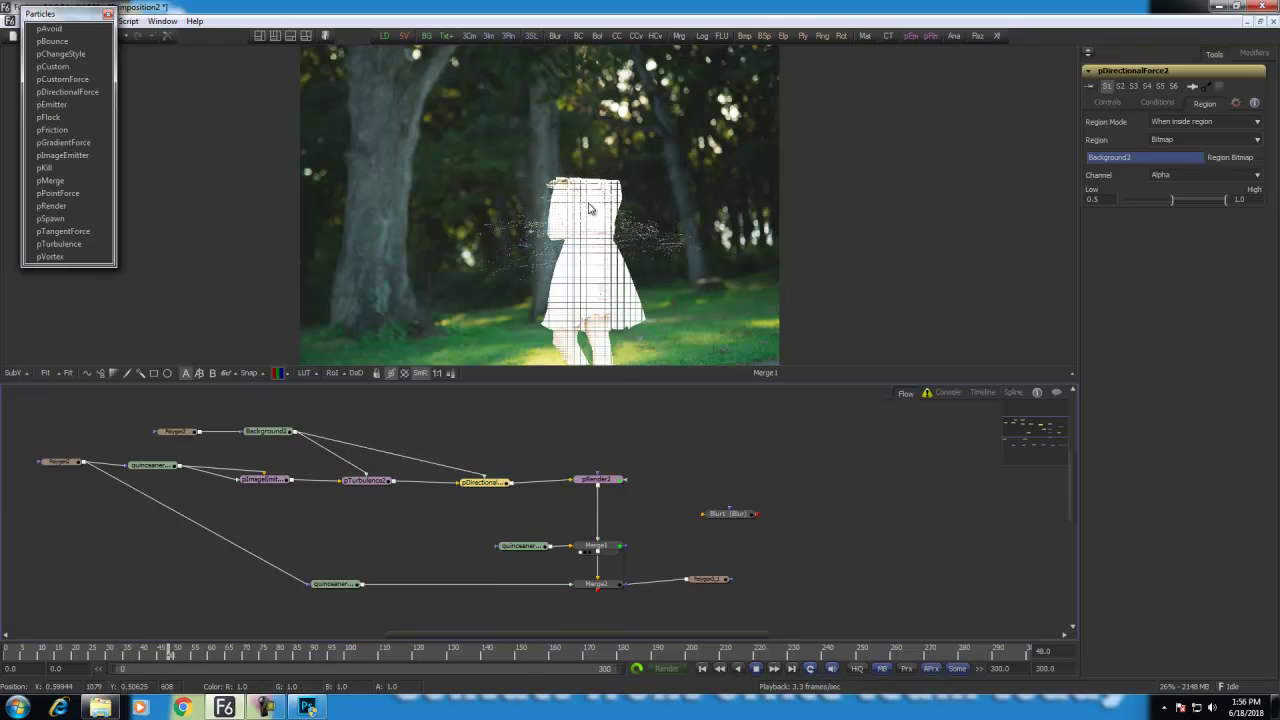
key("space")
scroll(479, 284, "down", 3)
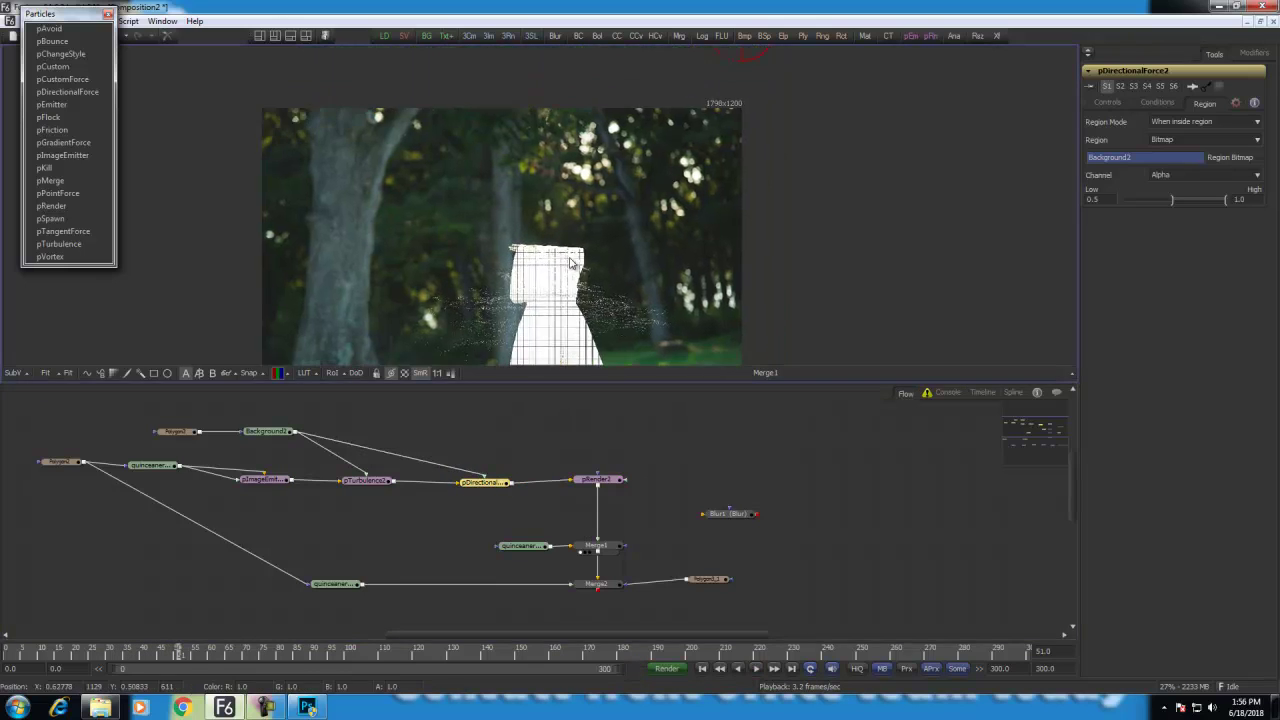
left_click_drag(479, 284, 526, 259)
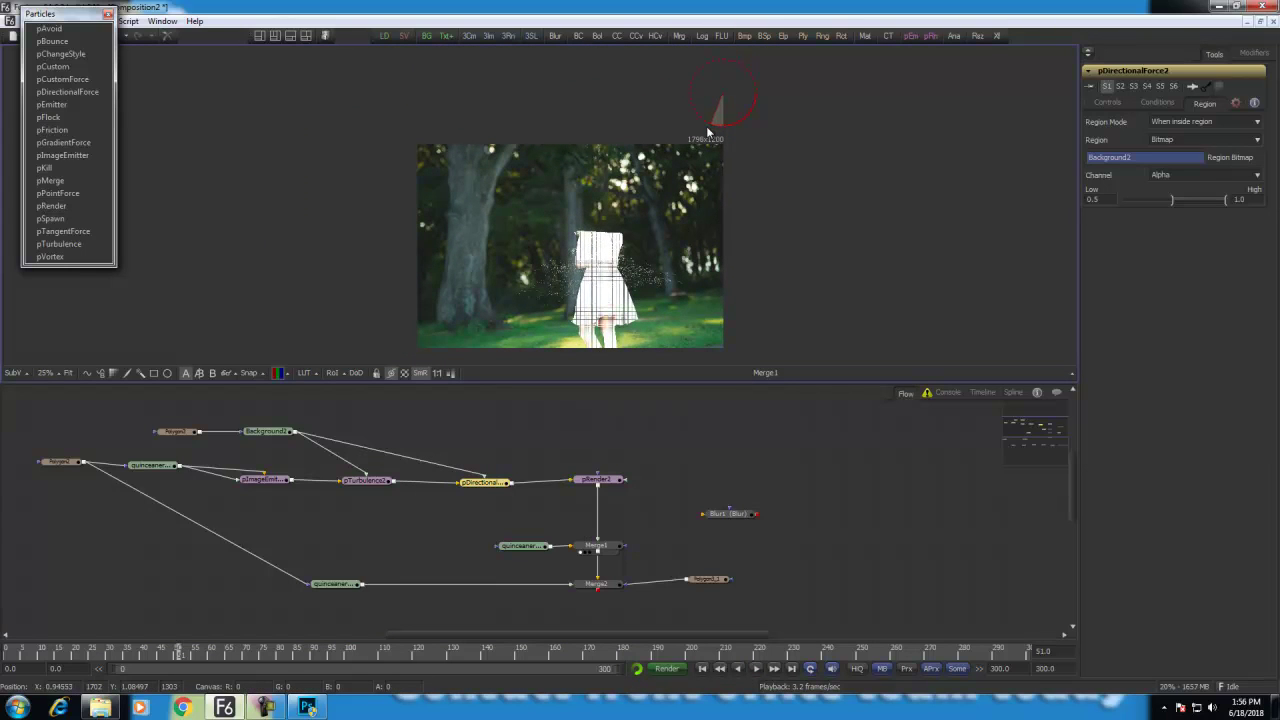
key("ctrl+p")
key("ctrl+p")
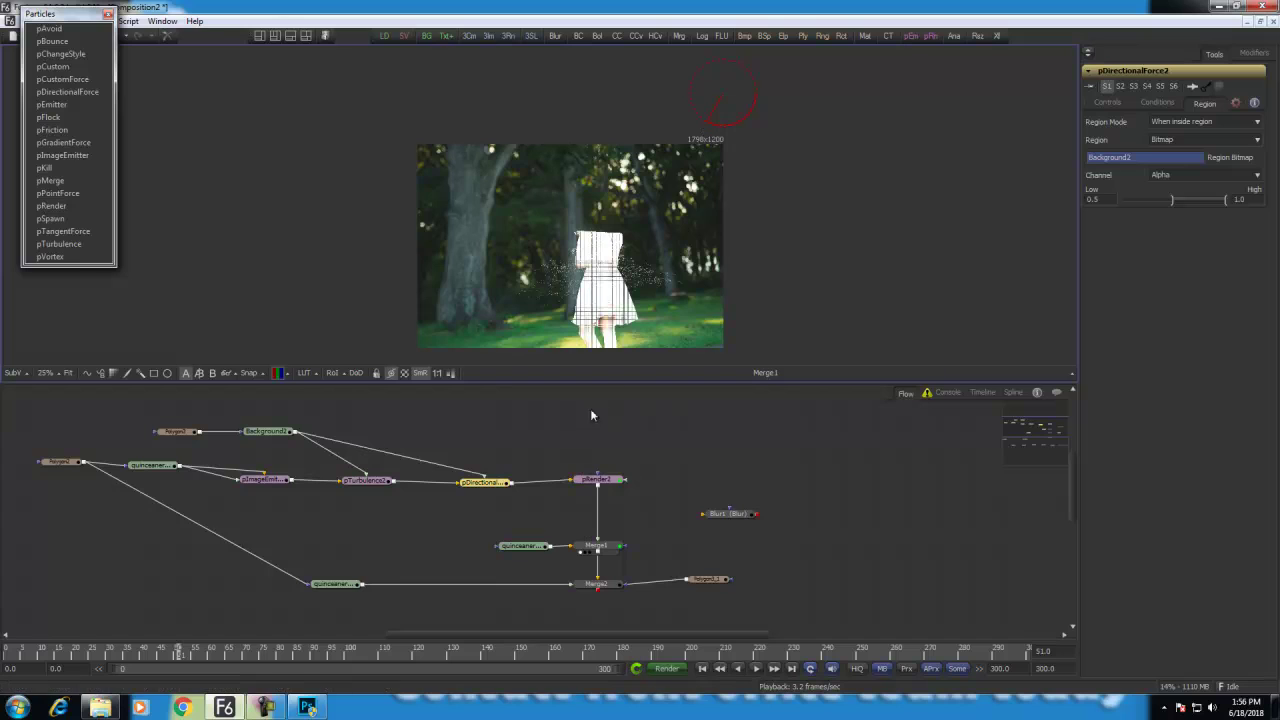
Step: Reduce pTurbulence2's X strength to about 0.115 and preview the result on Merge2 from frame 51
left_click(367, 480)
left_click_drag(1160, 157, 1119, 161)
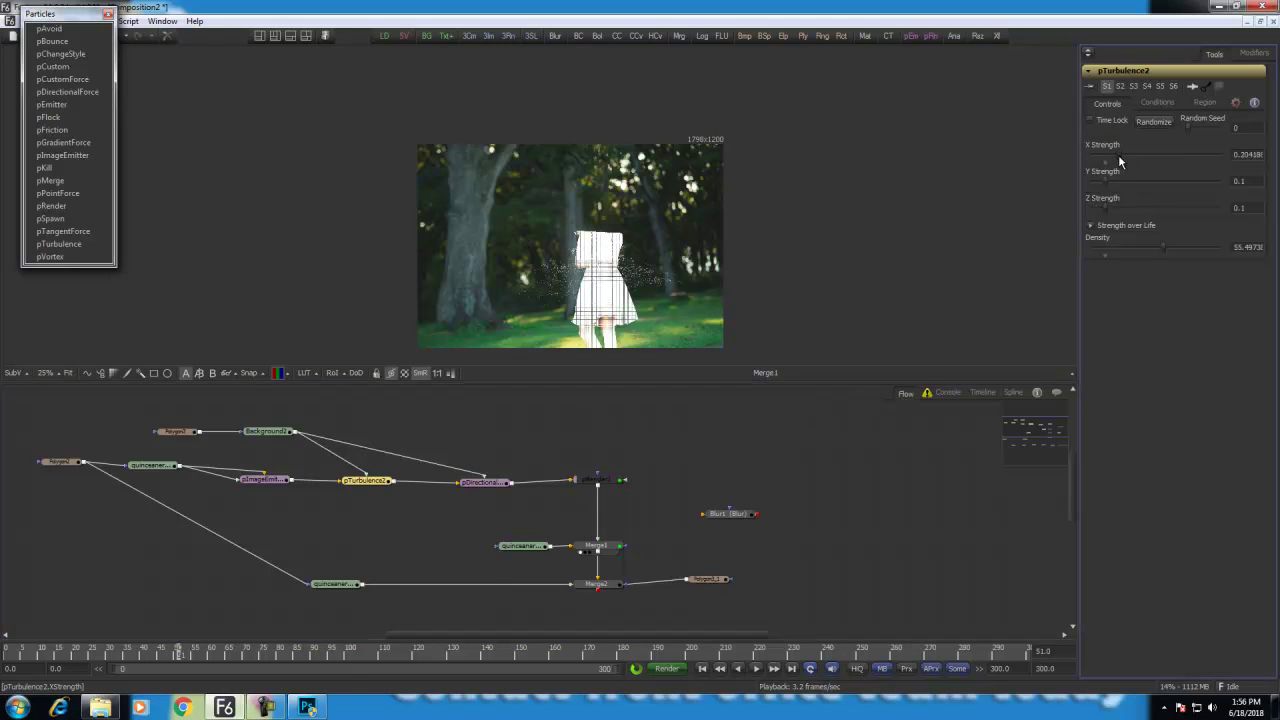
left_click(68, 373)
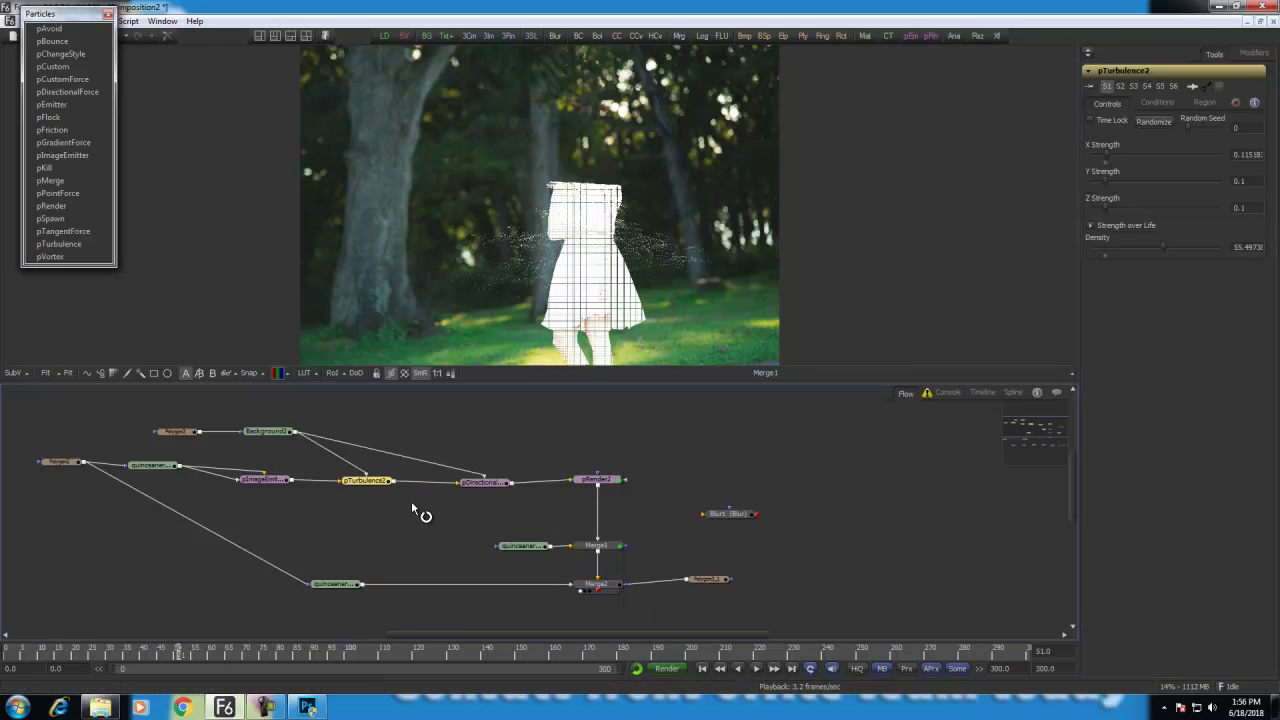
key("ctrl+p")
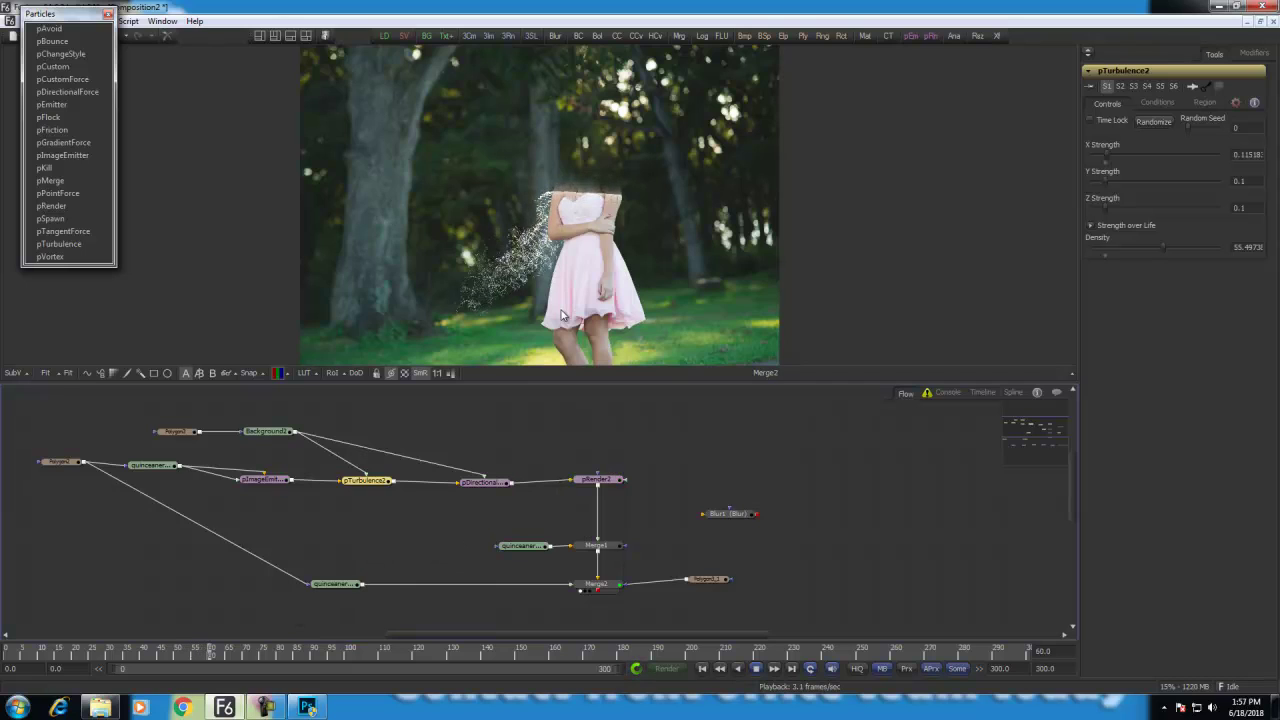
Step: Stop the preview at frame 66, swap Merge2's inputs to compare the layering, and swap them back to the original order
key("space")
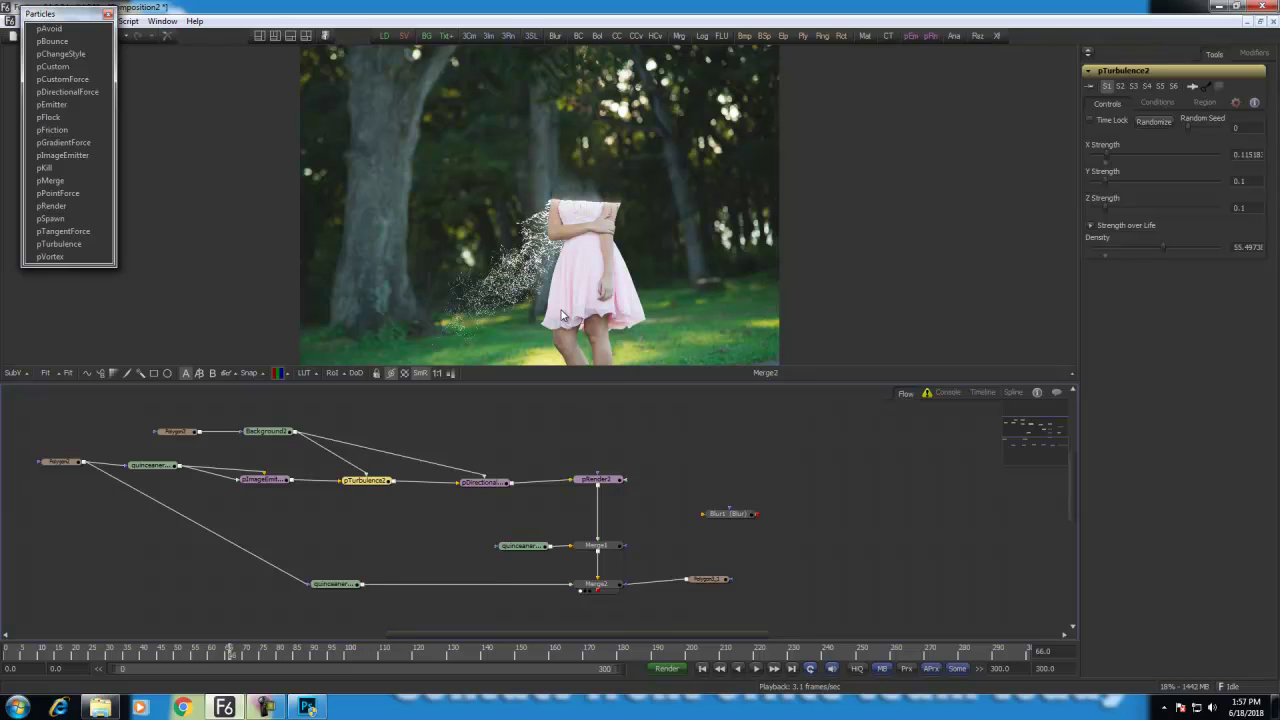
left_click(599, 587)
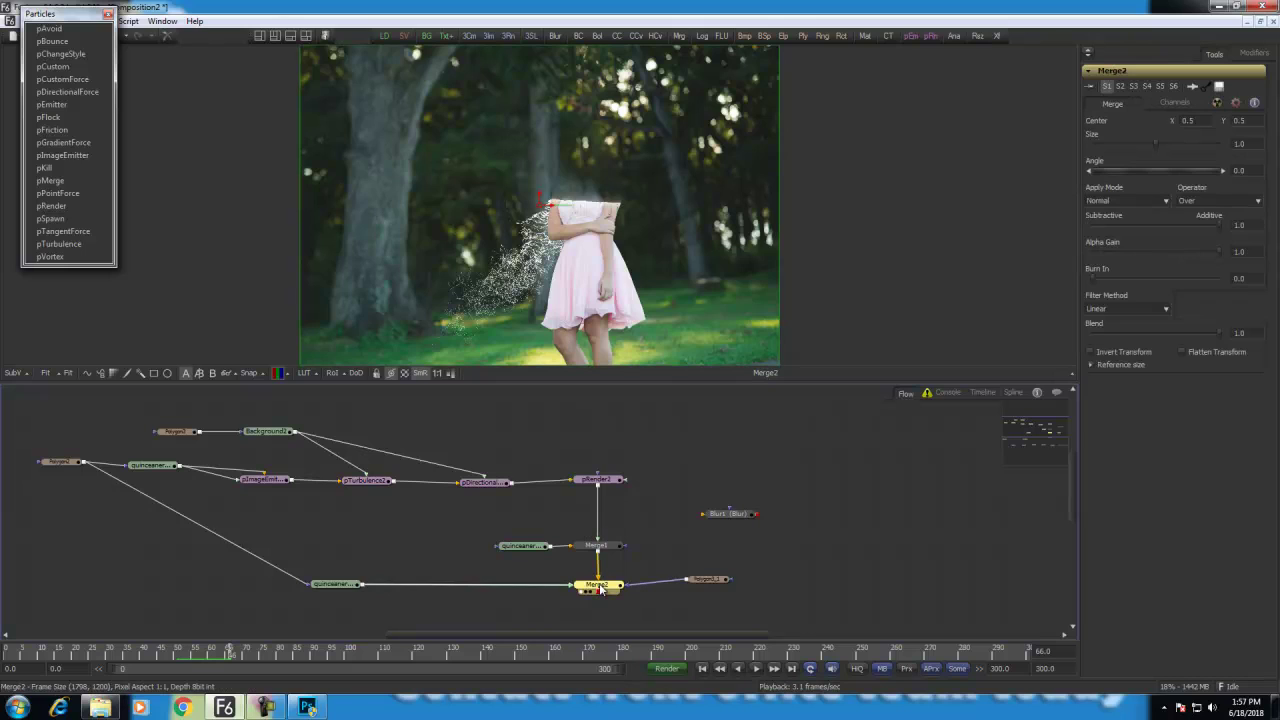
right_click(600, 590)
left_click(660, 471)
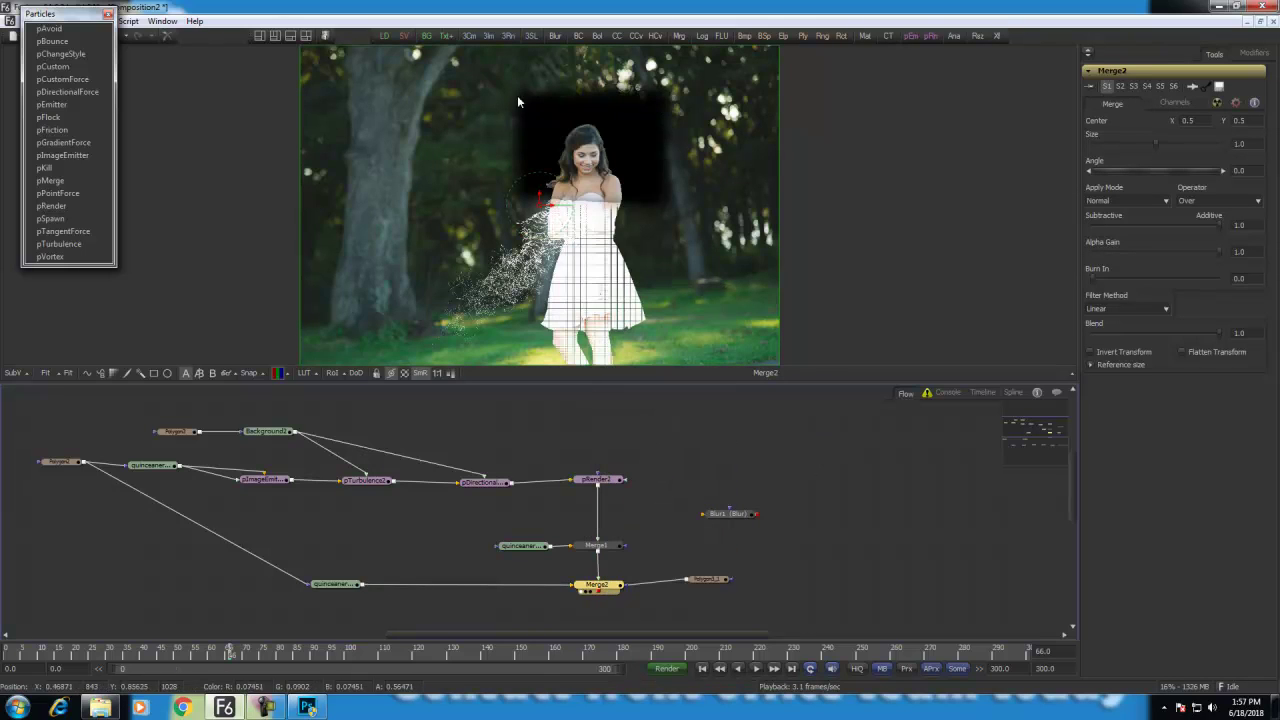
right_click(600, 585)
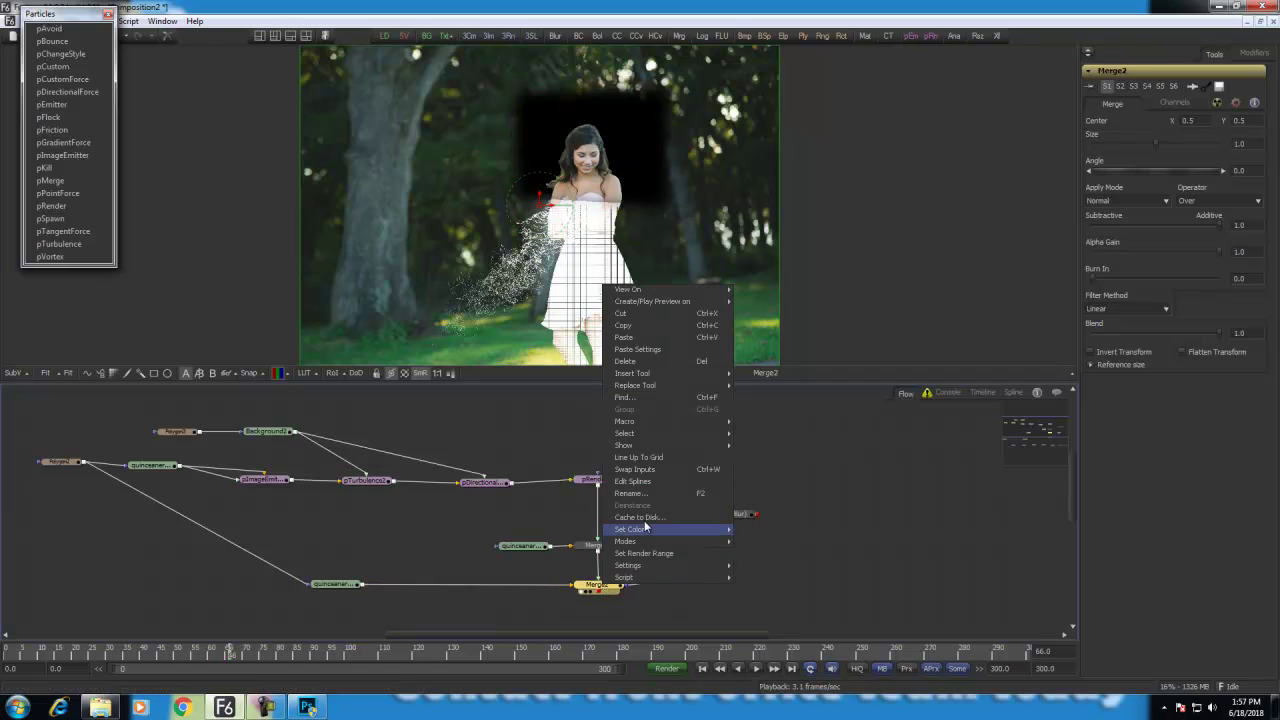
left_click(648, 470)
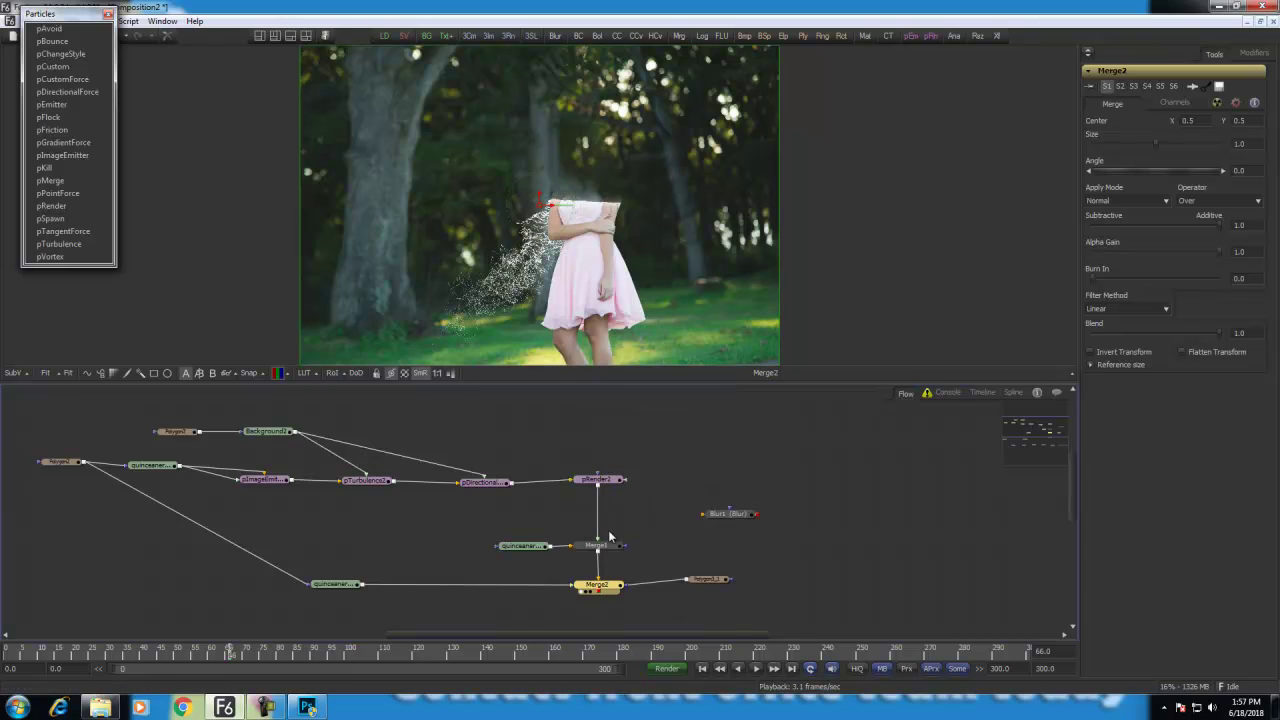
Step: View the pRender2 particle output on its own and return the viewer to the Merge2 composite
left_click(583, 486)
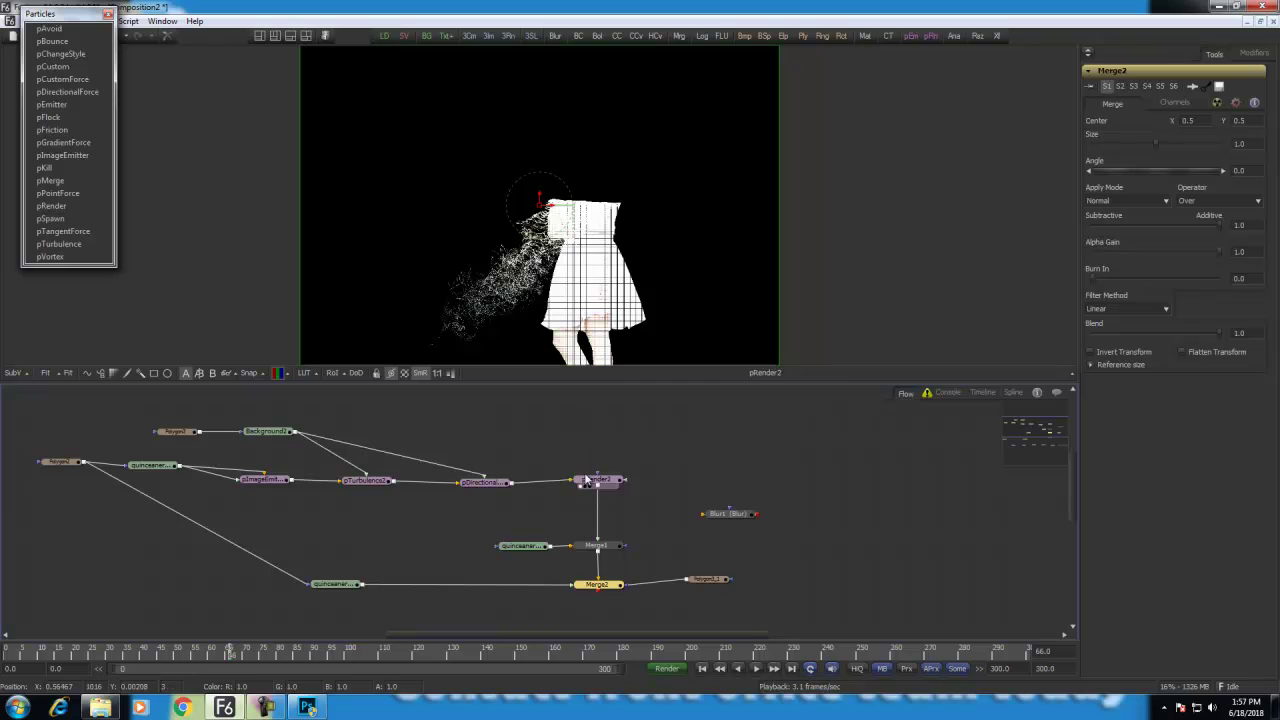
left_click(583, 591)
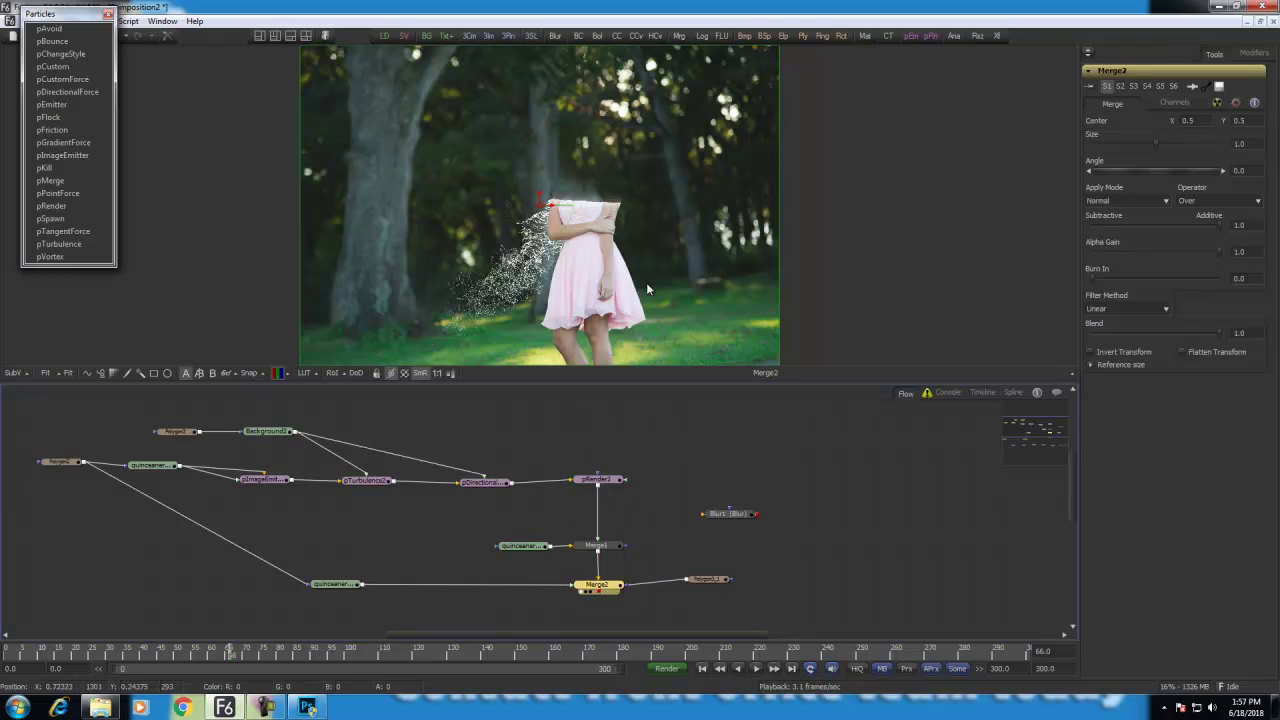